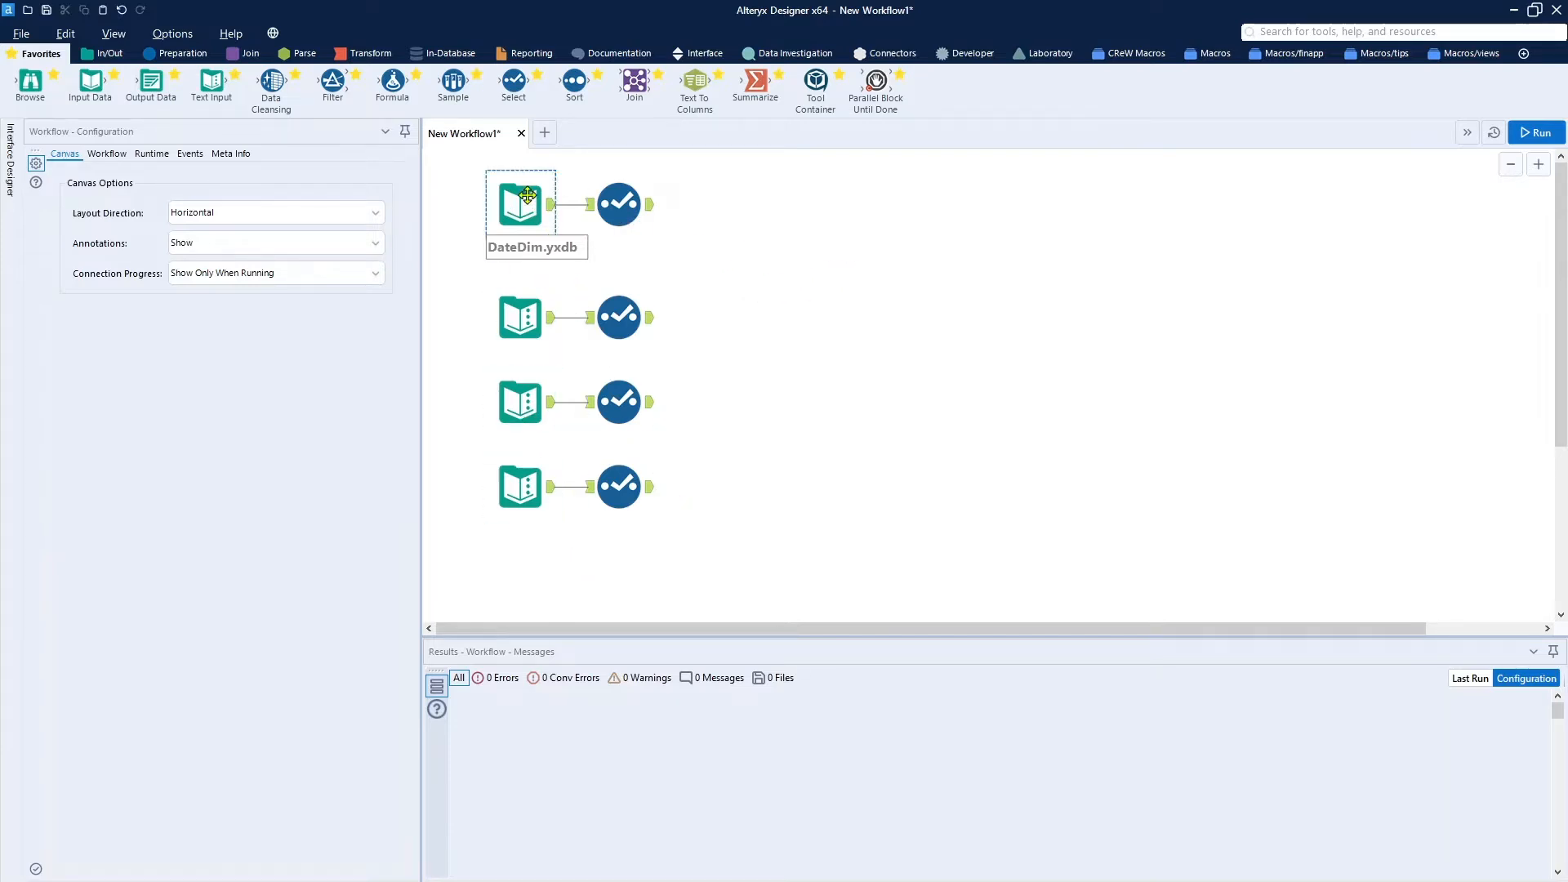
Run the workflow, view the DateDim Select output, and inspect the base date in each of the three text inputs
click(1534, 133)
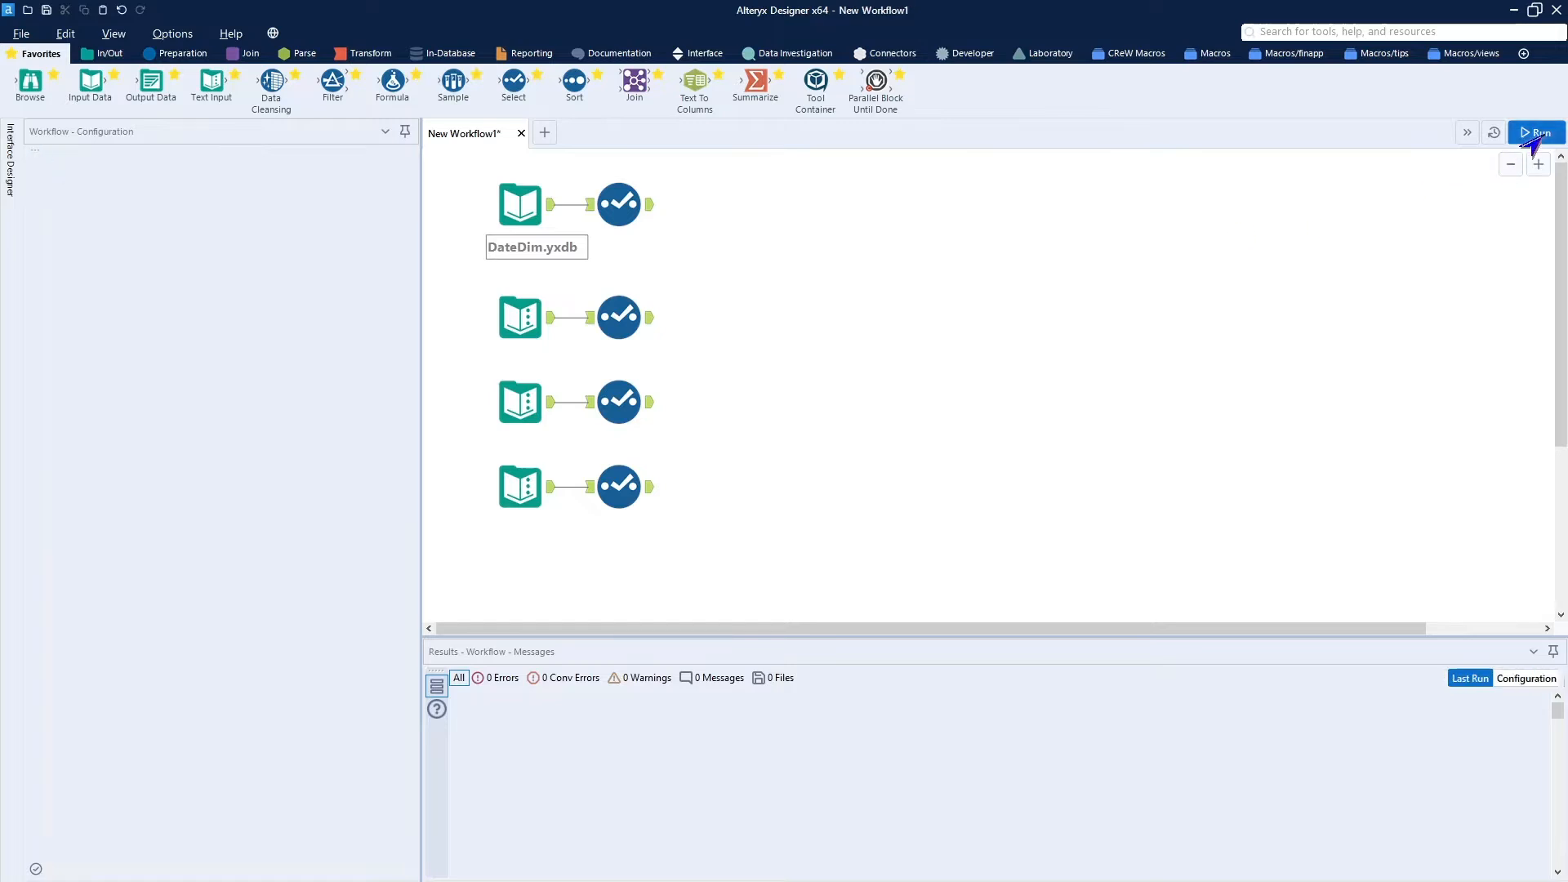
click(619, 204)
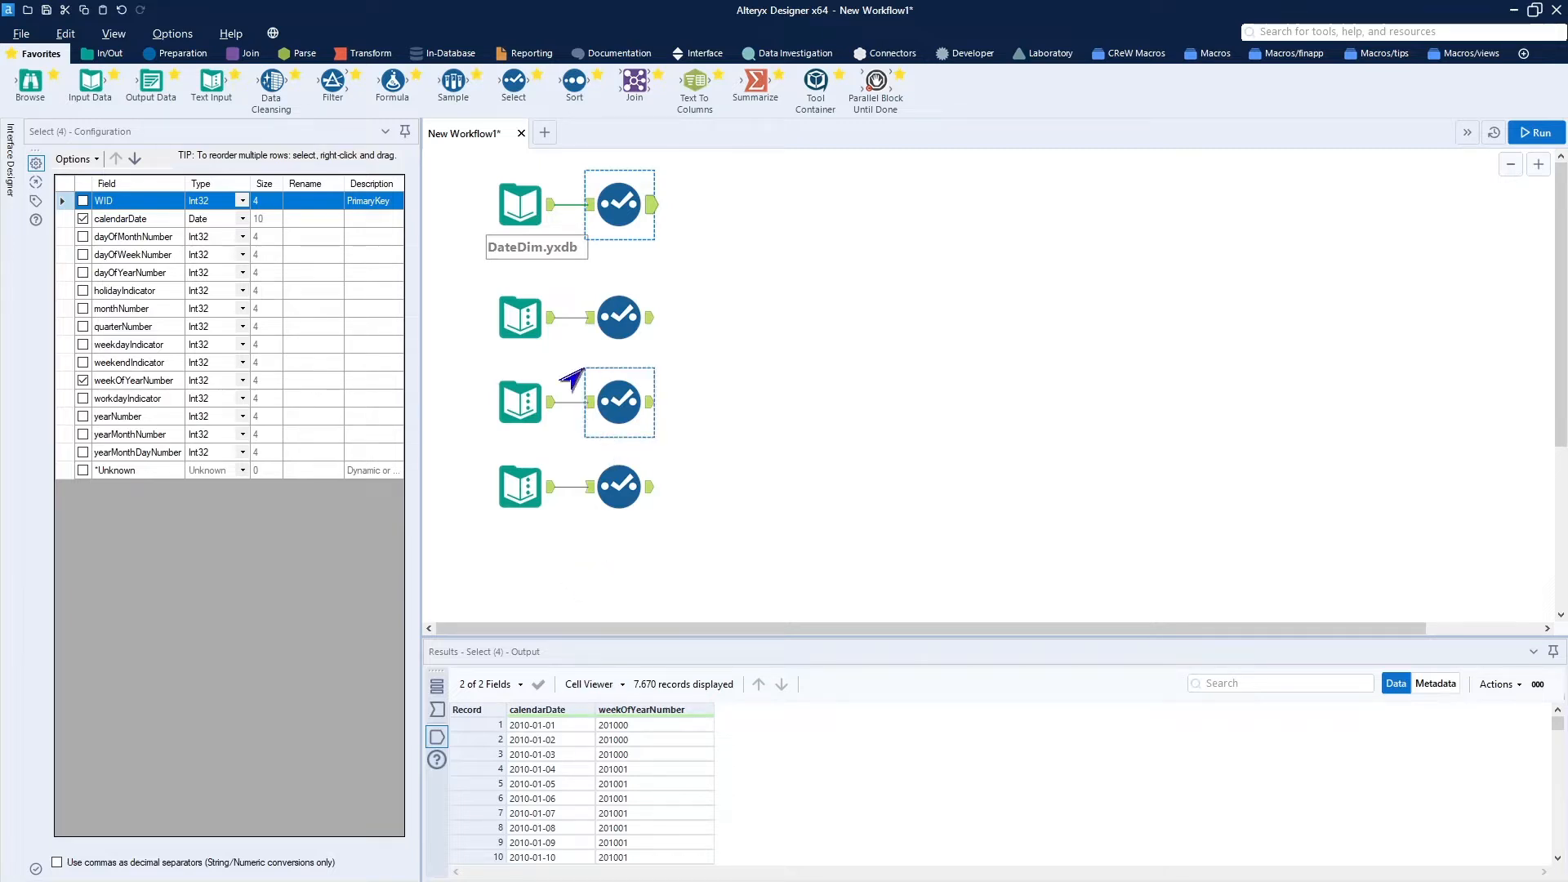
click(516, 318)
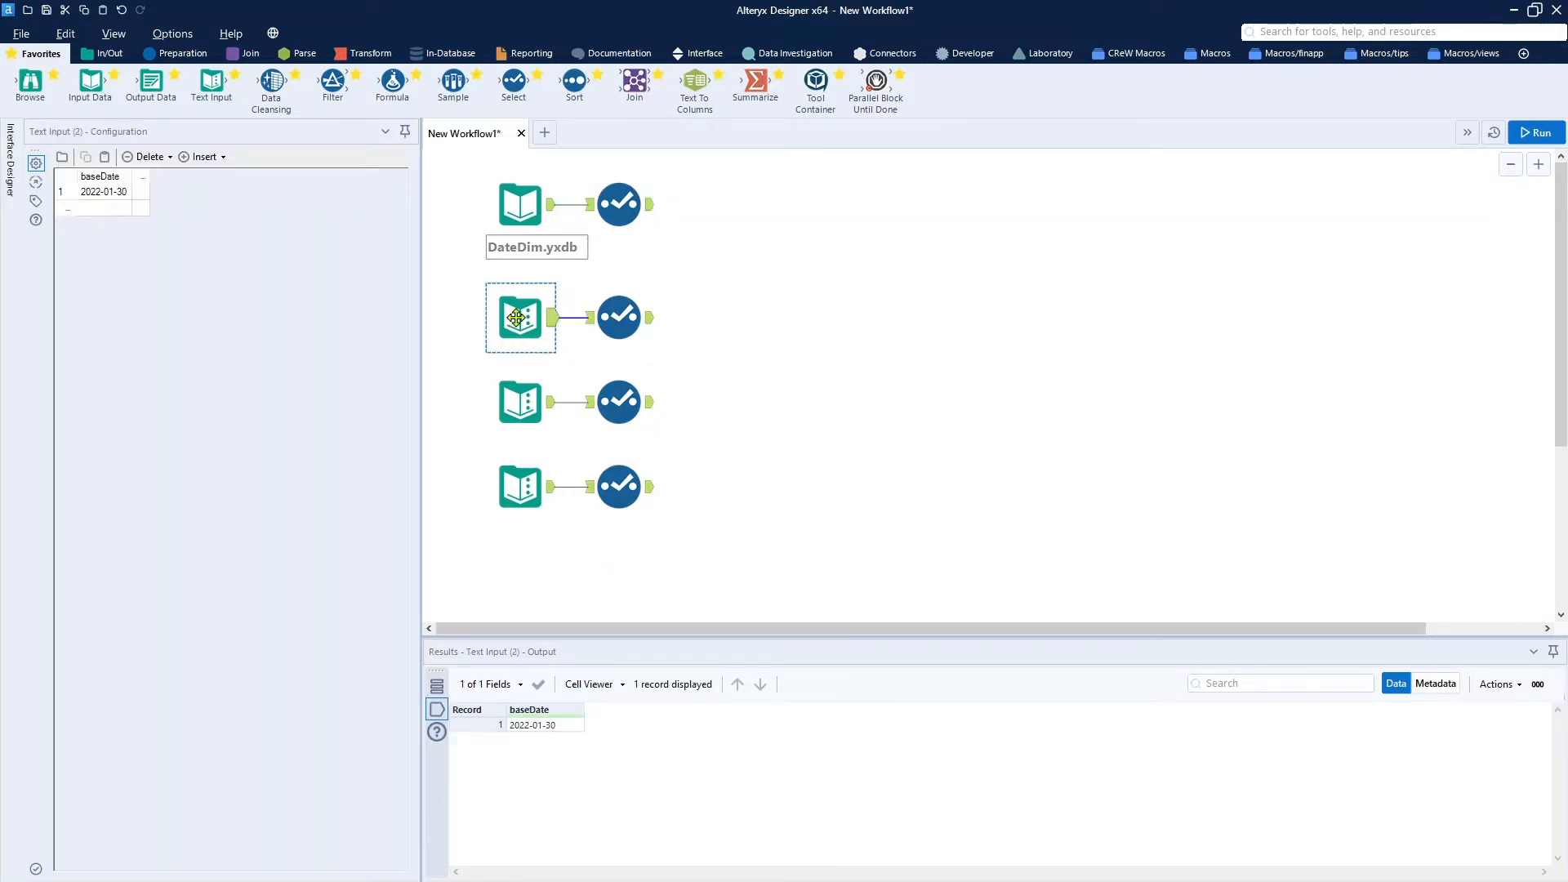
click(521, 412)
click(523, 490)
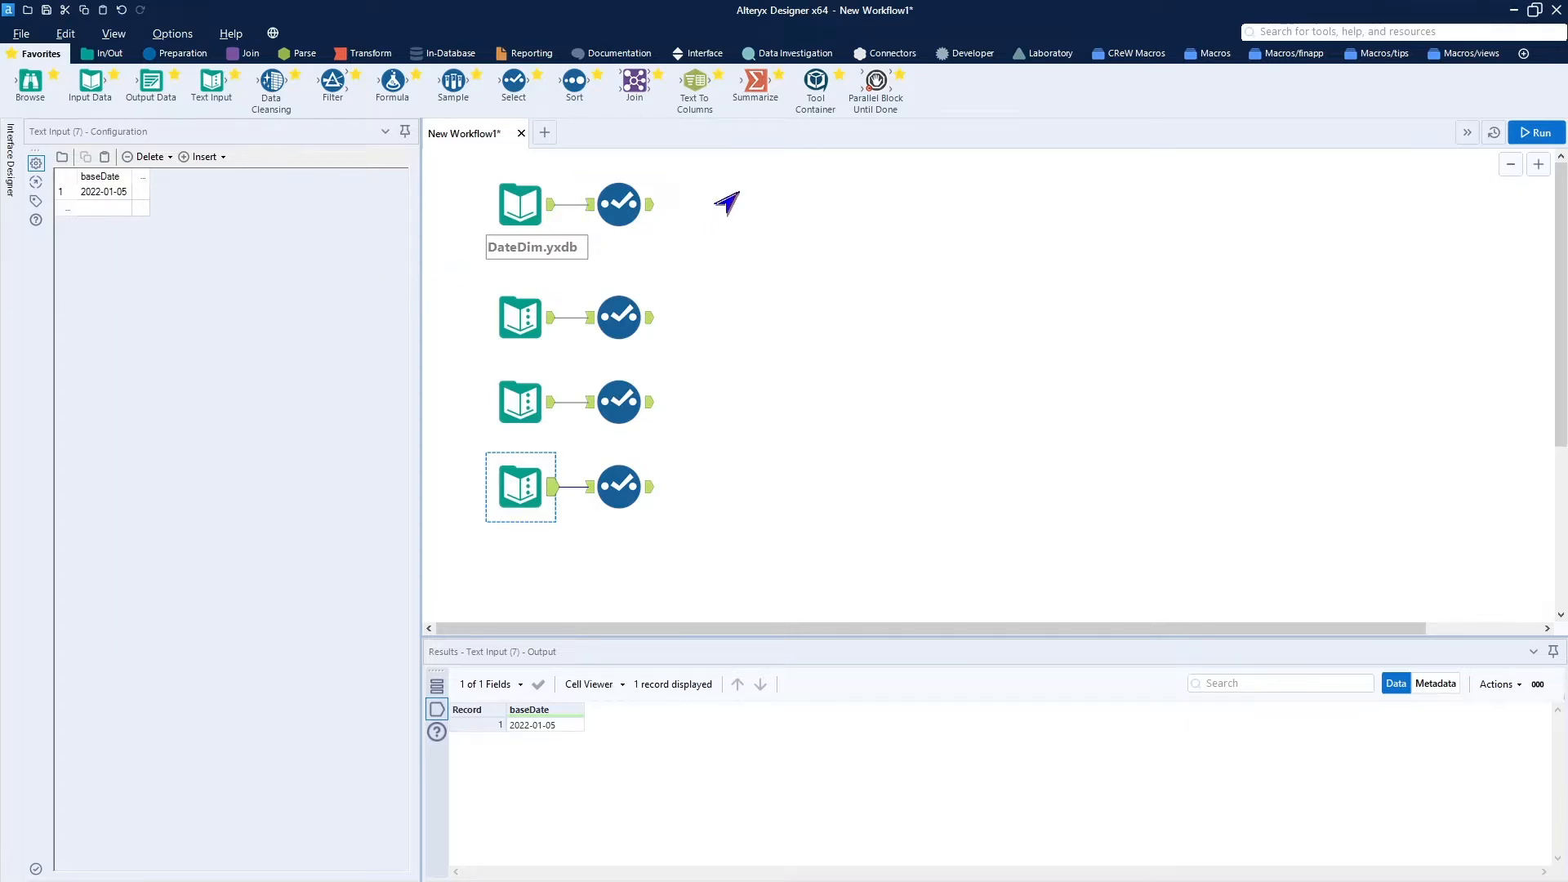
Join the DateDim stream to the first base date by matching calendarDate with baseDate, excluding calendarDate from the output
drag(634, 86, 718, 248)
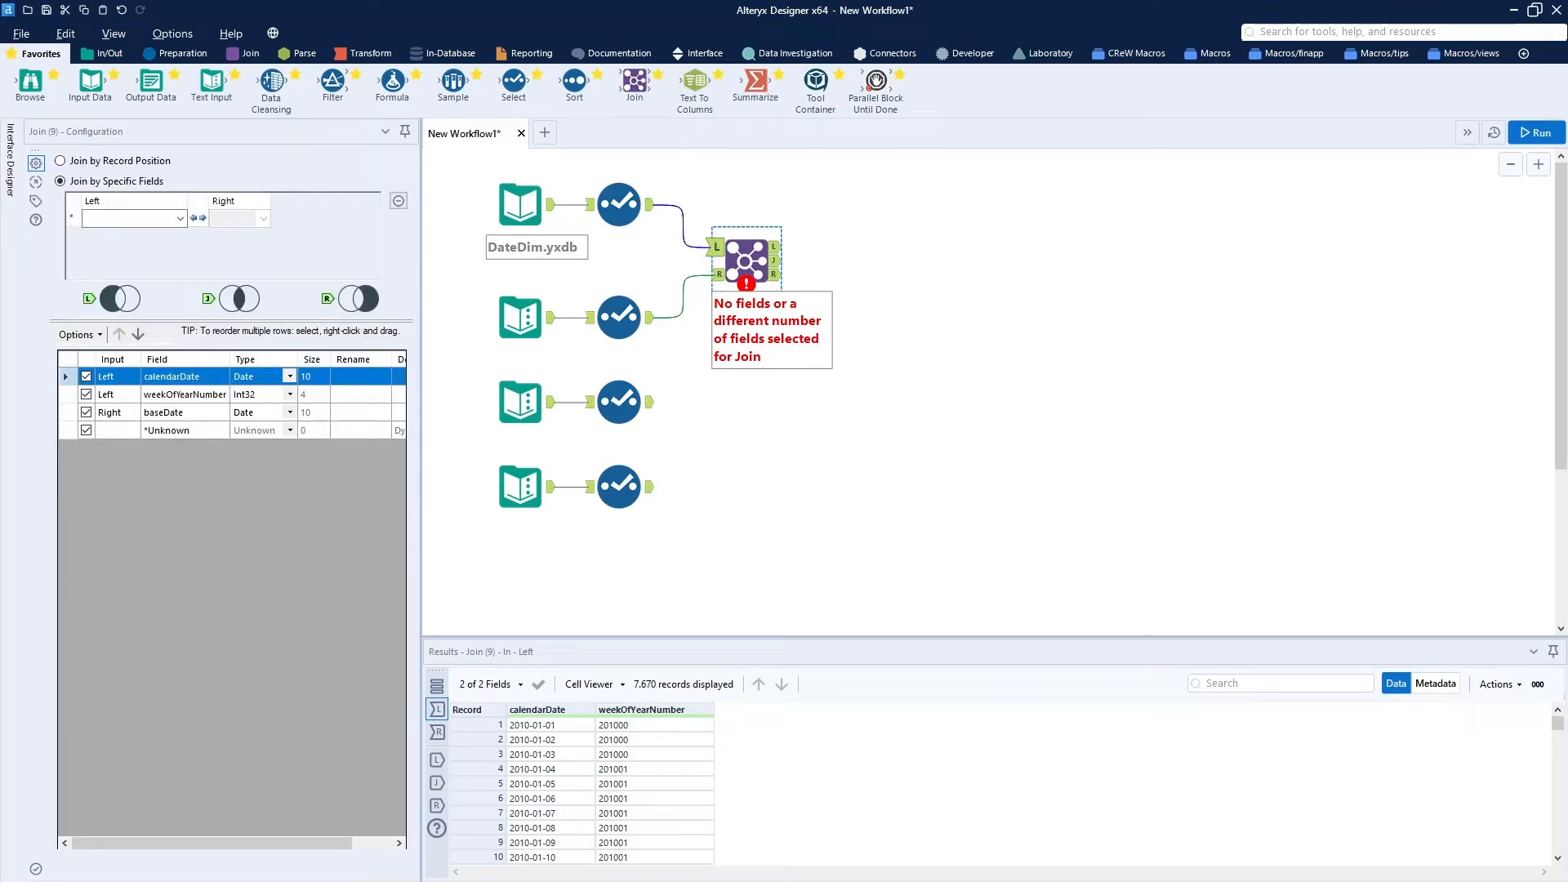
click(173, 222)
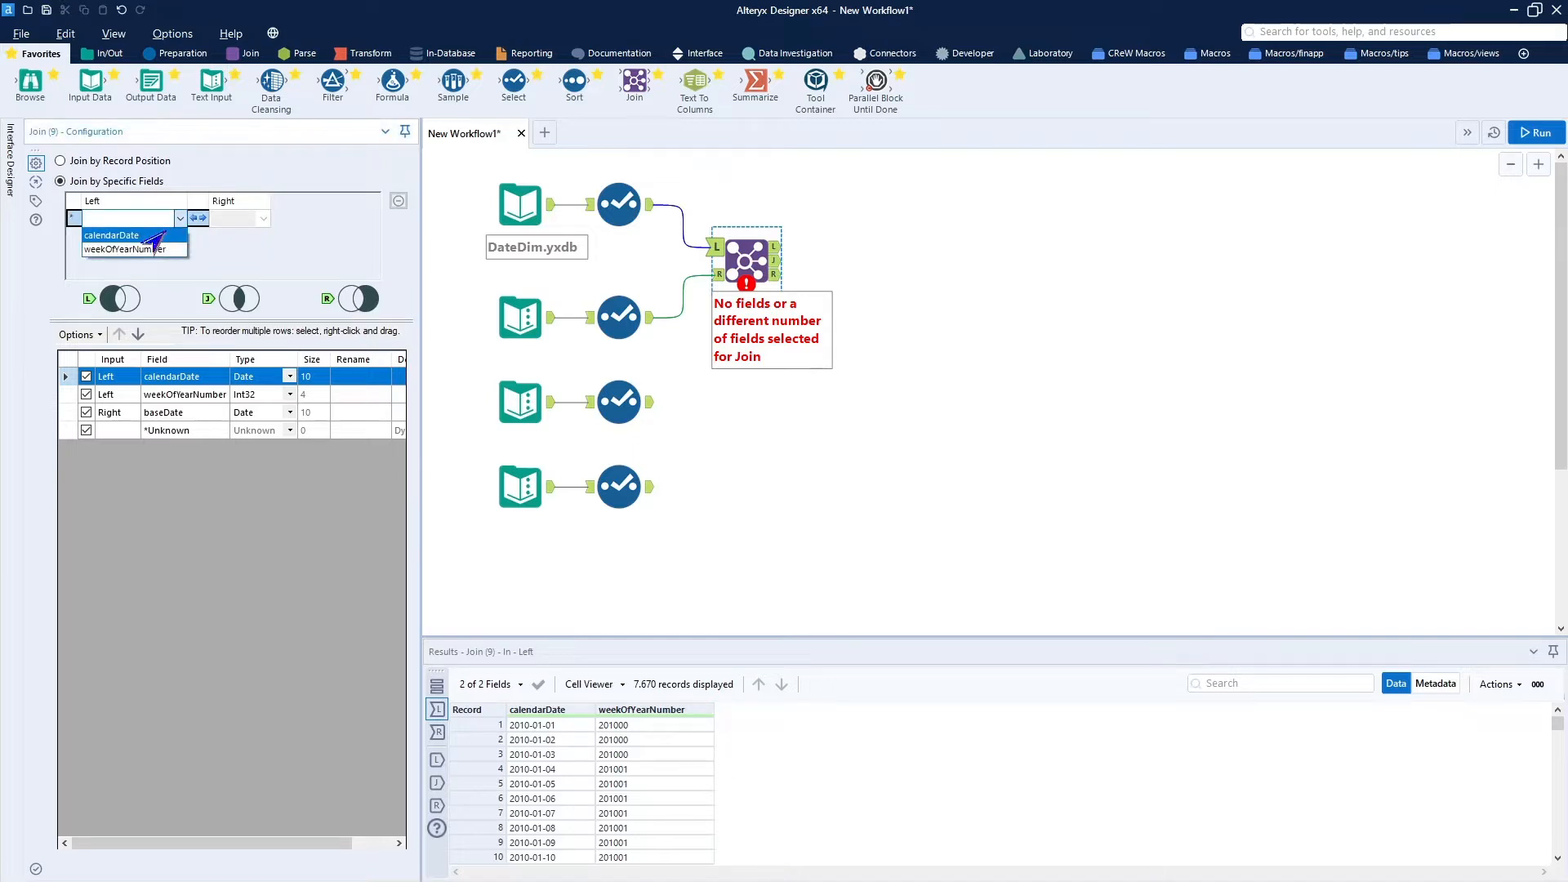
click(166, 232)
click(260, 220)
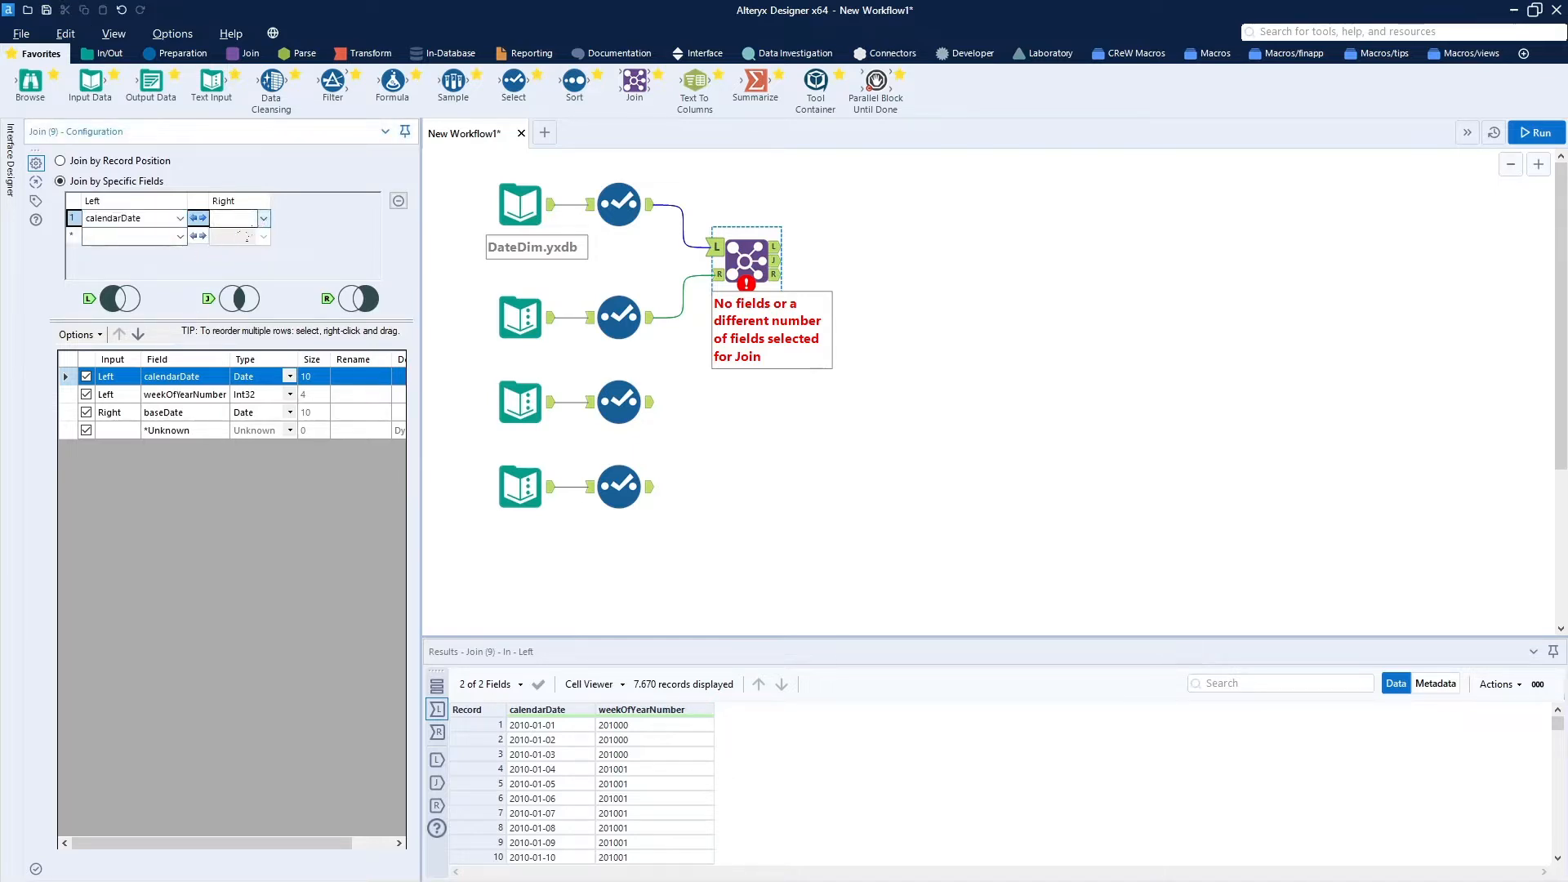
click(232, 235)
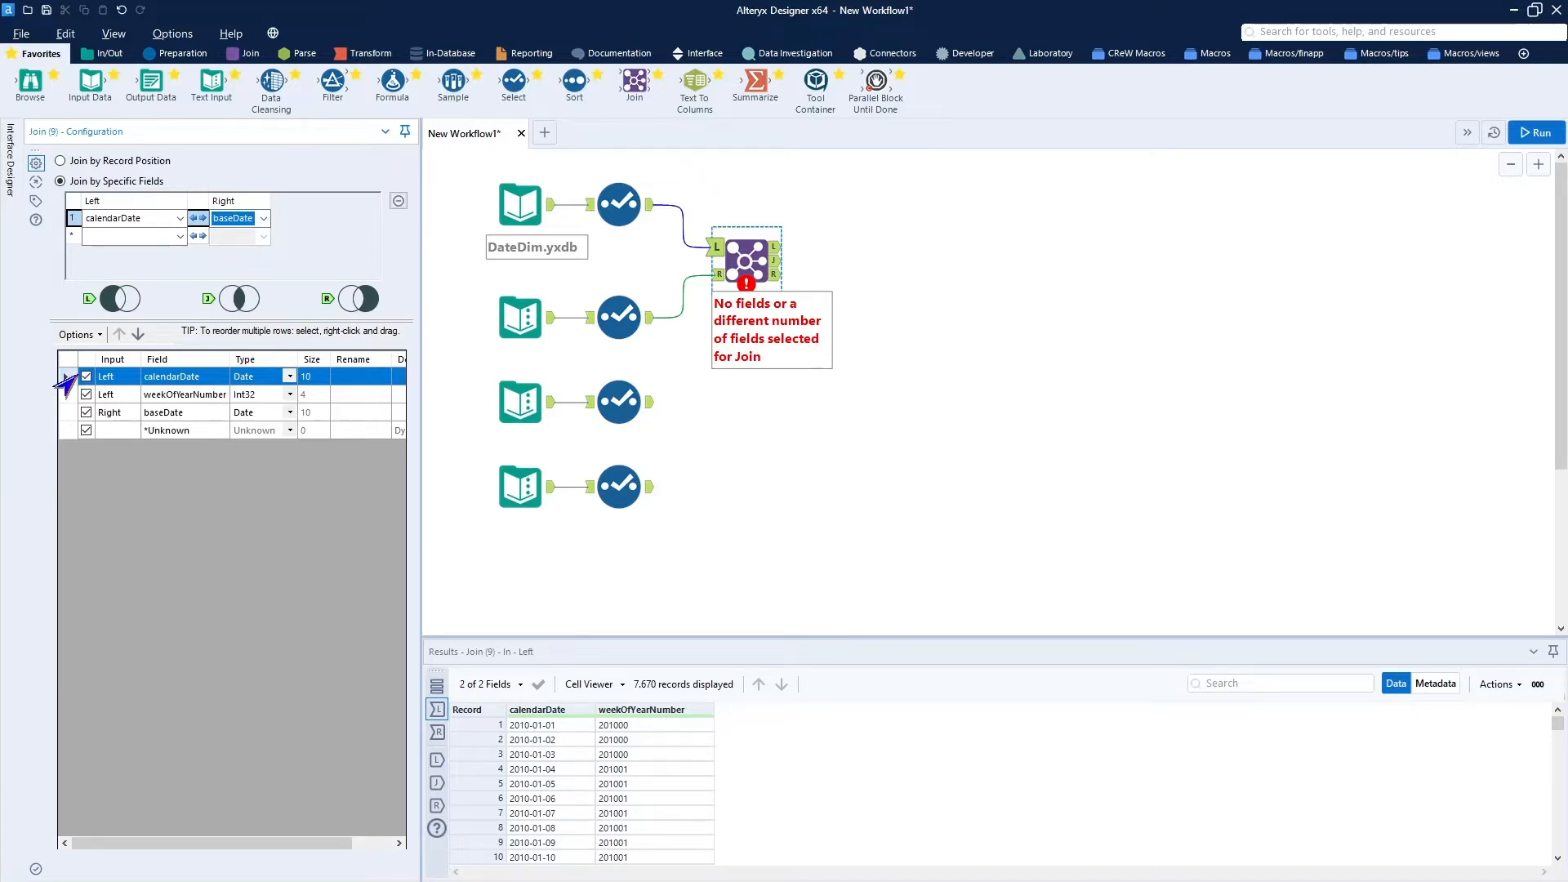
click(85, 377)
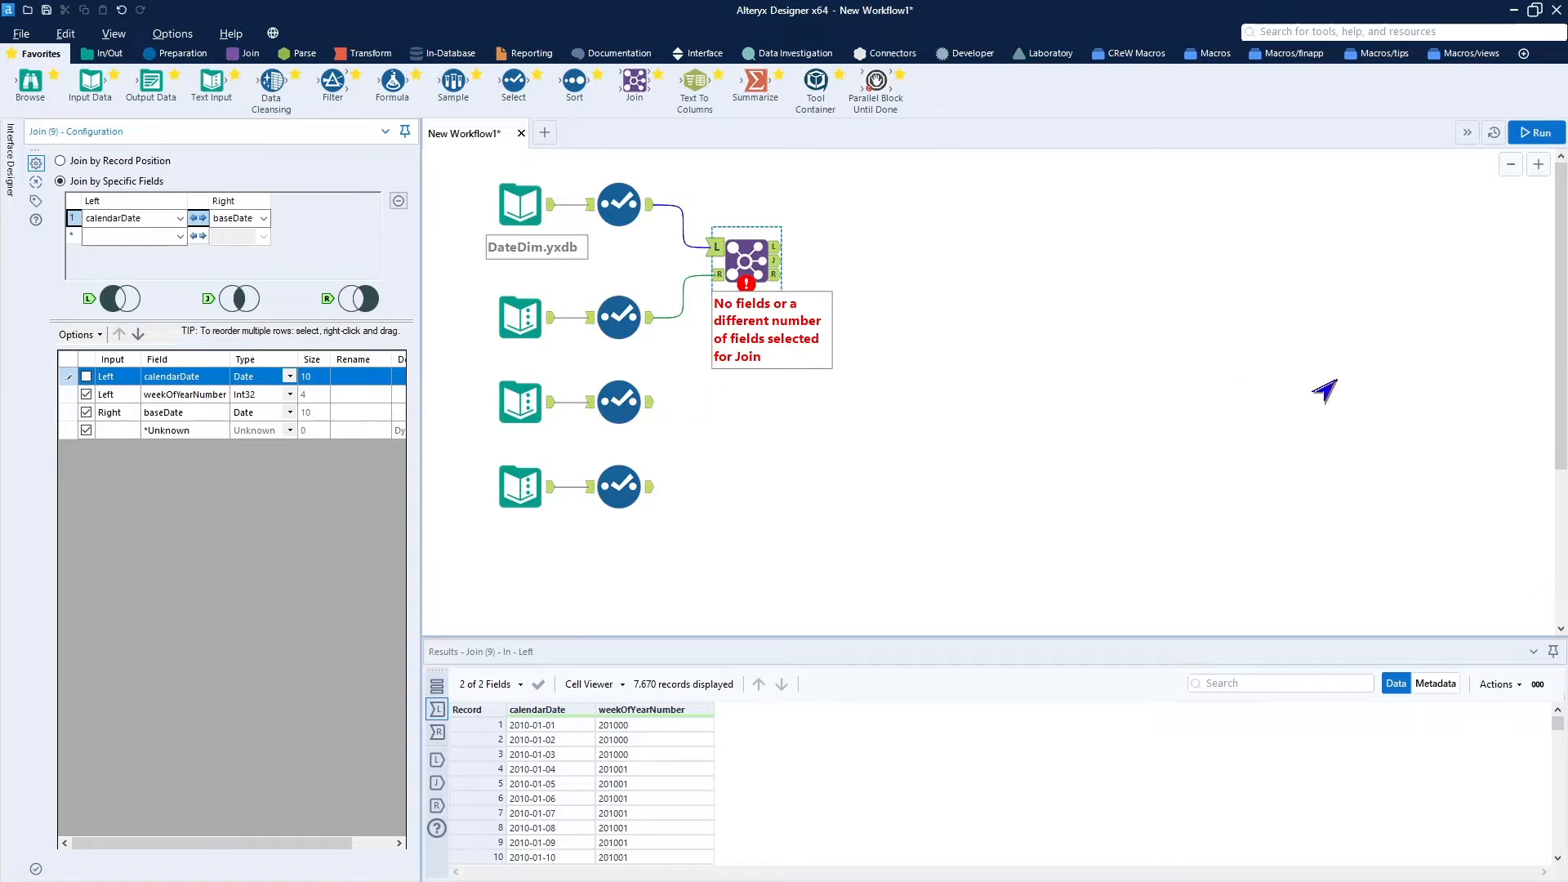
Run the workflow and check the week number and base date in the Join tool's matched output
click(1535, 133)
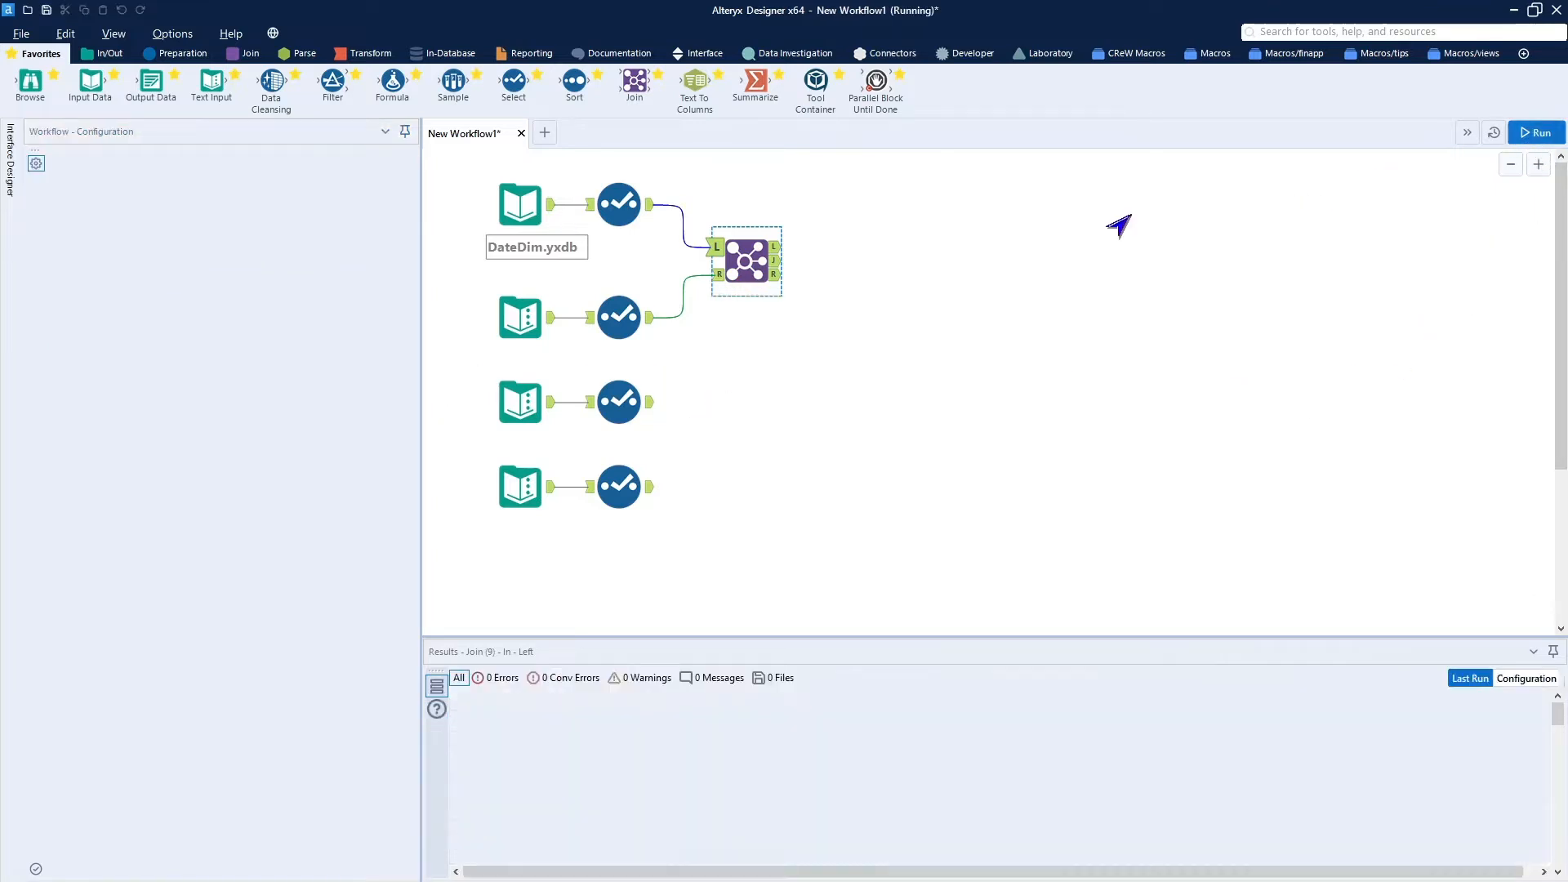
click(792, 295)
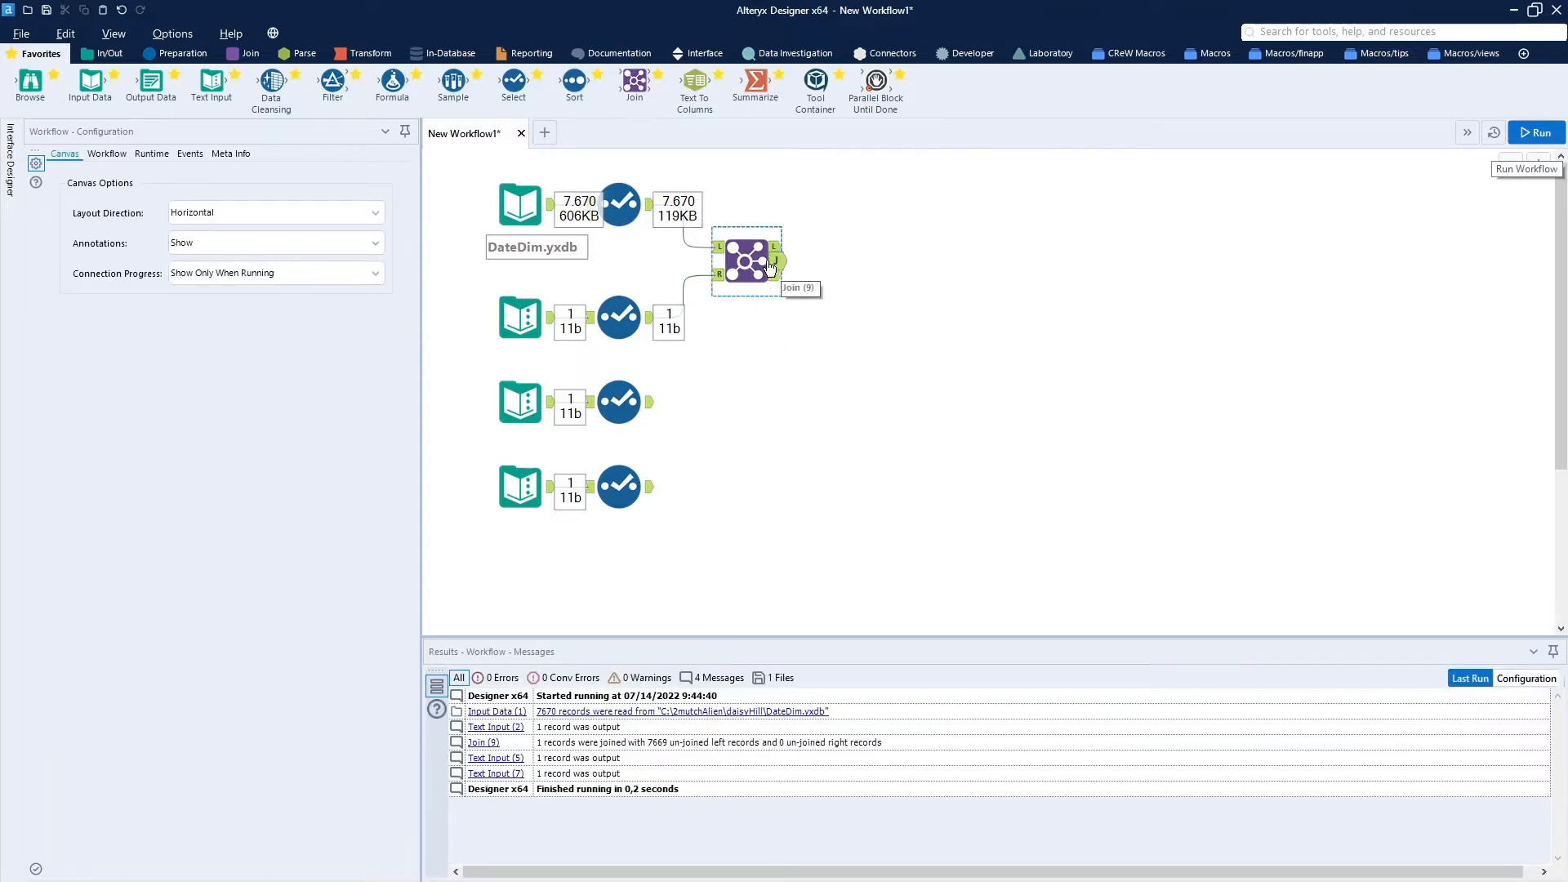
click(779, 263)
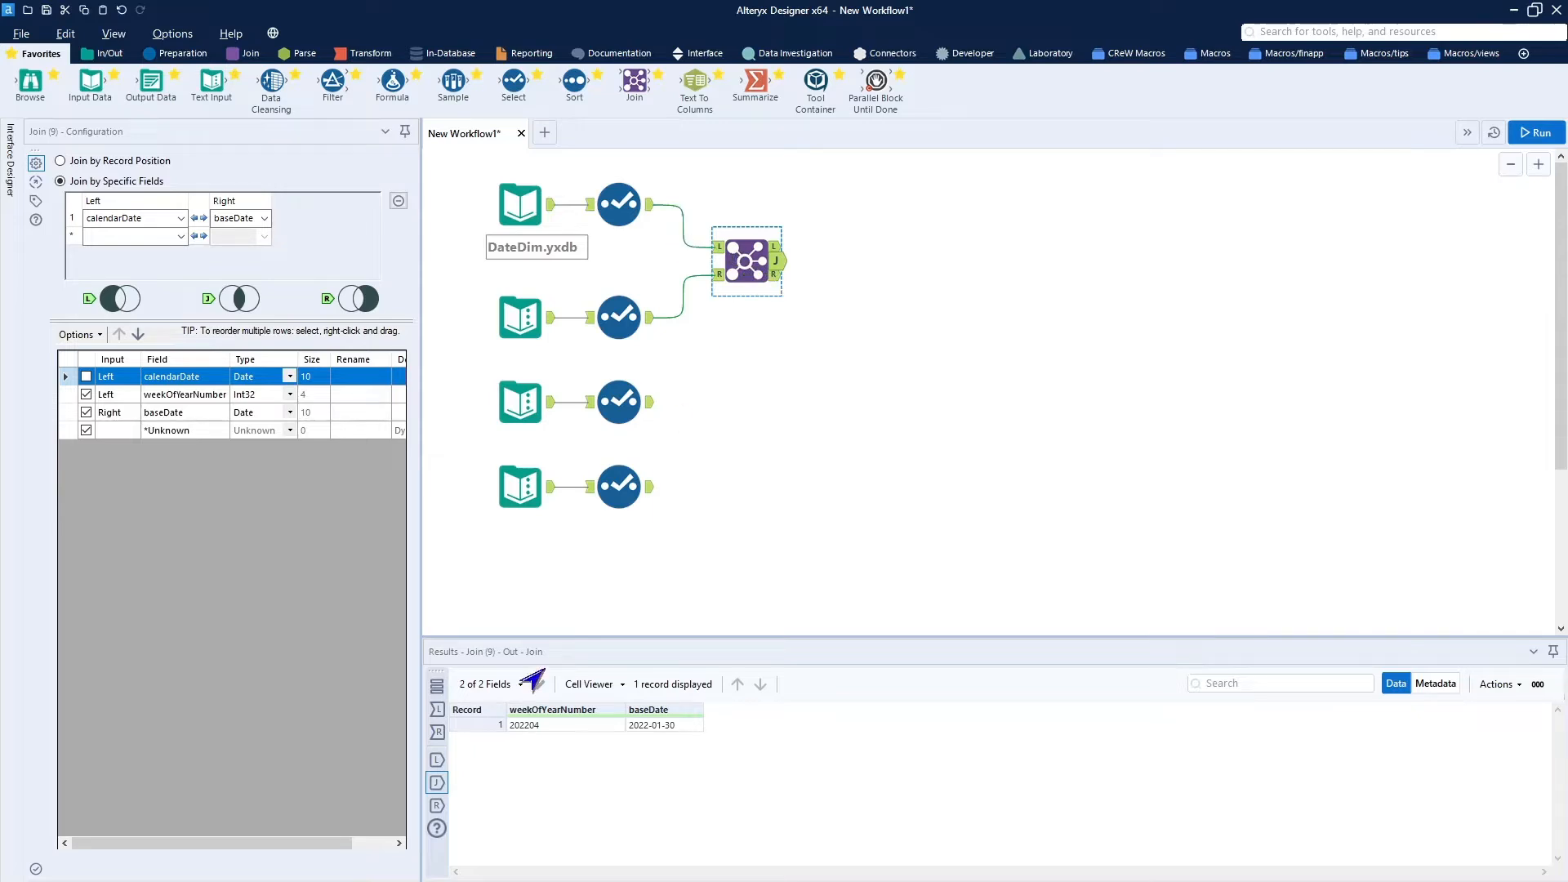
click(576, 728)
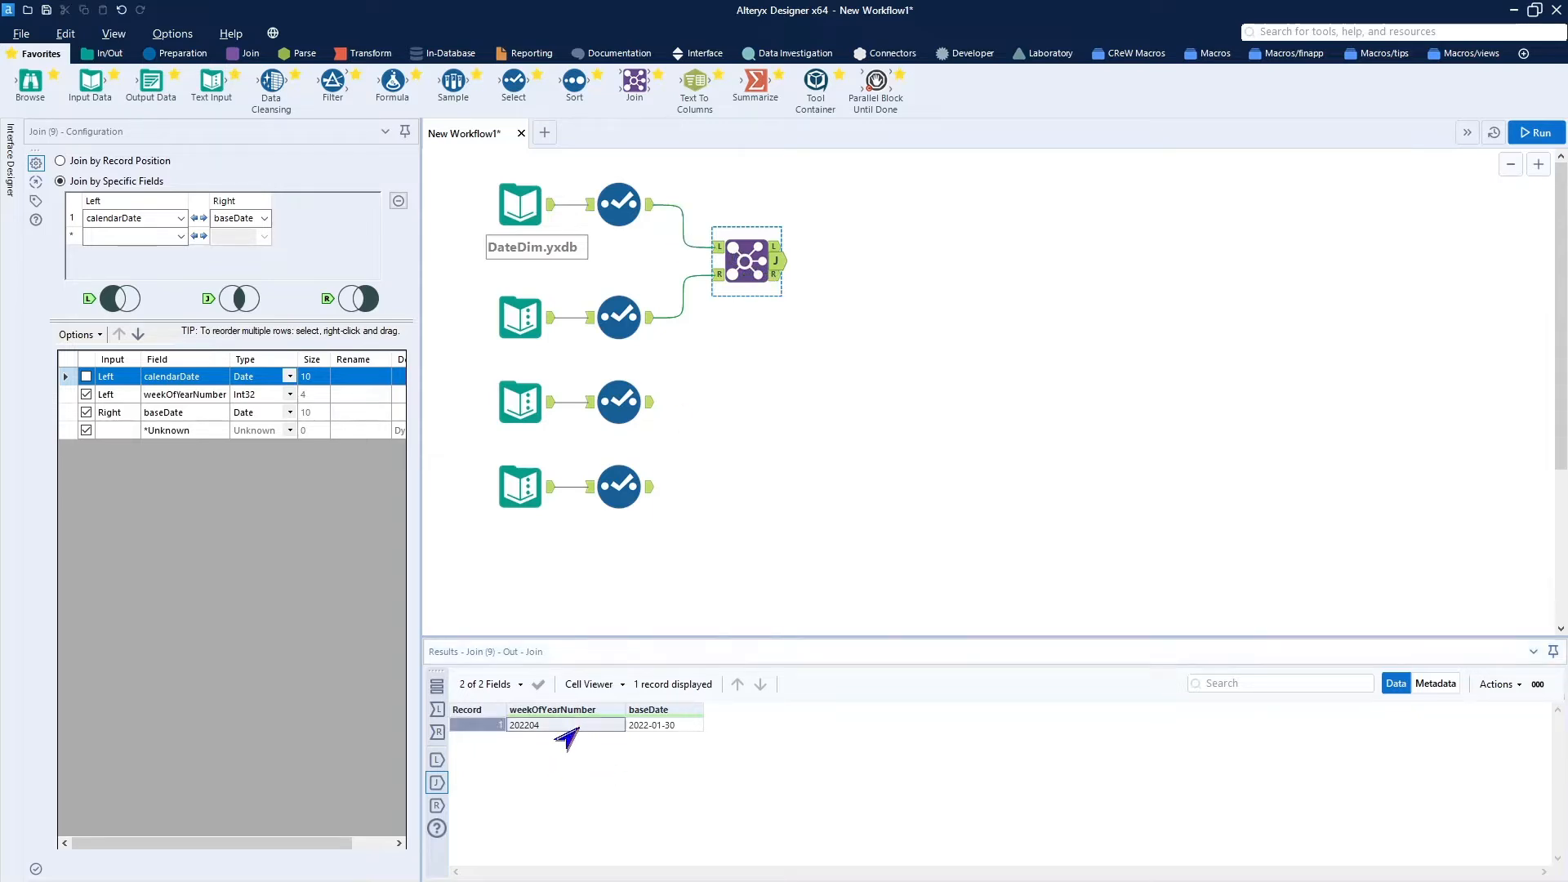
Add a second Join between the DateDim stream and the first join's matched output, matching on weekOfYearNumber
drag(626, 82, 944, 247)
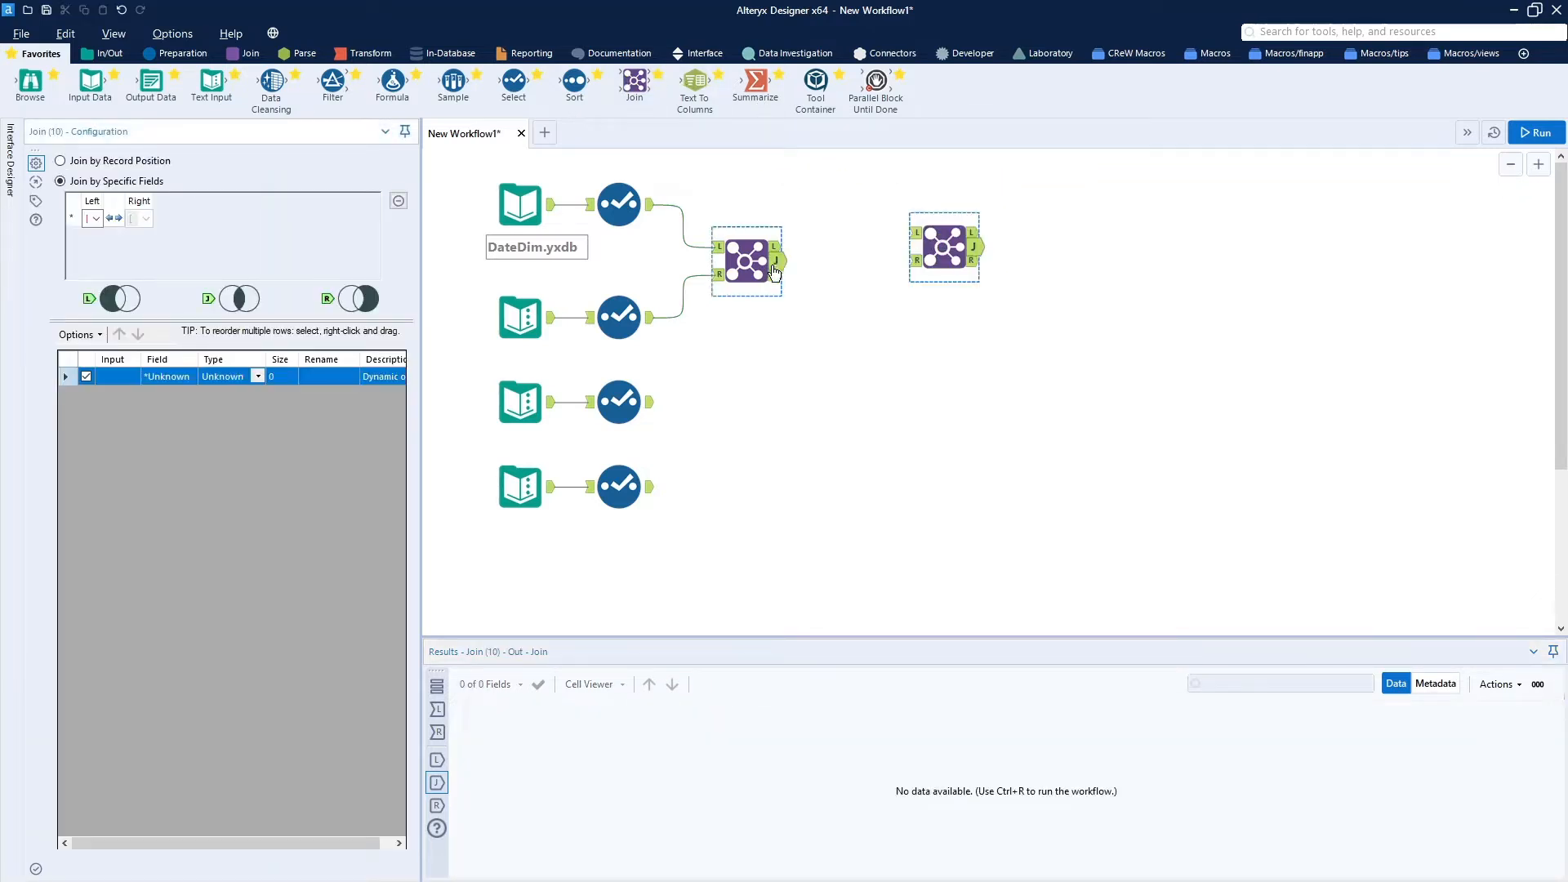
drag(780, 261, 858, 233)
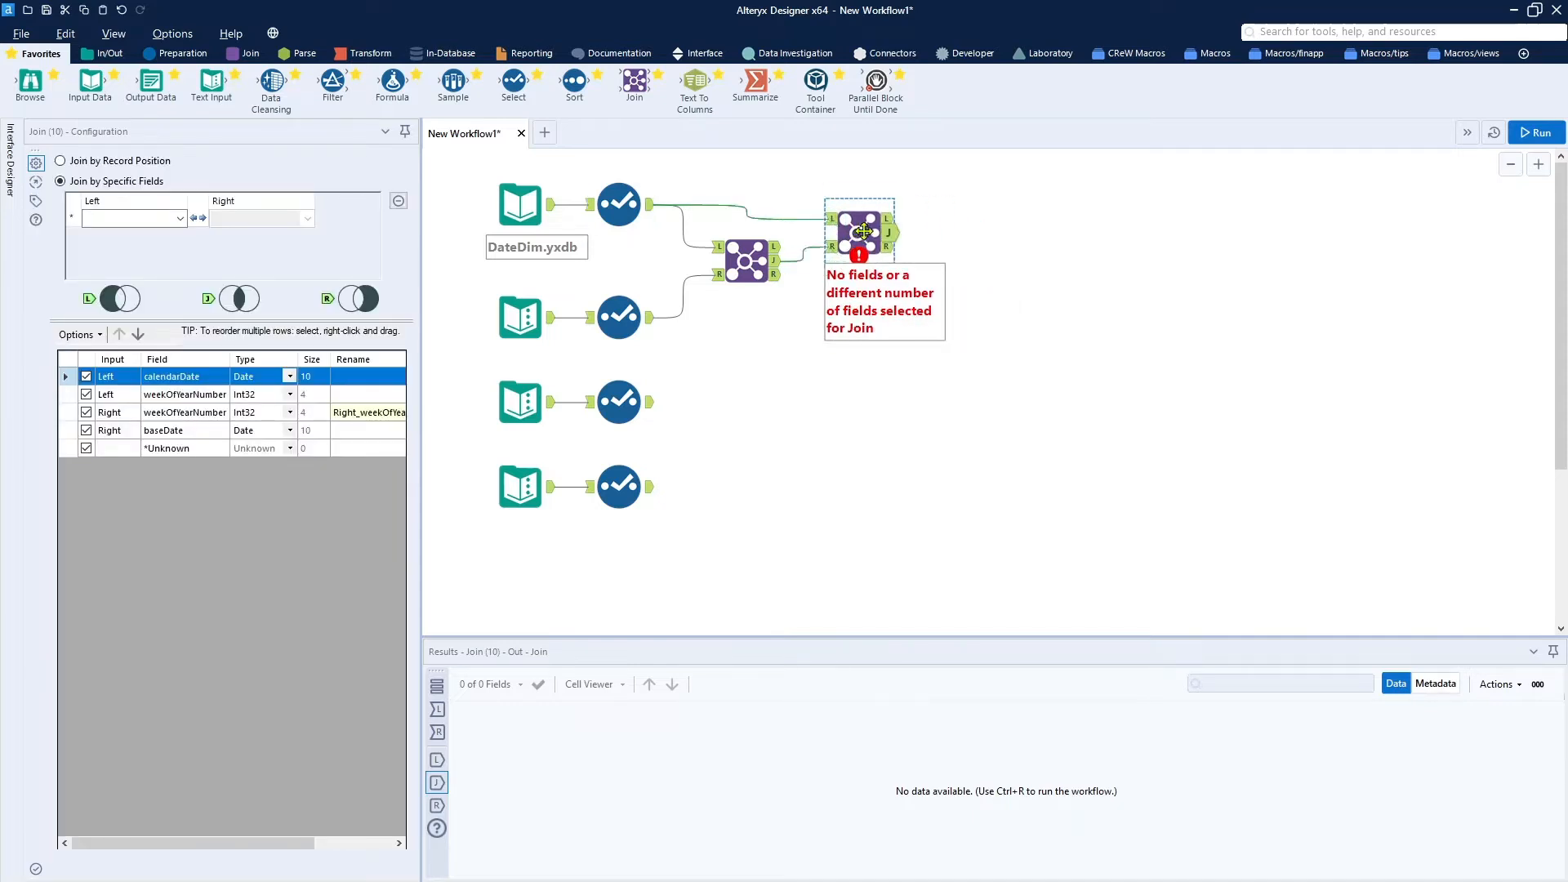
click(179, 219)
click(179, 219)
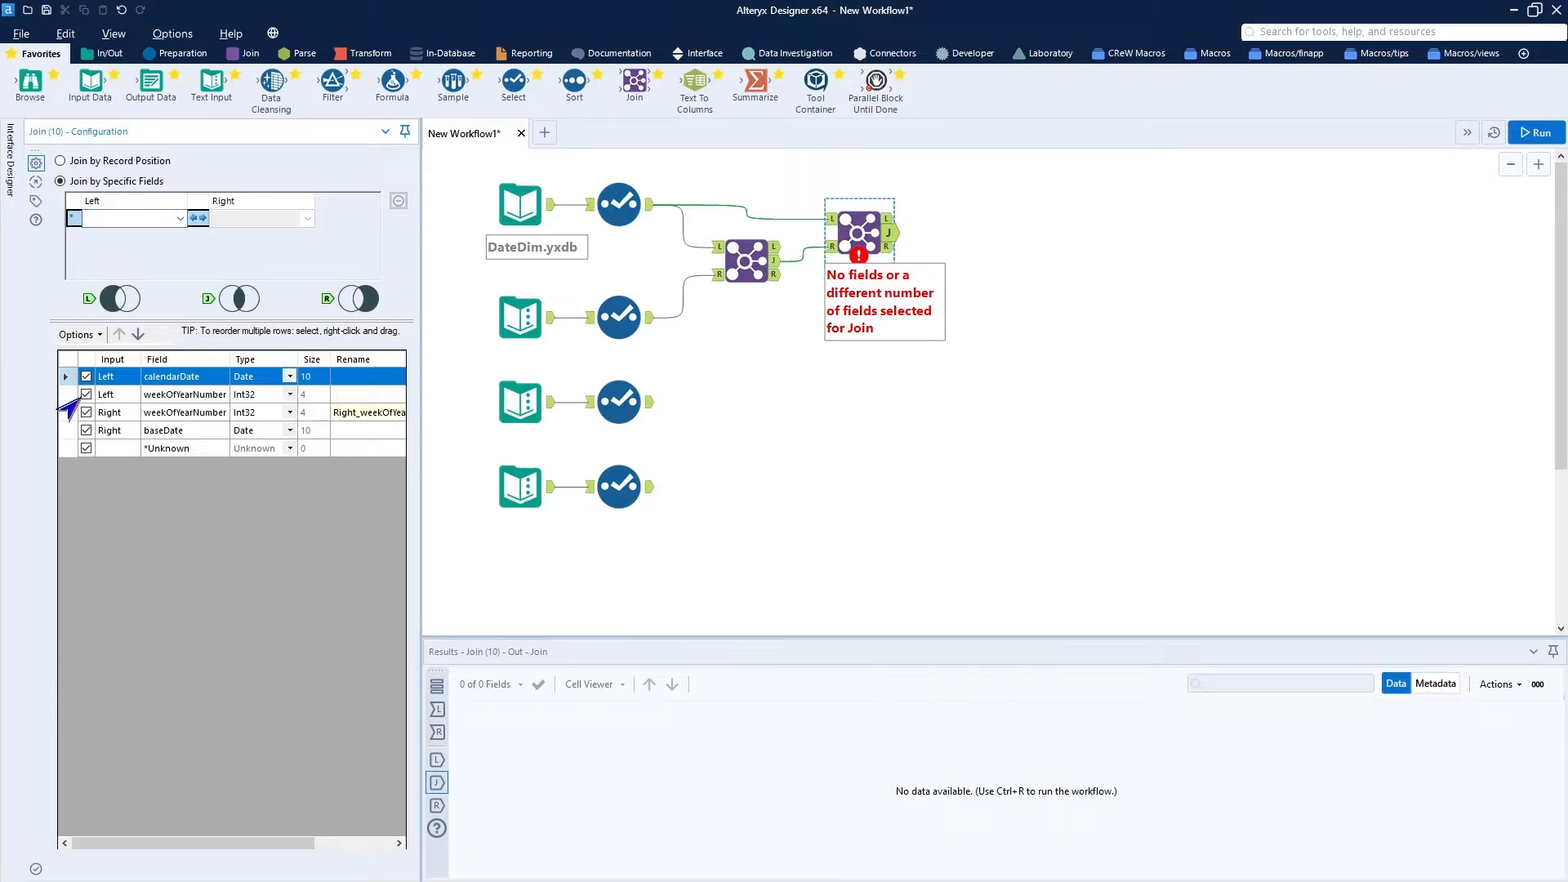
click(179, 219)
click(164, 249)
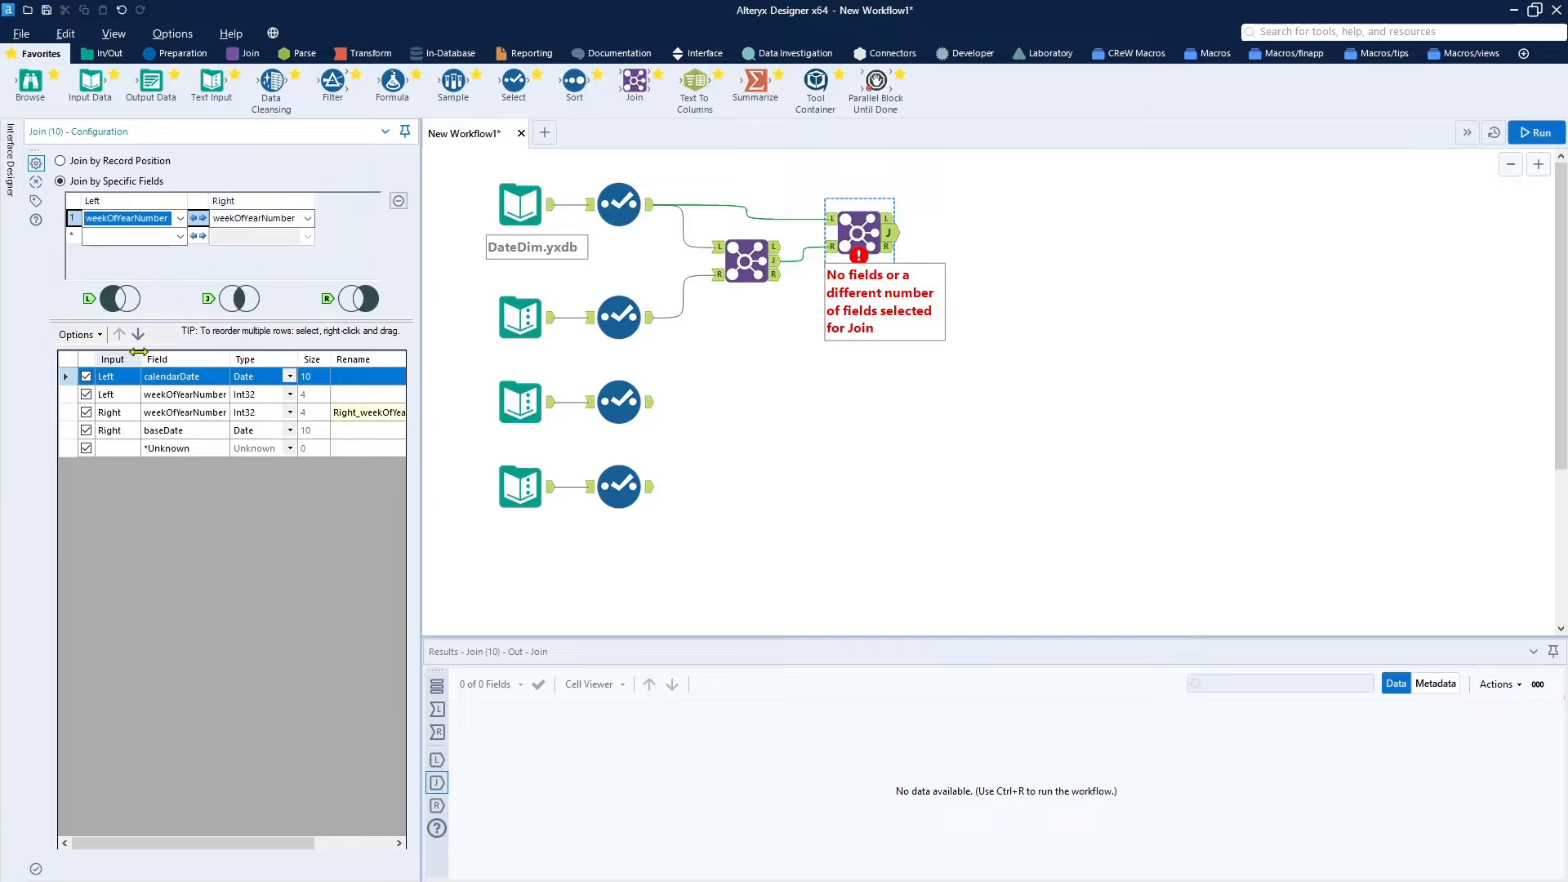
Exclude the right input's weekOfYearNumber from the second join's output and run the workflow
click(86, 413)
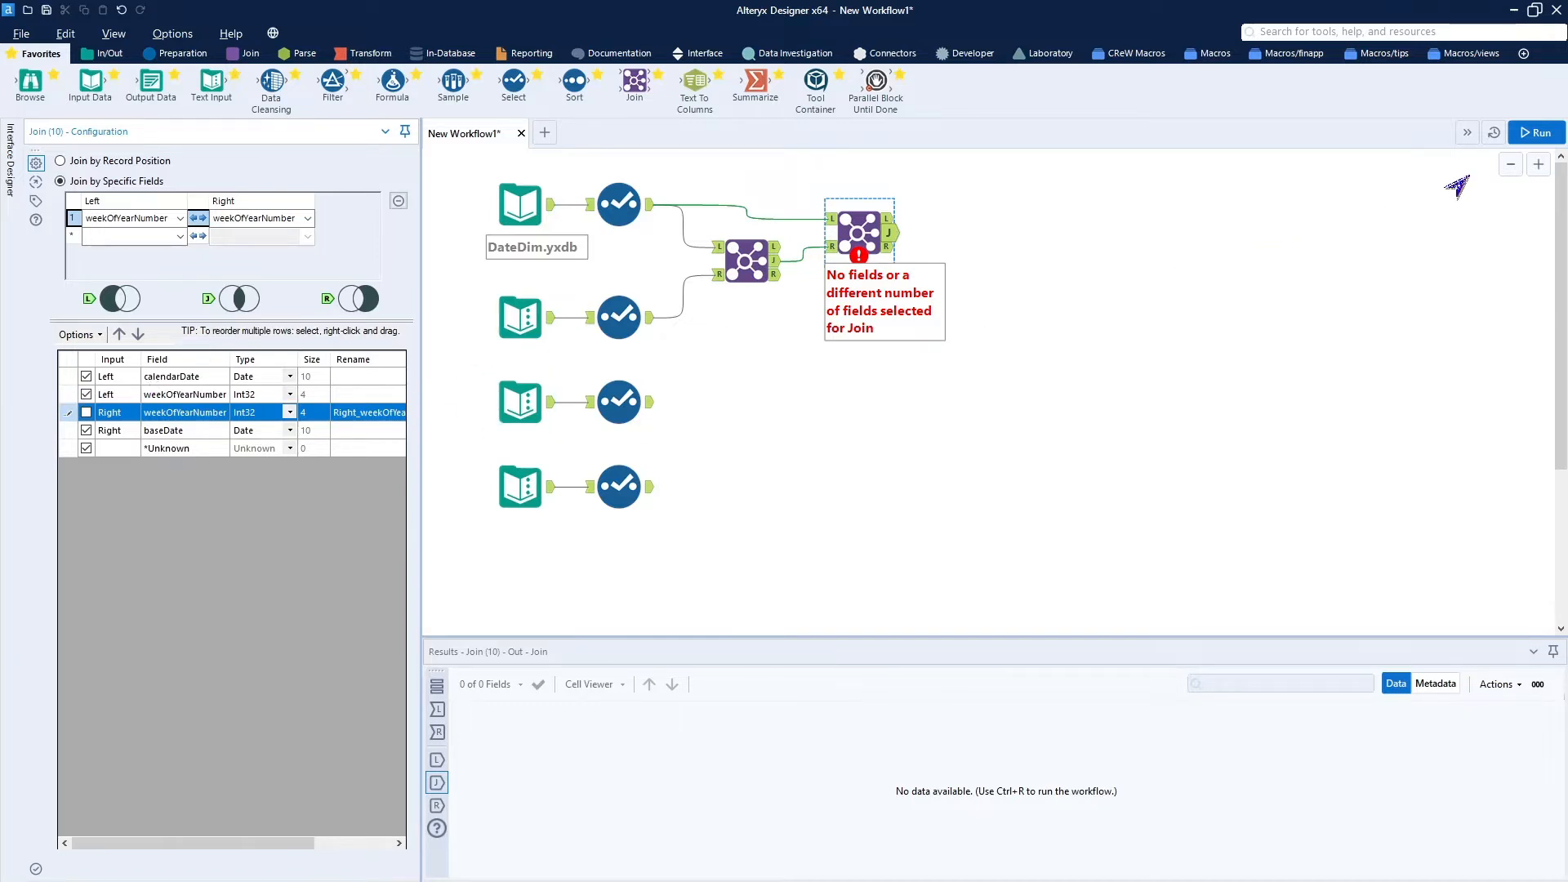
click(1530, 133)
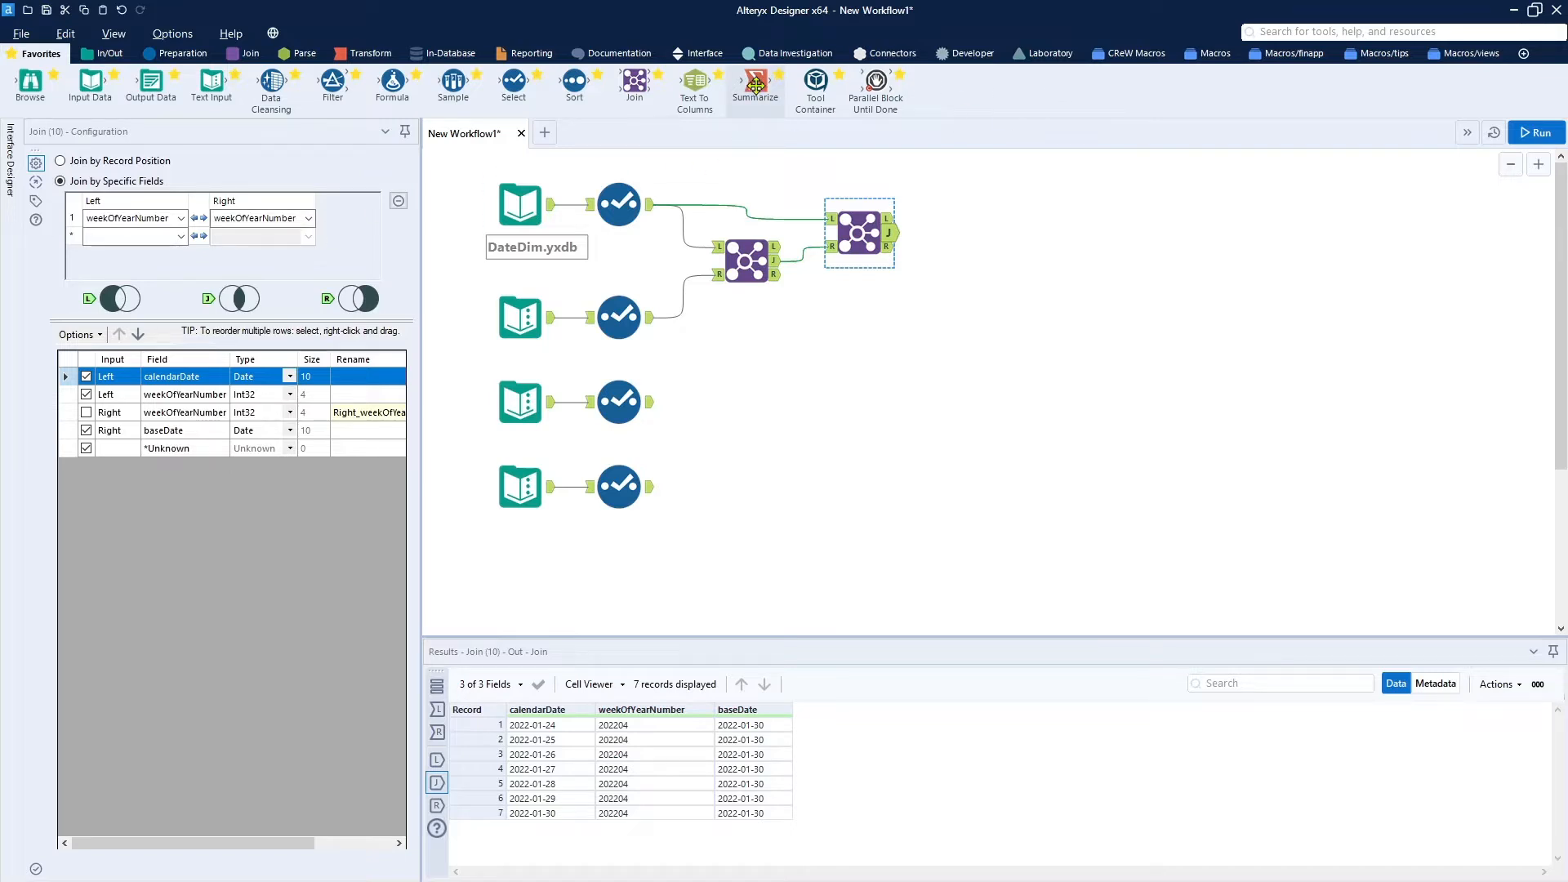
Add a Summarize tool after the second join's matched output and output the minimum calendarDate as startOfWeek
drag(755, 82, 964, 233)
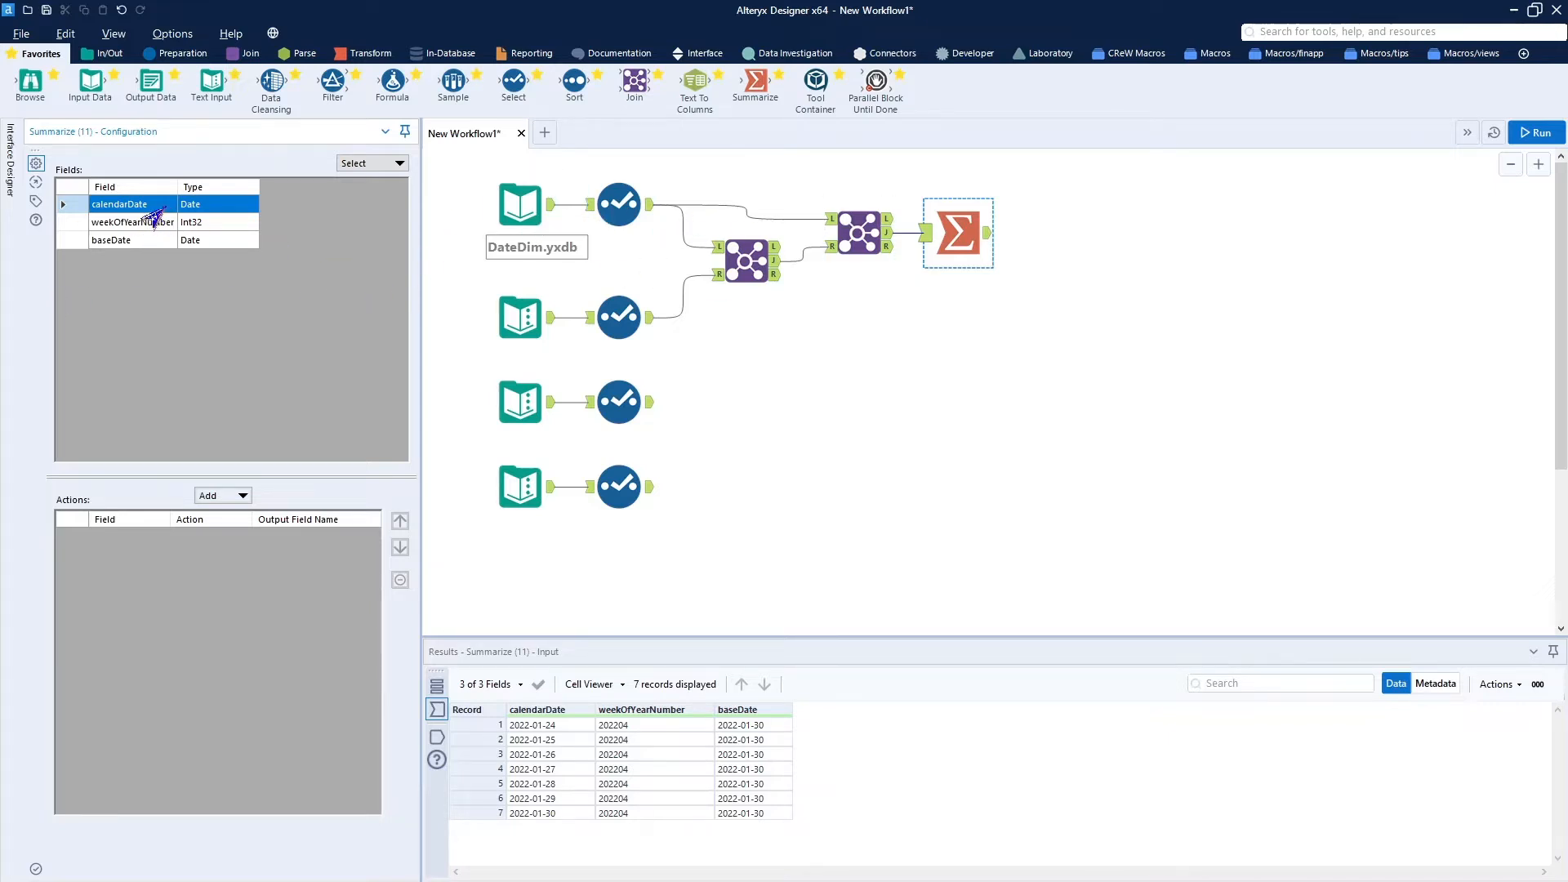
click(239, 497)
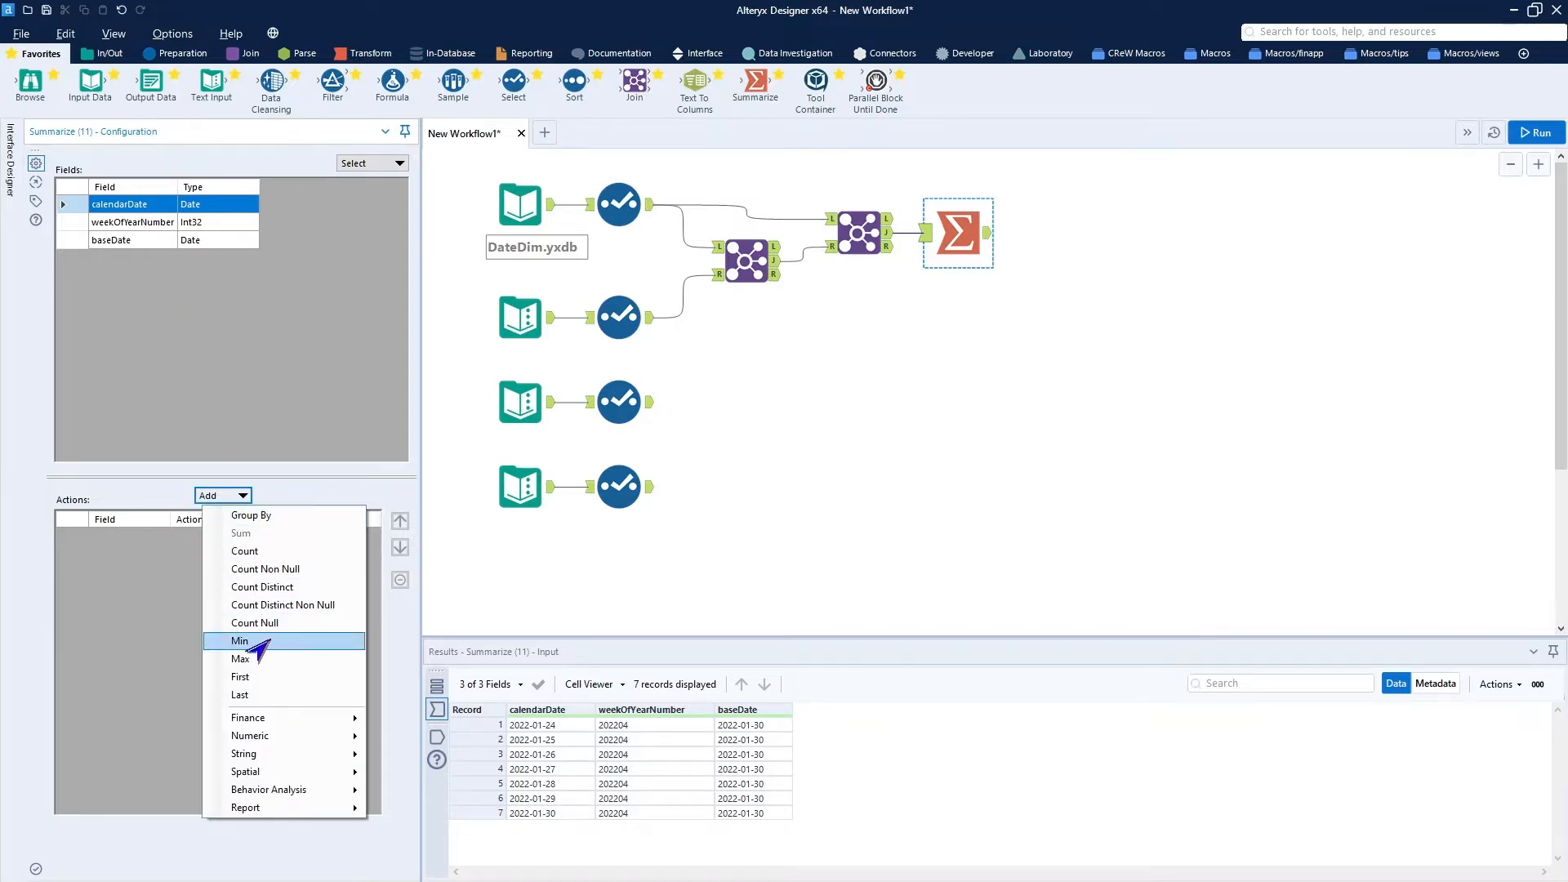
click(255, 642)
click(311, 537)
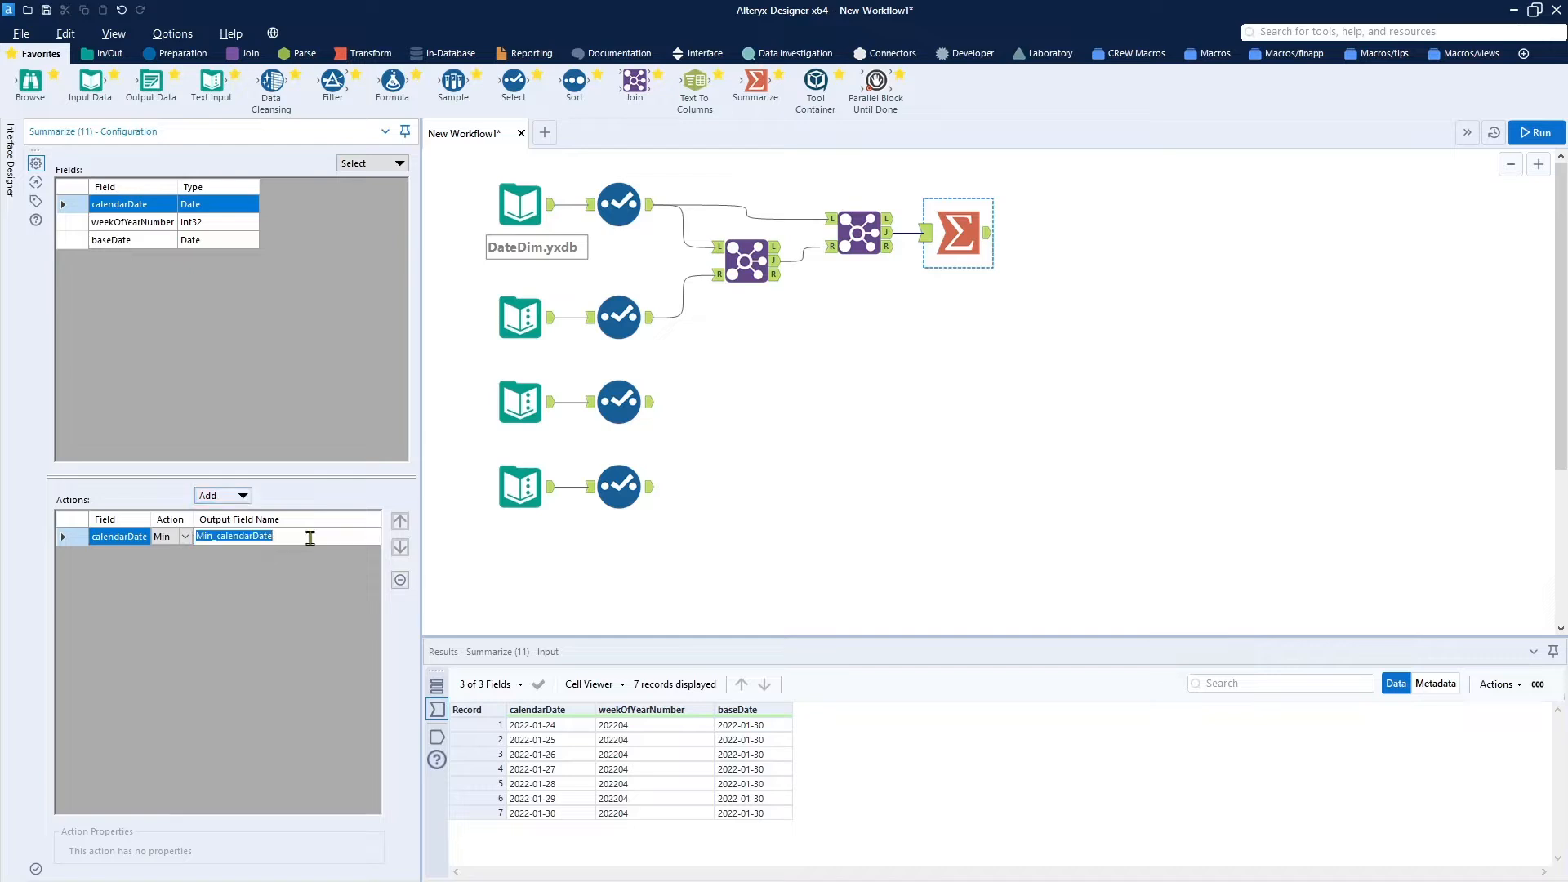
text(s)
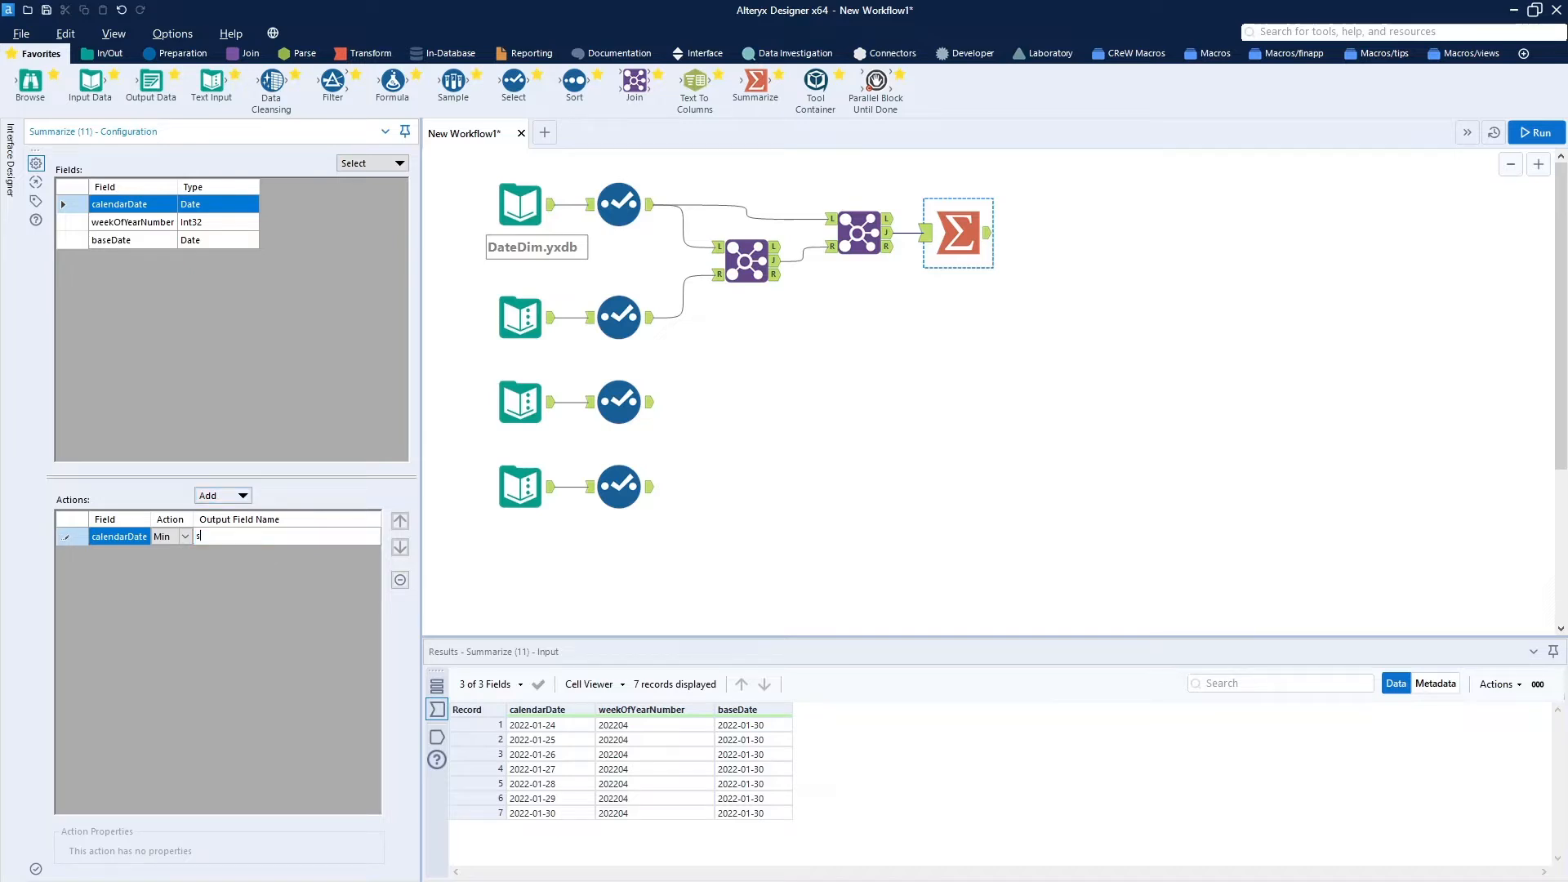
text(tartOfWeek)
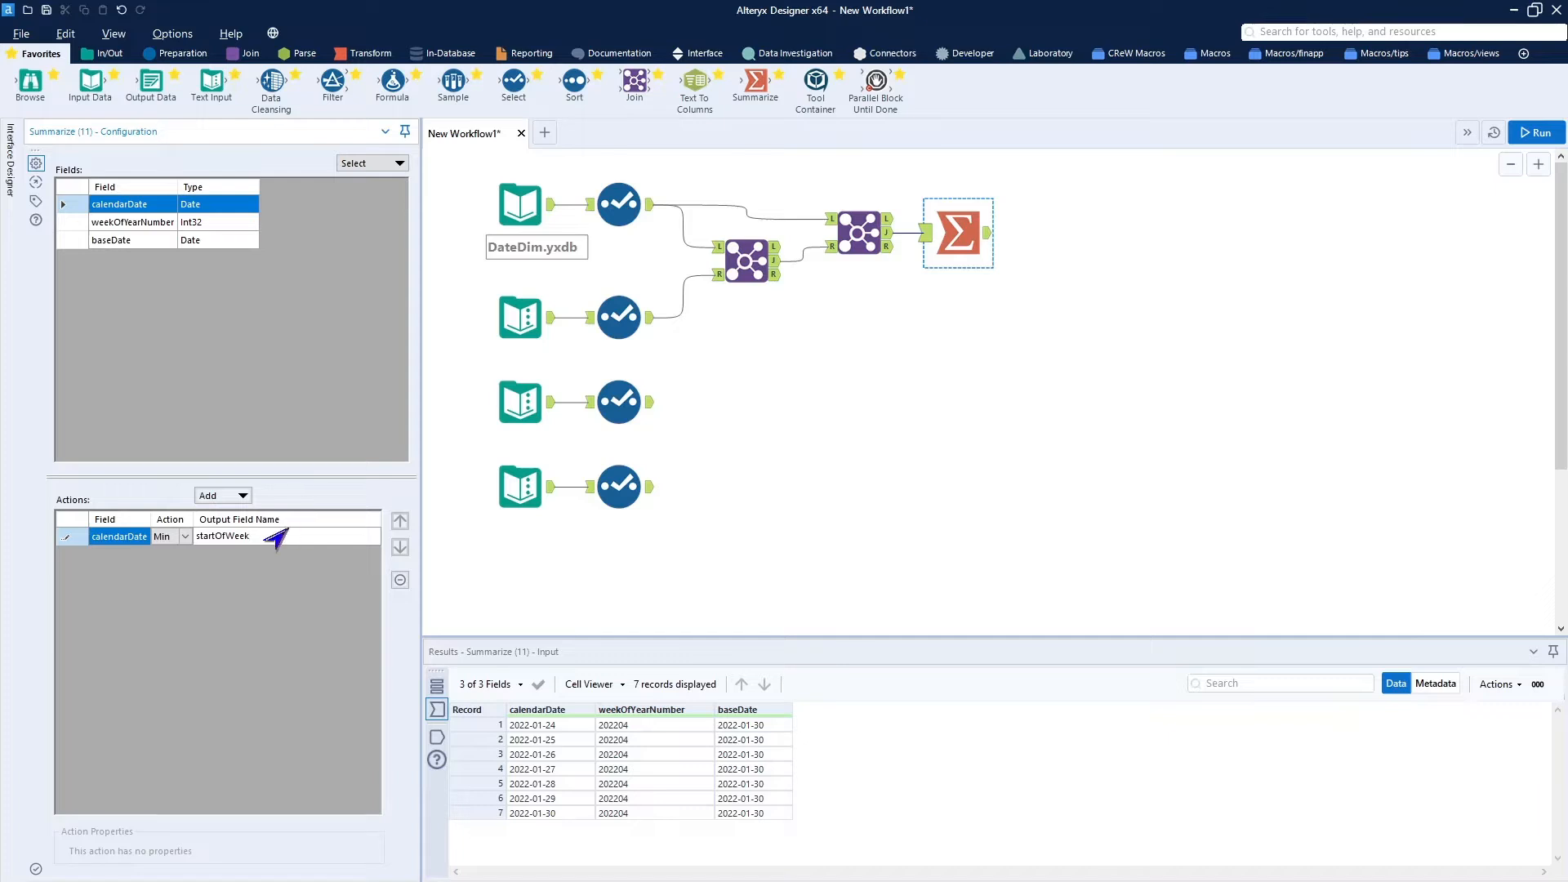
Add the maximum of calendarDate to the Summarize tool with the output field name endOfWeek
click(214, 495)
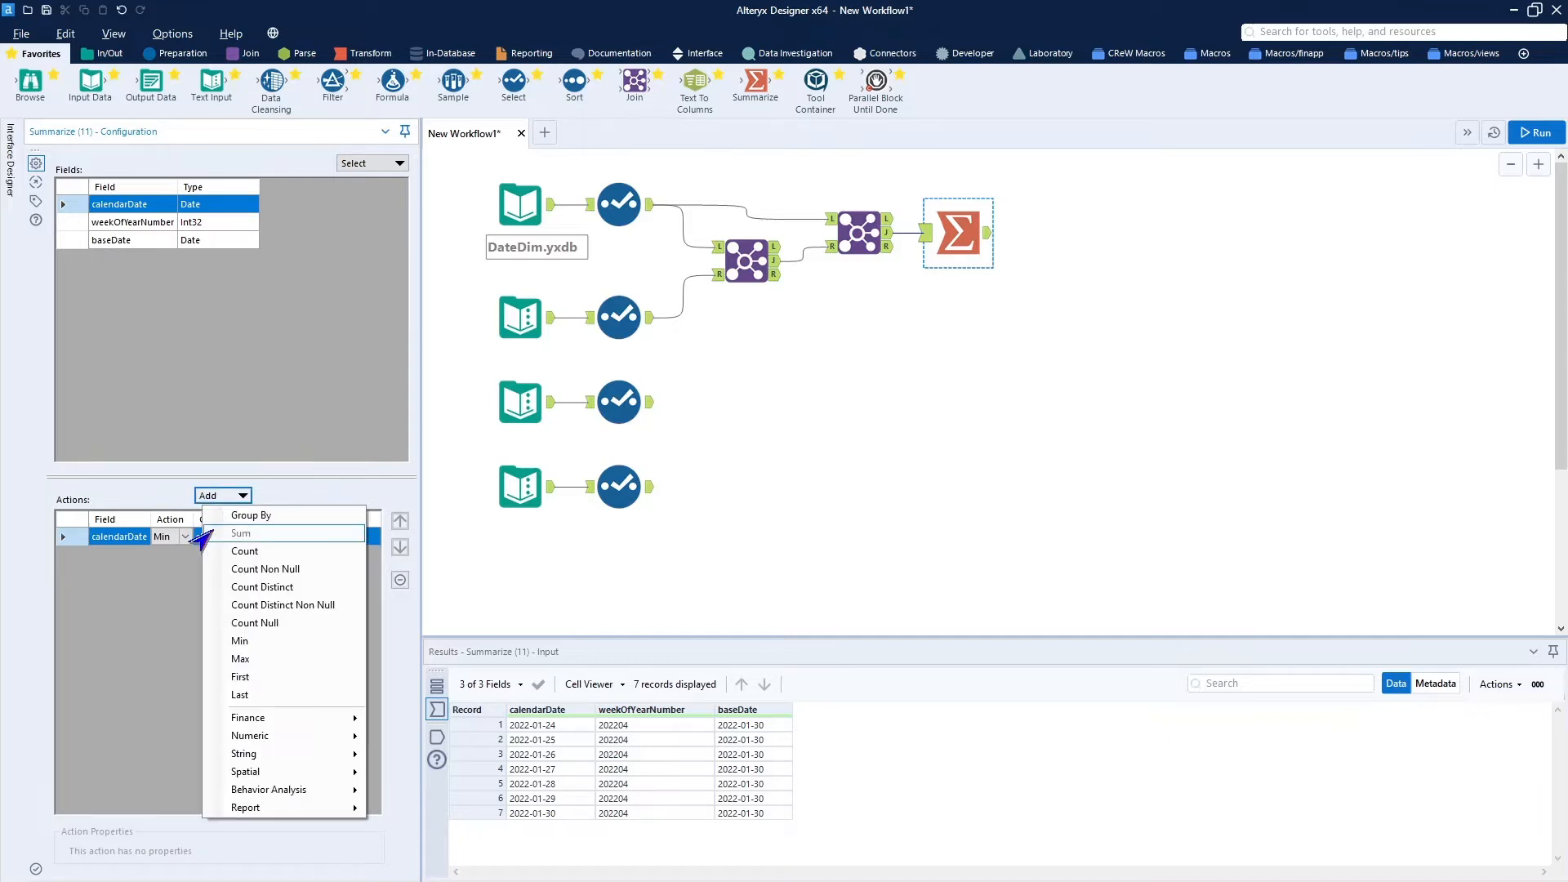
click(219, 659)
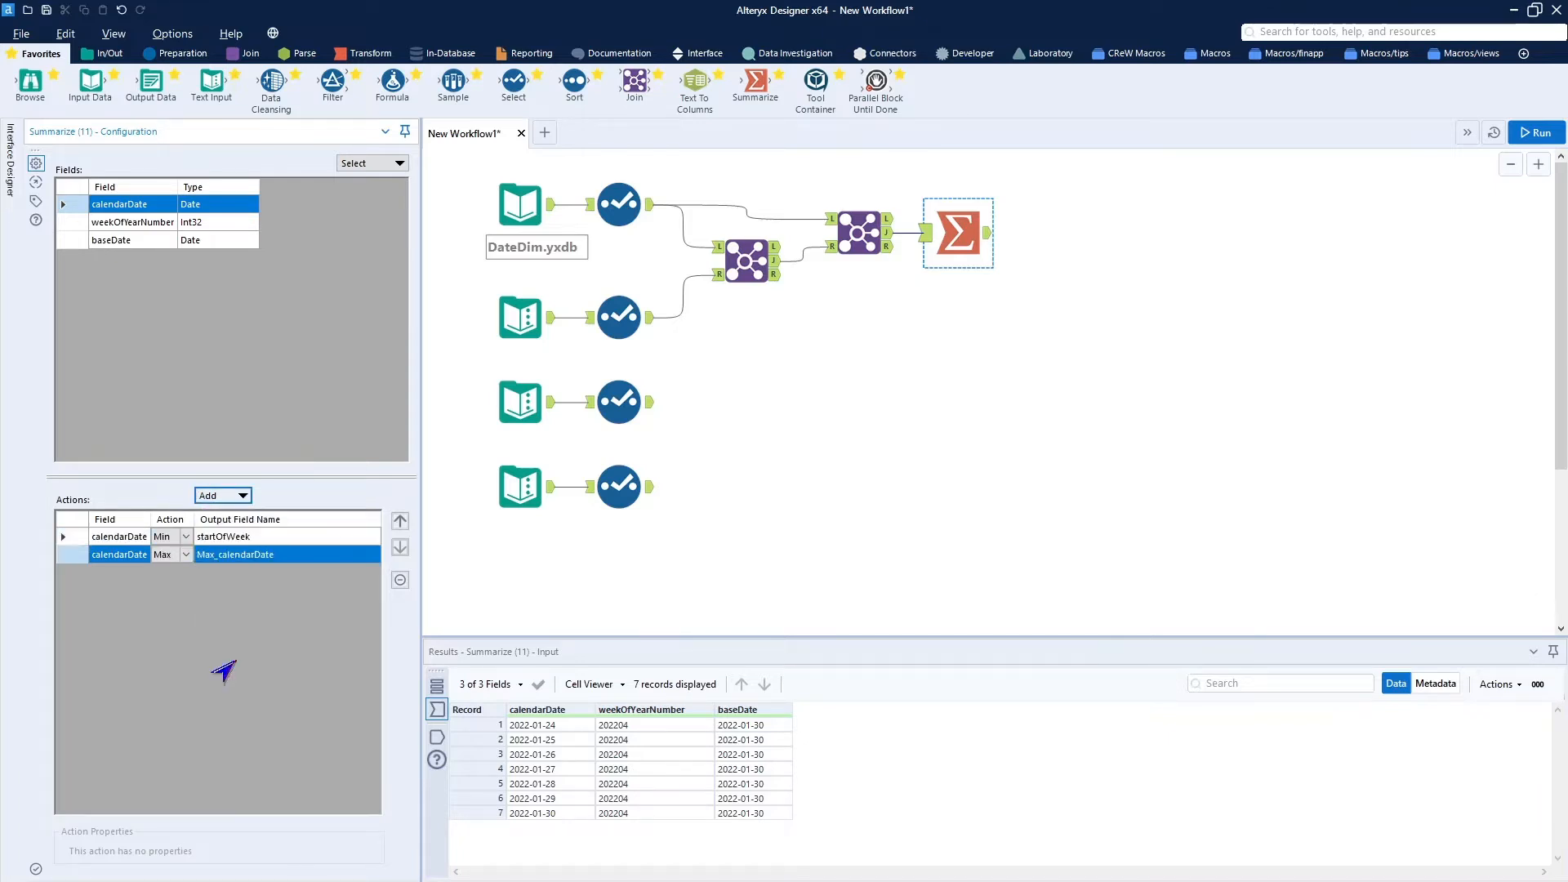
click(258, 554)
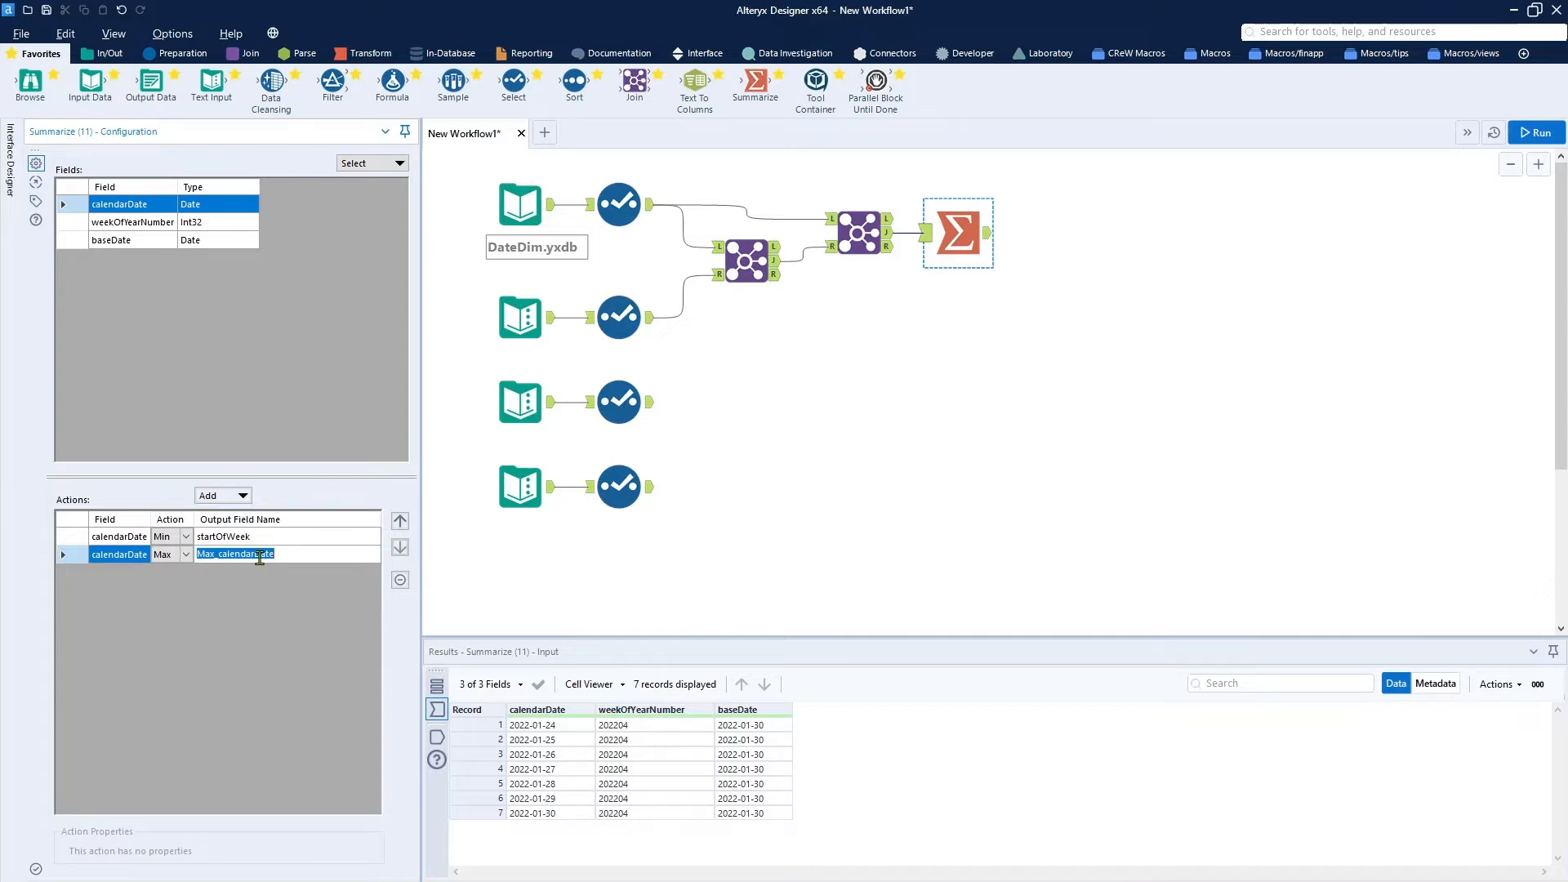
text(endOfWeek)
Add a Formula tool after the Summarize tool with a new output column named endOfPreviousWeek
drag(406, 88, 1060, 235)
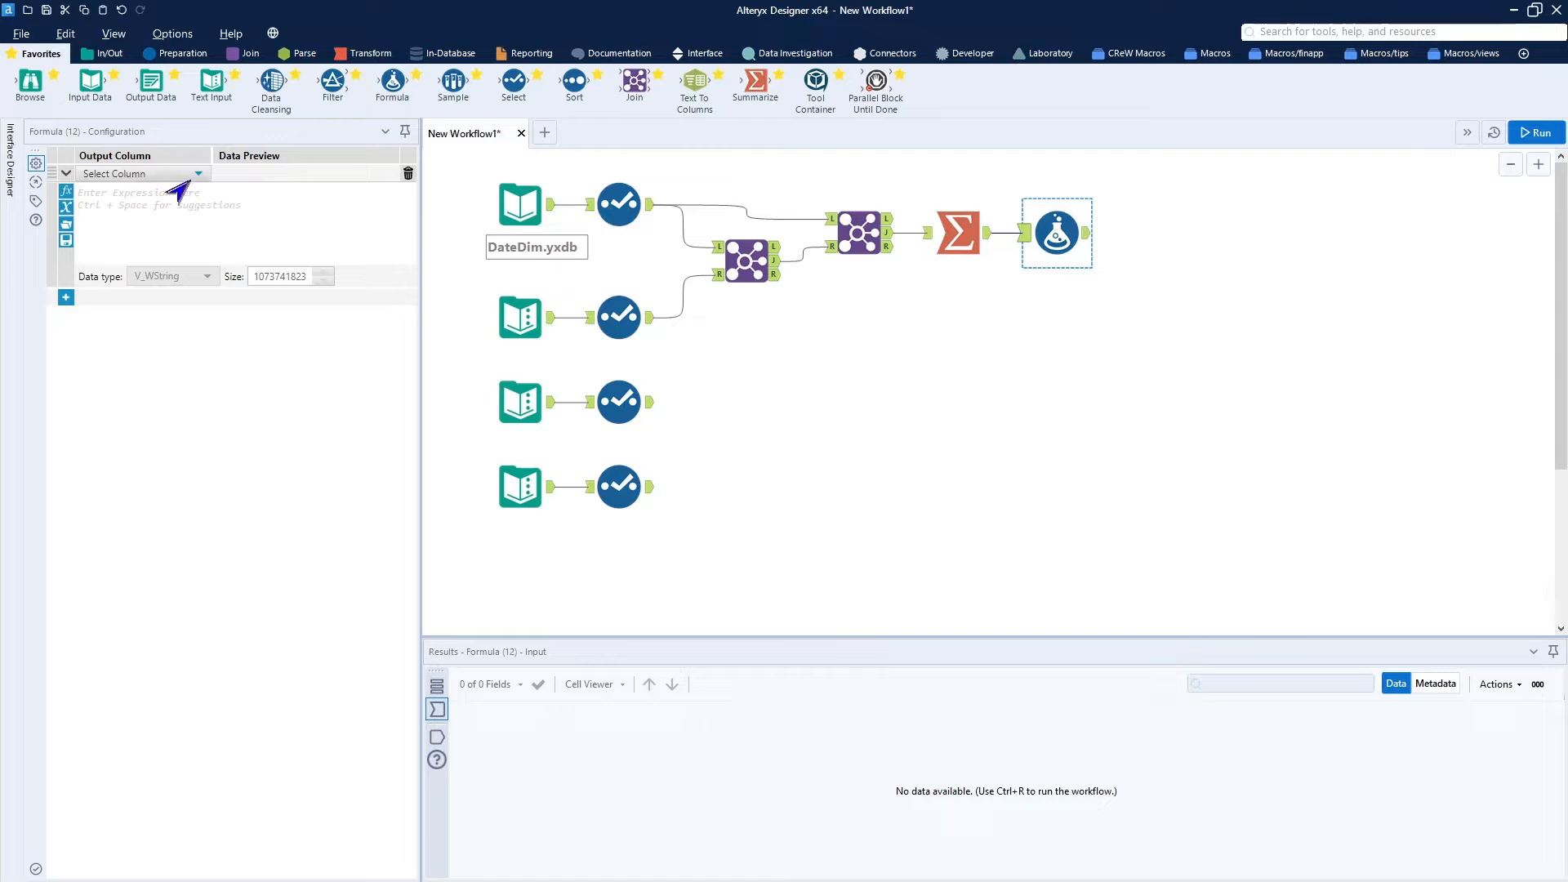
click(198, 174)
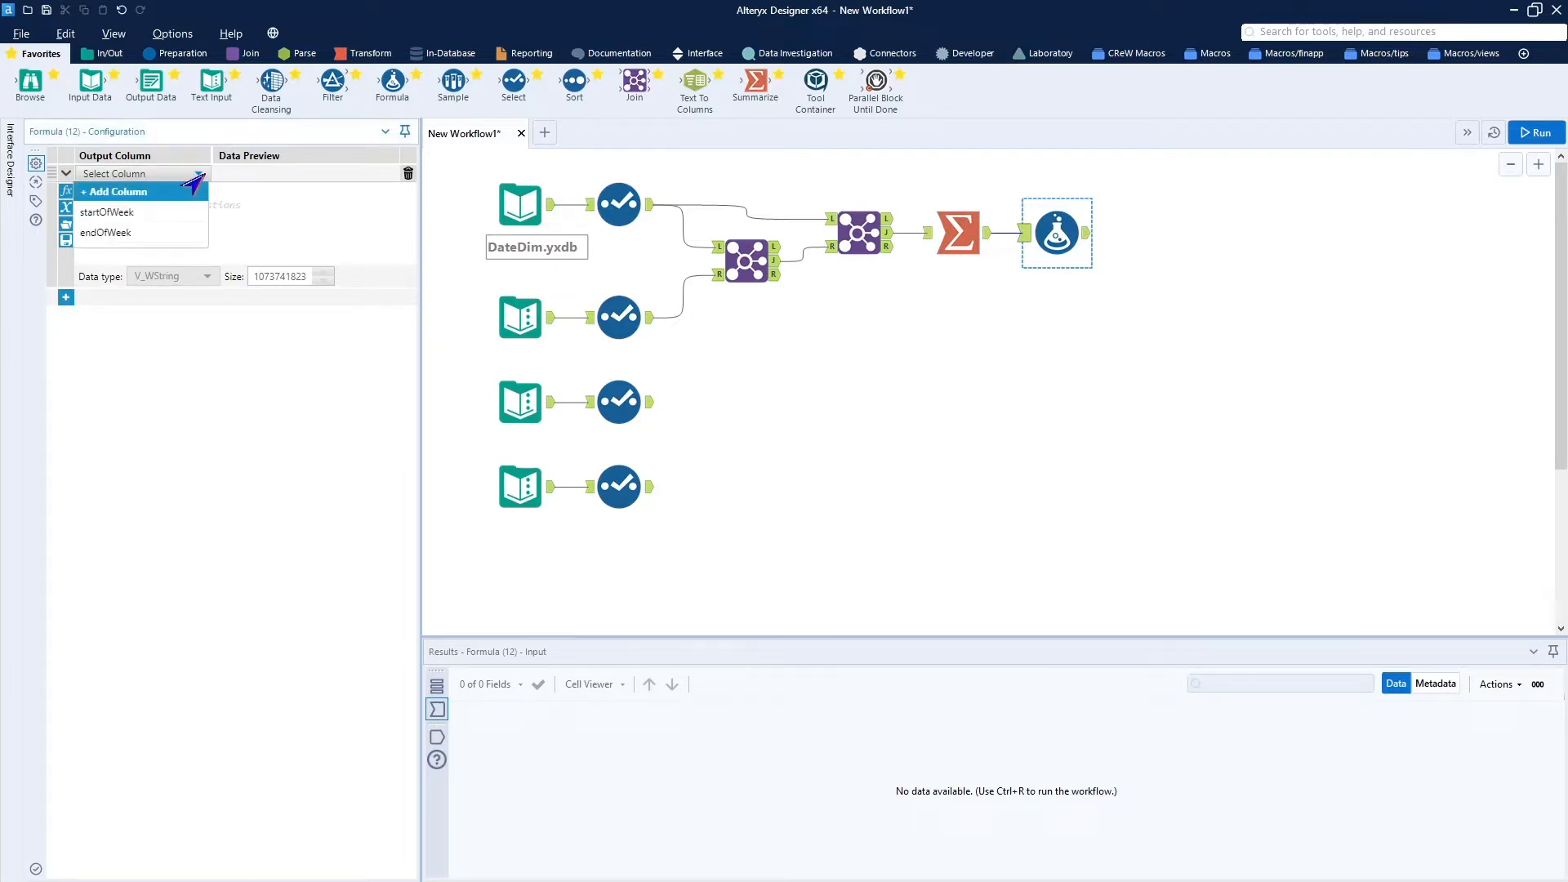
click(174, 193)
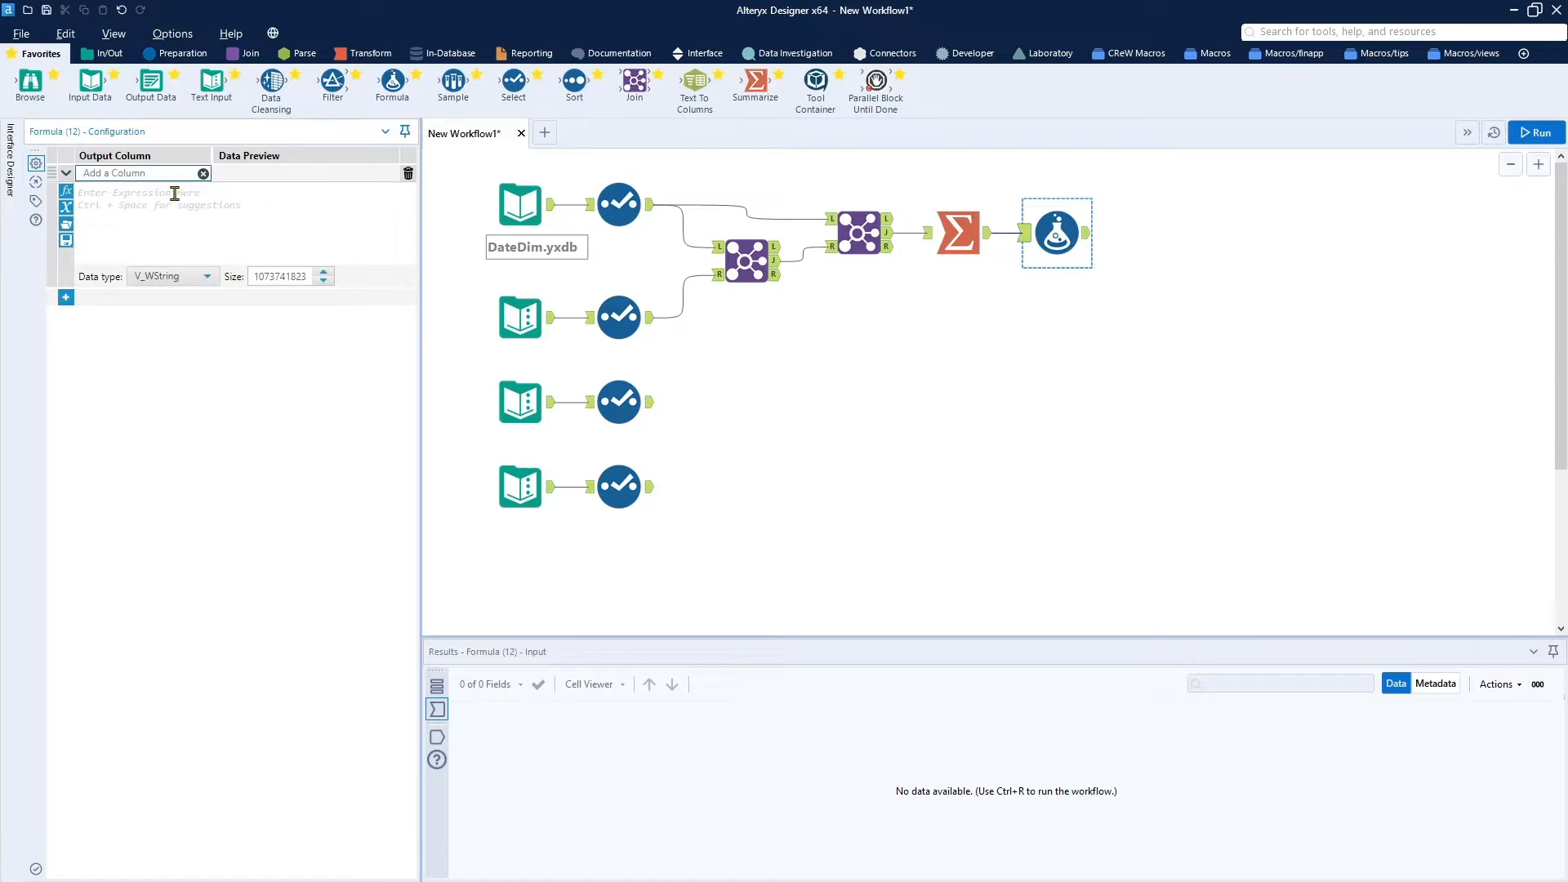
text(endOfPreviousWeek)
Define endOfPreviousWeek as DateTimeAdd([startOfWeek],-1,'Day'), then run the workflow and display the Formula tool's output
click(174, 194)
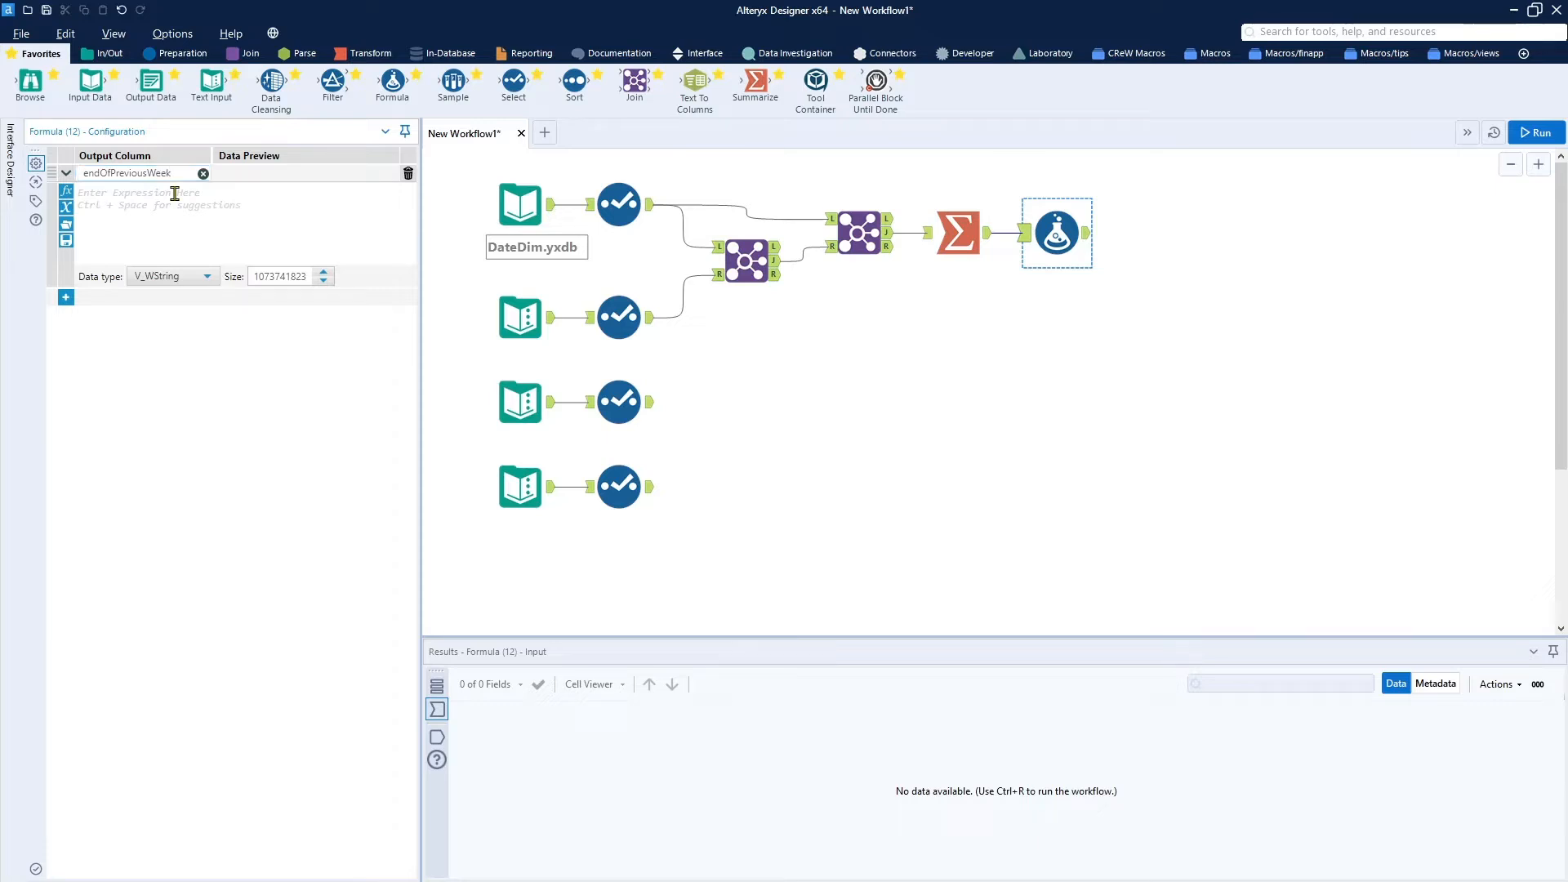
text(Date)
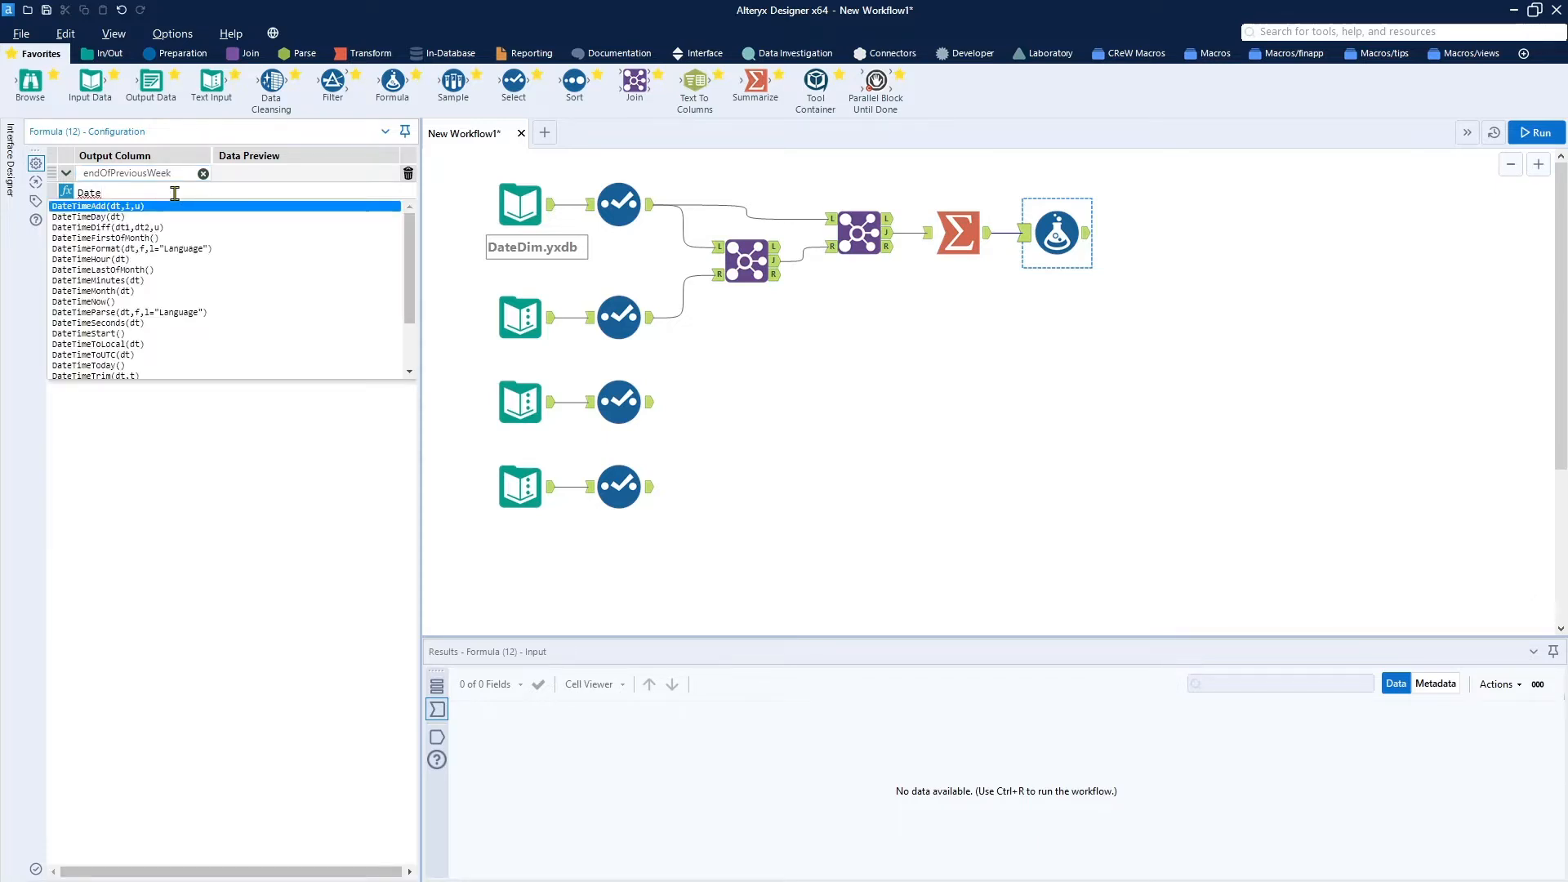
key(Return)
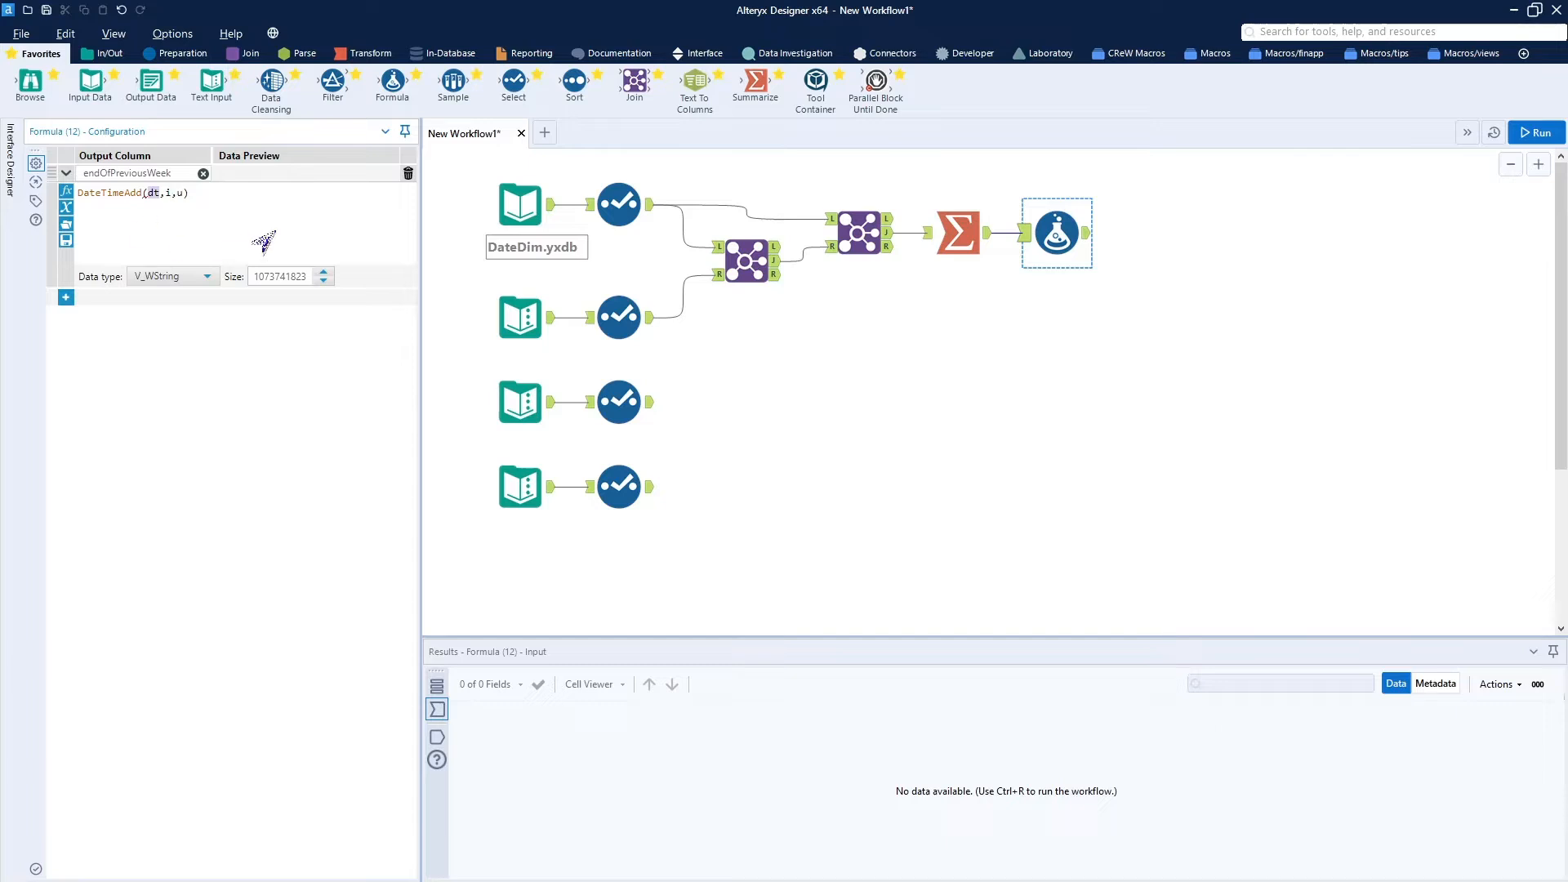
scroll(260, 242, up, 3)
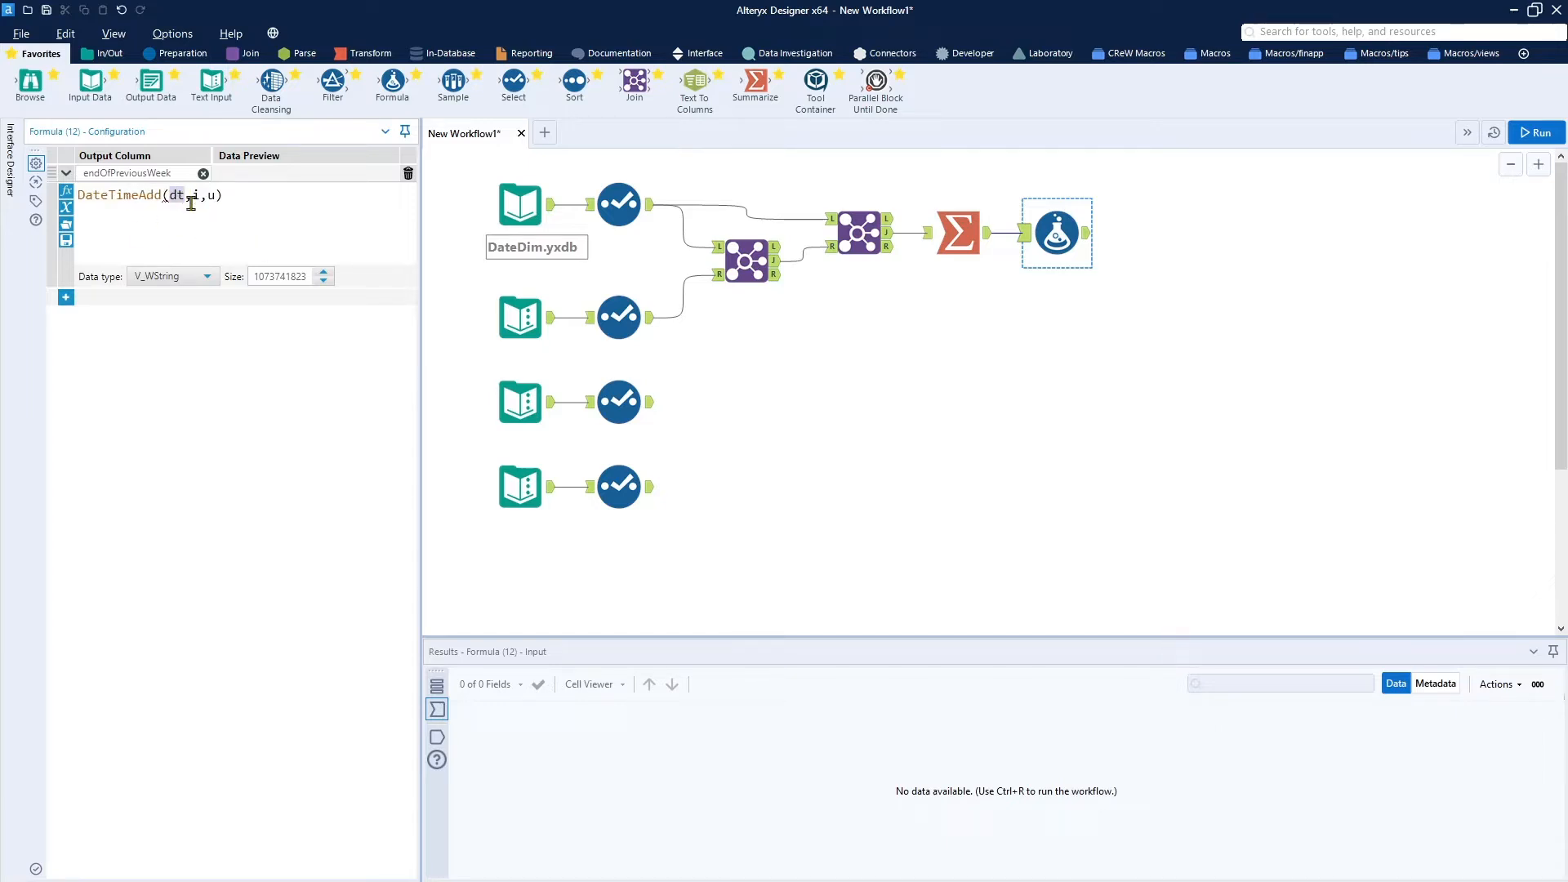
text([st)
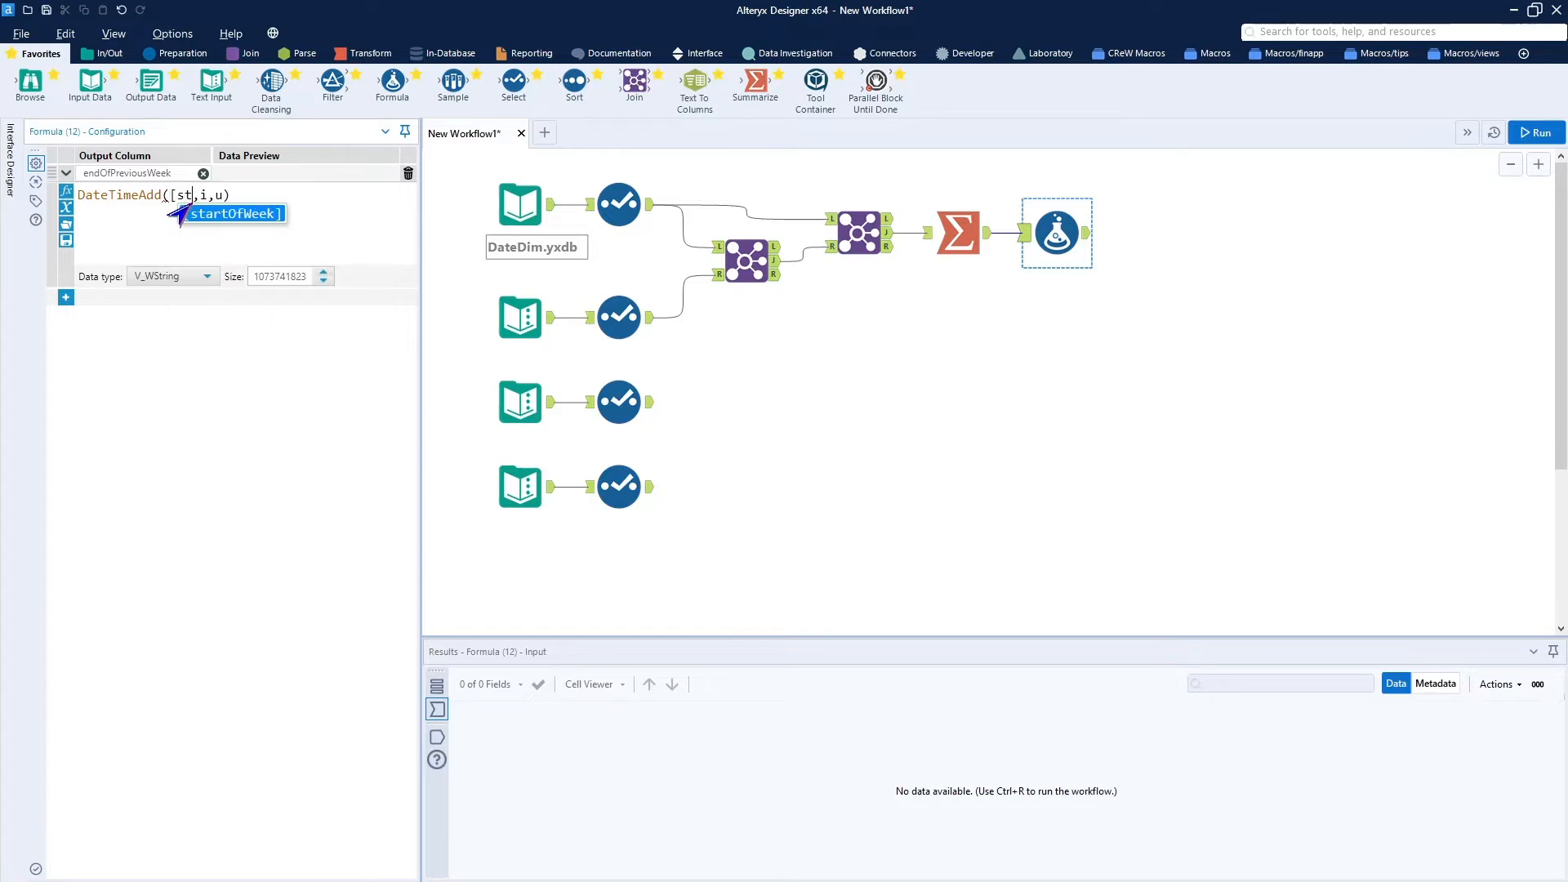
click(189, 213)
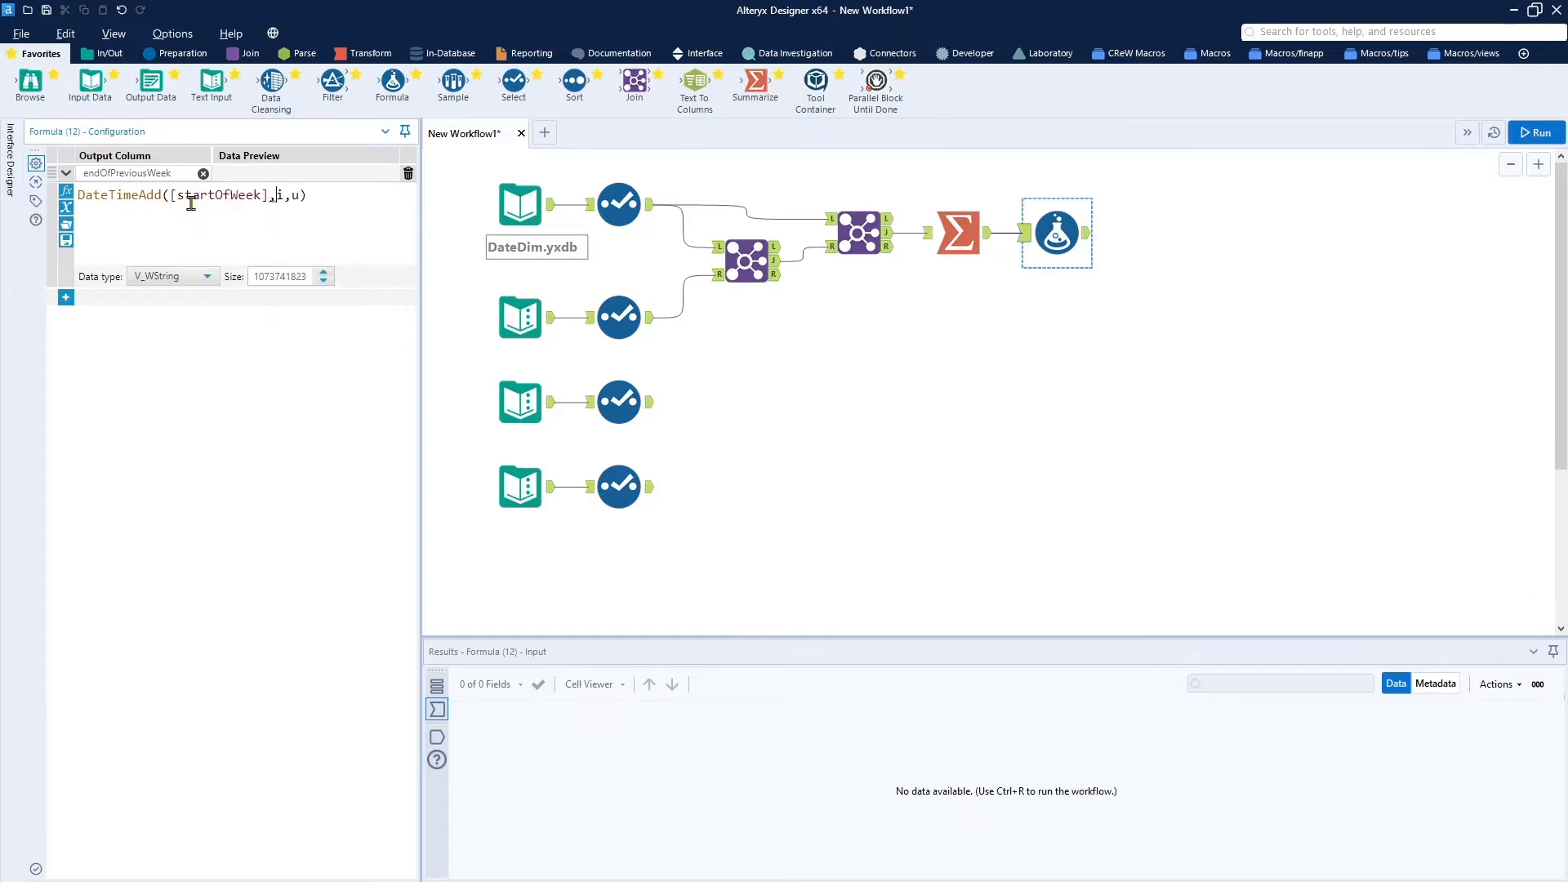
key(Delete)
text(-1,'Day)
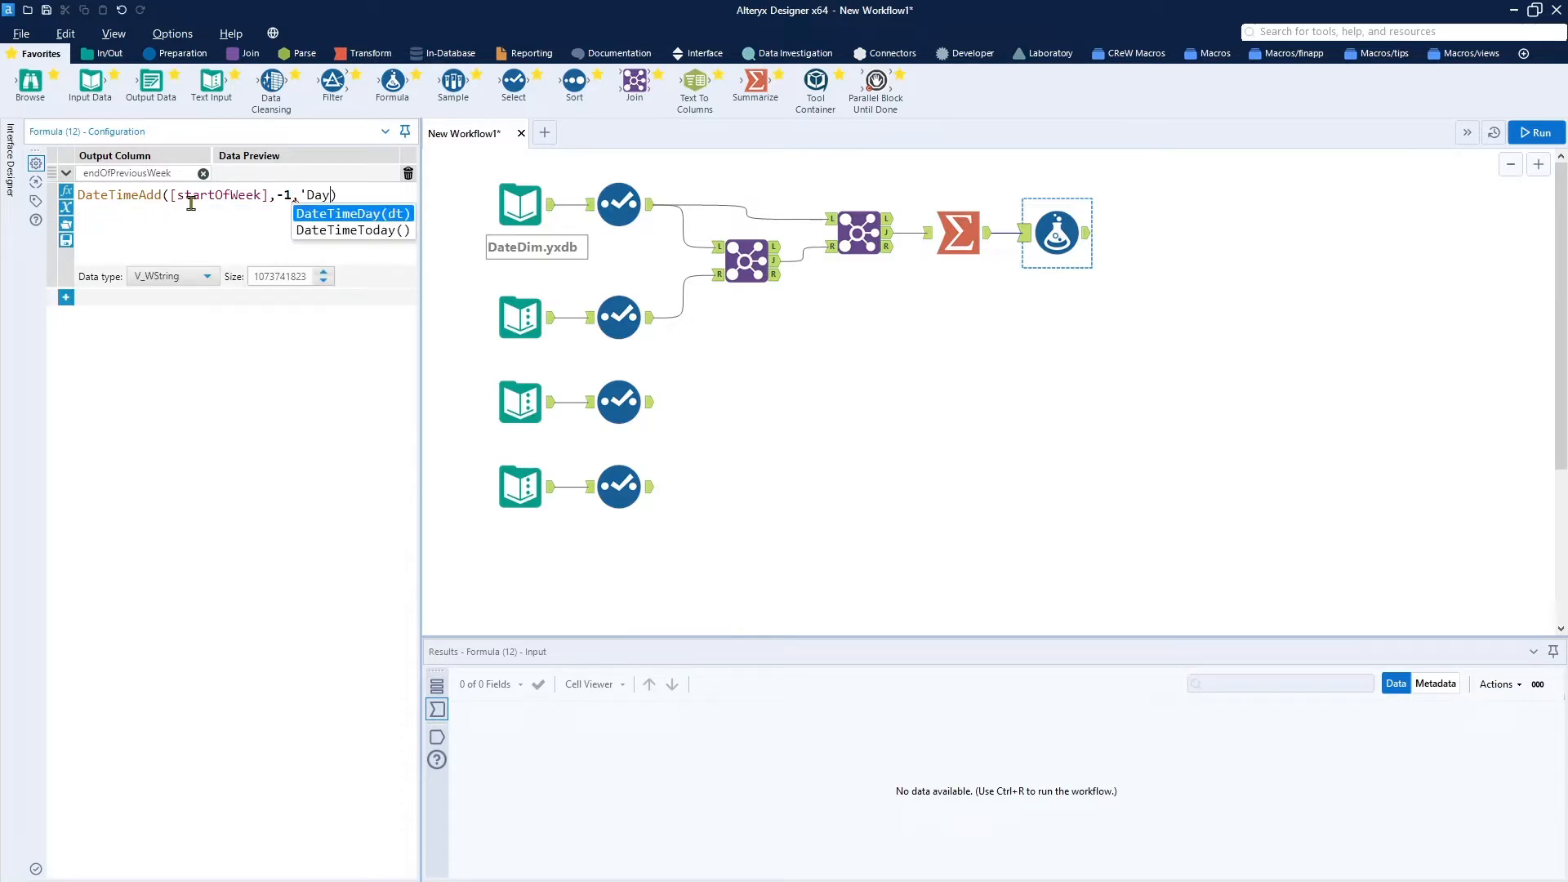
text(')
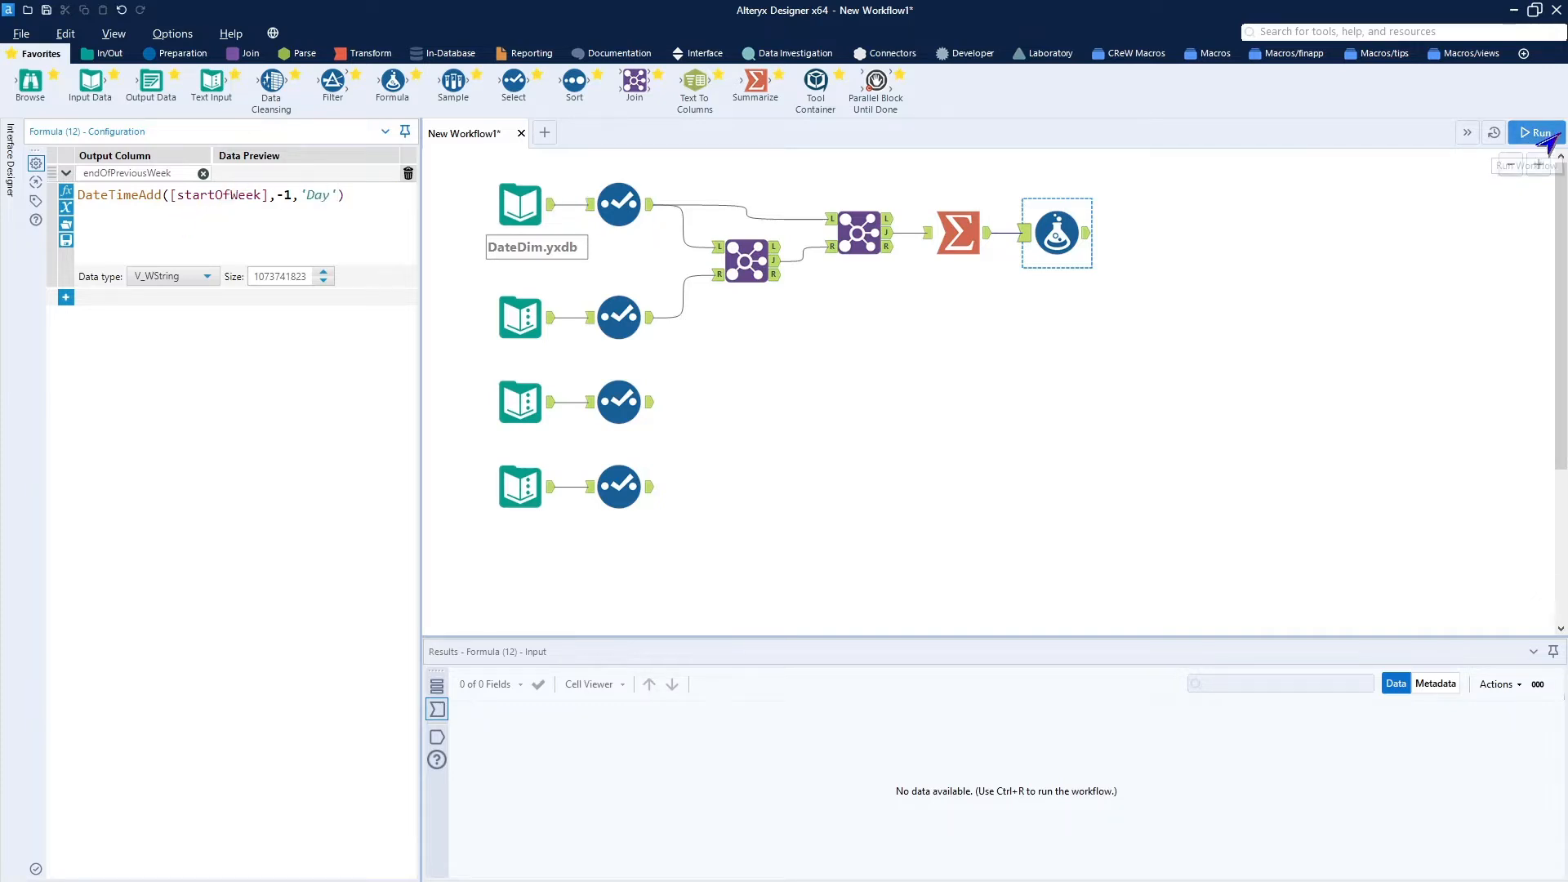
click(1532, 133)
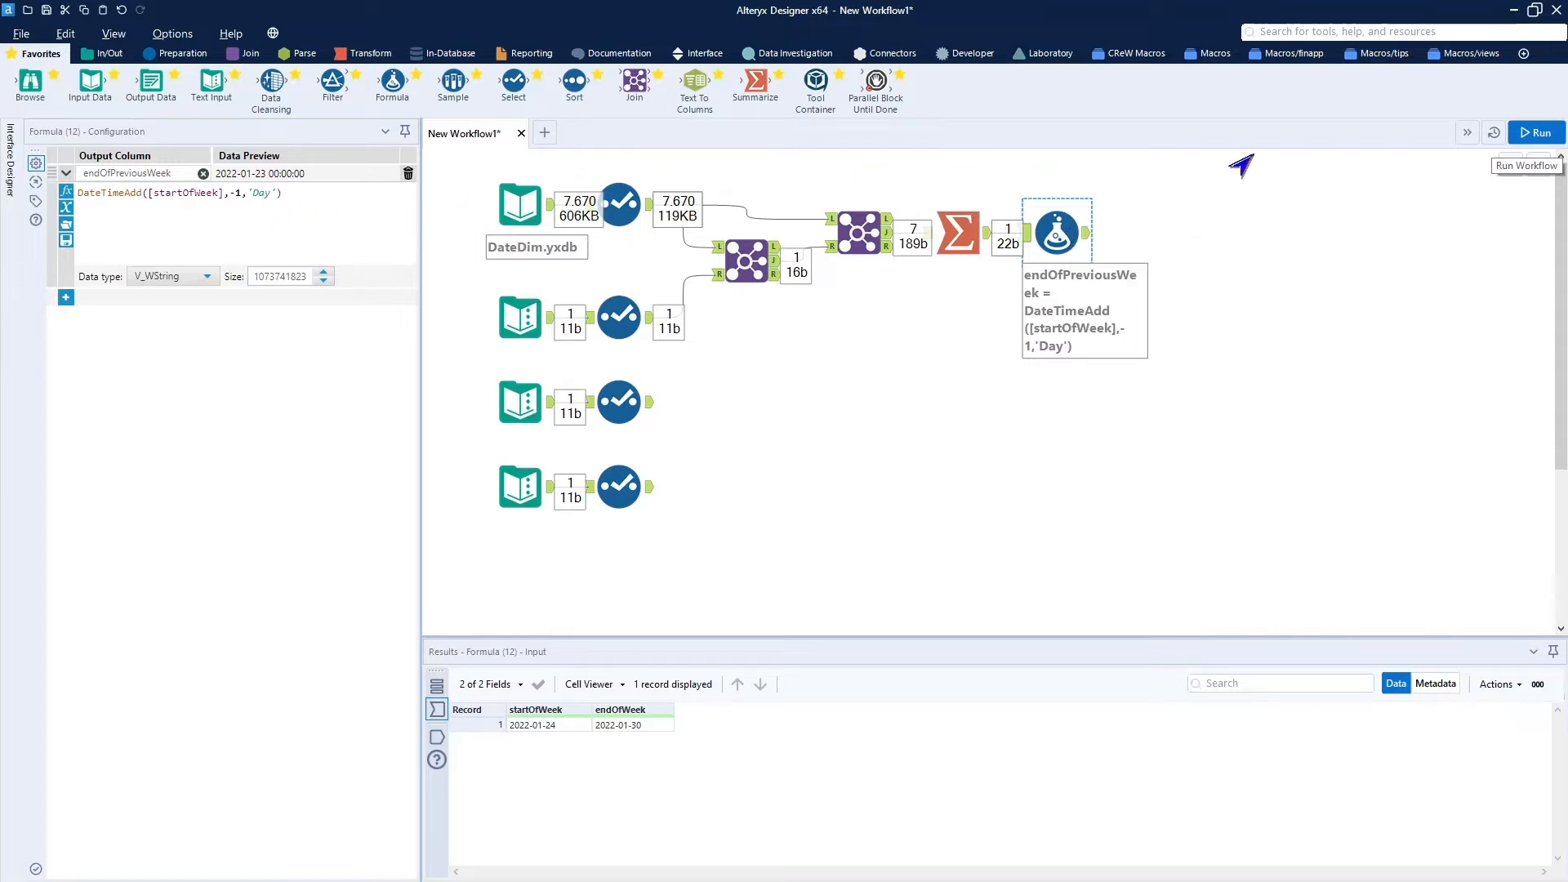
click(1089, 243)
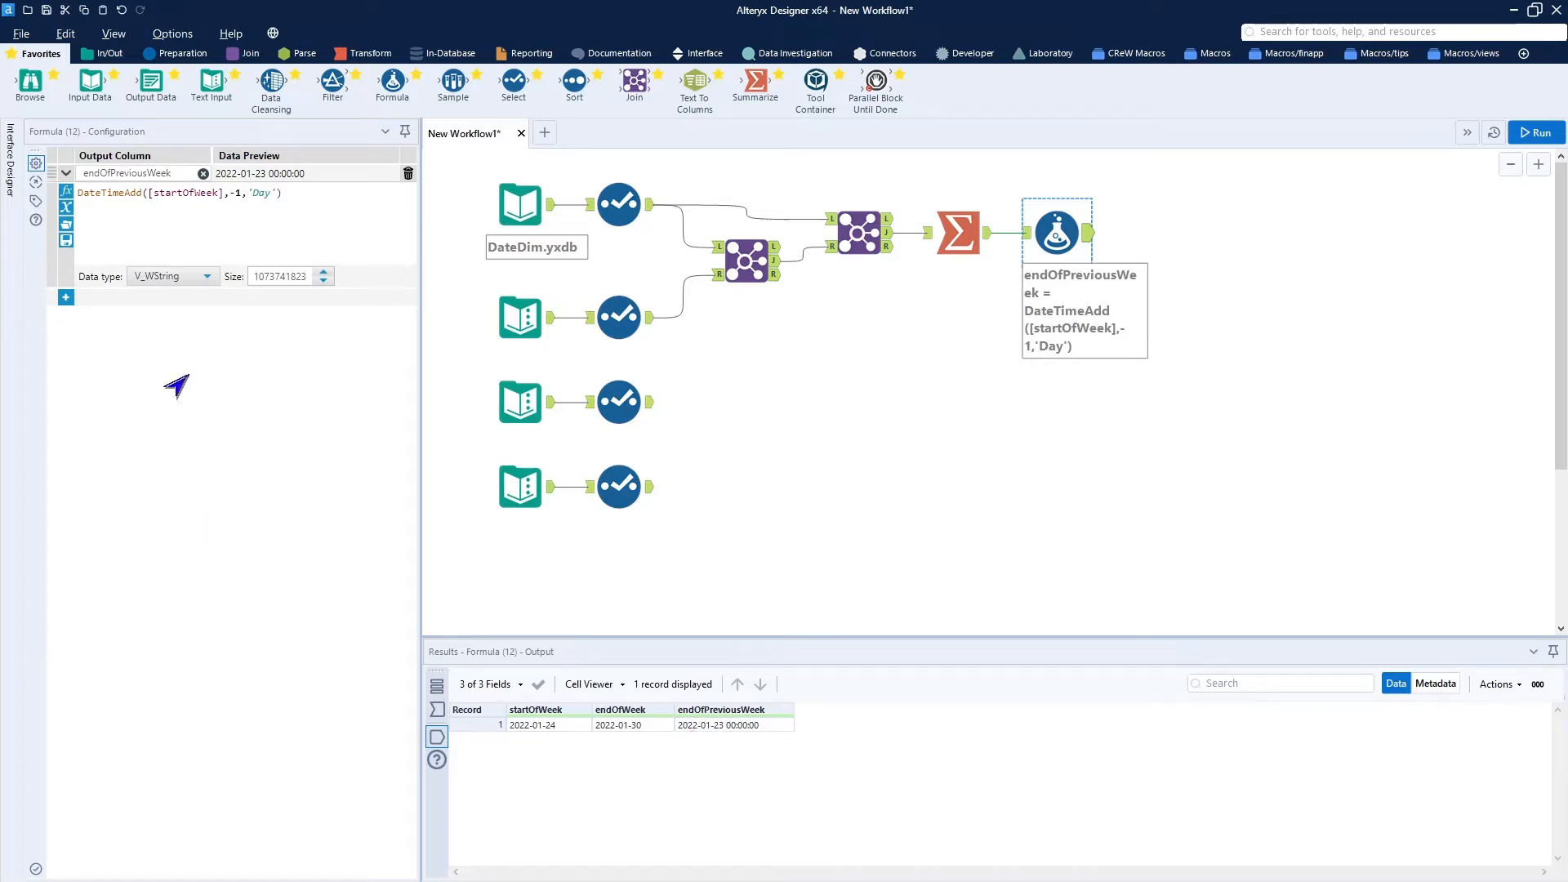
Replace the Formula tool's annotation with "calc range of dates"
click(35, 200)
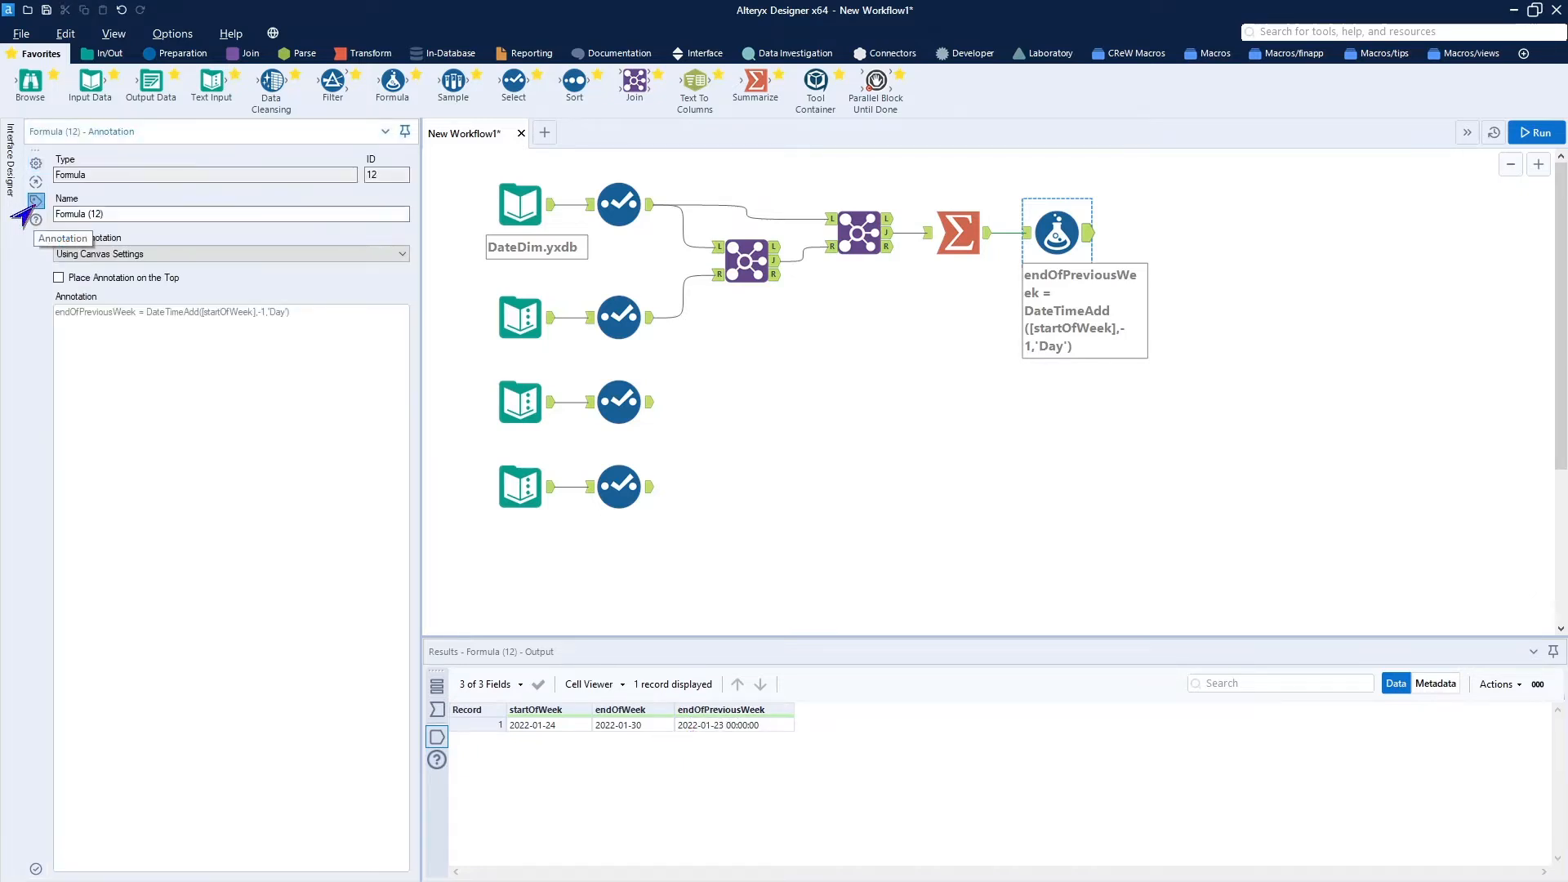
click(259, 317)
key(ctrl+a)
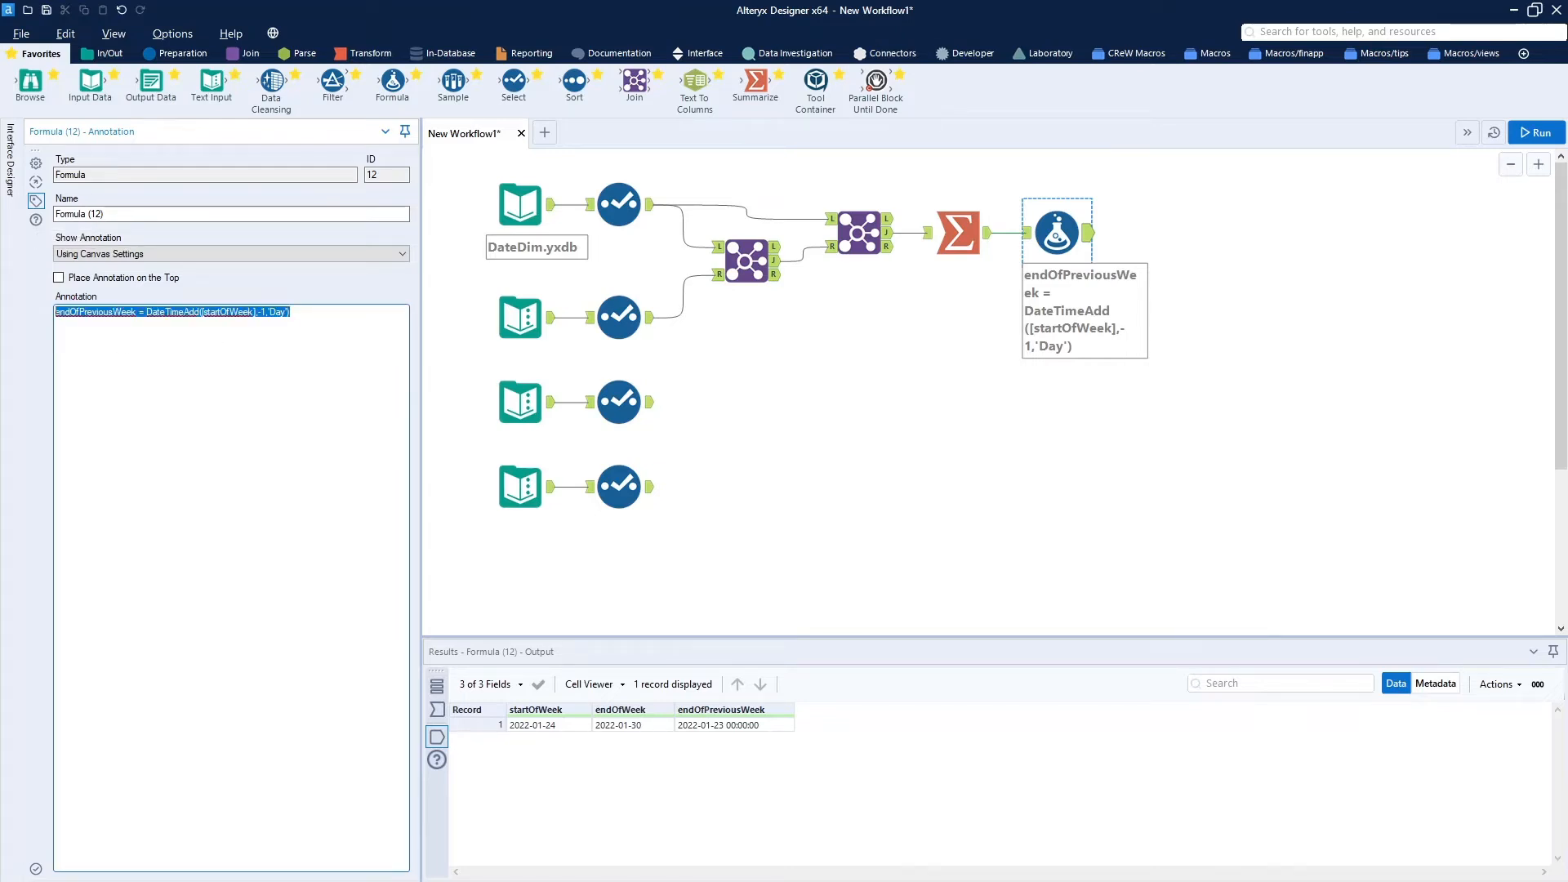
text(calc ra)
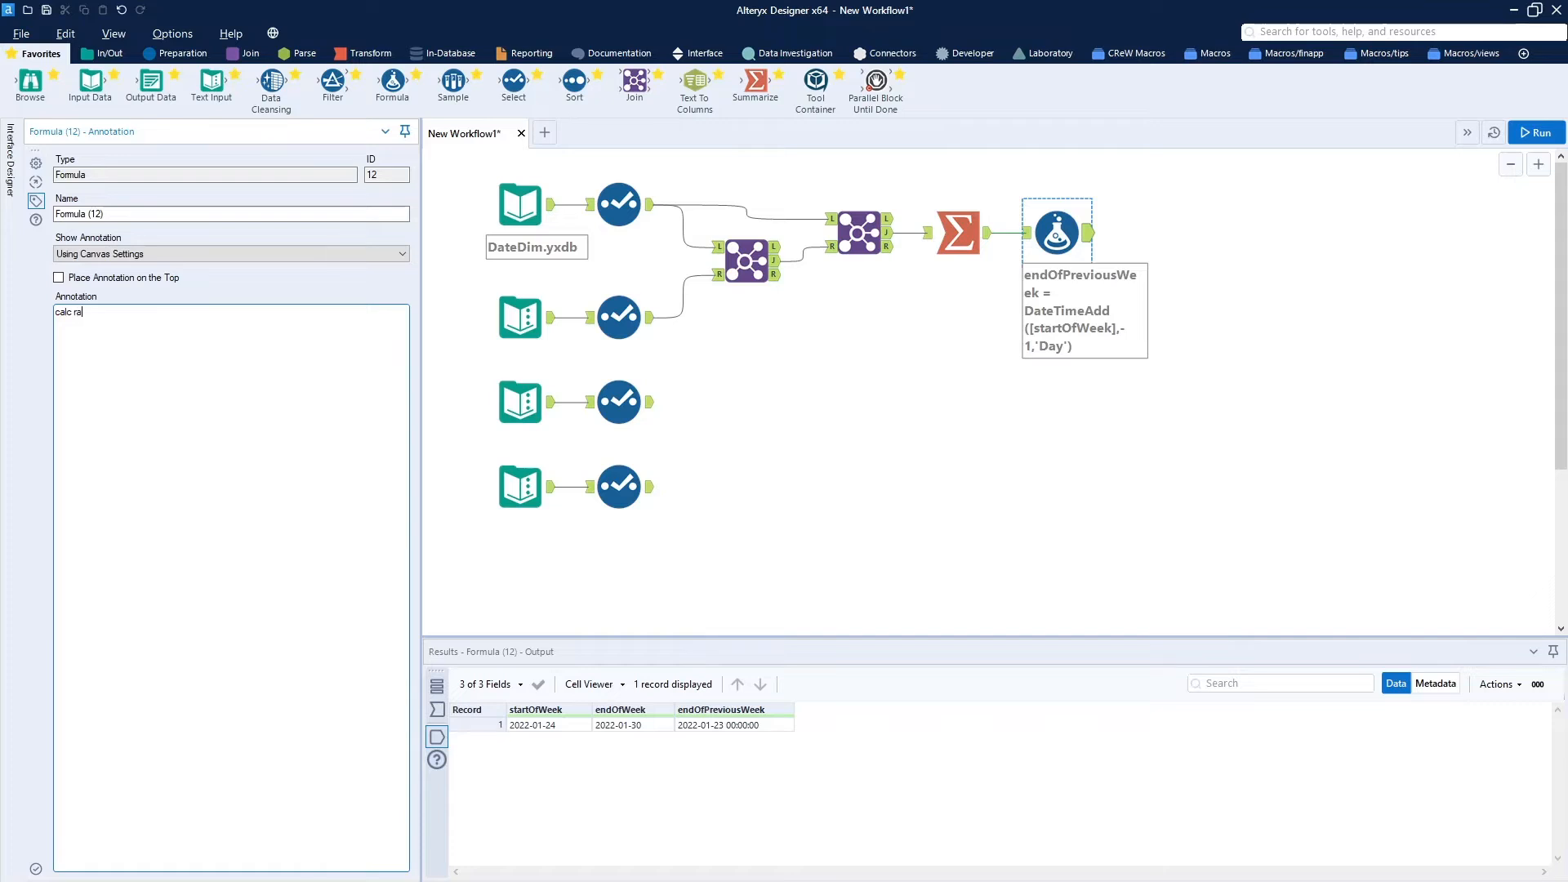
text(nge of dates)
click(1058, 238)
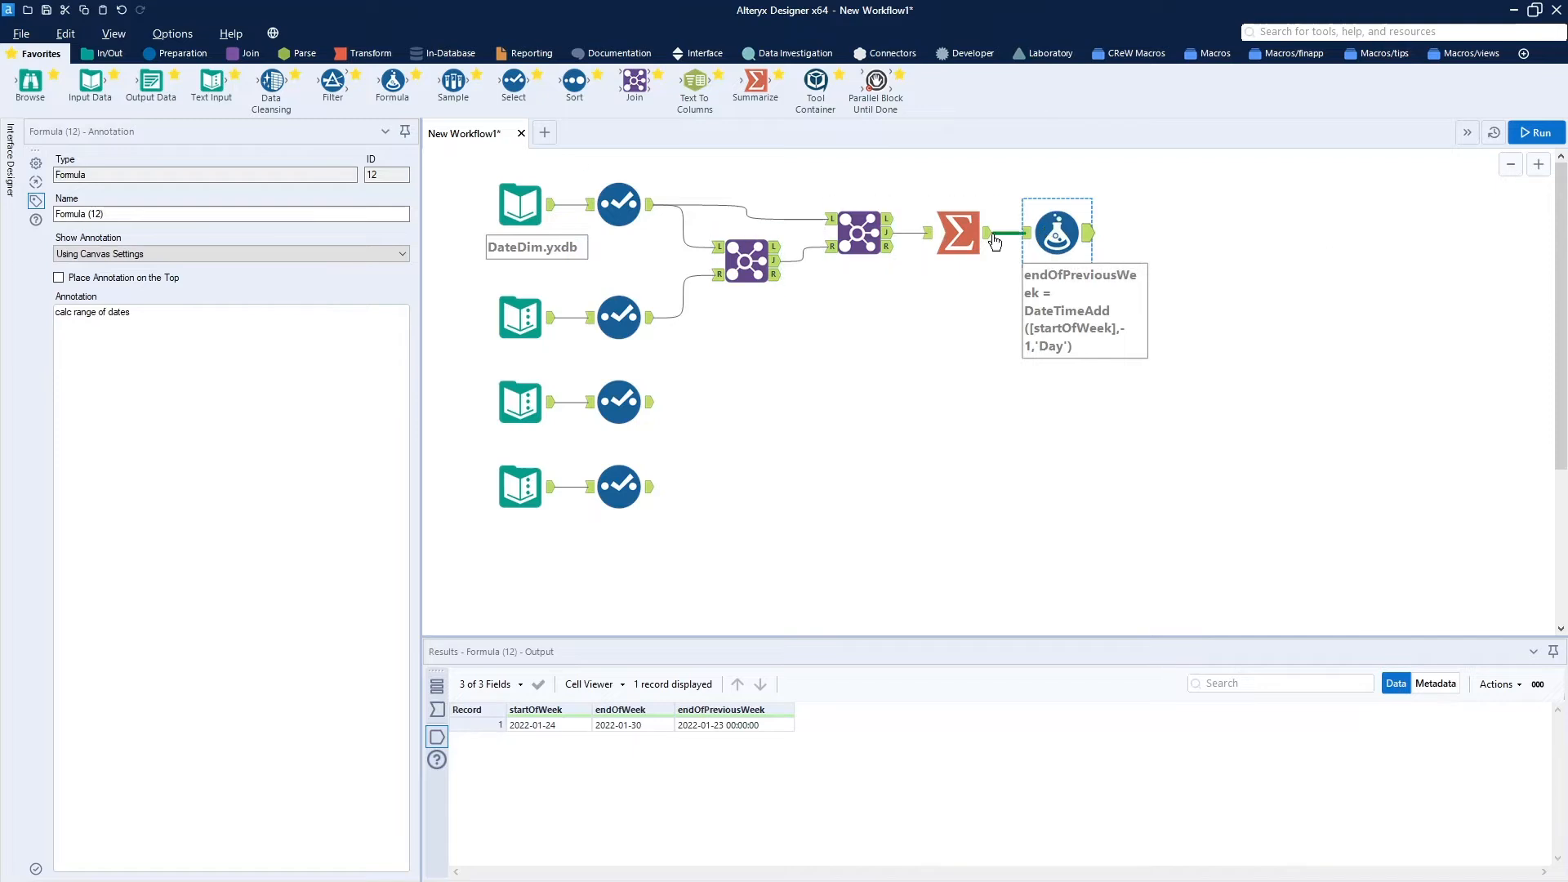
Change the data type of the endOfPreviousWeek column in the Formula tool to Date
click(34, 164)
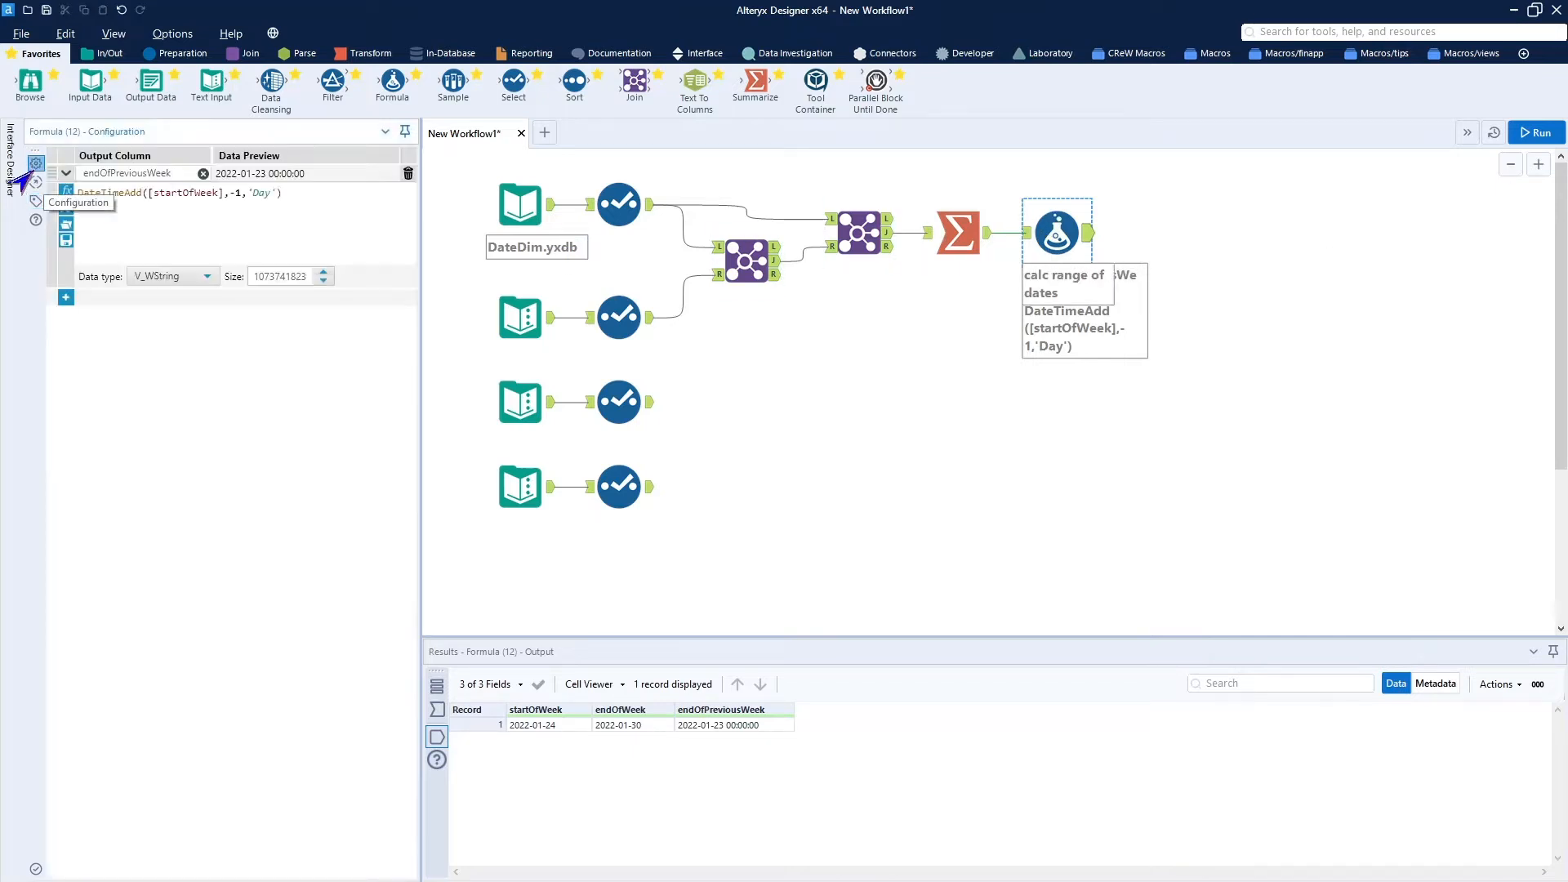
click(151, 277)
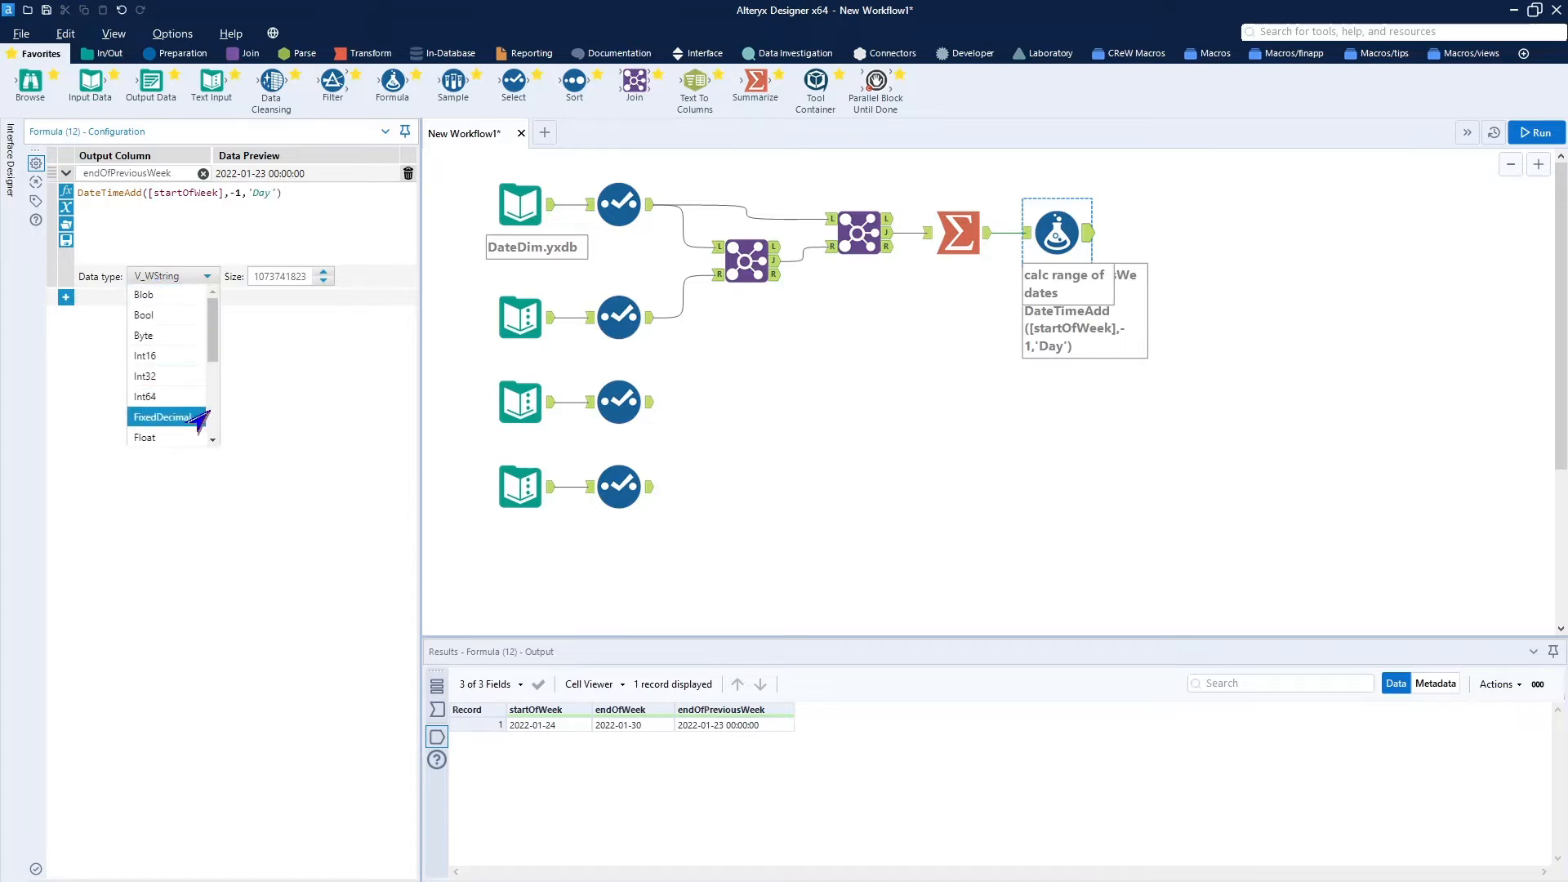
scroll(196, 413, down, 3)
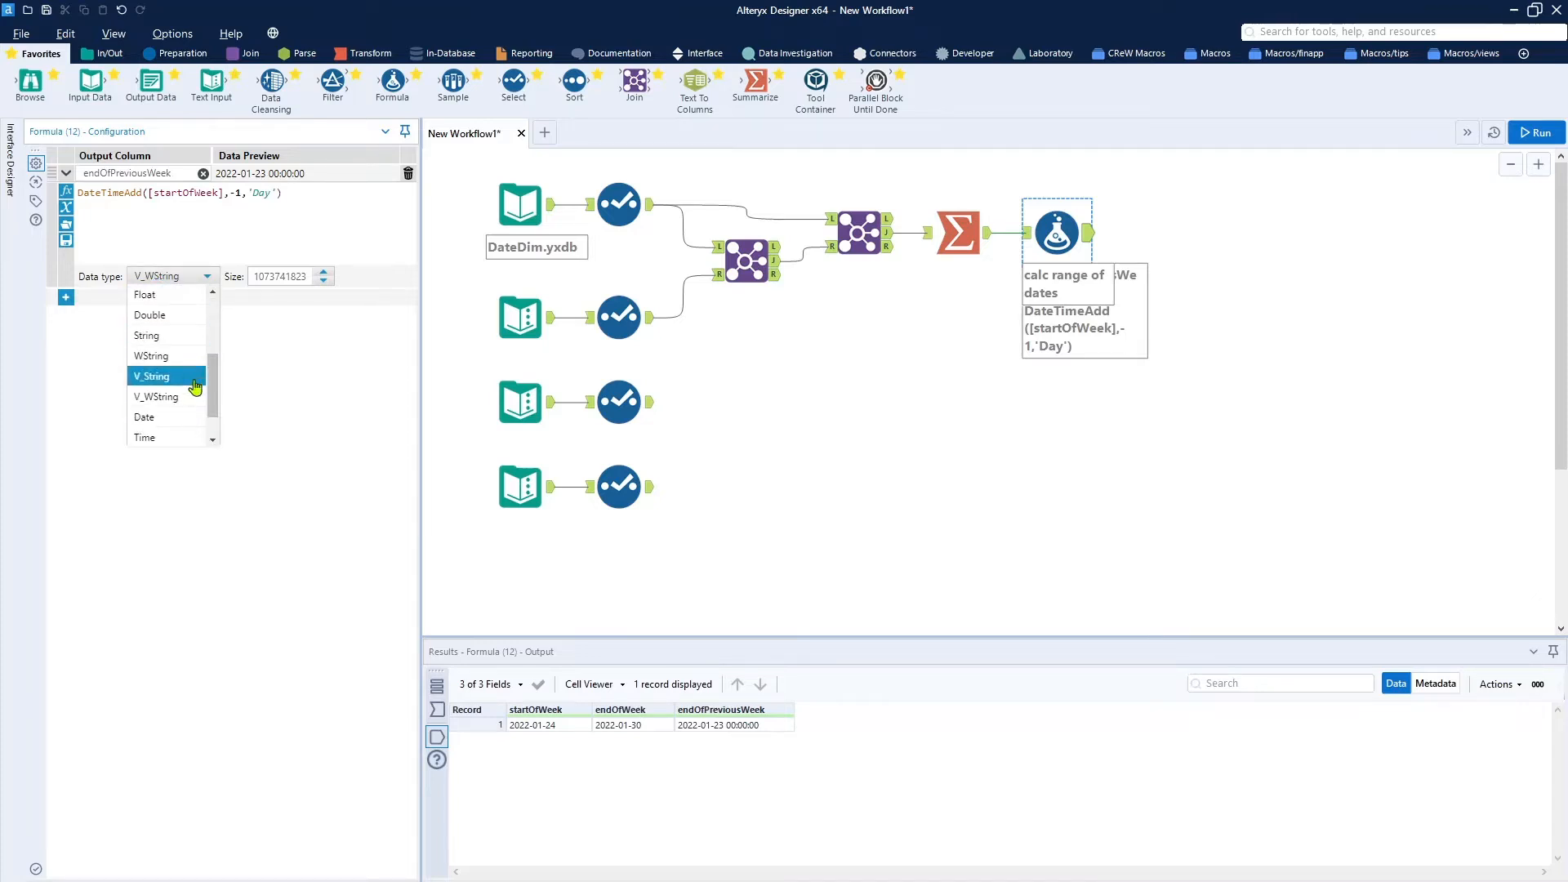
click(186, 418)
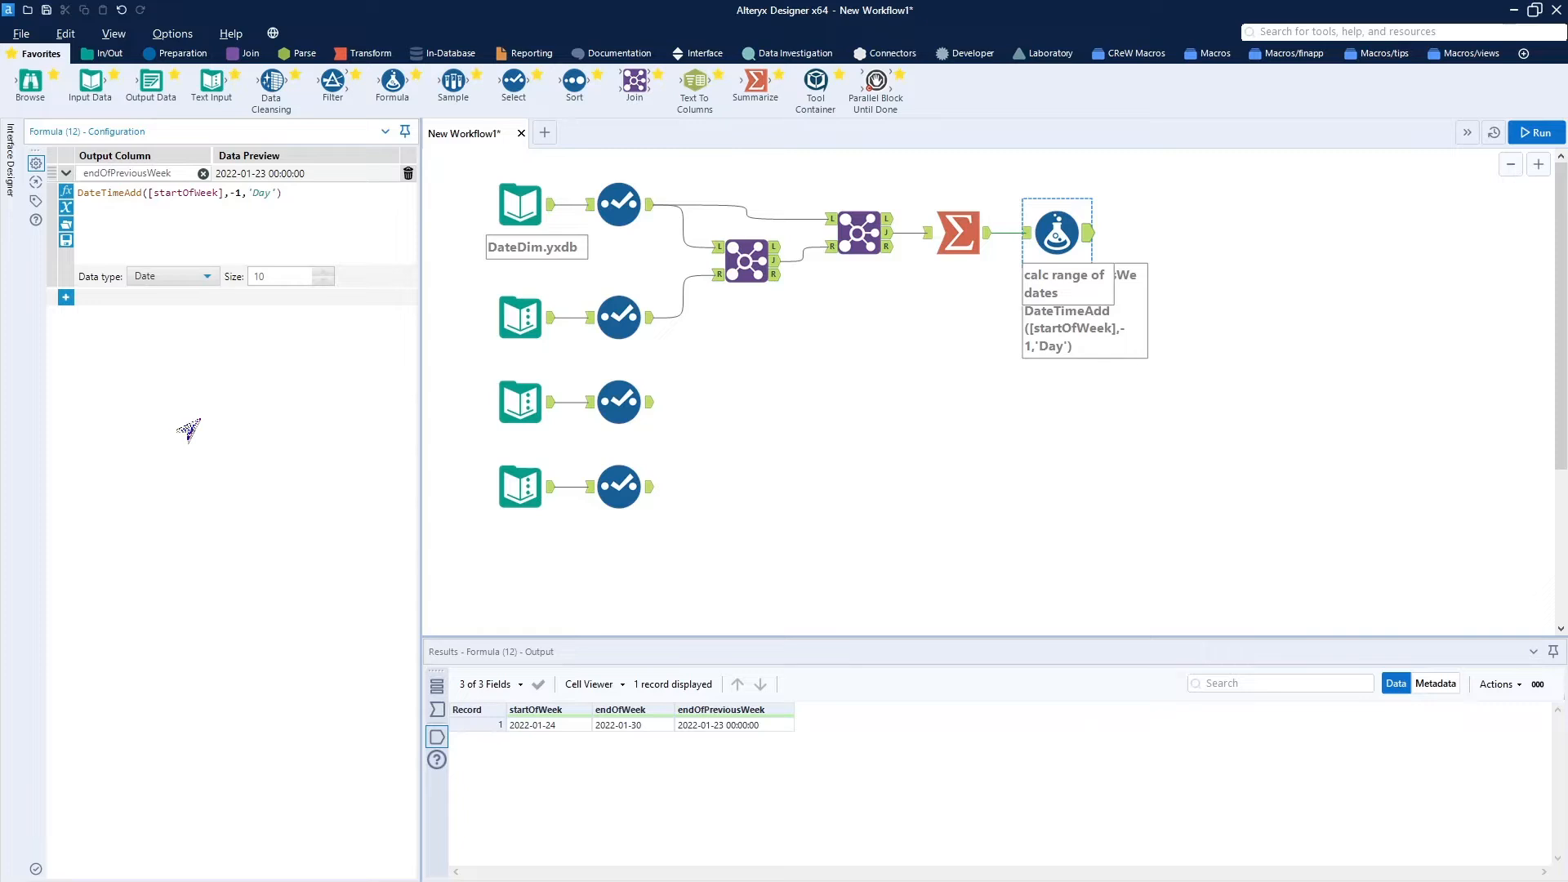
Add a second output column named startOfNextWeek to the Formula tool with the Date data type
click(66, 298)
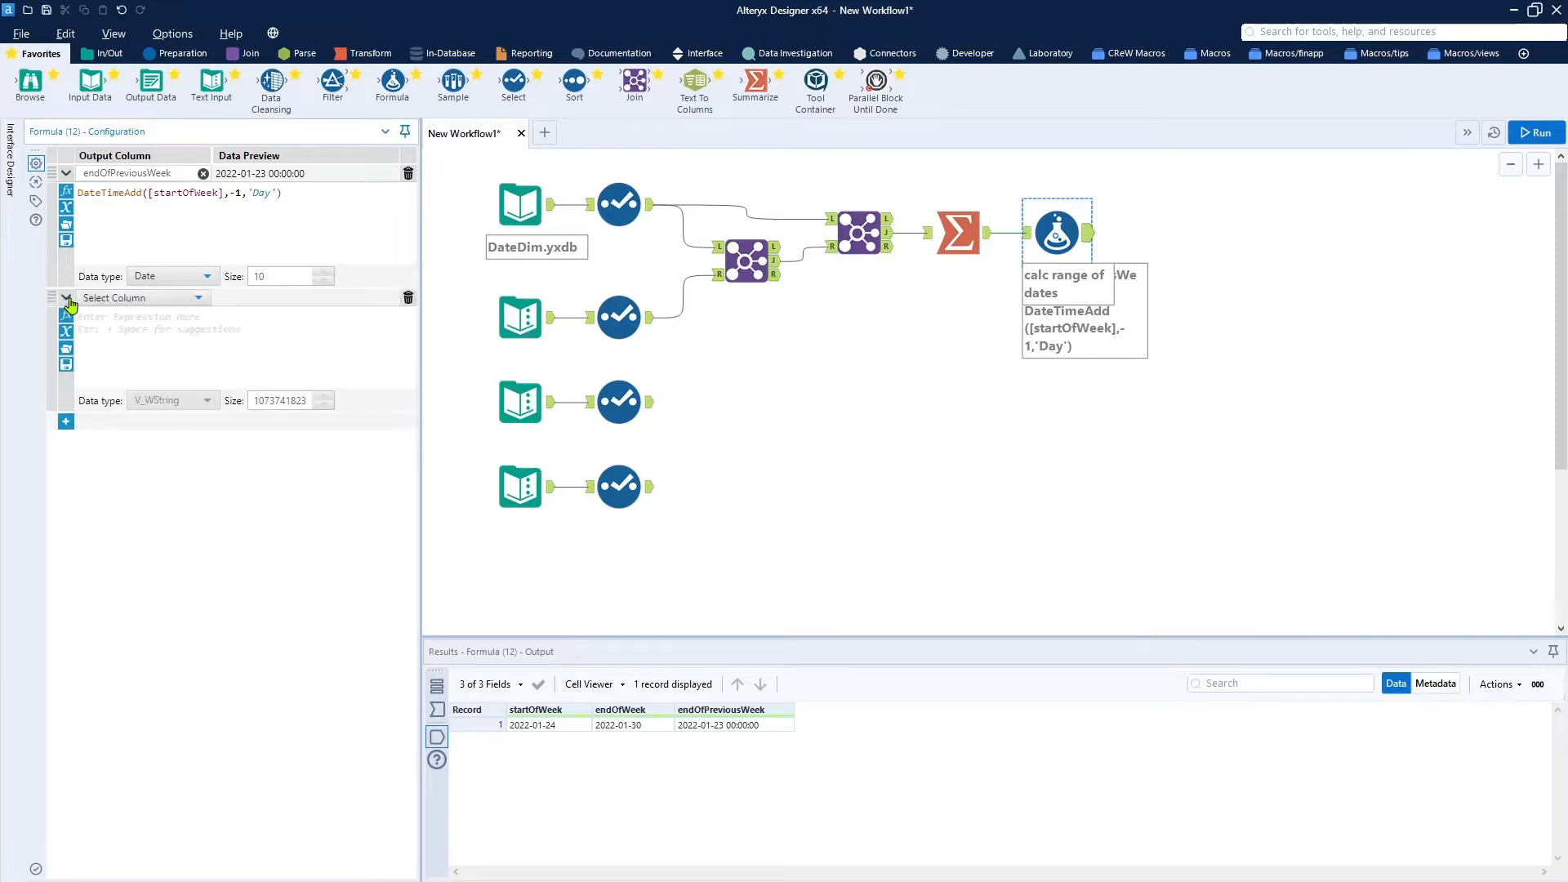
click(194, 299)
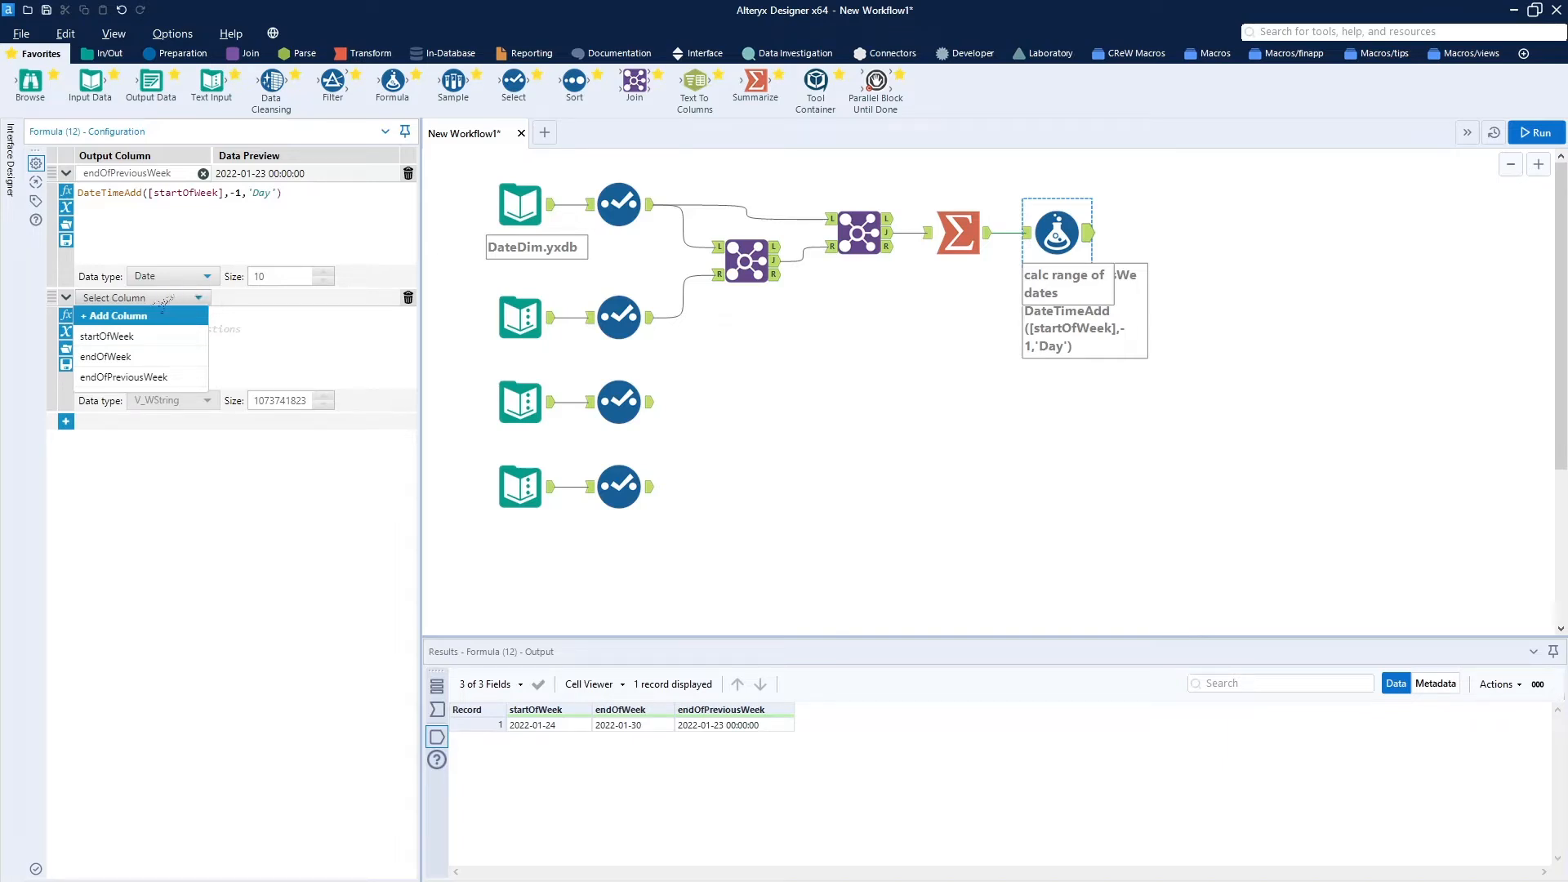
click(163, 317)
text(startOf)
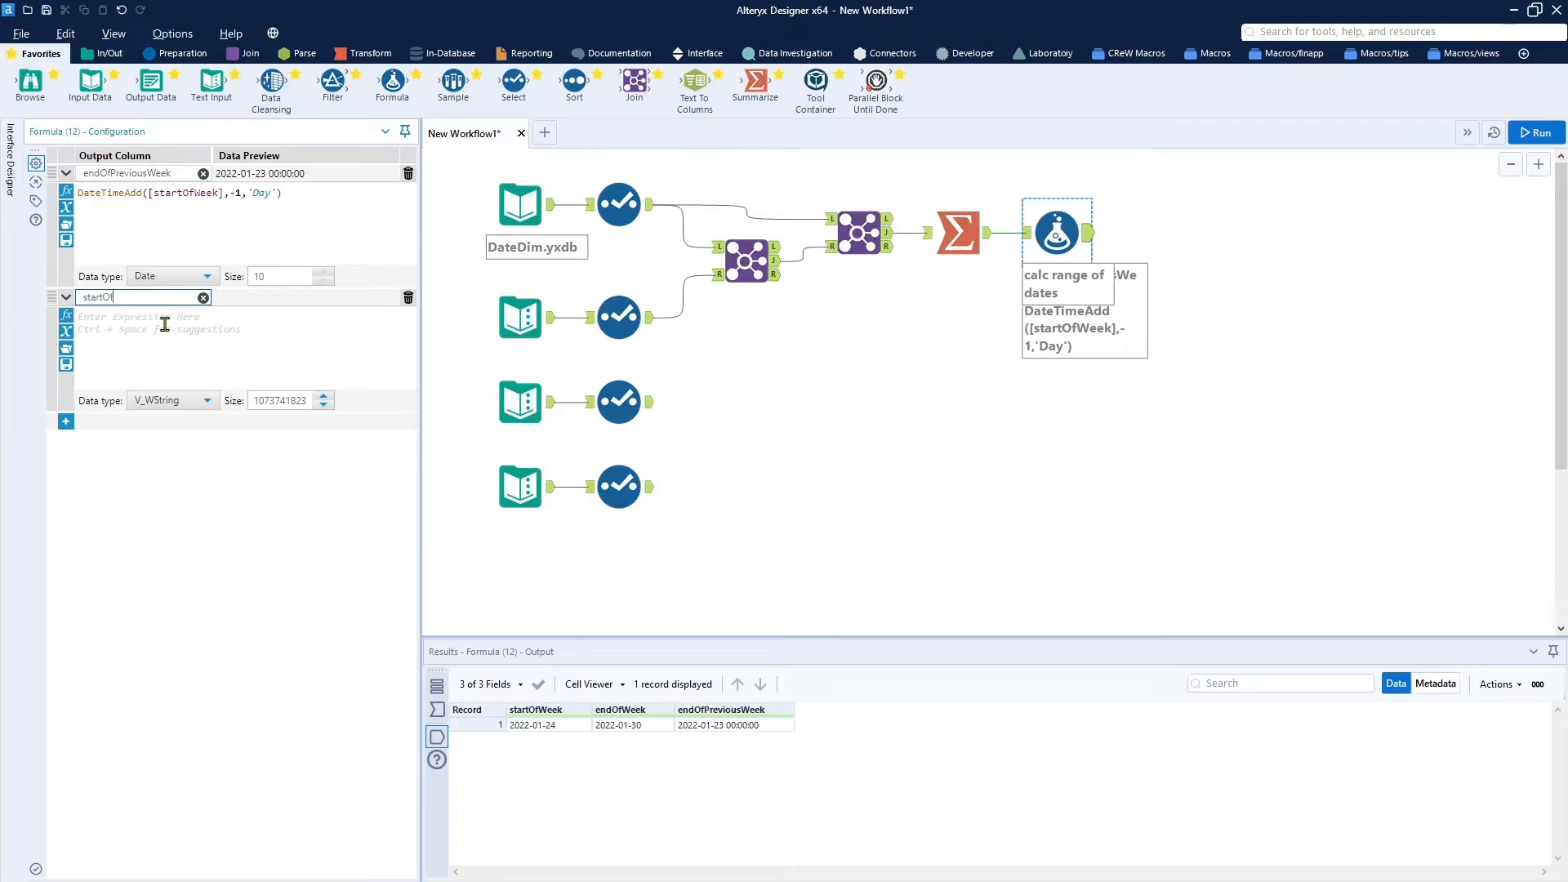
text(NextWeek)
click(145, 402)
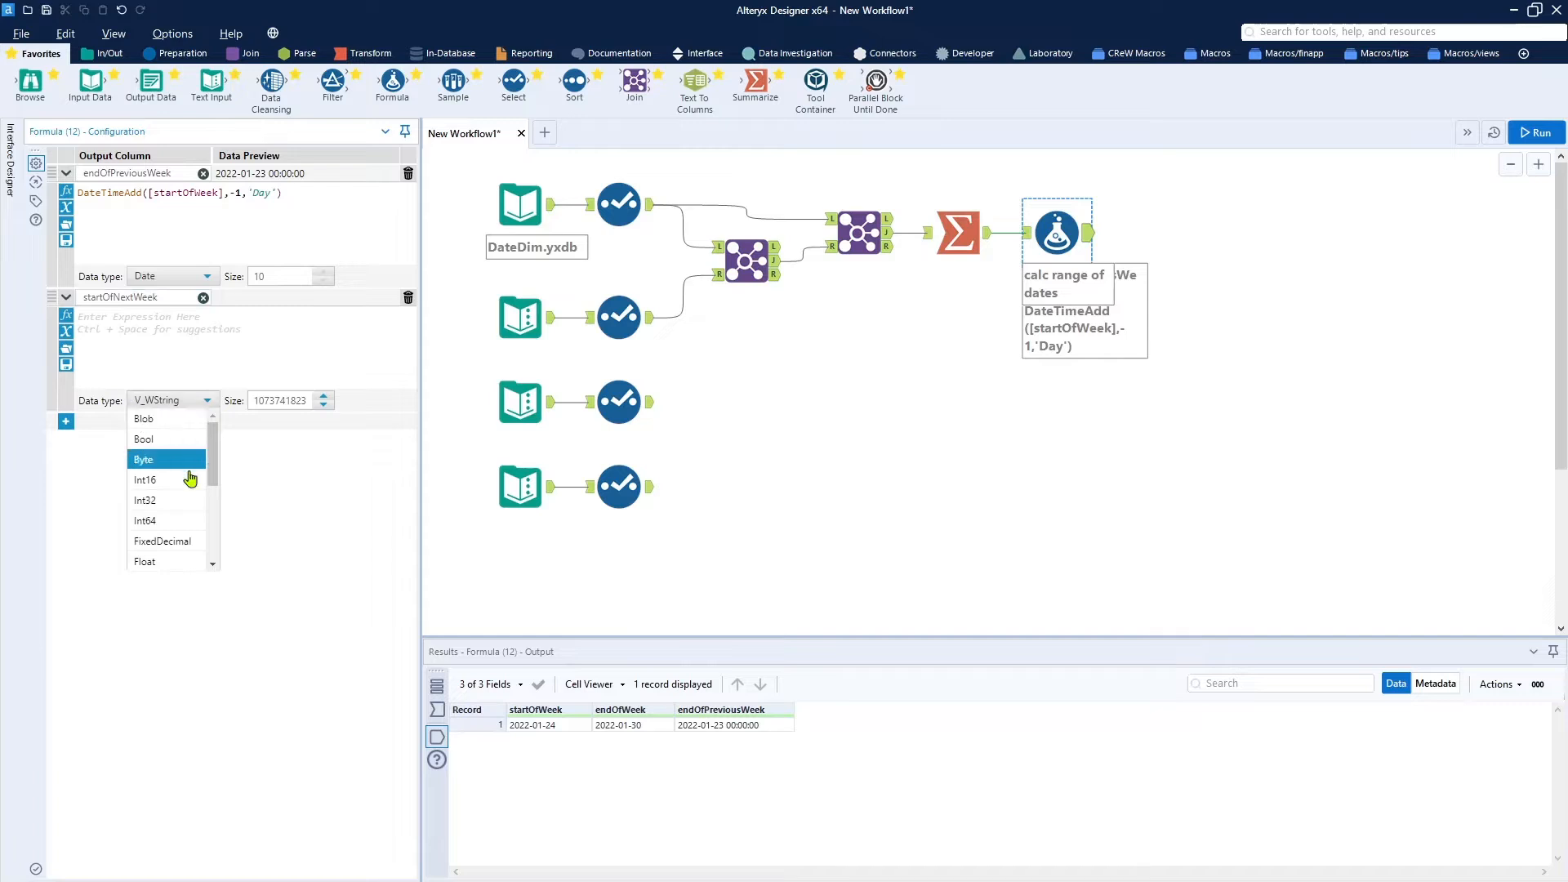
scroll(204, 523, down, 3)
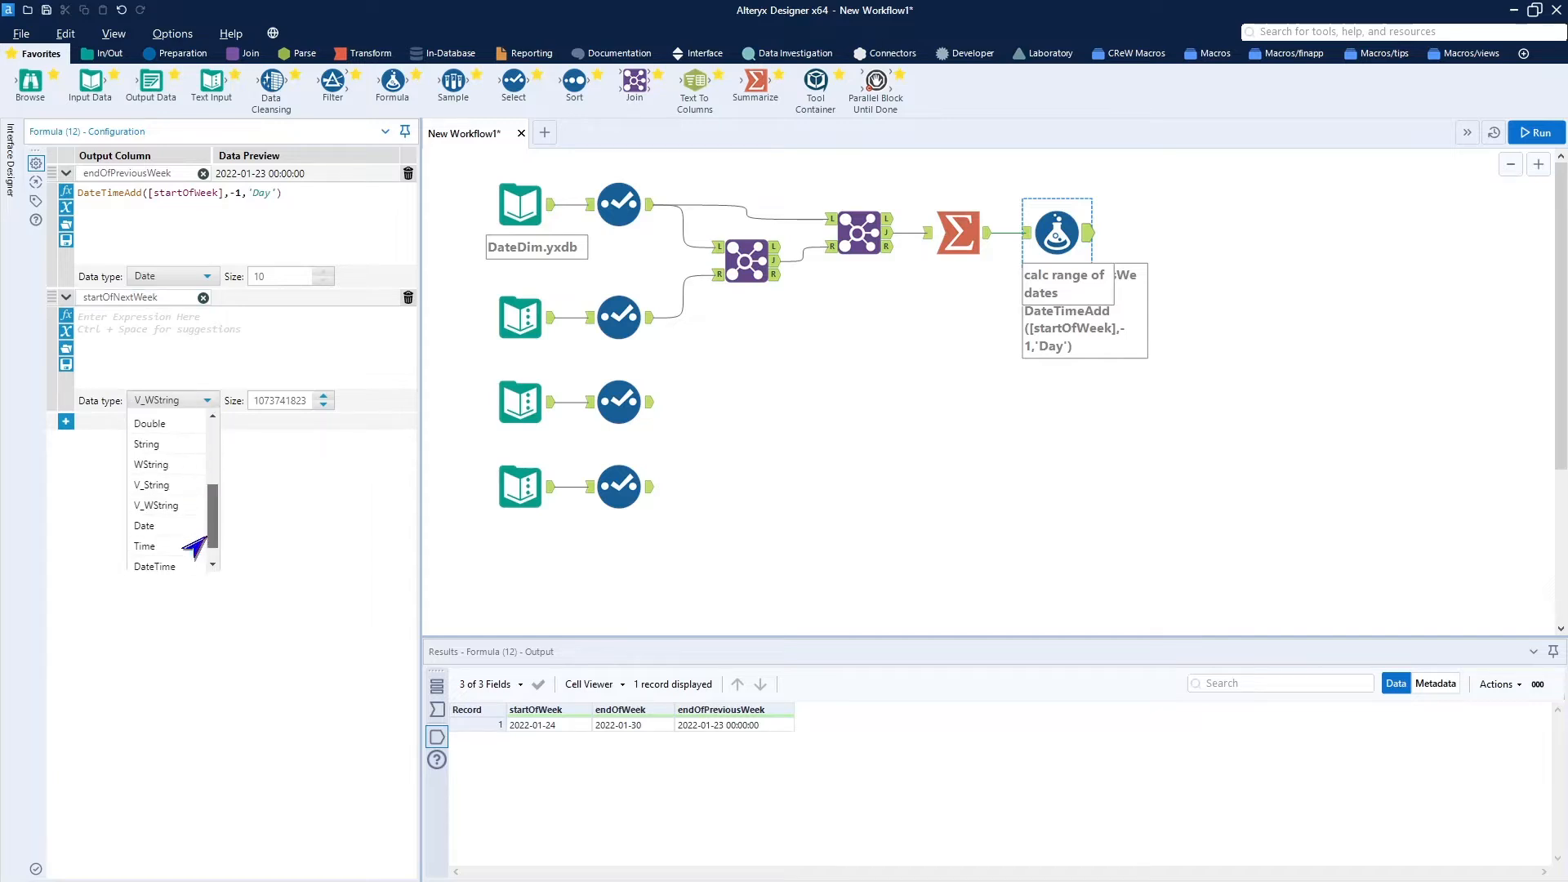
click(188, 526)
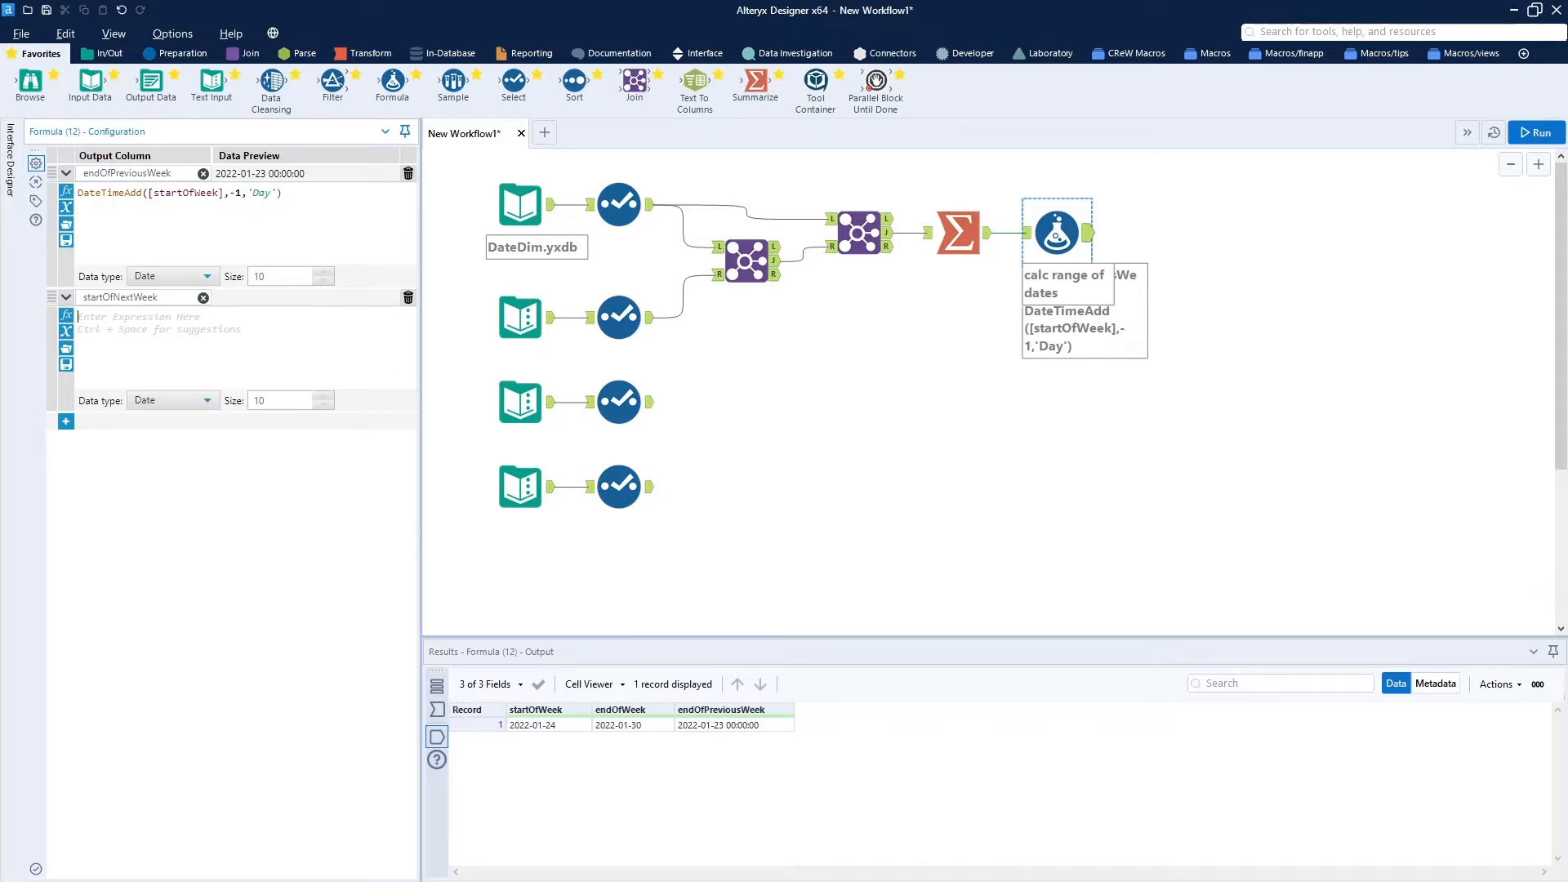
Define startOfNextWeek as DateTimeAdd([endOfWeek],1,'day') and run the workflow
click(85, 320)
text(date)
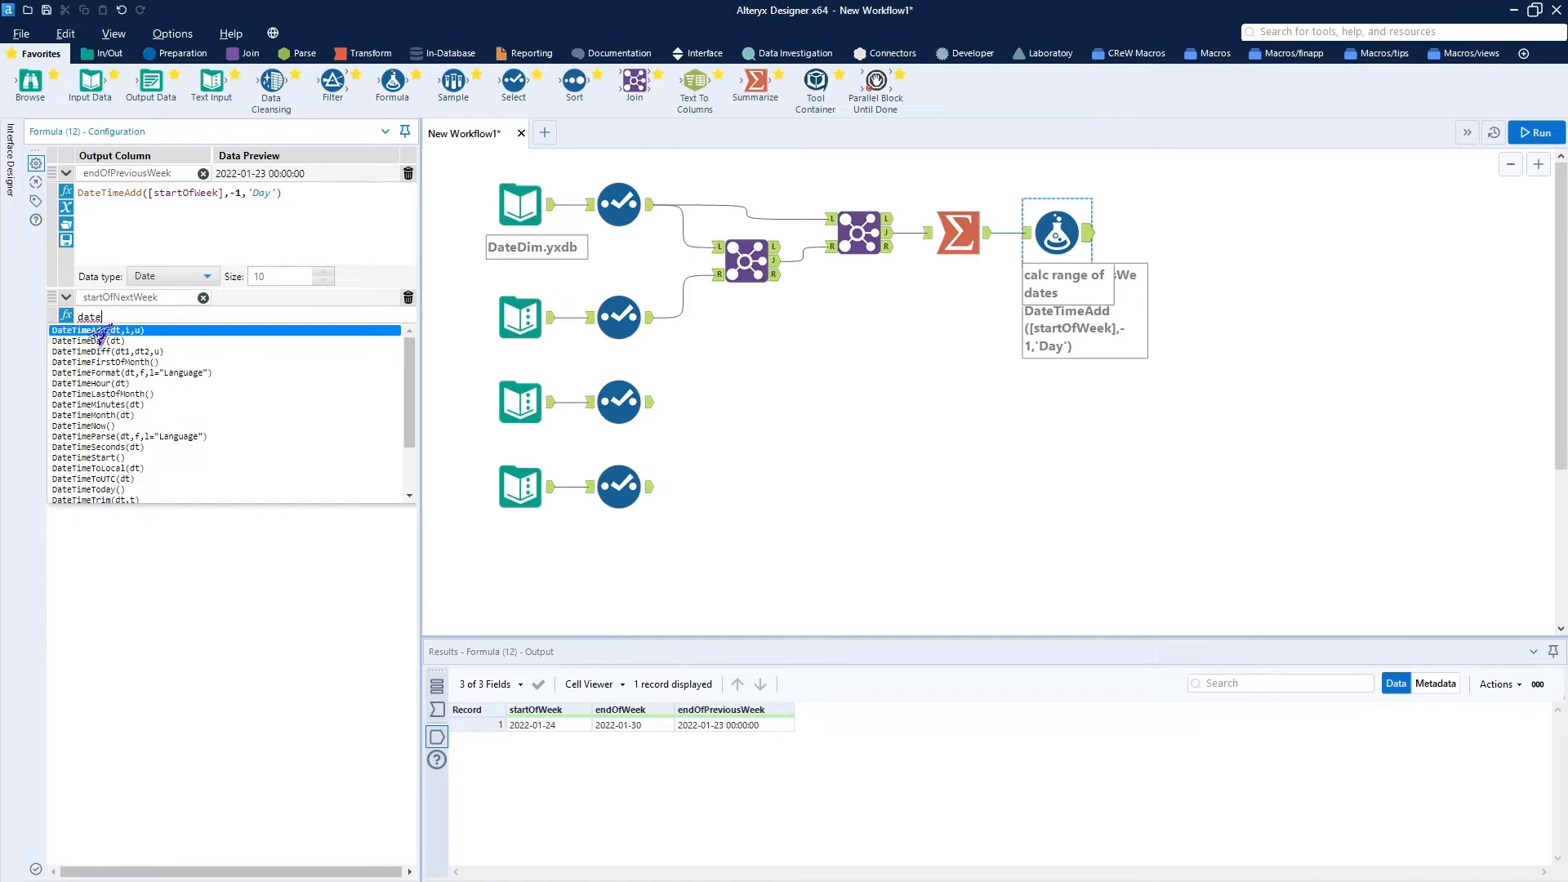
click(129, 330)
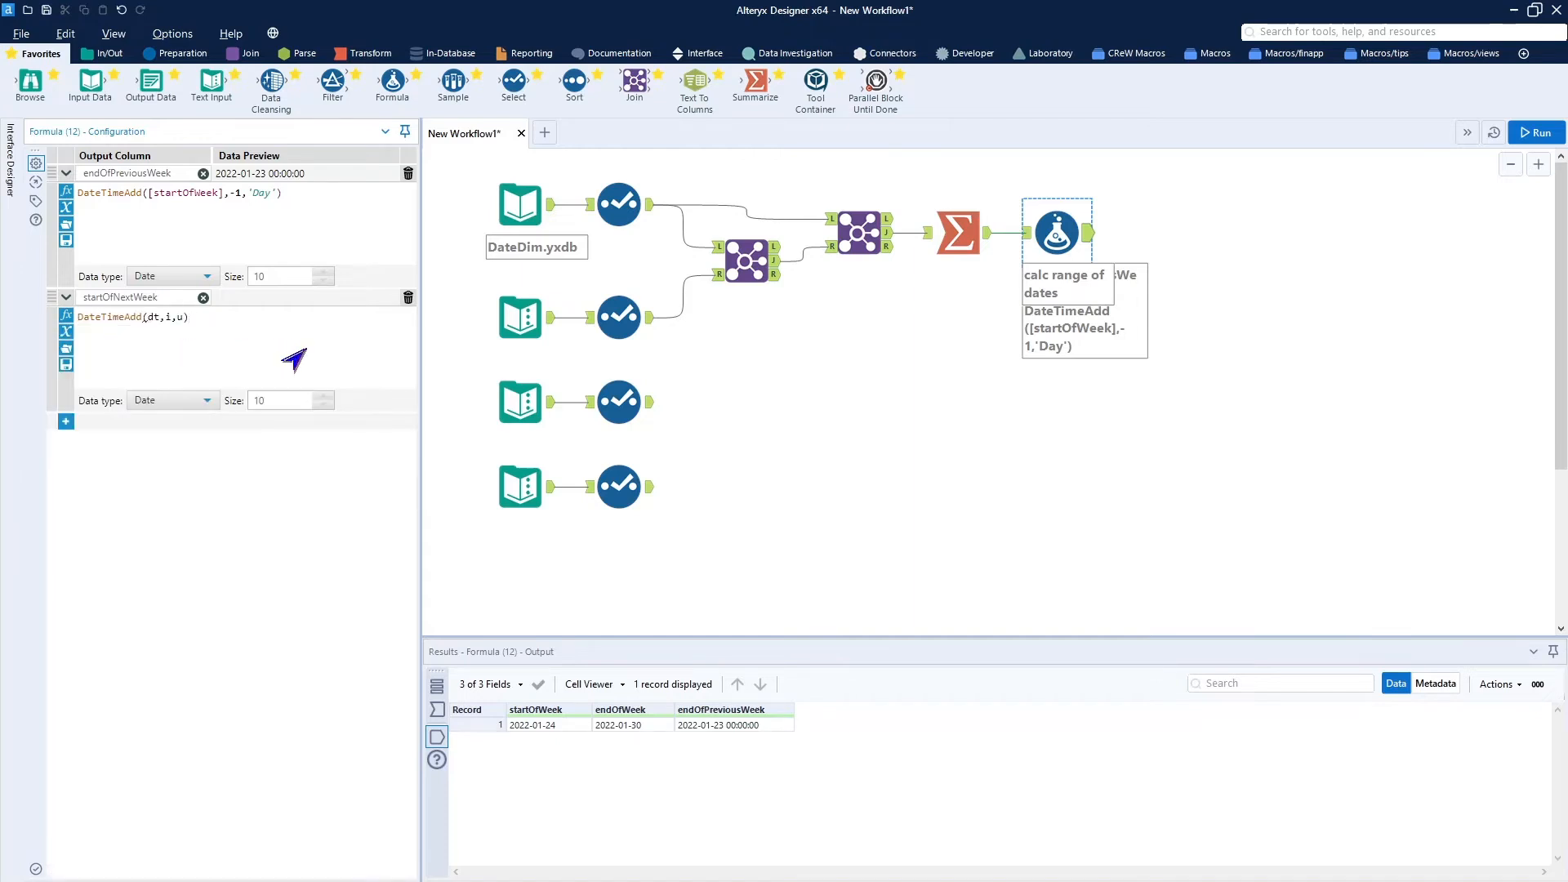
scroll(294, 359, up, 5)
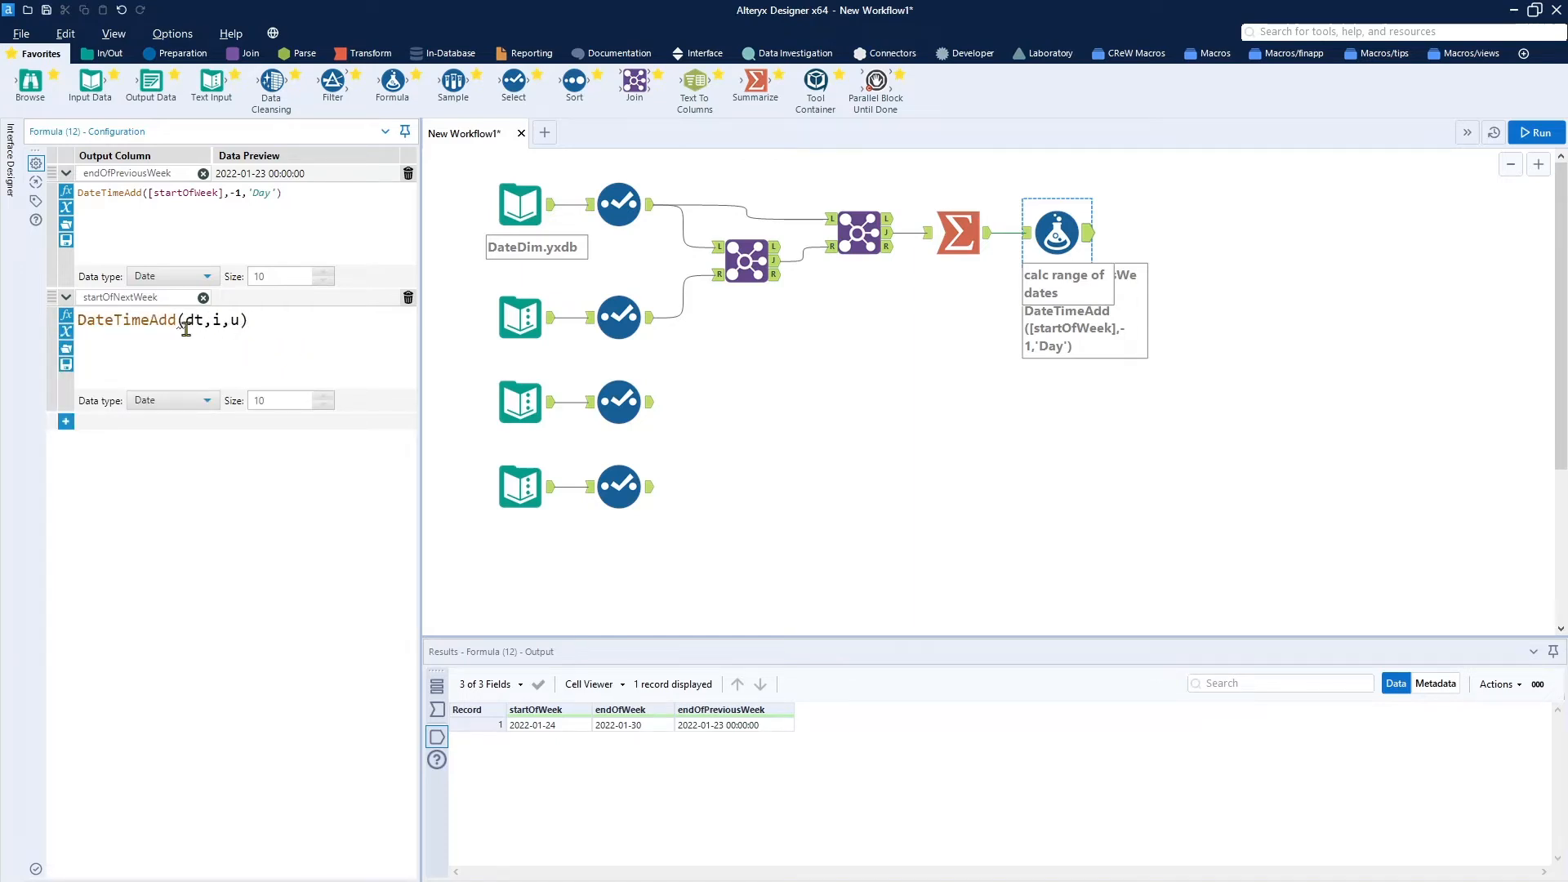
double_click(200, 322)
text([end)
key(Return)
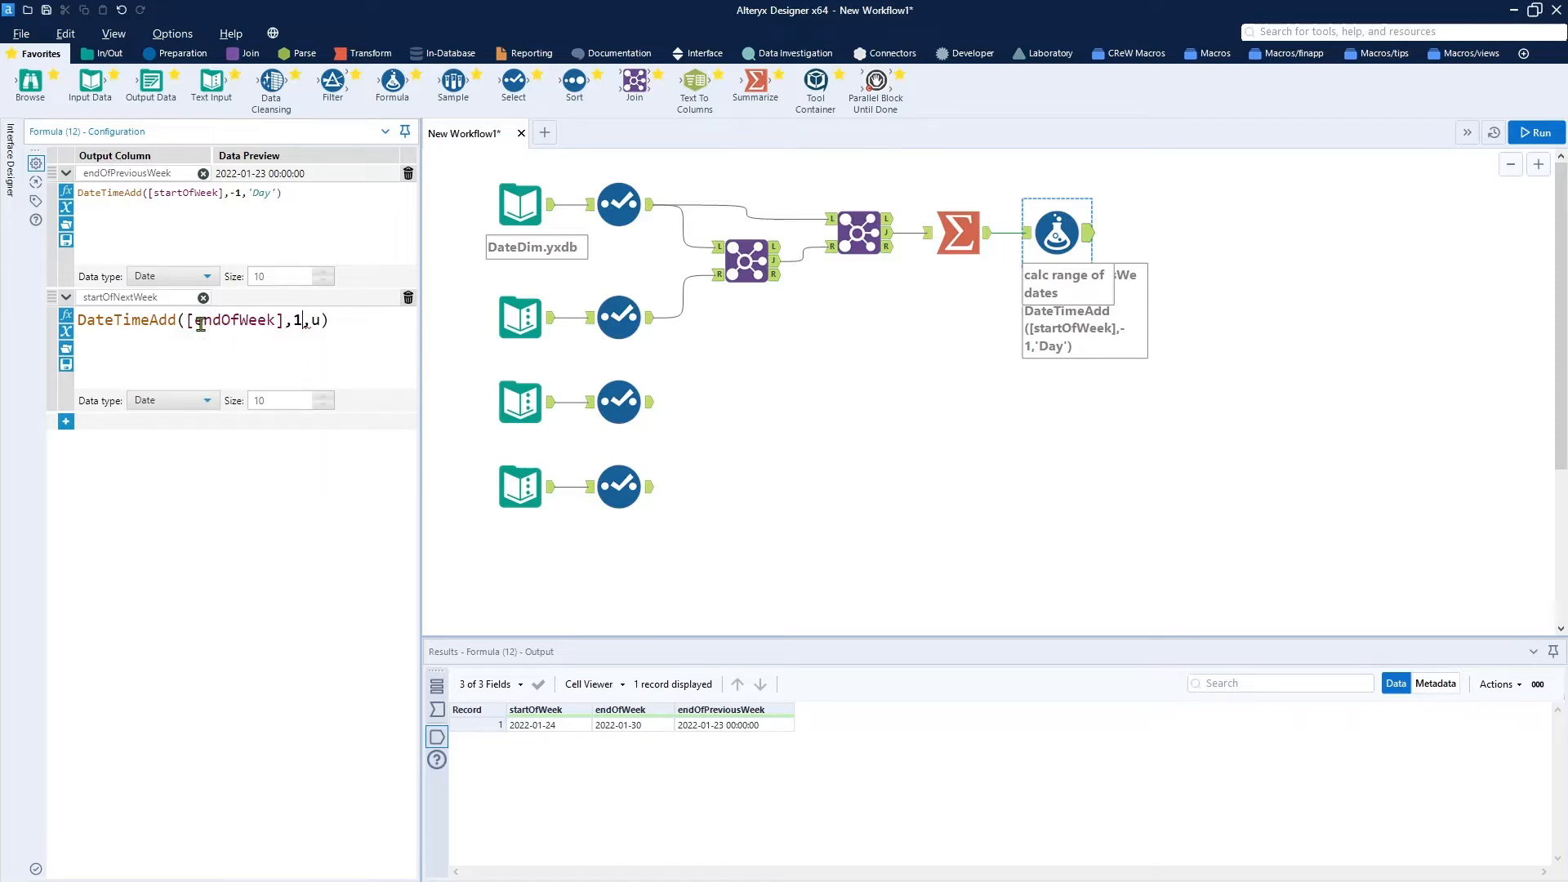
key(Right)
key(Delete)
text('day')
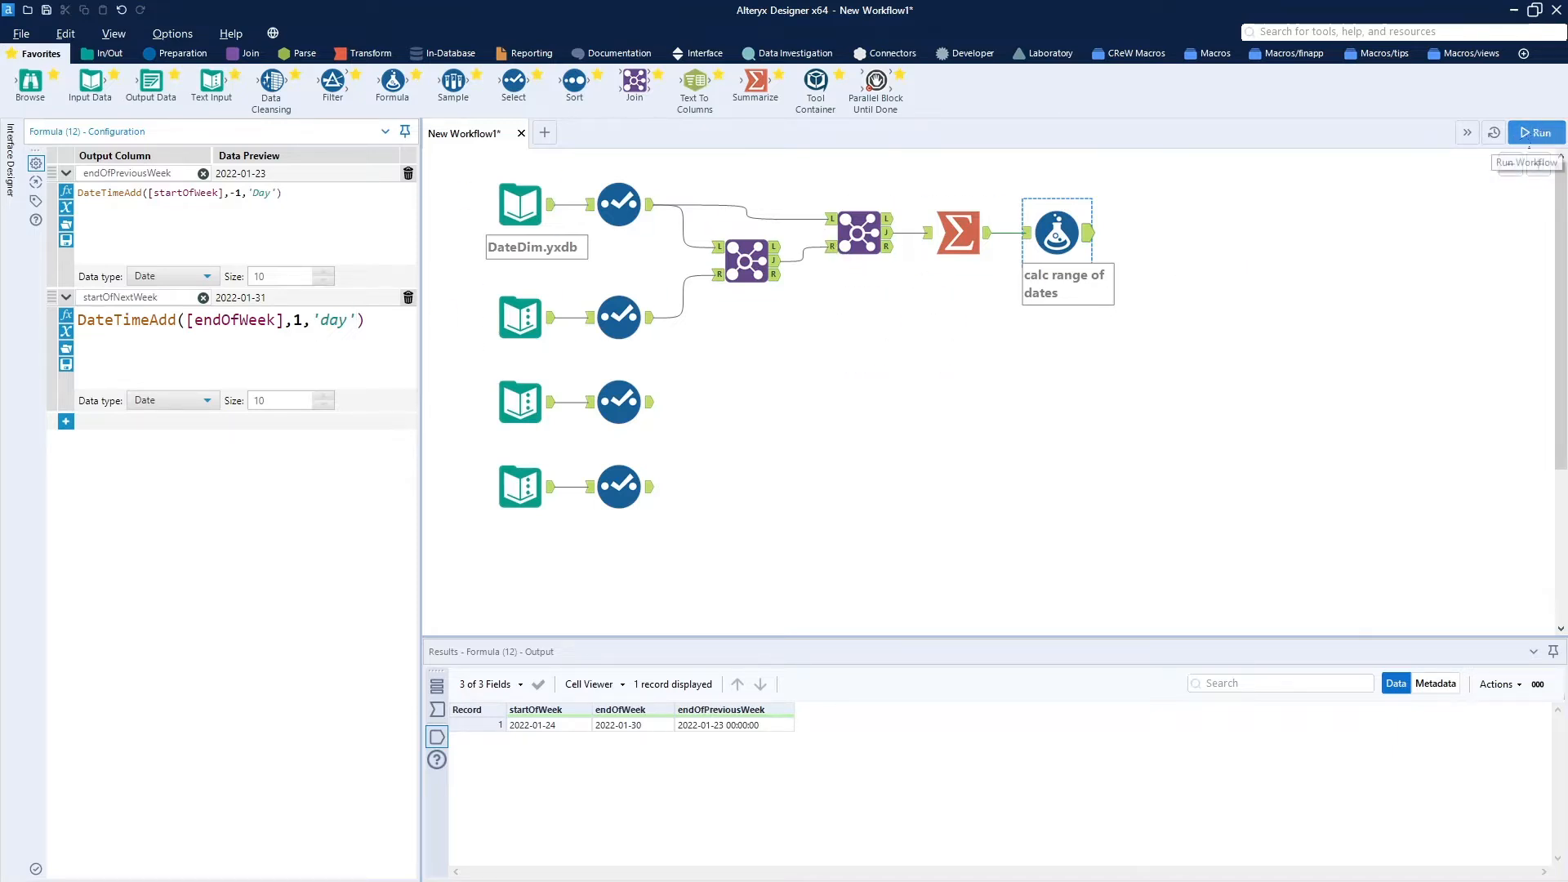
click(1530, 135)
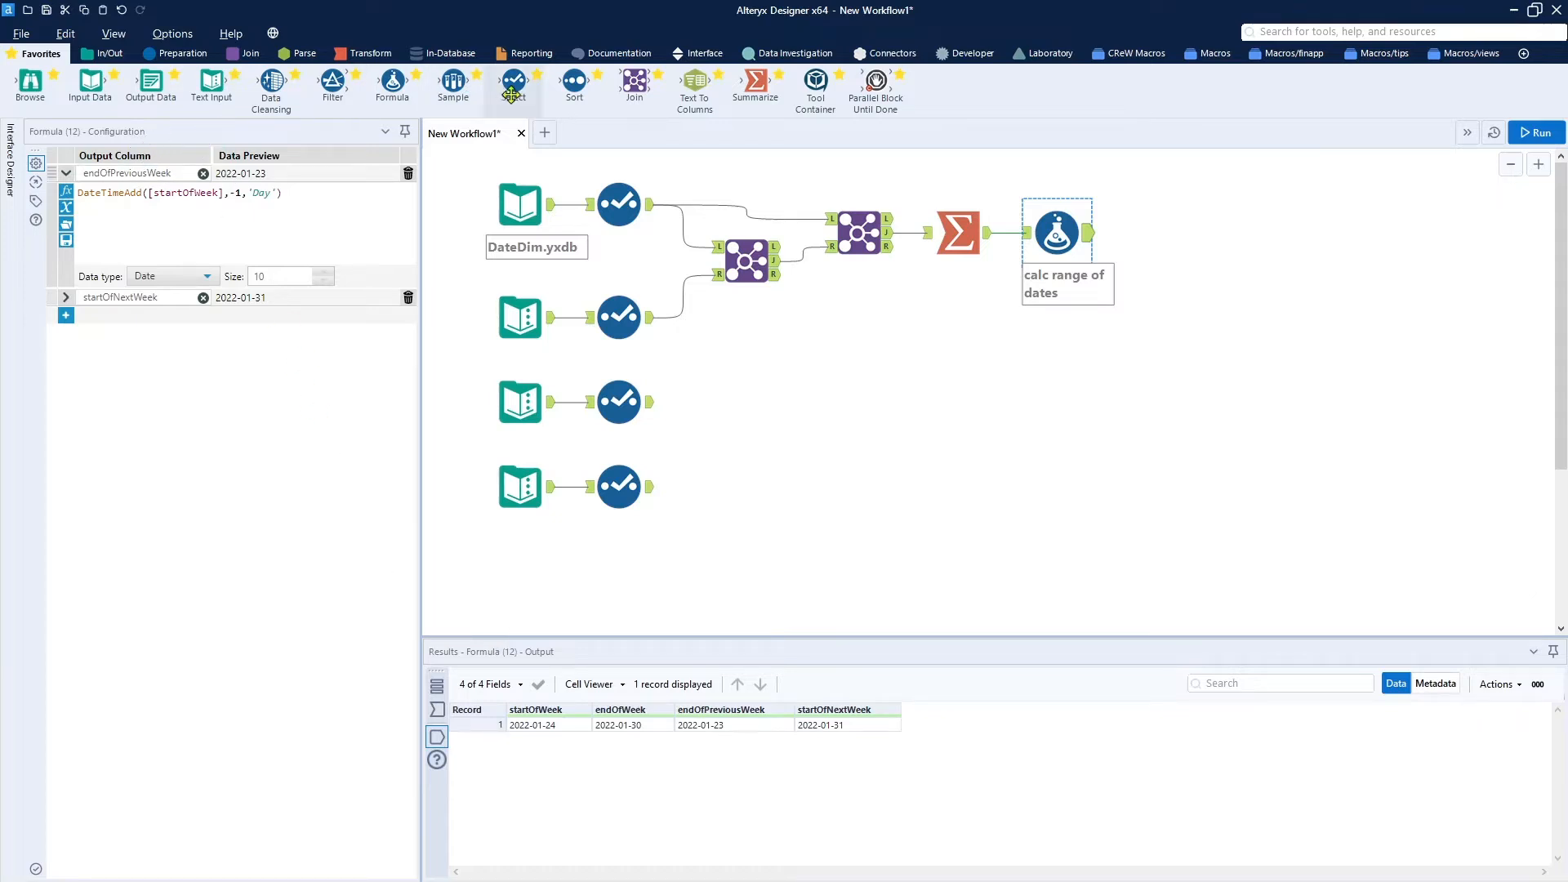
Add a Select tool after the Formula tool and exclude the endOfWeek field from its output
drag(513, 82, 1170, 234)
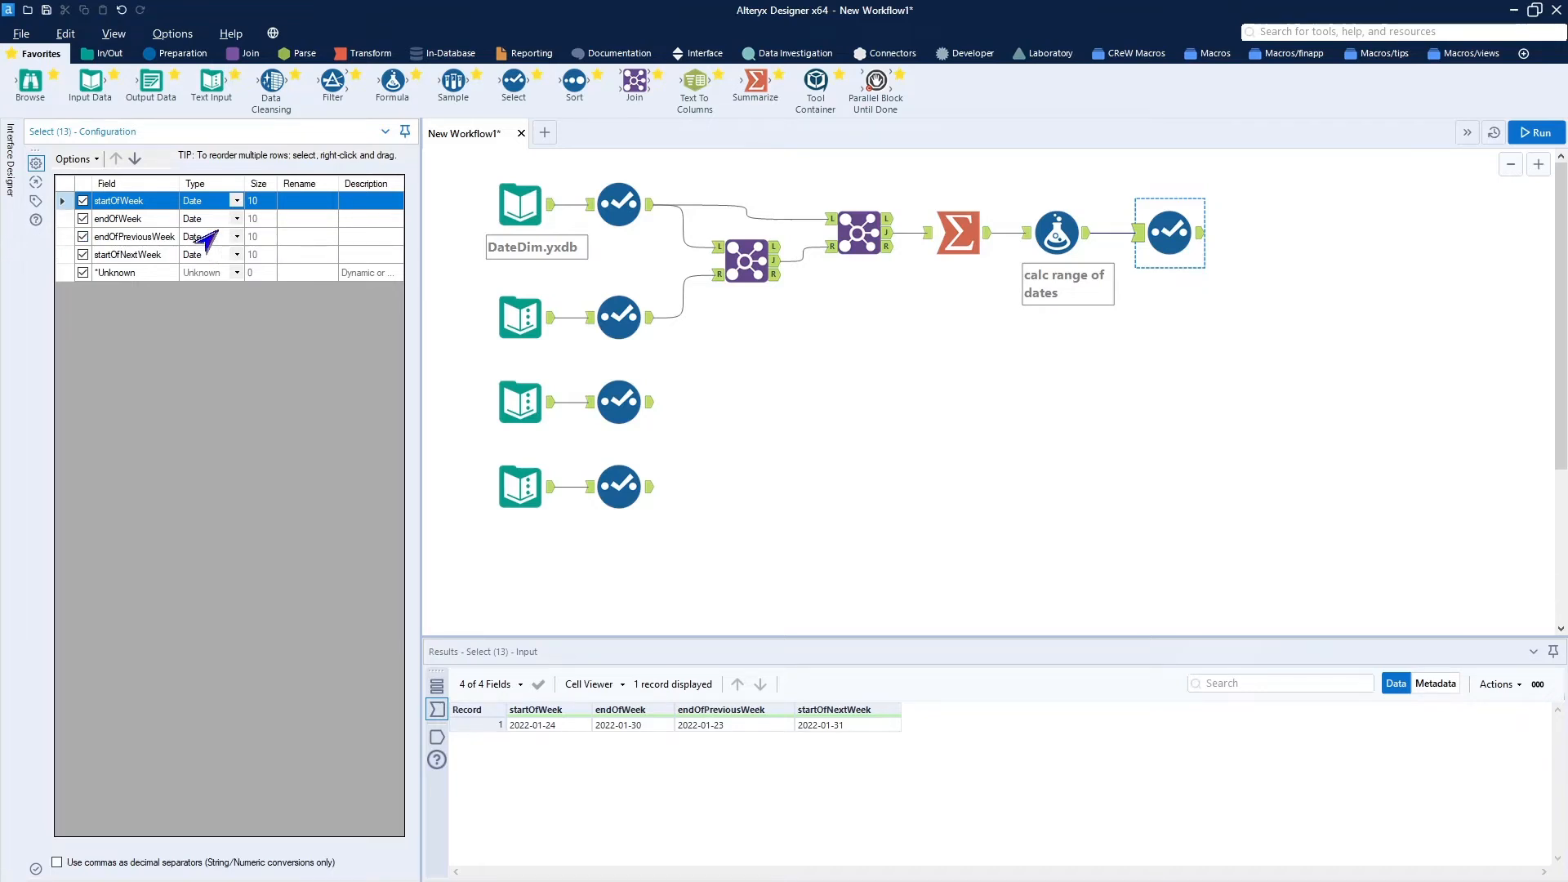
click(83, 218)
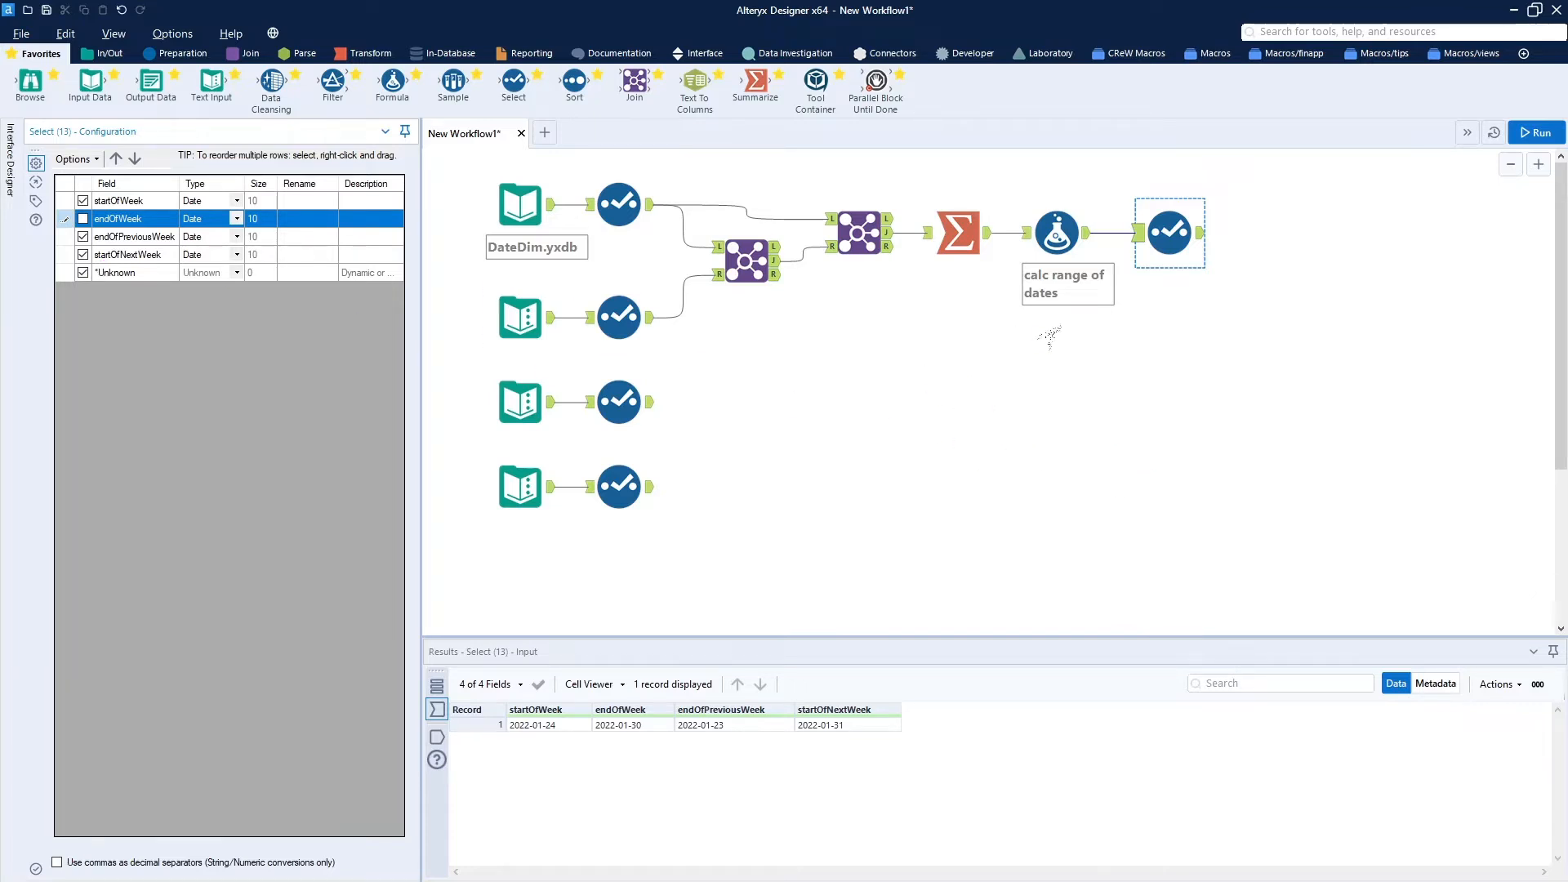
Move both joins, the Summarize, the Formula and the last Select tool slightly lower on the canvas, then select that Select tool
drag(710, 167, 1319, 437)
drag(1162, 237, 1162, 280)
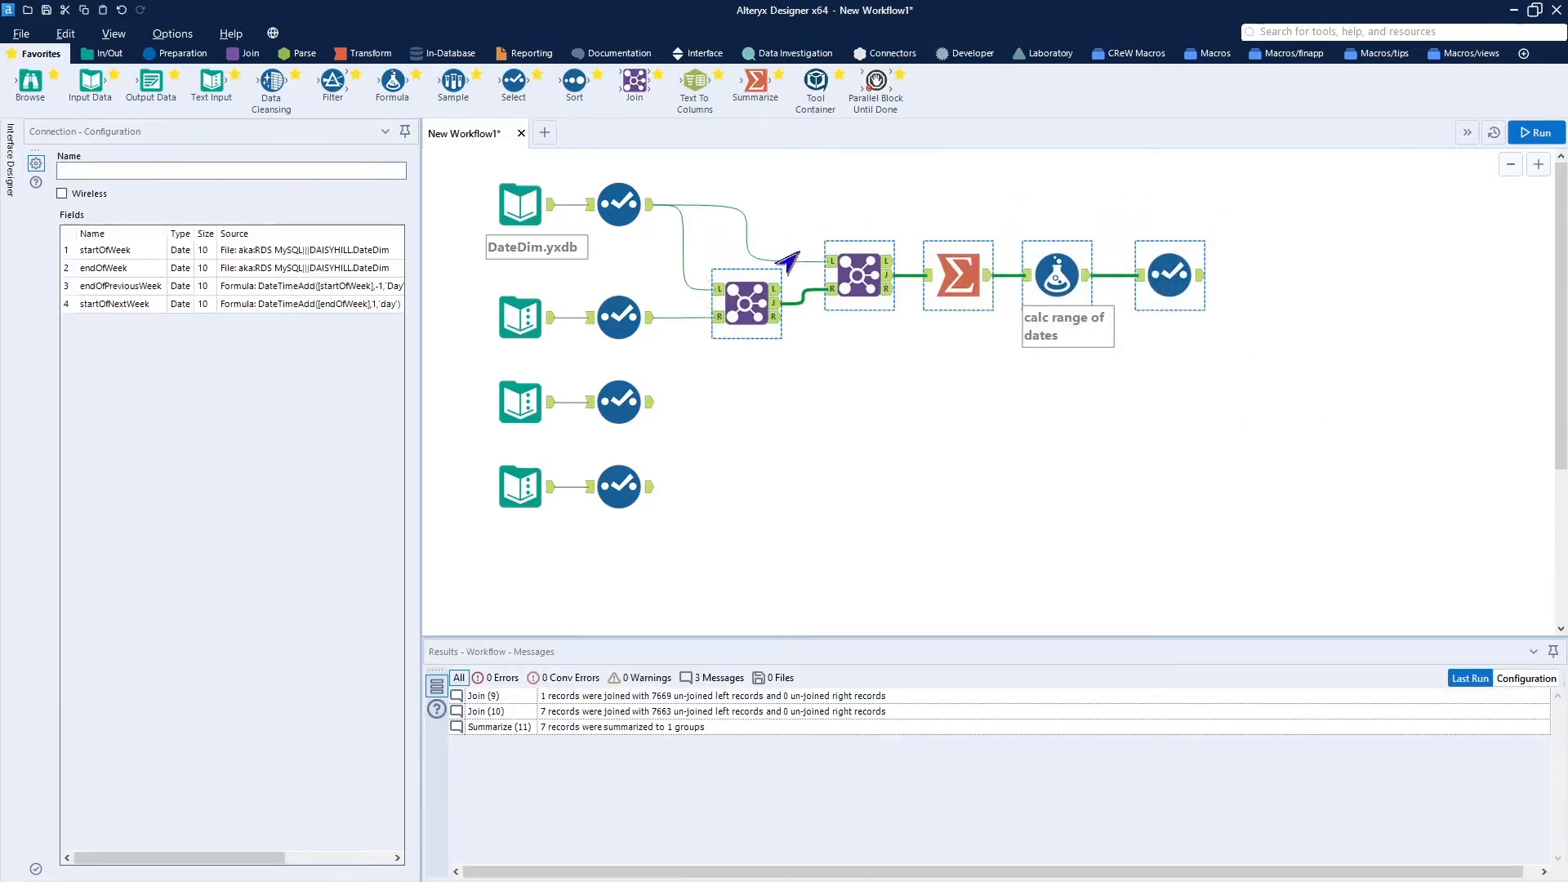
ctrl+click(511, 209)
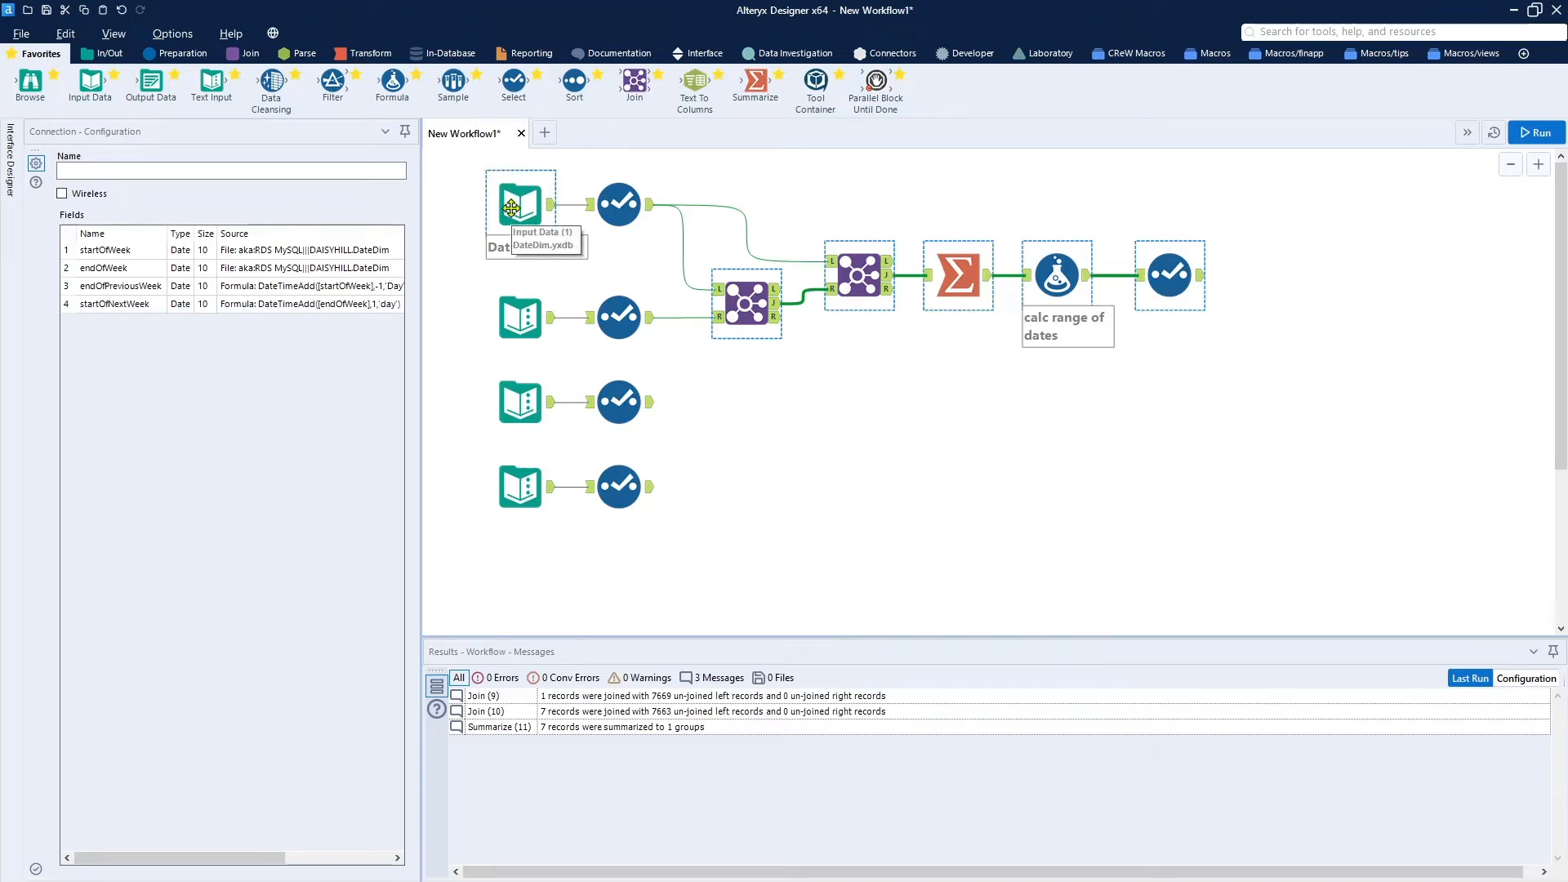
click(1177, 284)
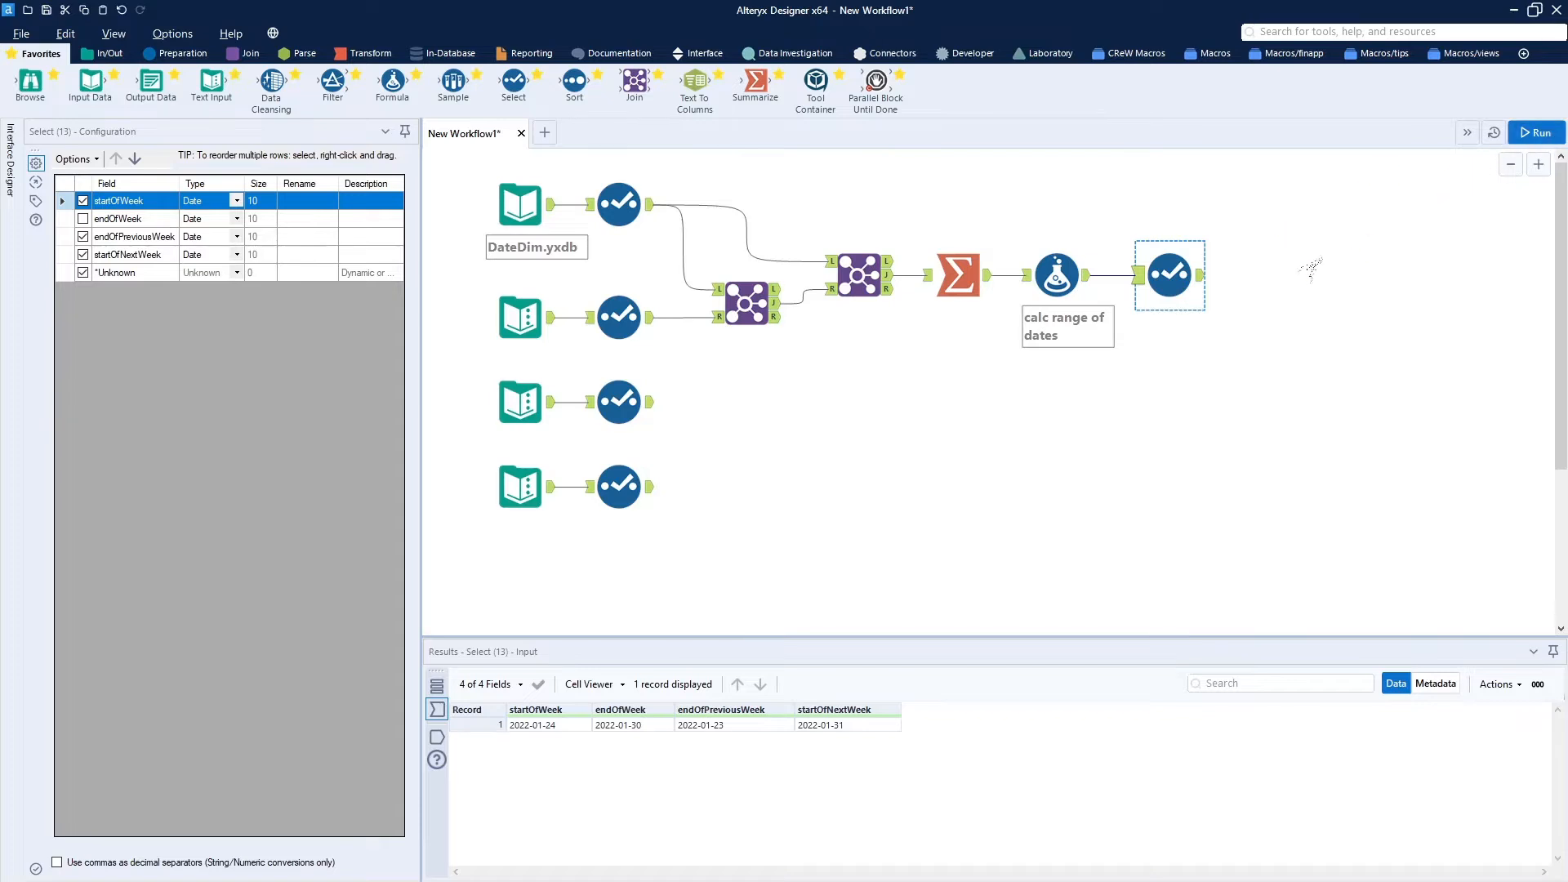
Run the workflow to check the last Select tool's output and add a Transpose tool after it
click(1202, 277)
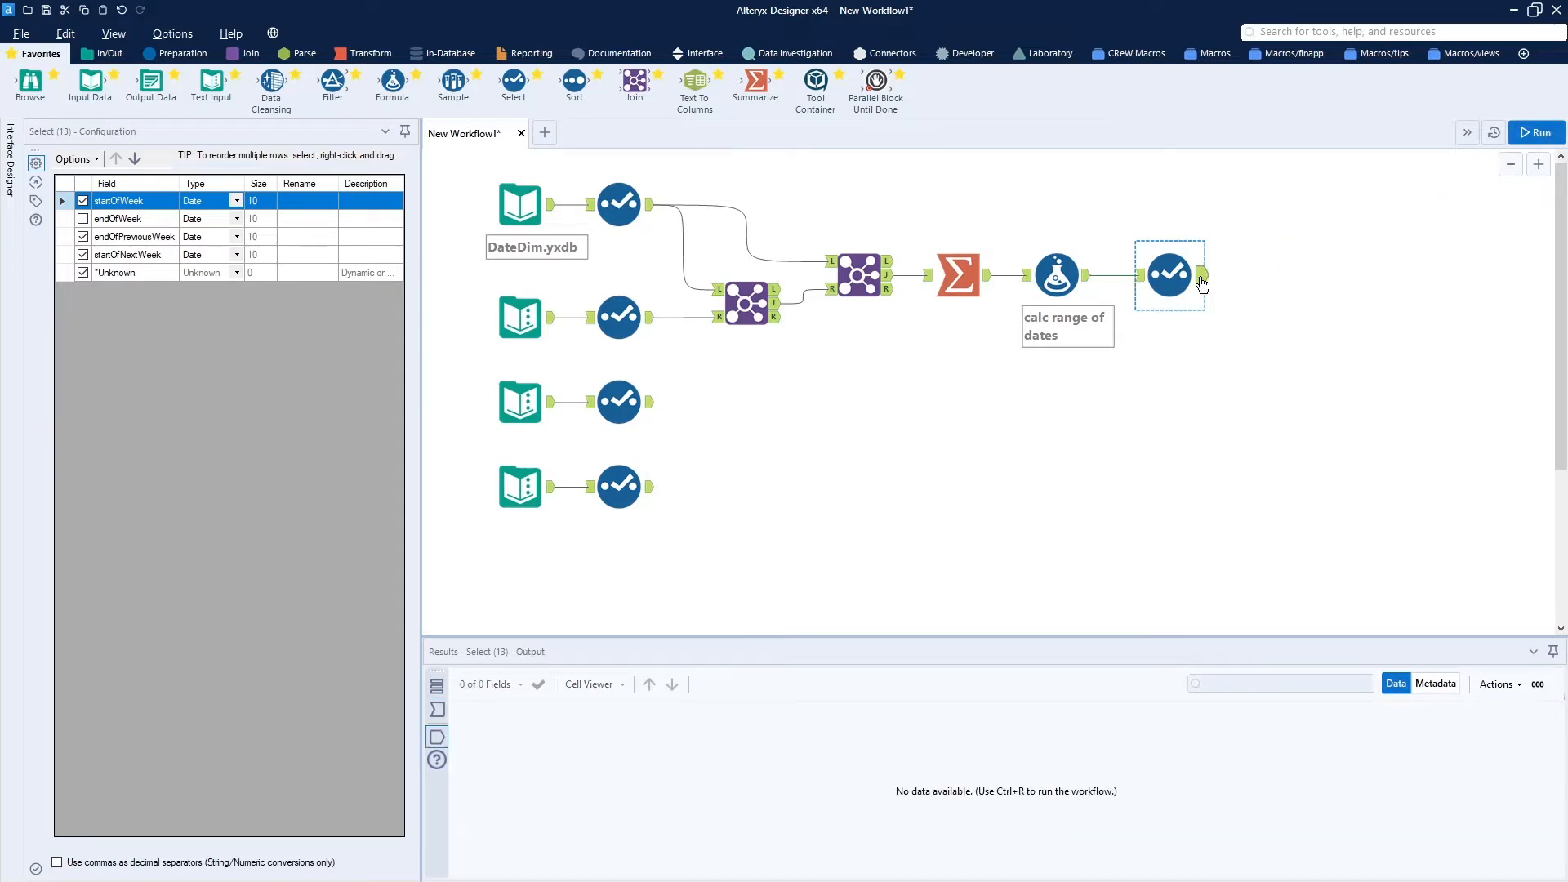
click(1528, 133)
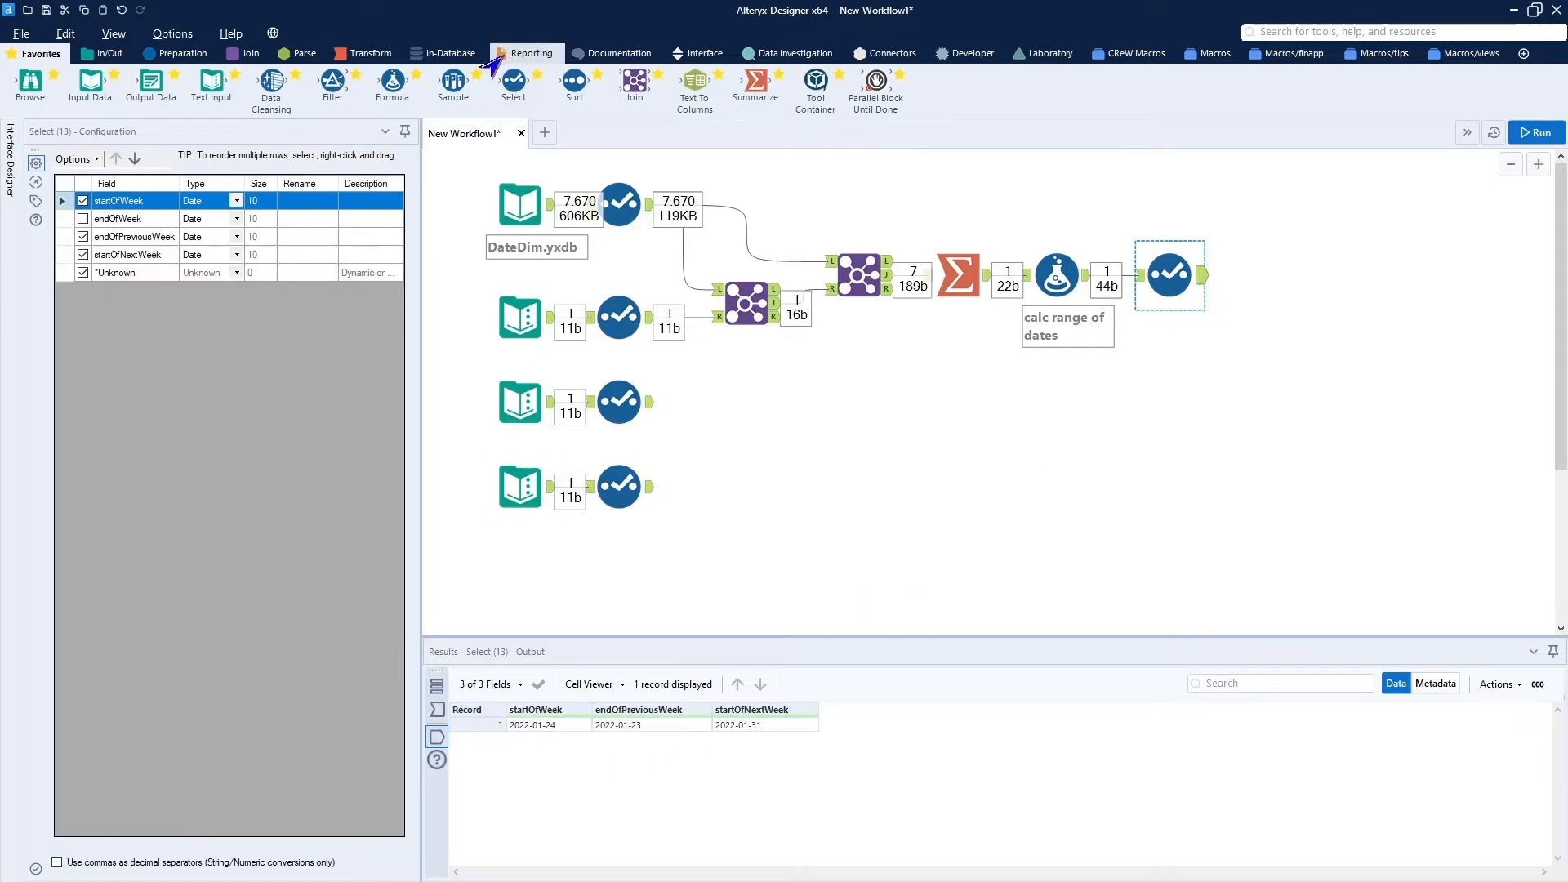
click(366, 53)
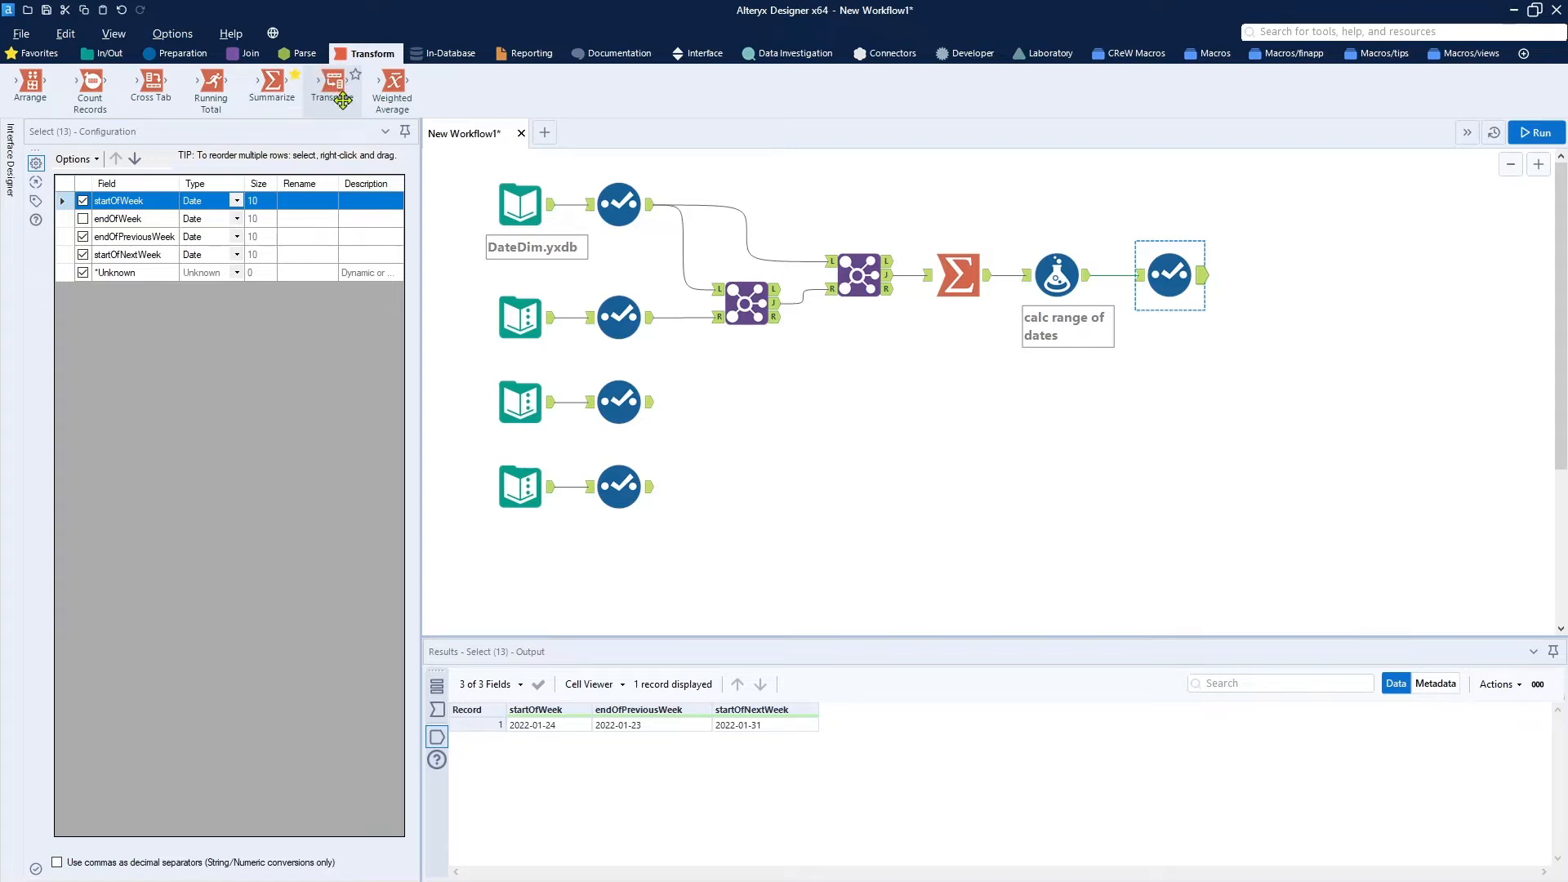
drag(340, 84, 1284, 278)
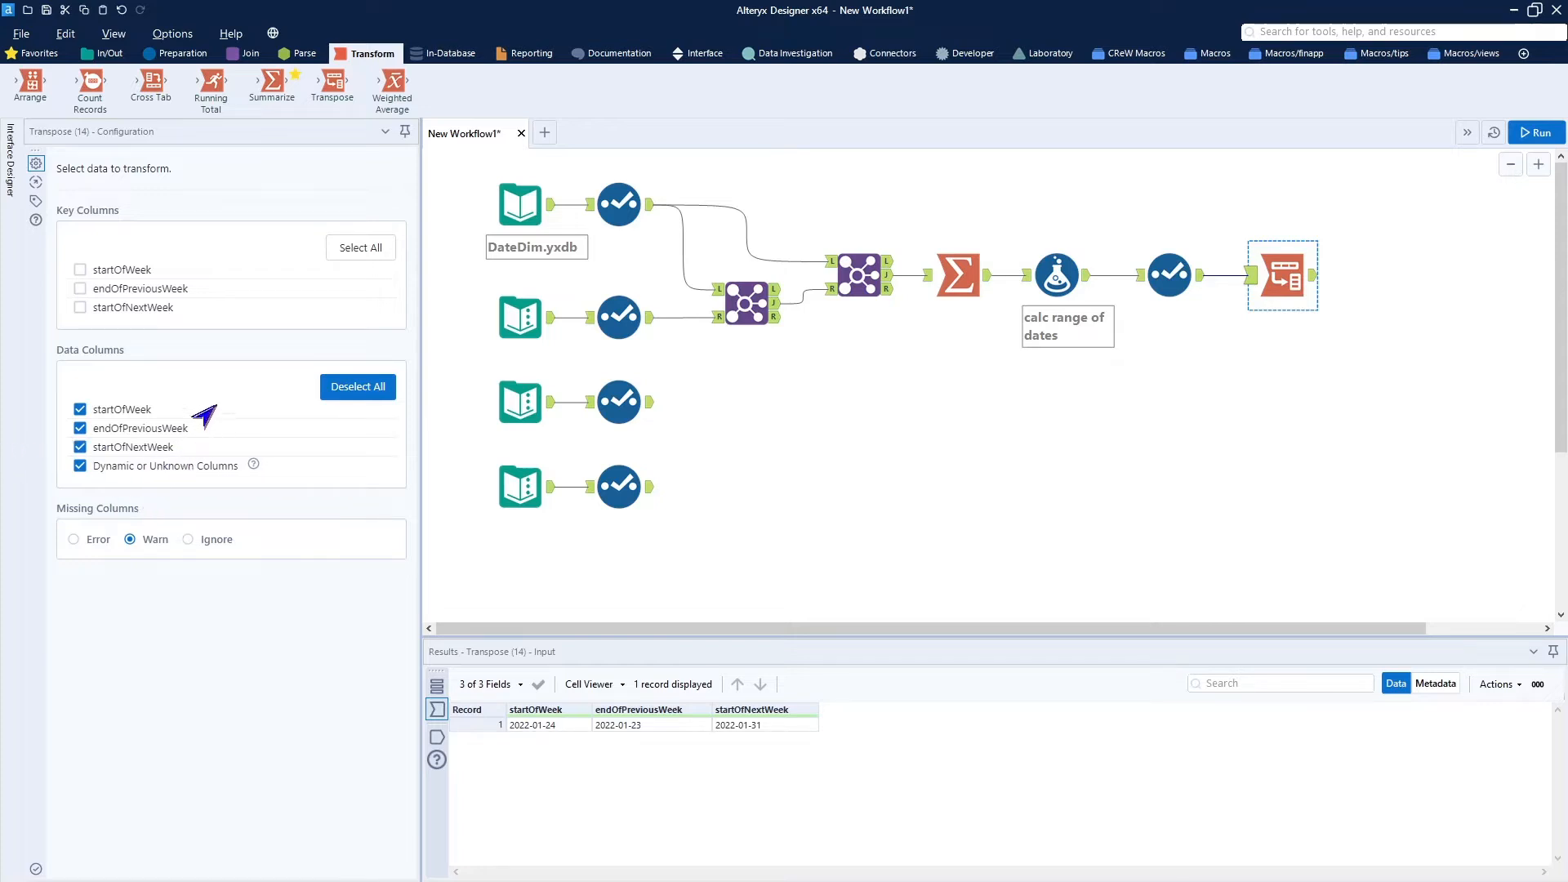
Exclude Dynamic or Unknown Columns from the Transpose data columns, then run the workflow and view the Transpose output
click(80, 466)
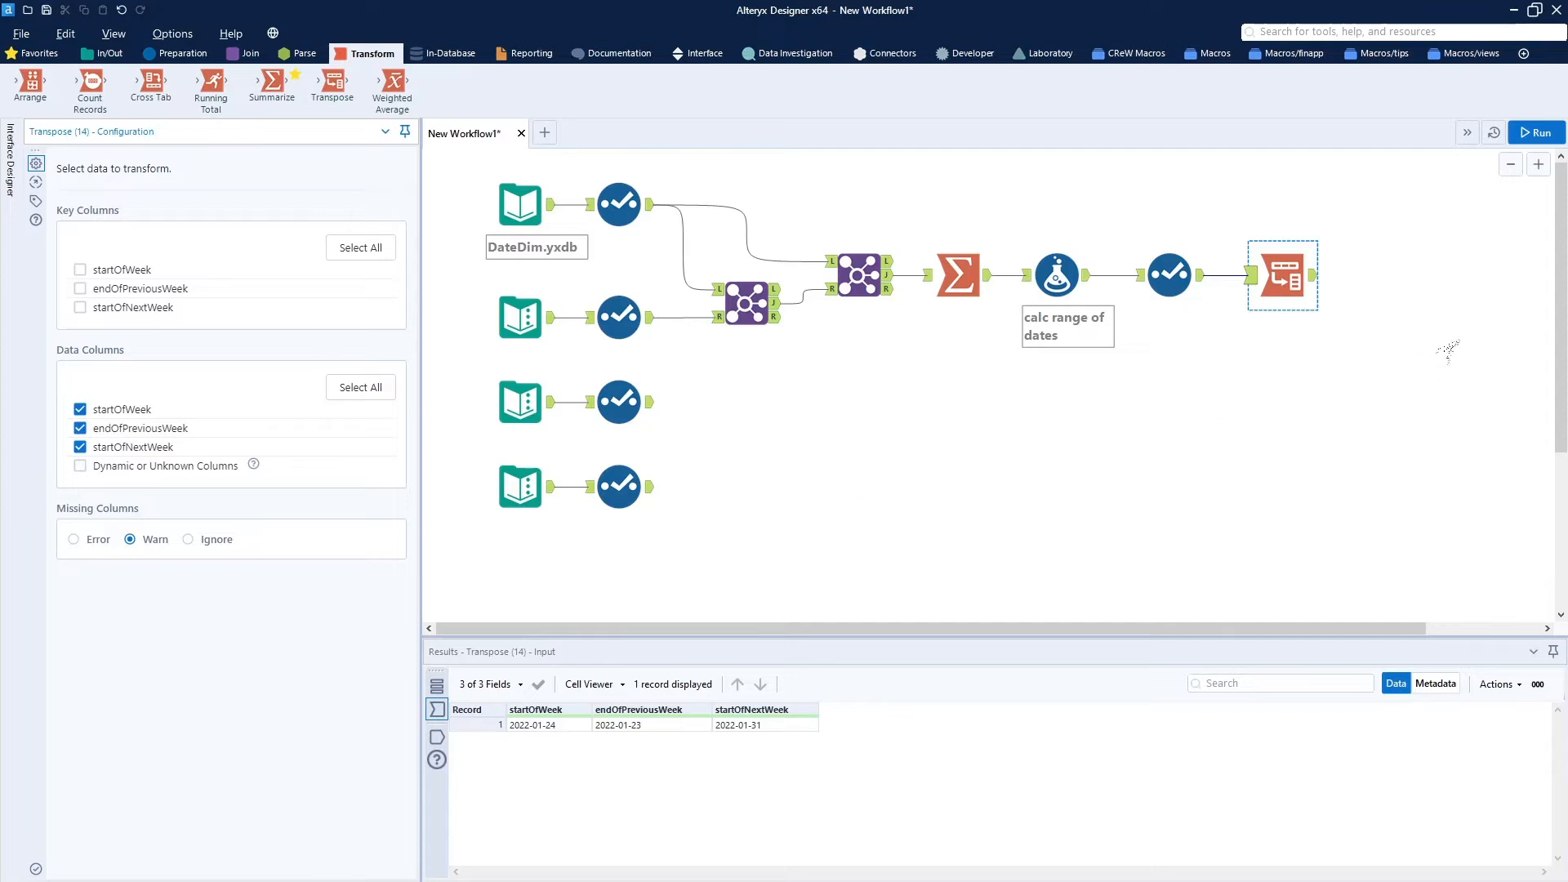
click(1526, 133)
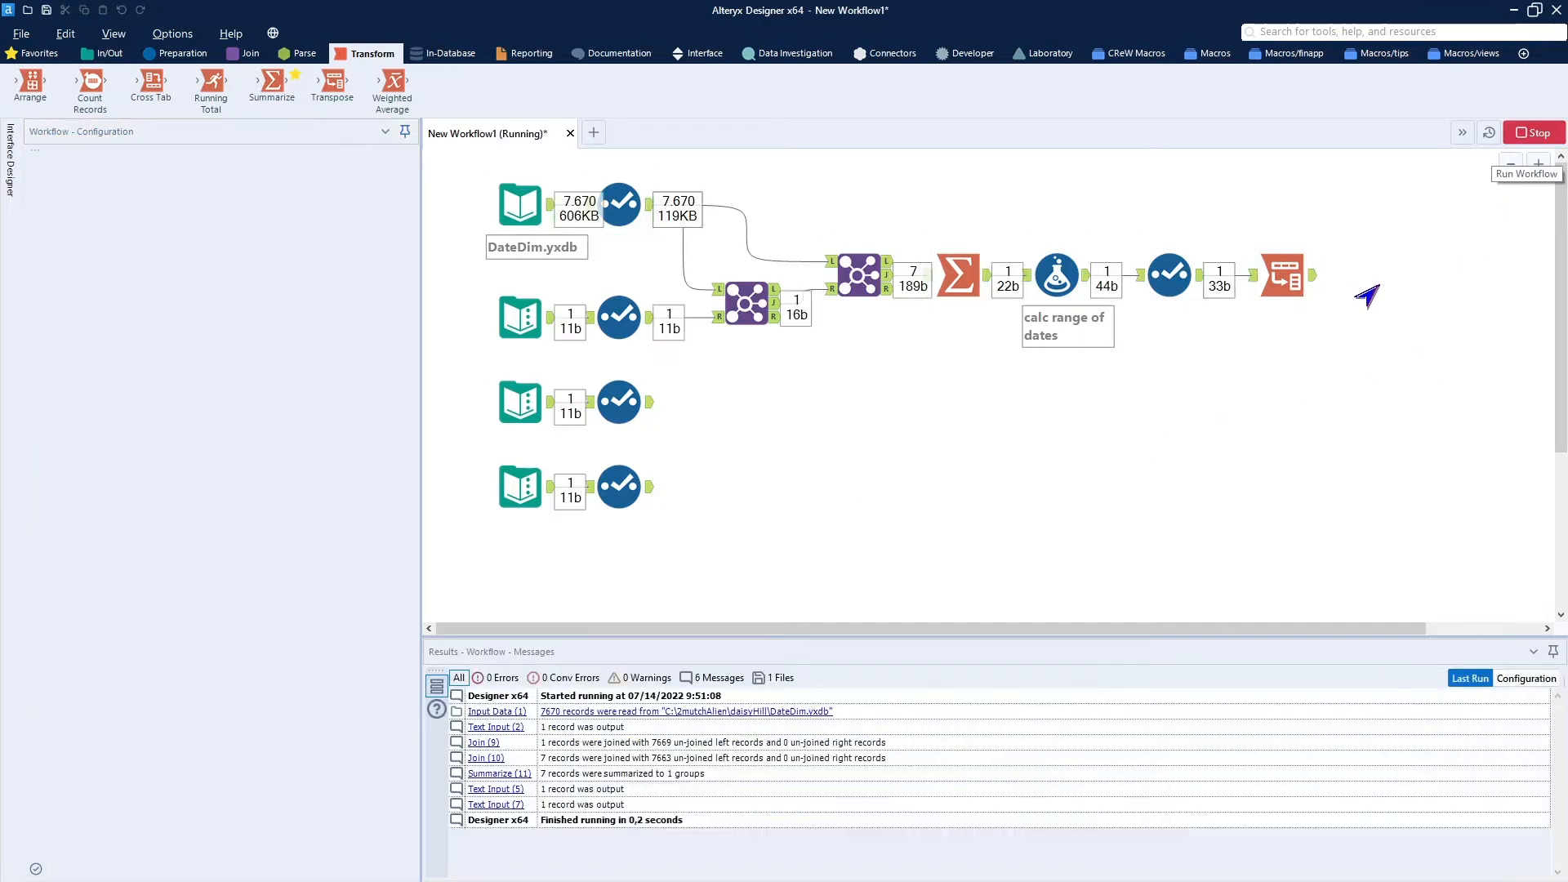
click(1316, 286)
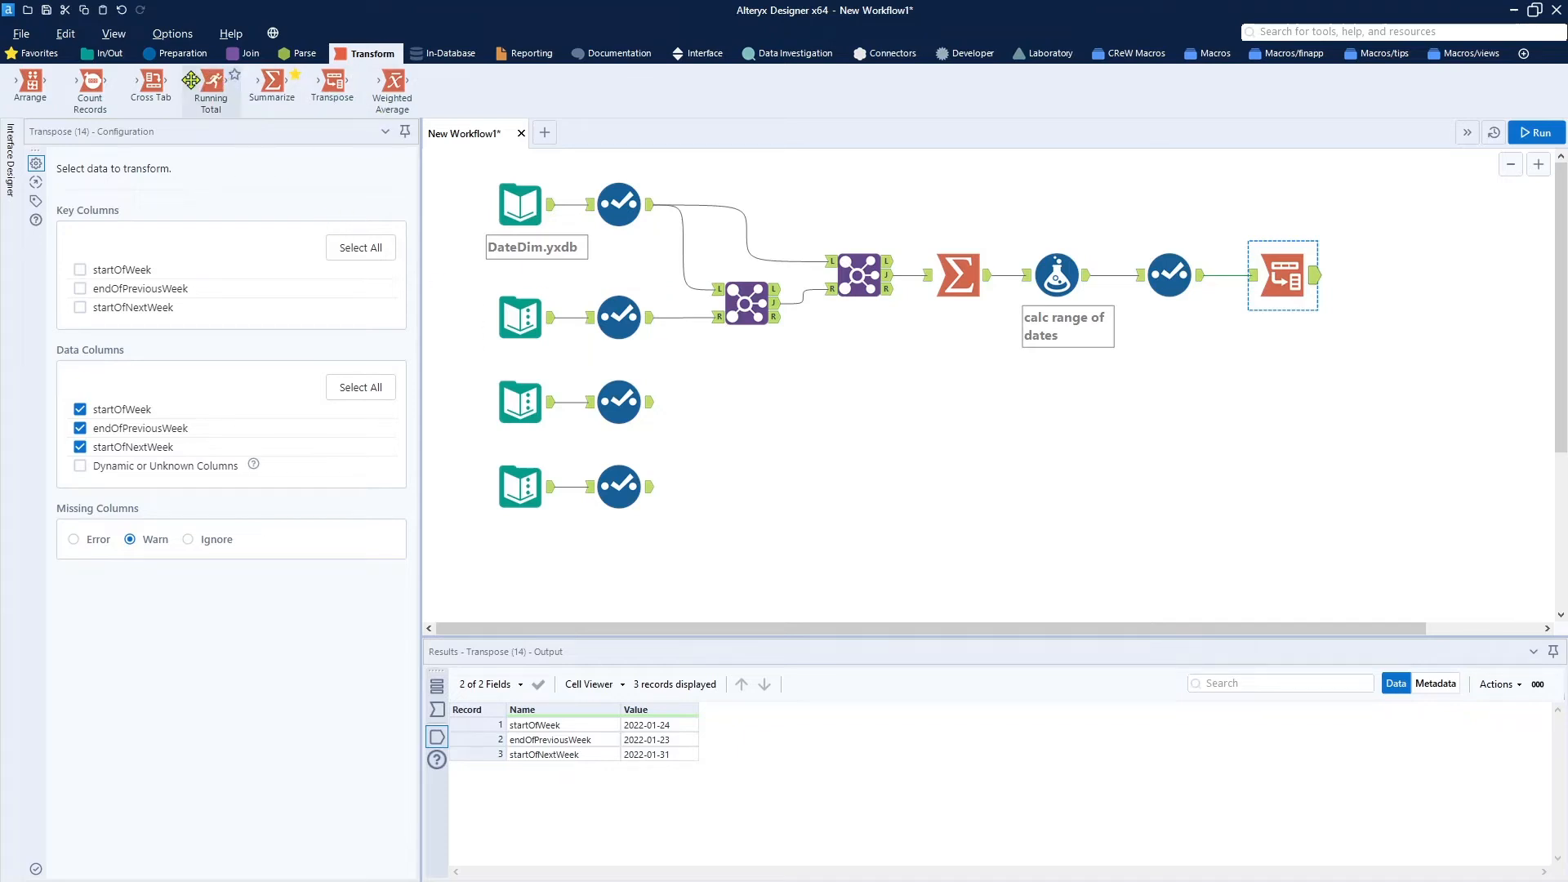
Add a Join tool with the Transpose output as its right input and the DateDim Select output as its left input
click(237, 56)
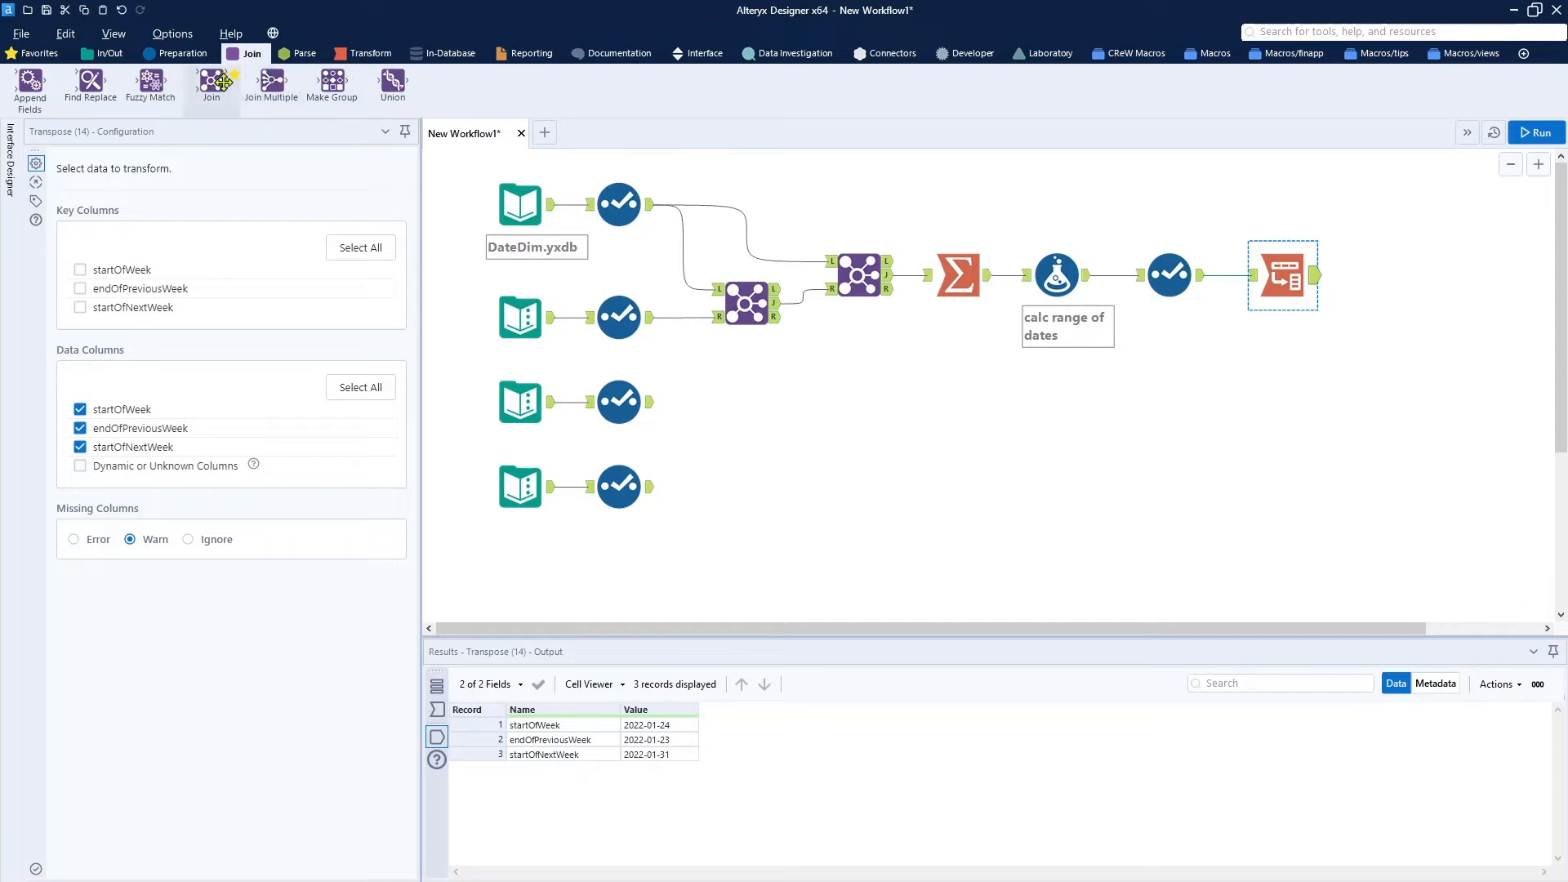
drag(211, 80, 1388, 263)
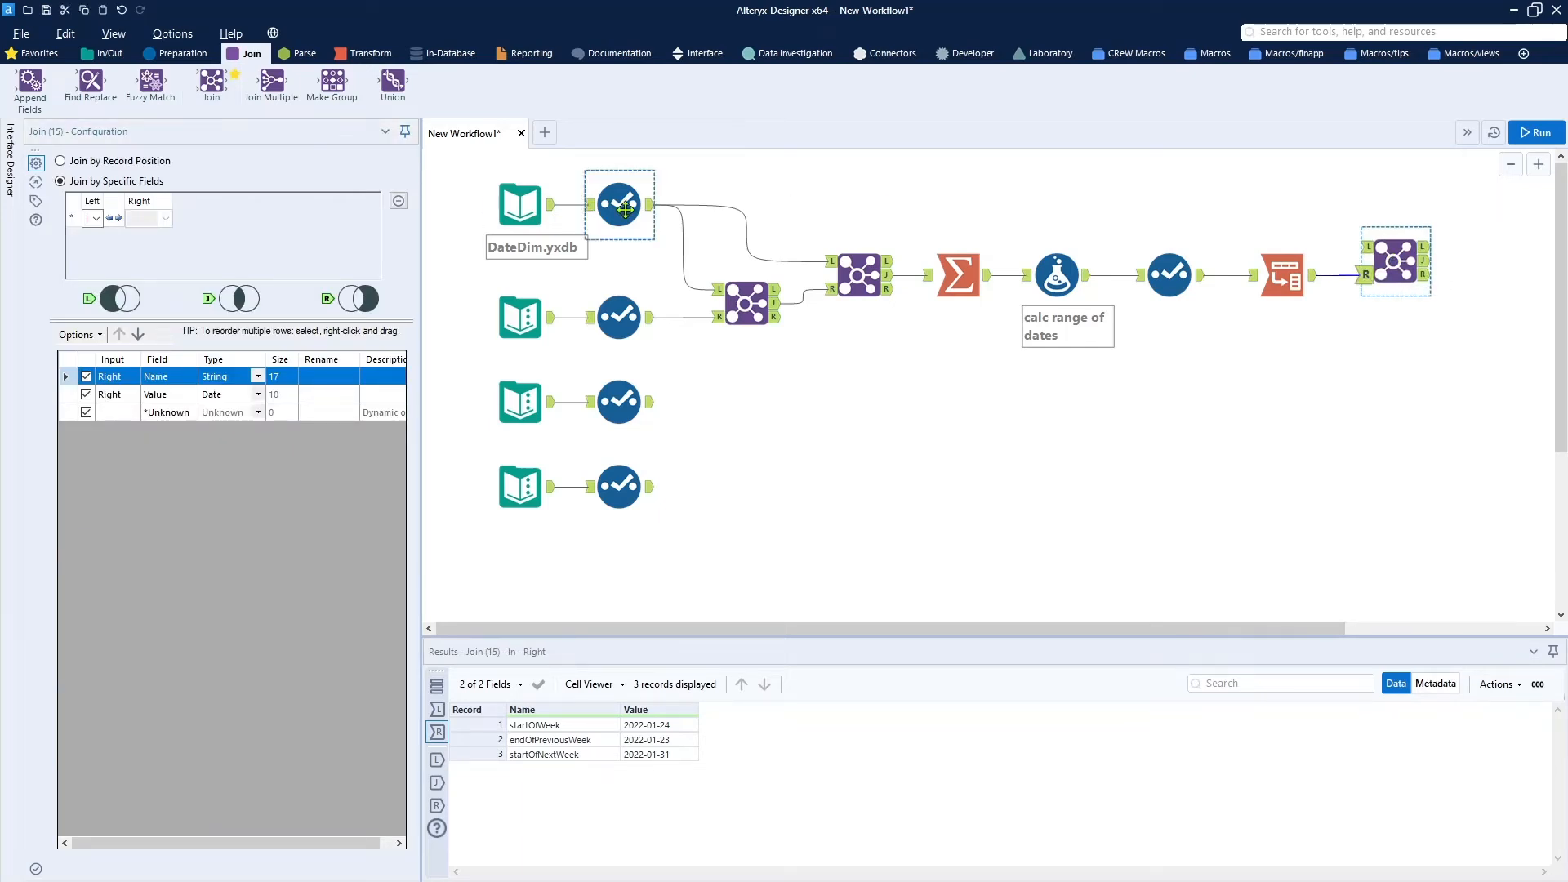
mouse_move(653, 206)
mouse_down()
mouse_move(865, 208)
mouse_move(1164, 260)
mouse_move(1382, 256)
mouse_up()
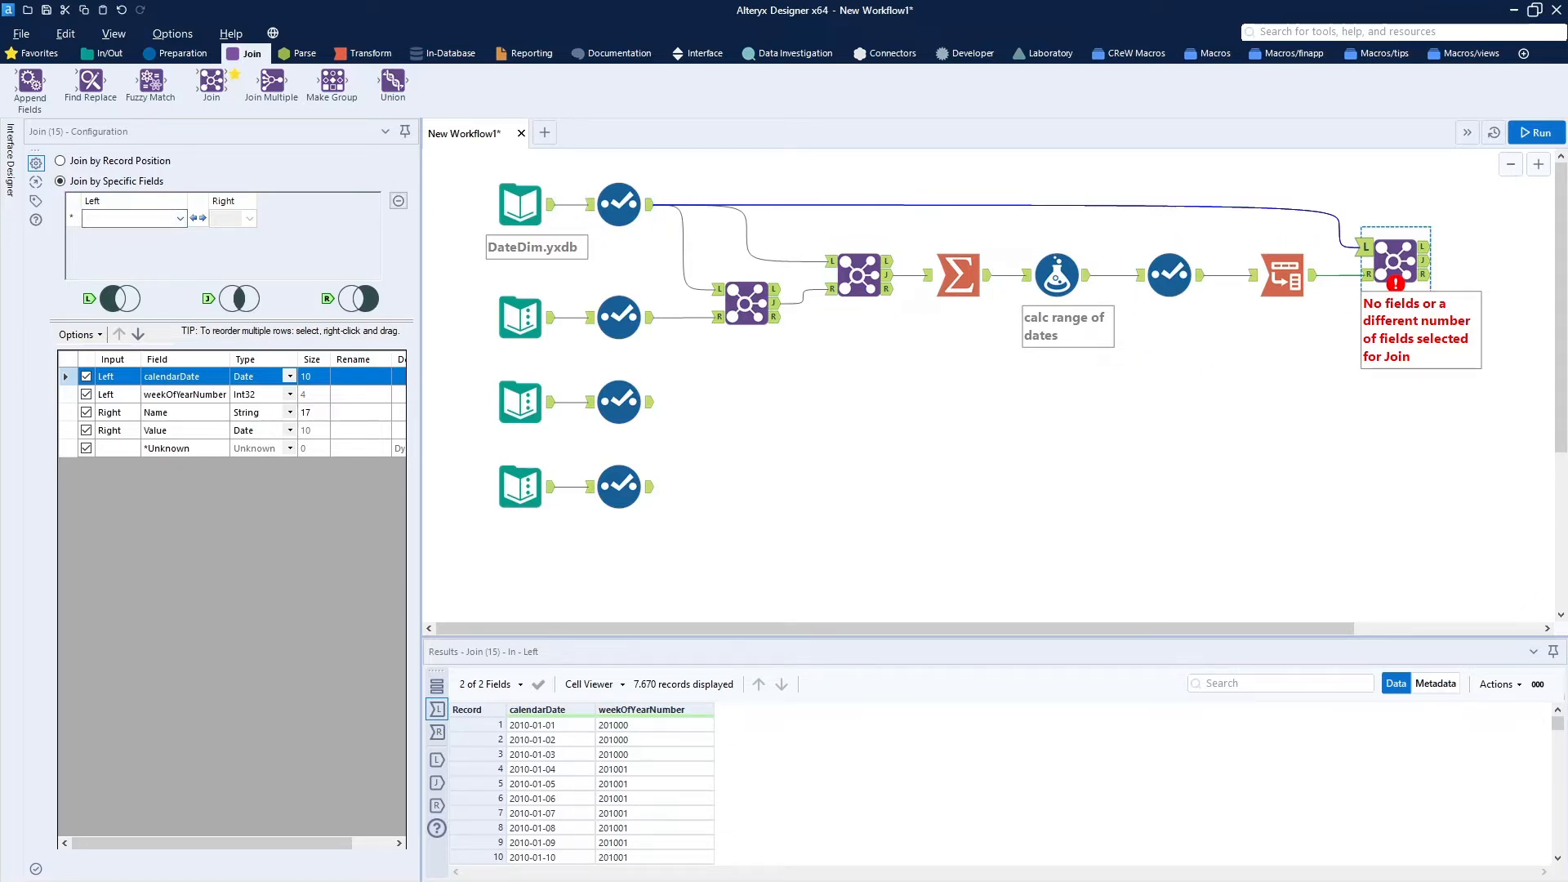
Set the new Join to match the left field calendarDate with the right field Value
click(178, 219)
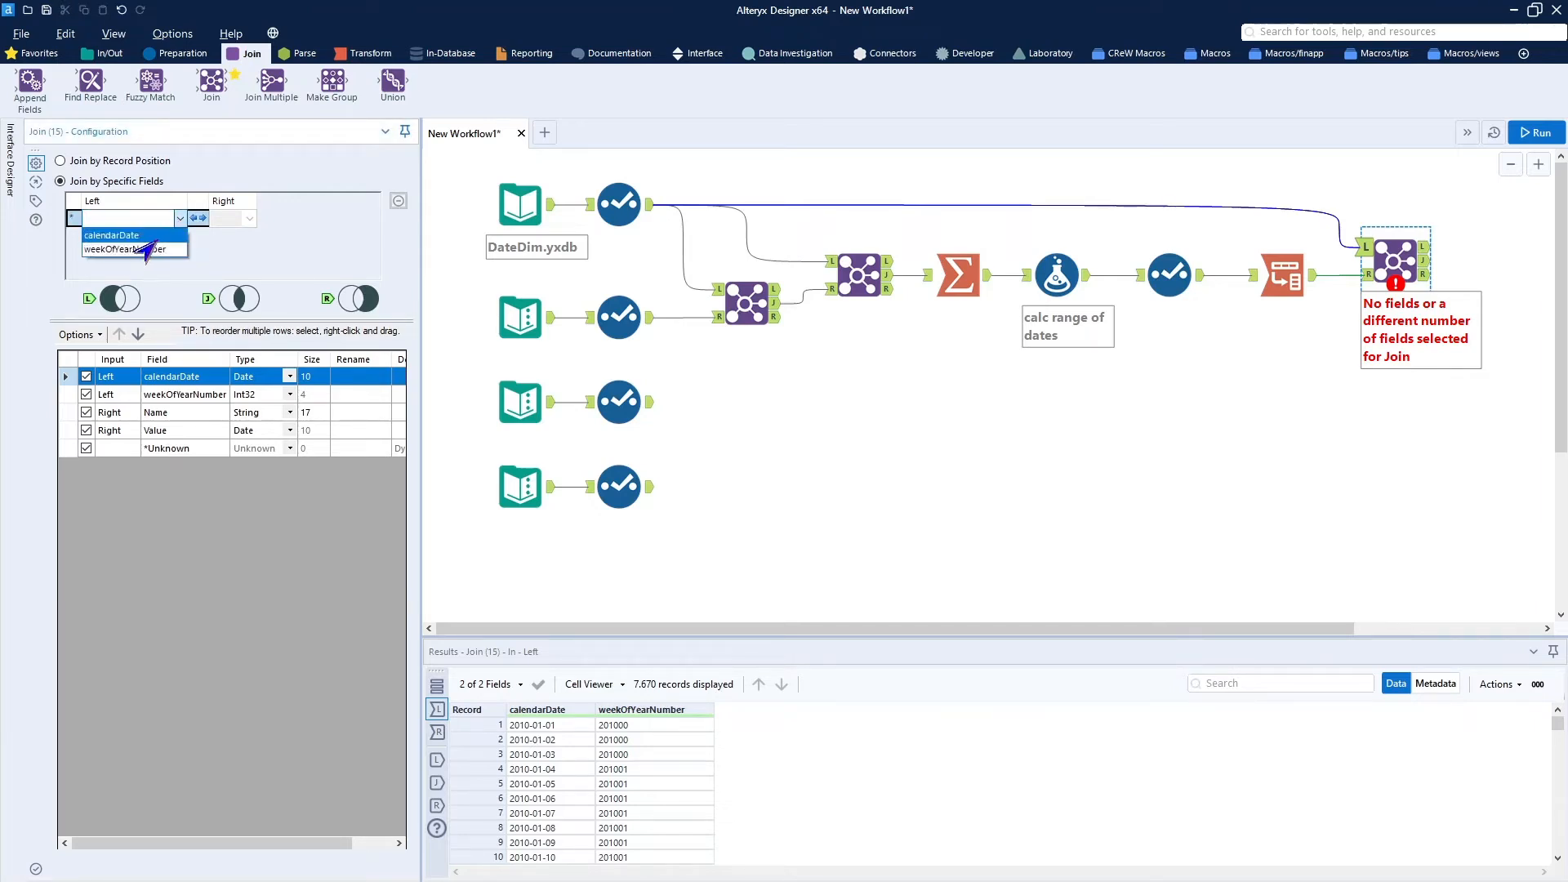
click(151, 238)
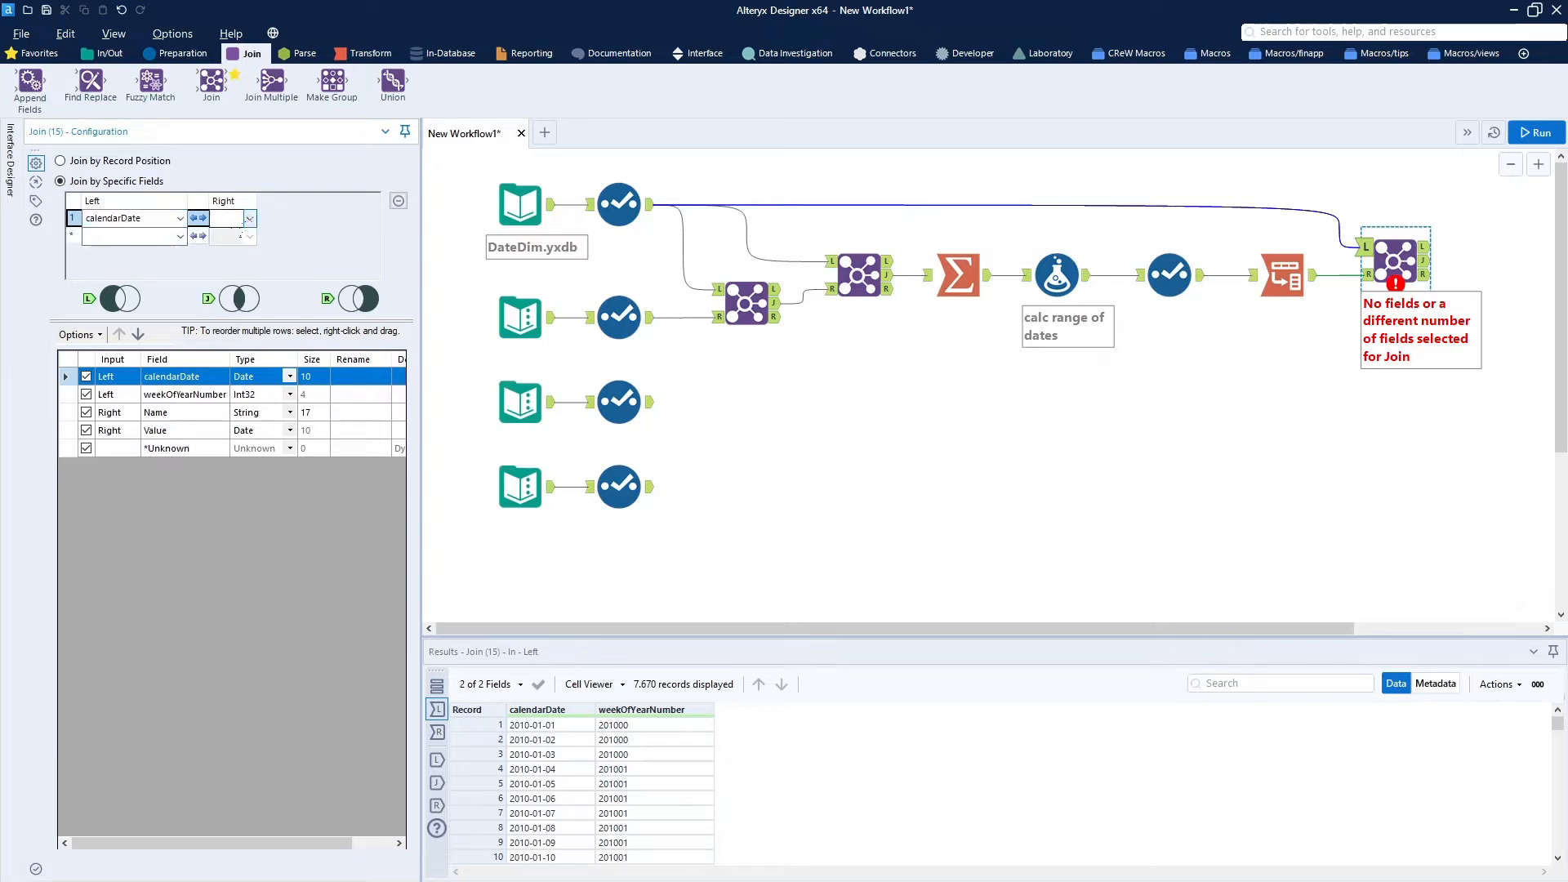
click(243, 218)
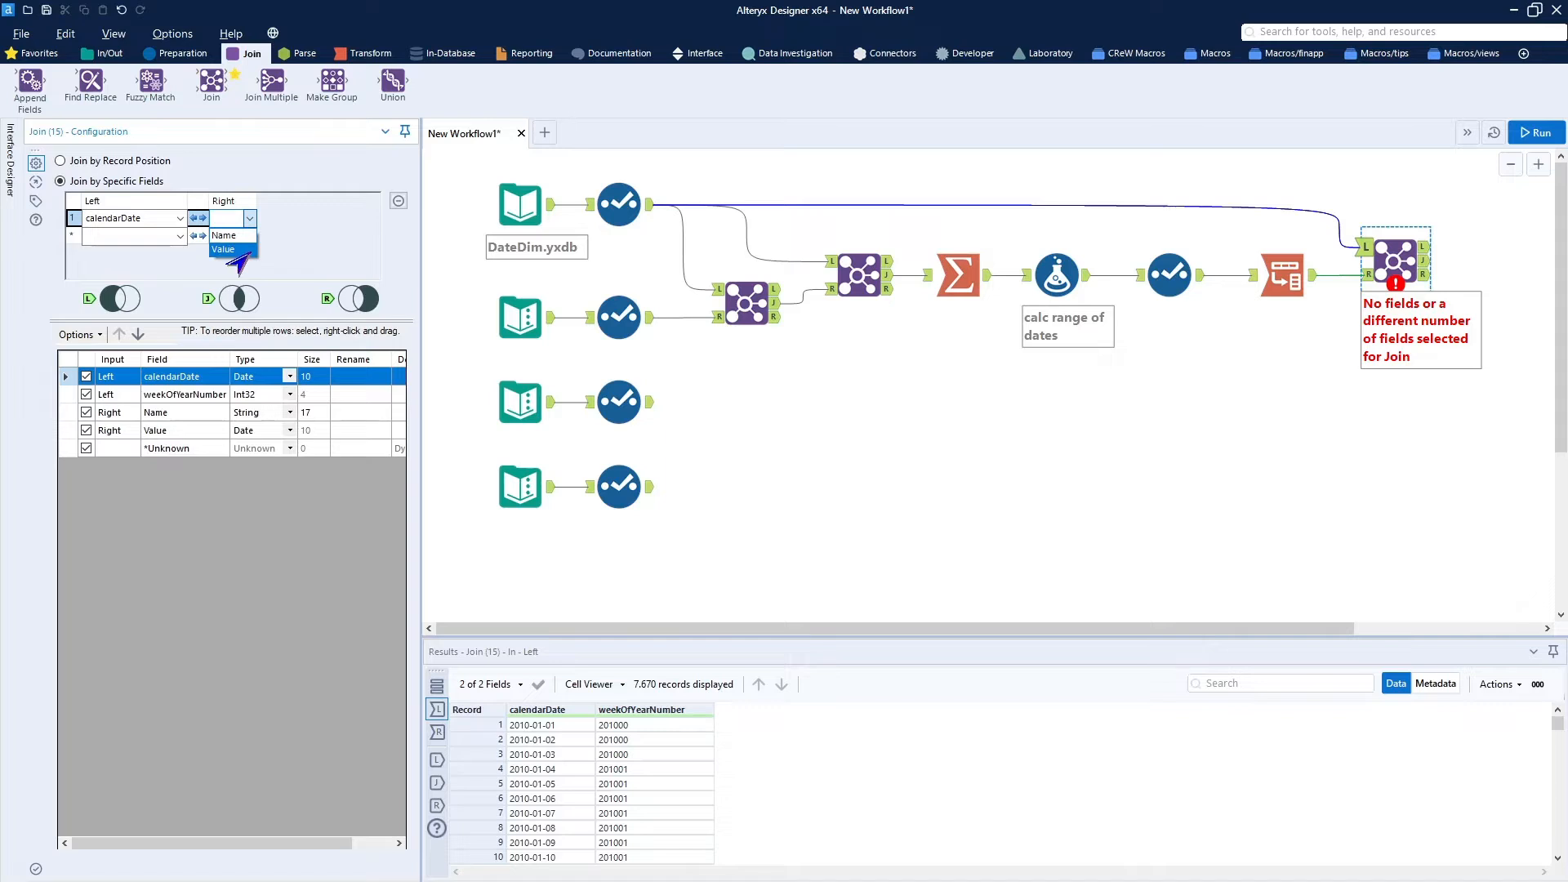
click(233, 249)
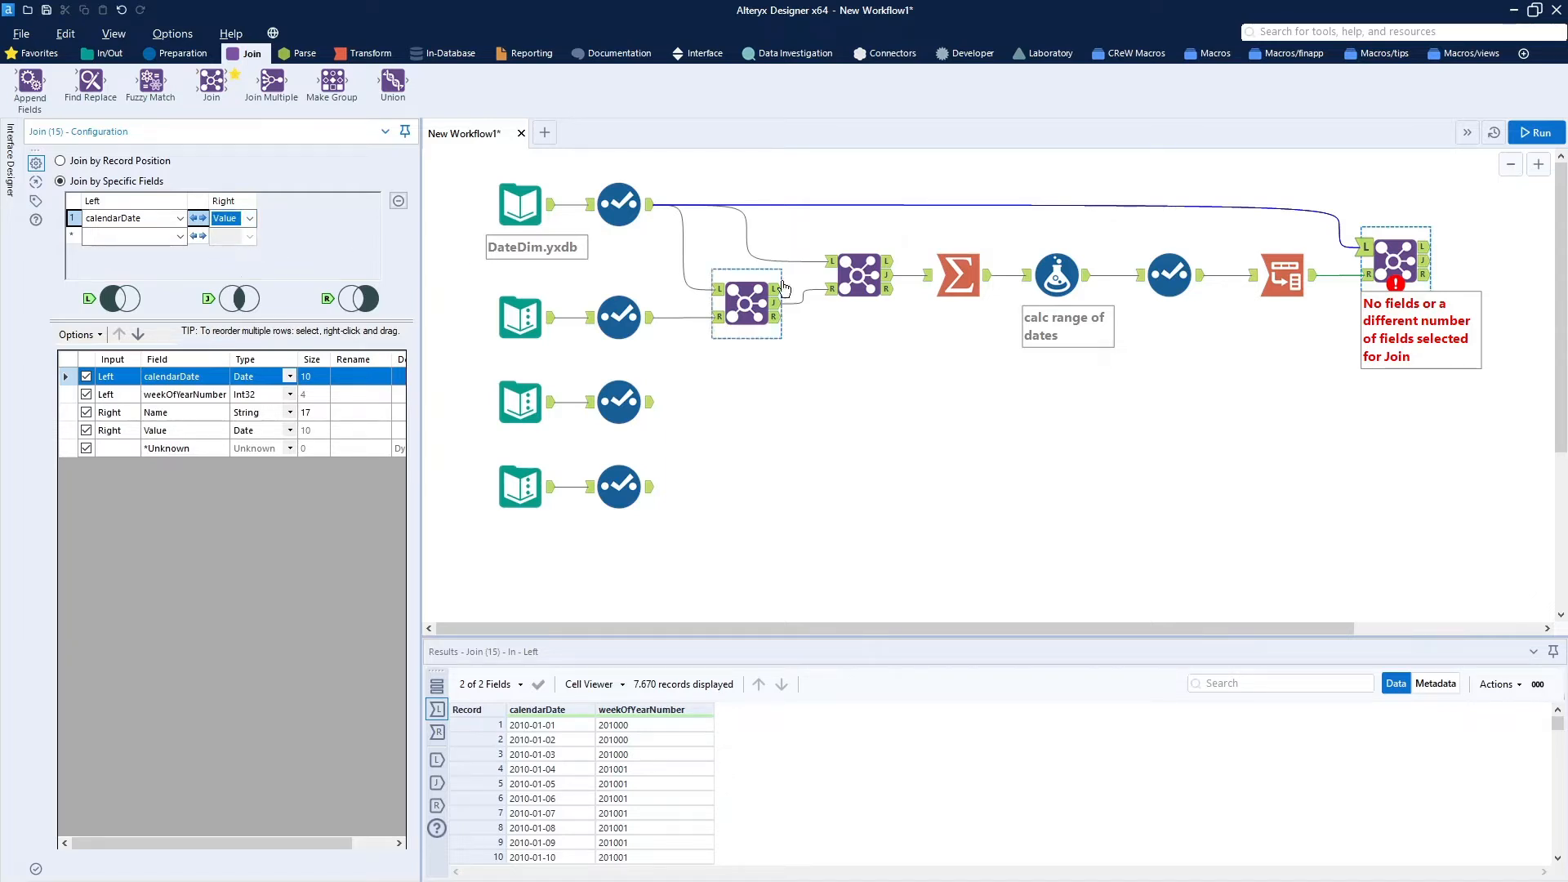
click(1389, 268)
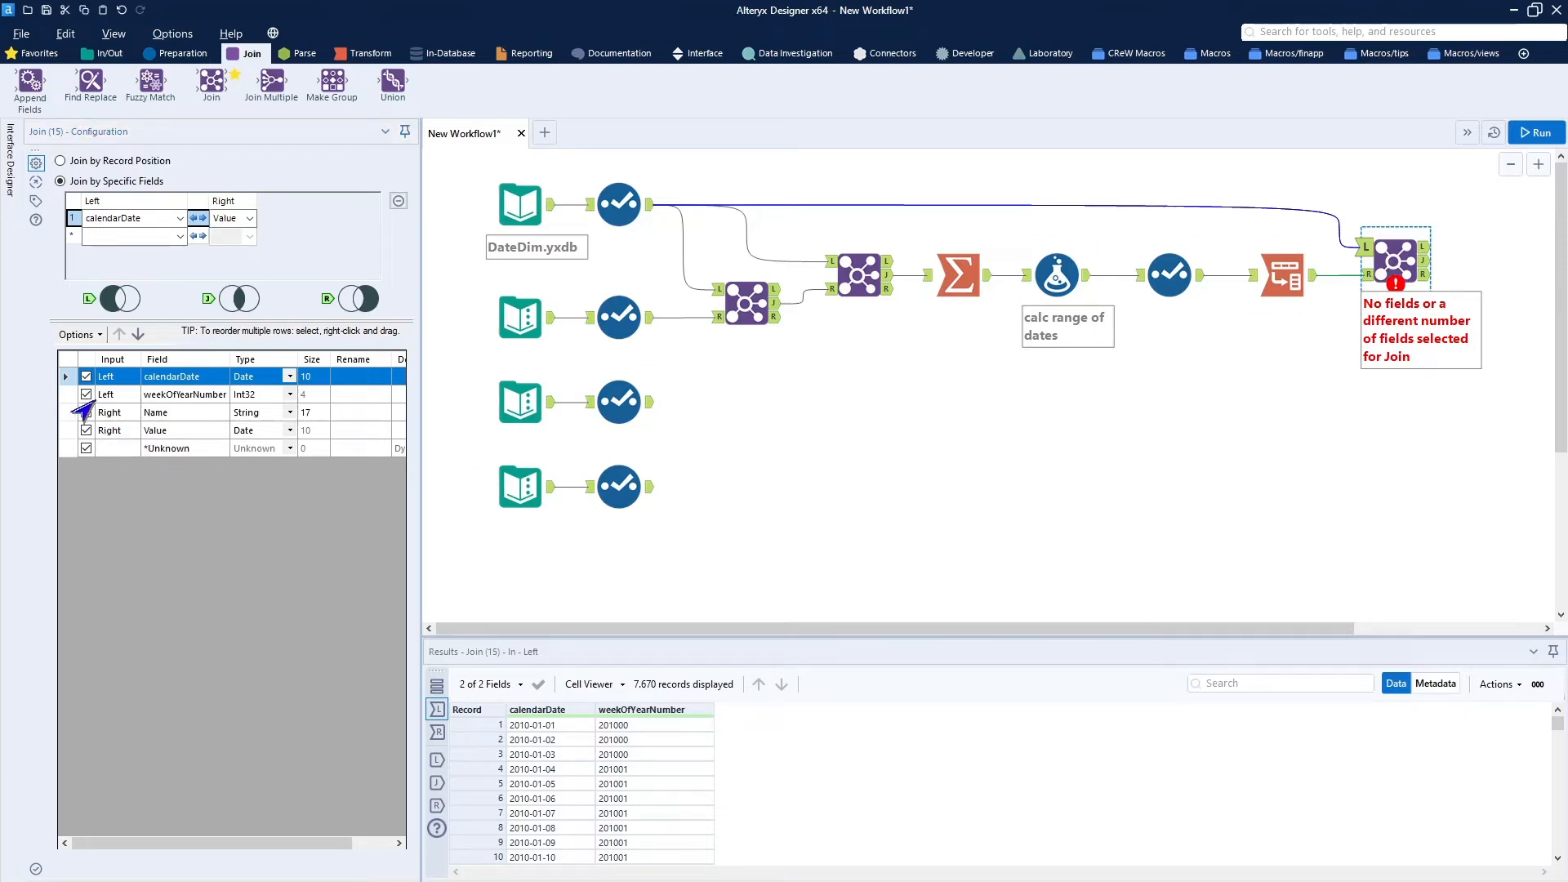
Exclude calendarDate, Name and Value from the new Join's output, then run the workflow and view the joined records
click(86, 376)
click(86, 412)
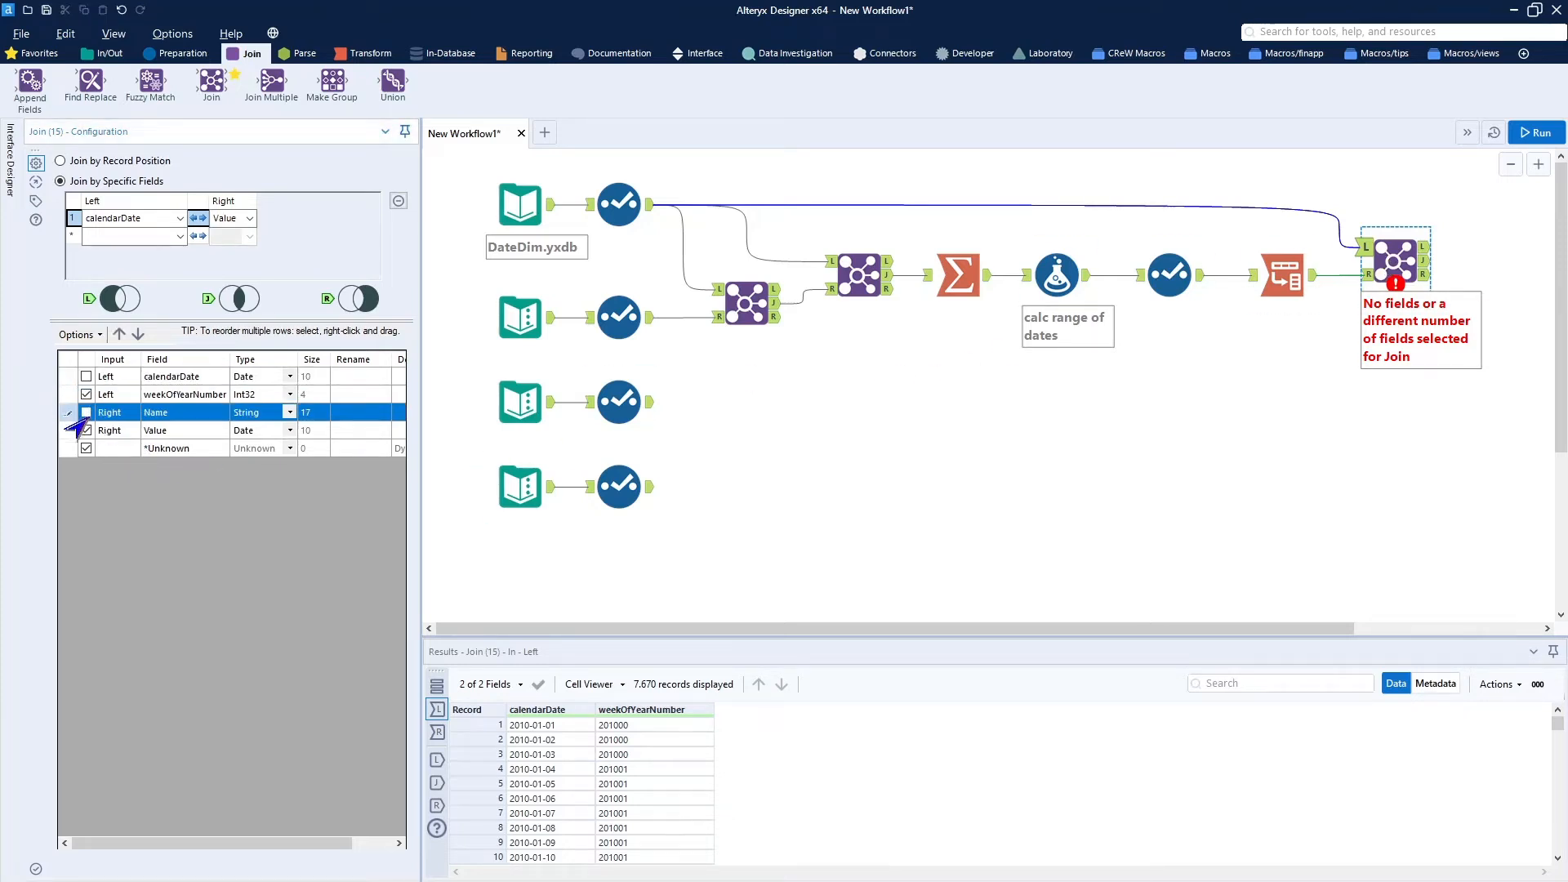
click(85, 430)
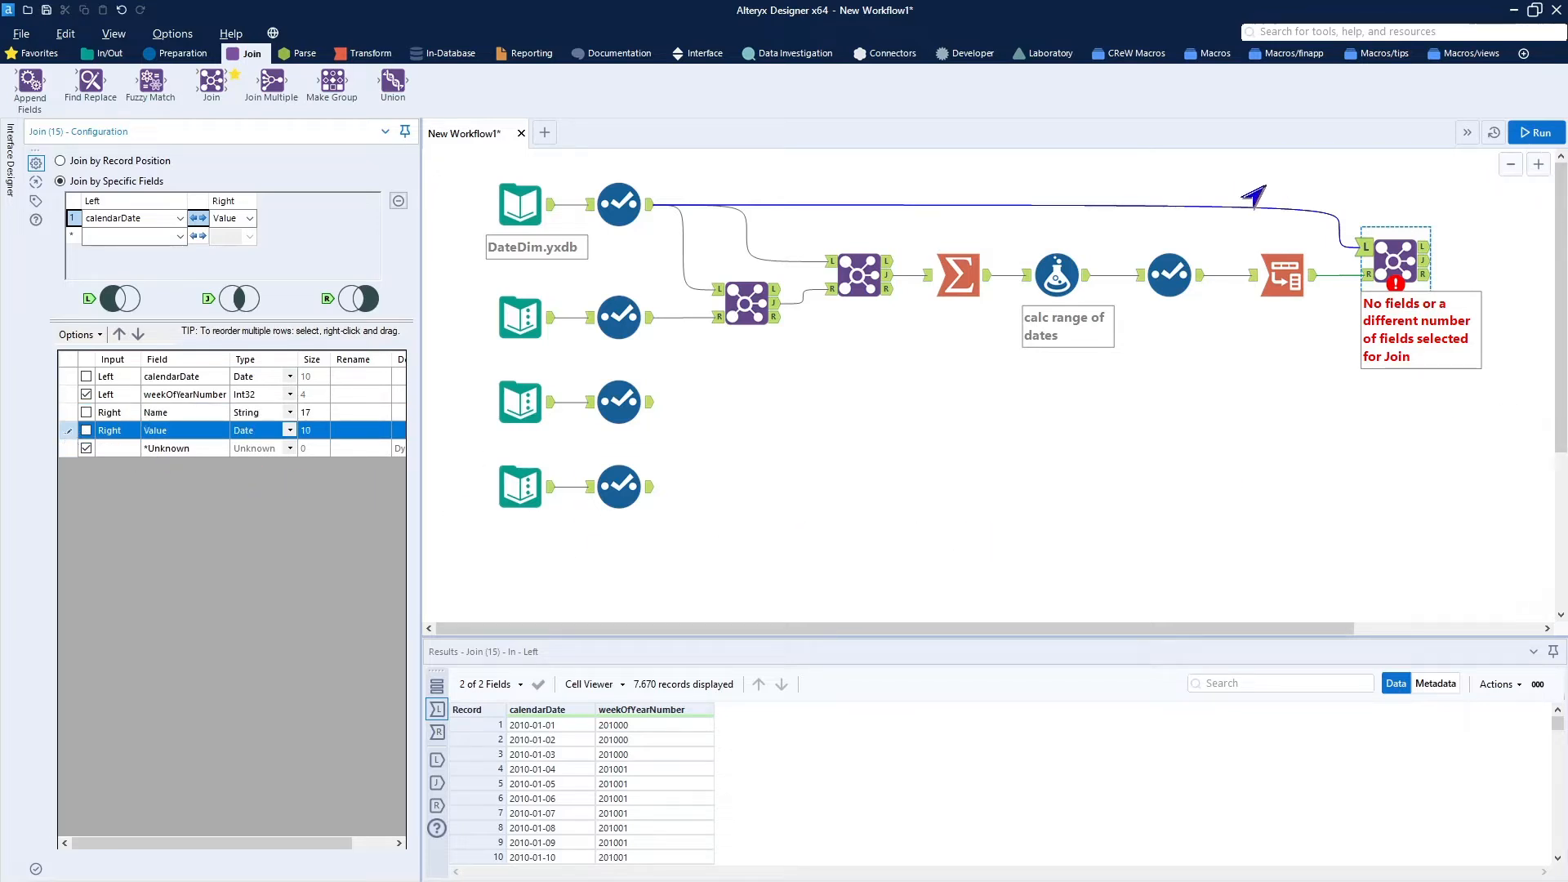
click(1524, 137)
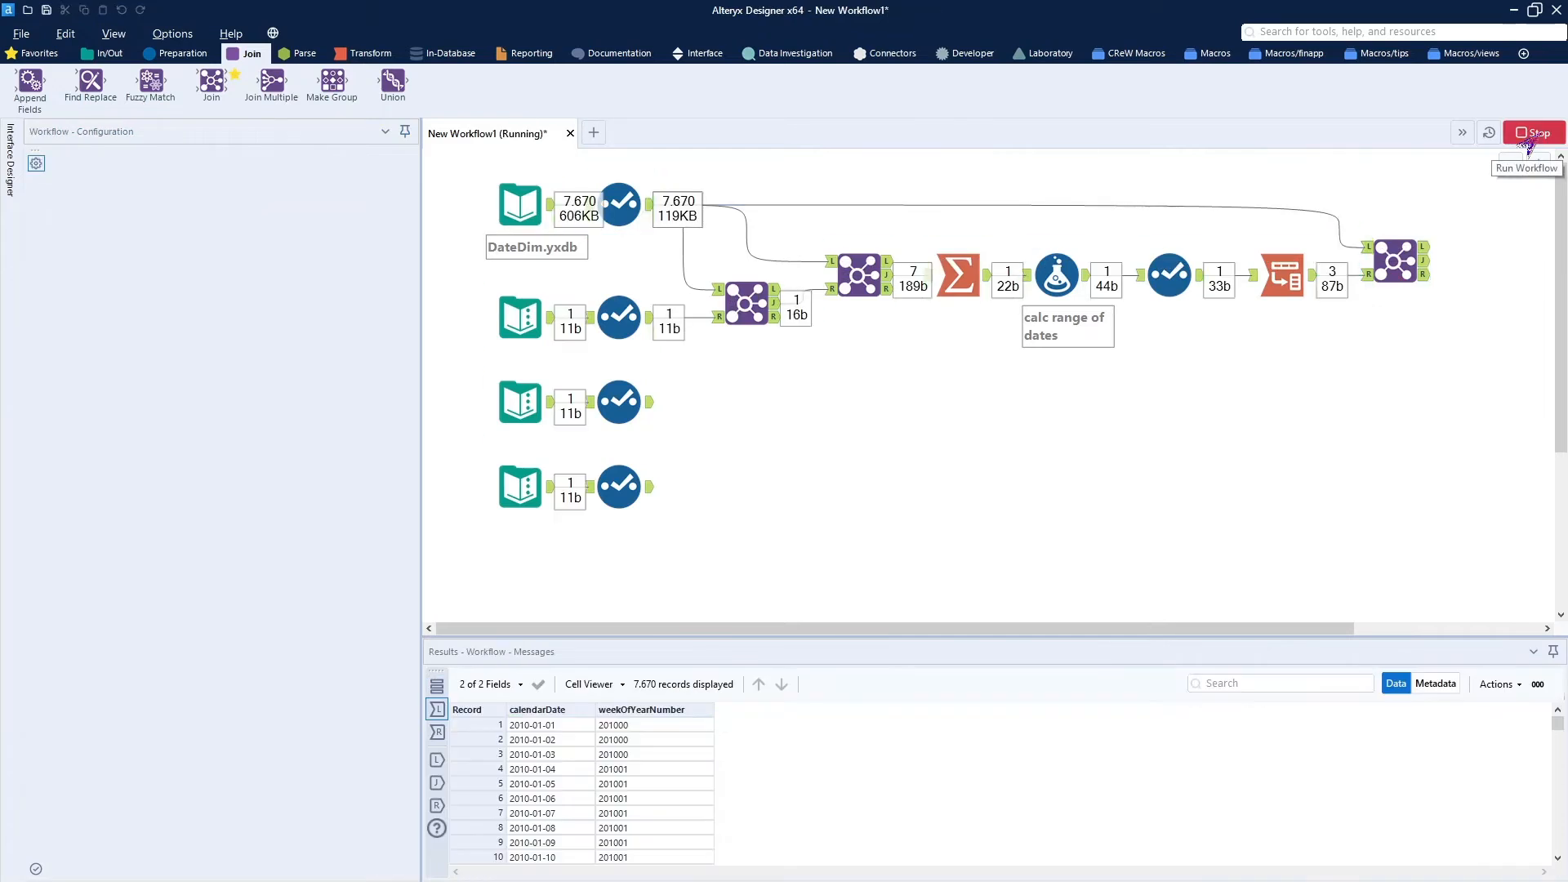
click(1428, 265)
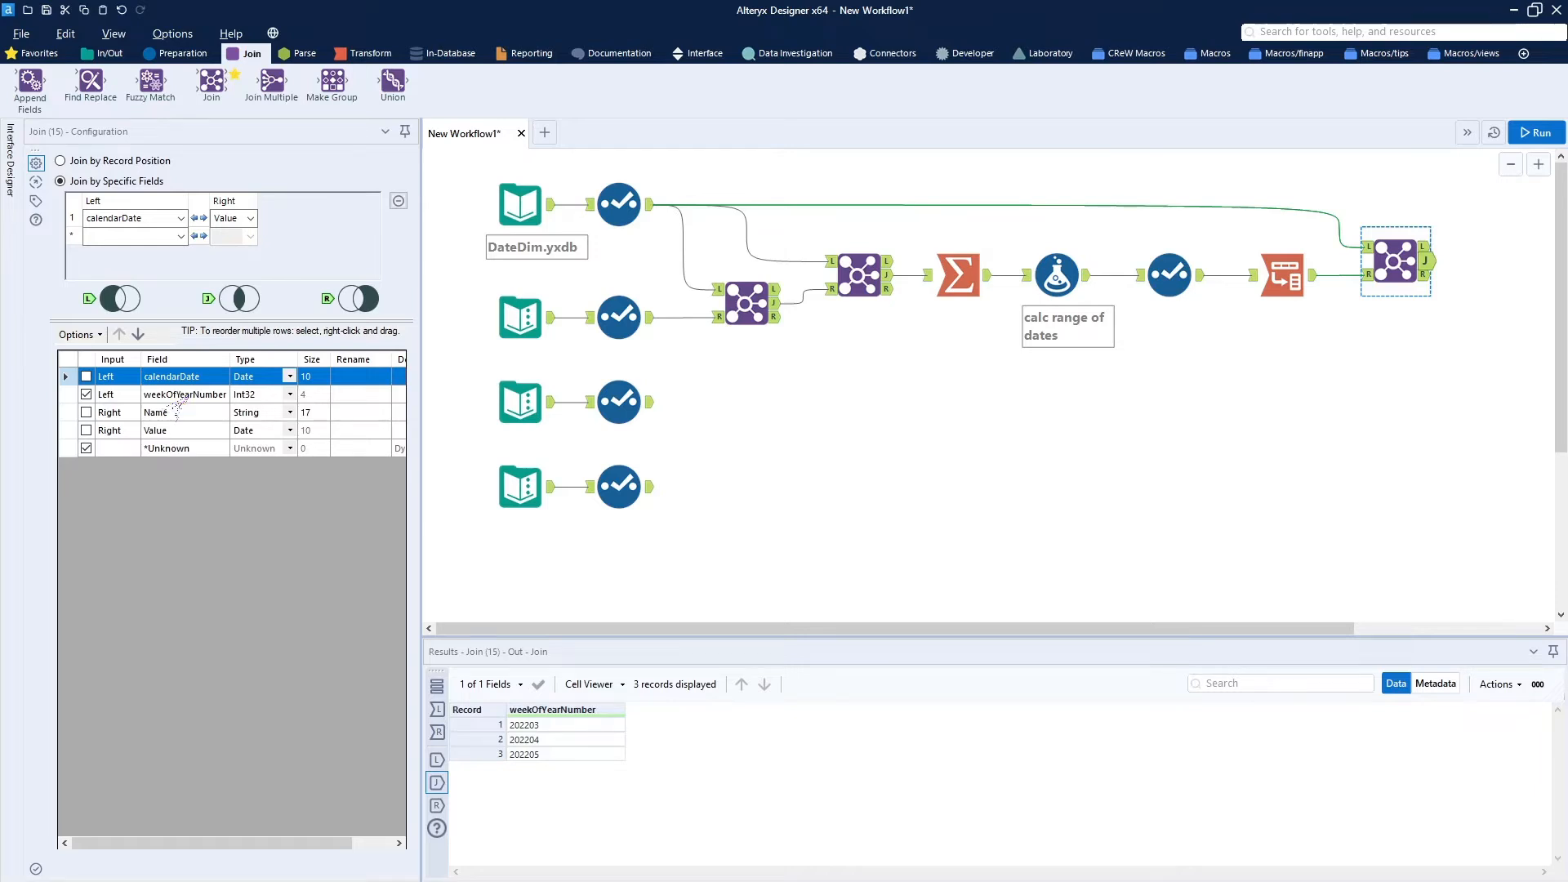
Add a Select tool to the last Join's J output and change weekOfYearNumber to String with size 6
click(175, 55)
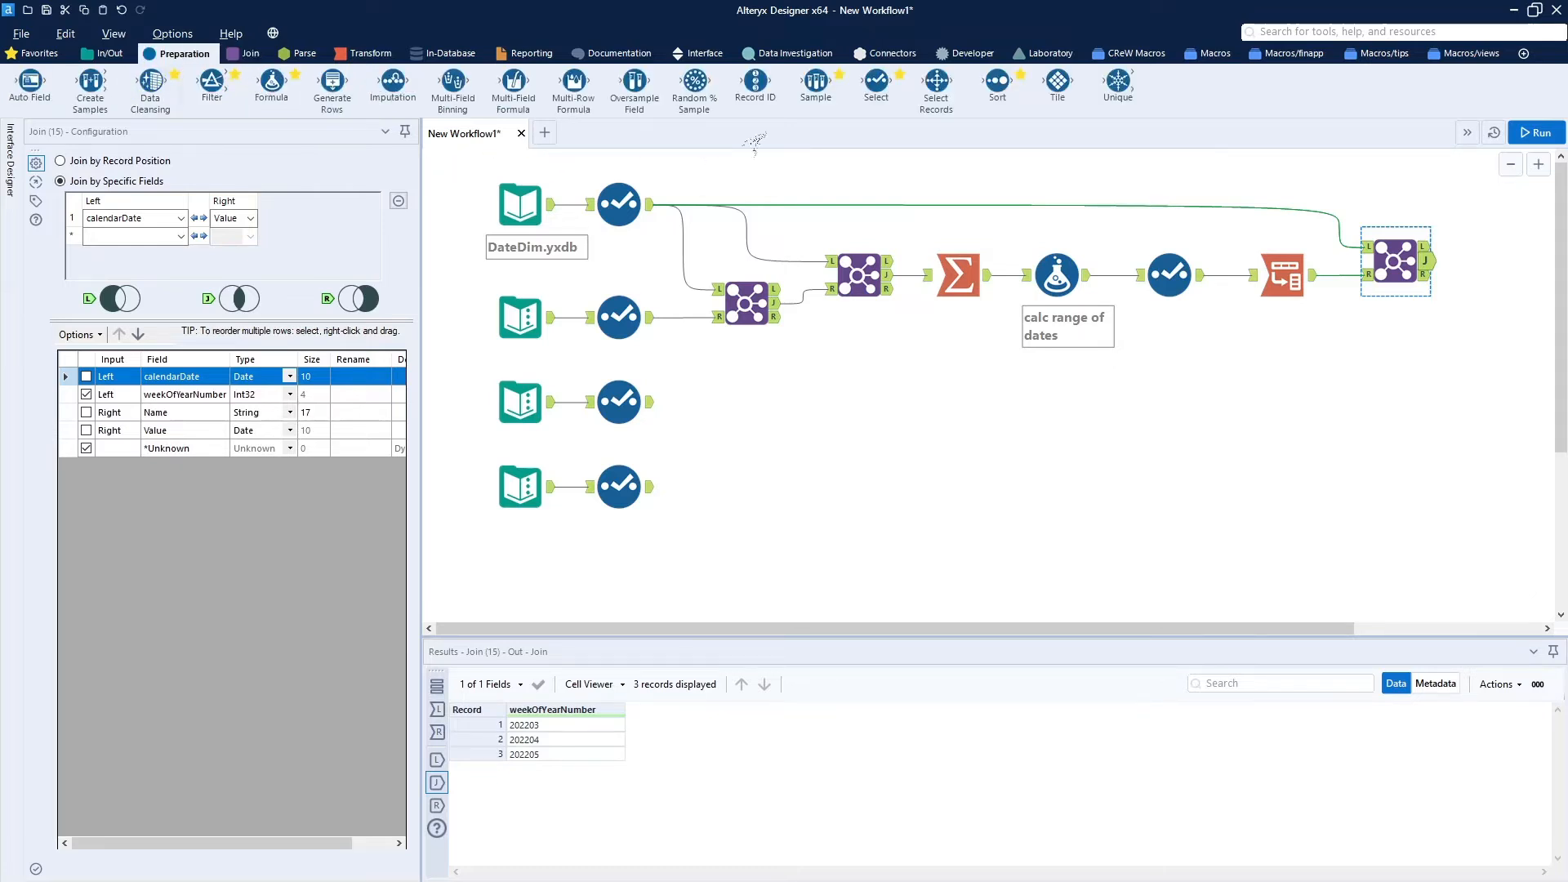
drag(876, 82, 1494, 262)
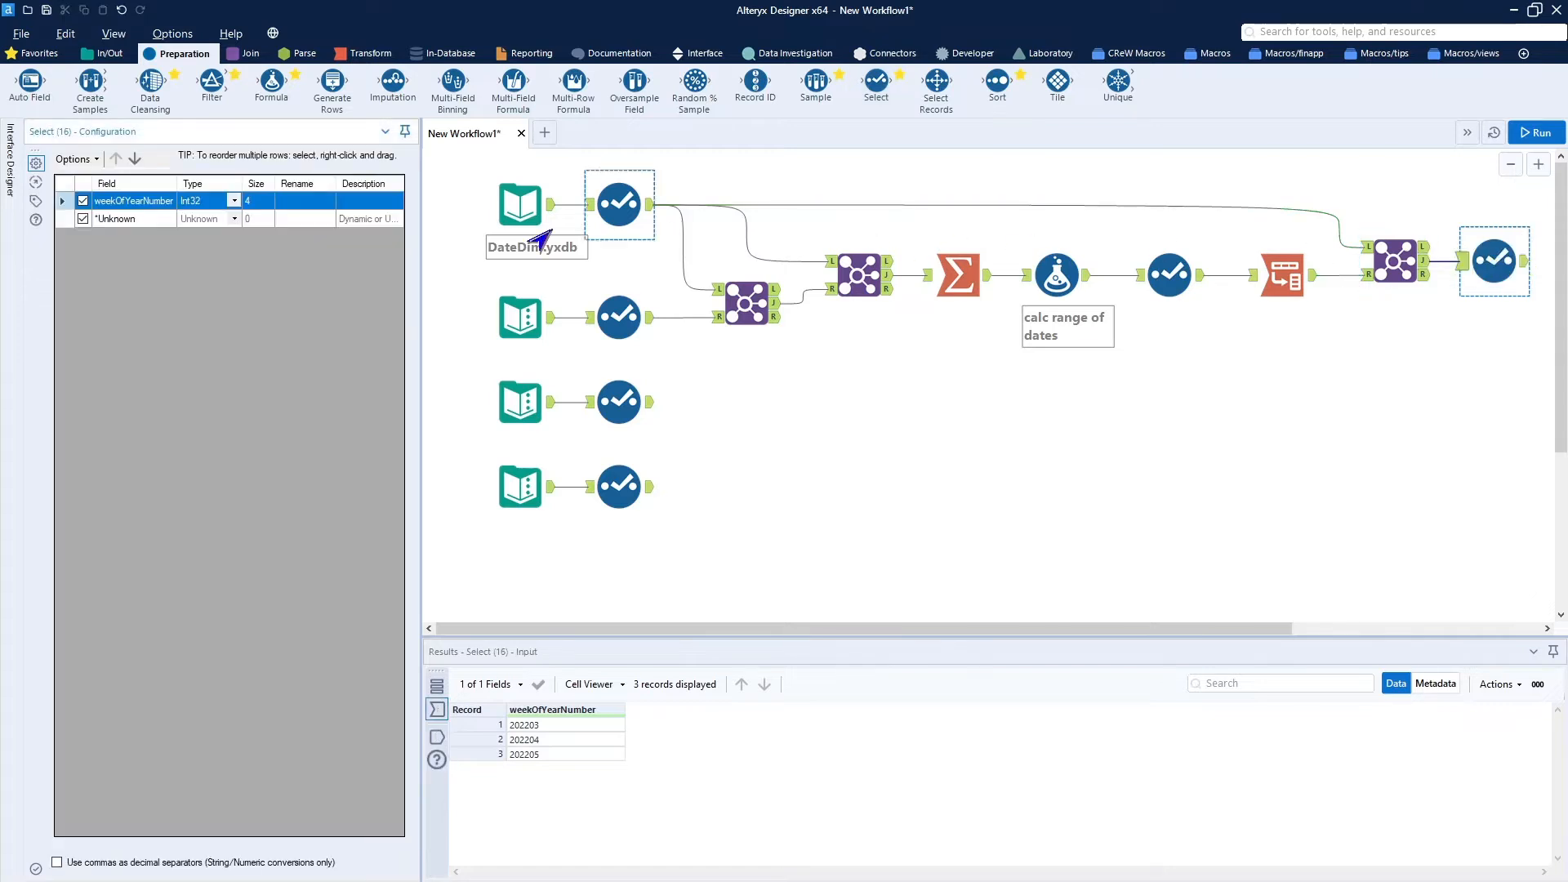
click(230, 201)
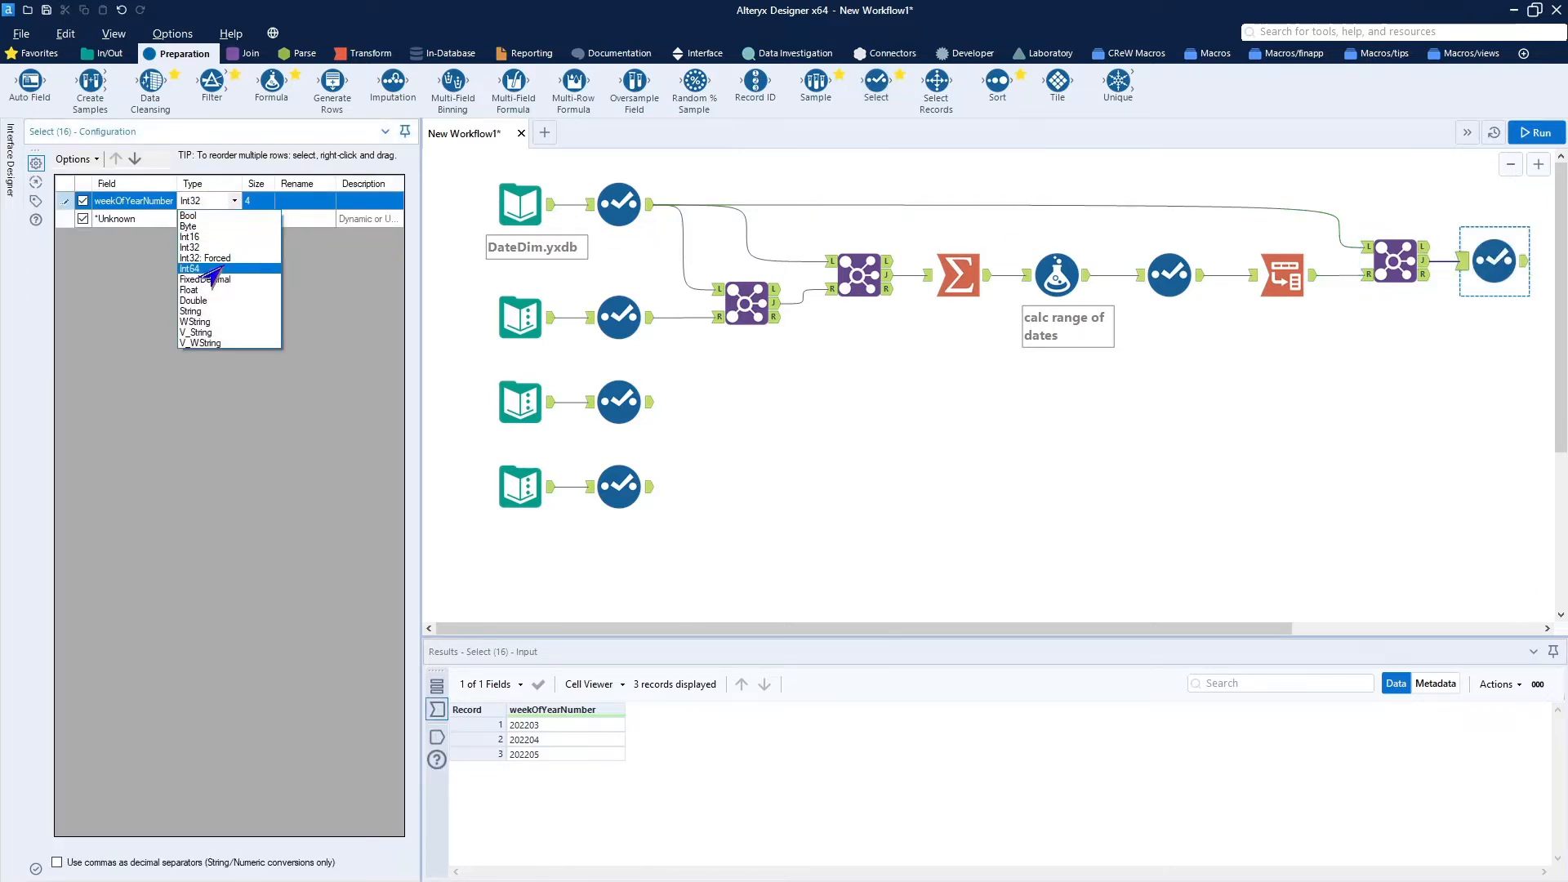
click(218, 316)
click(267, 200)
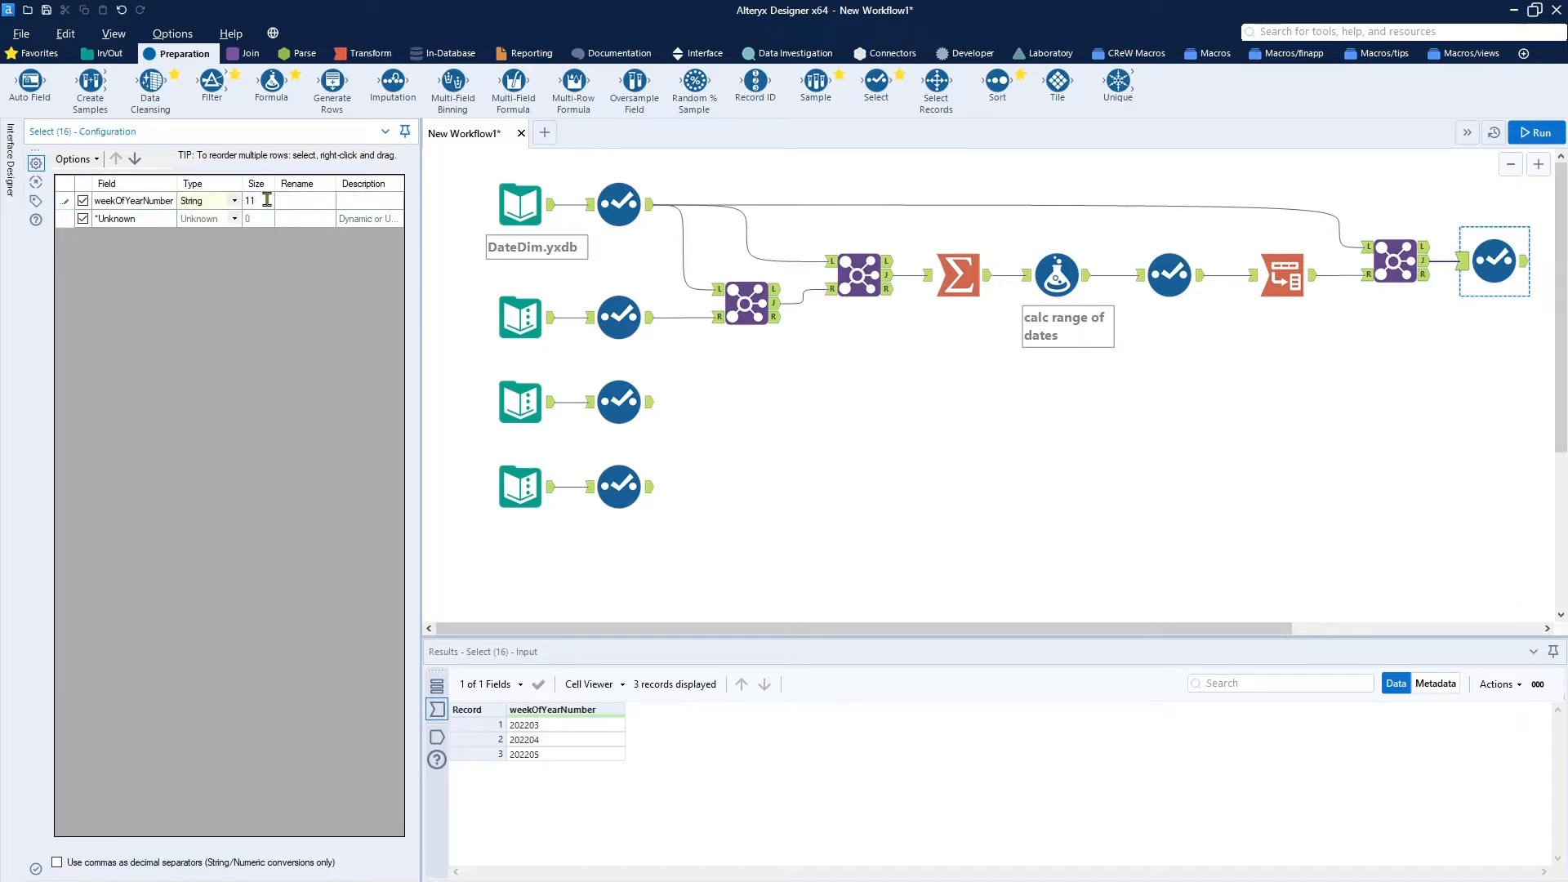
key(BackSpace)
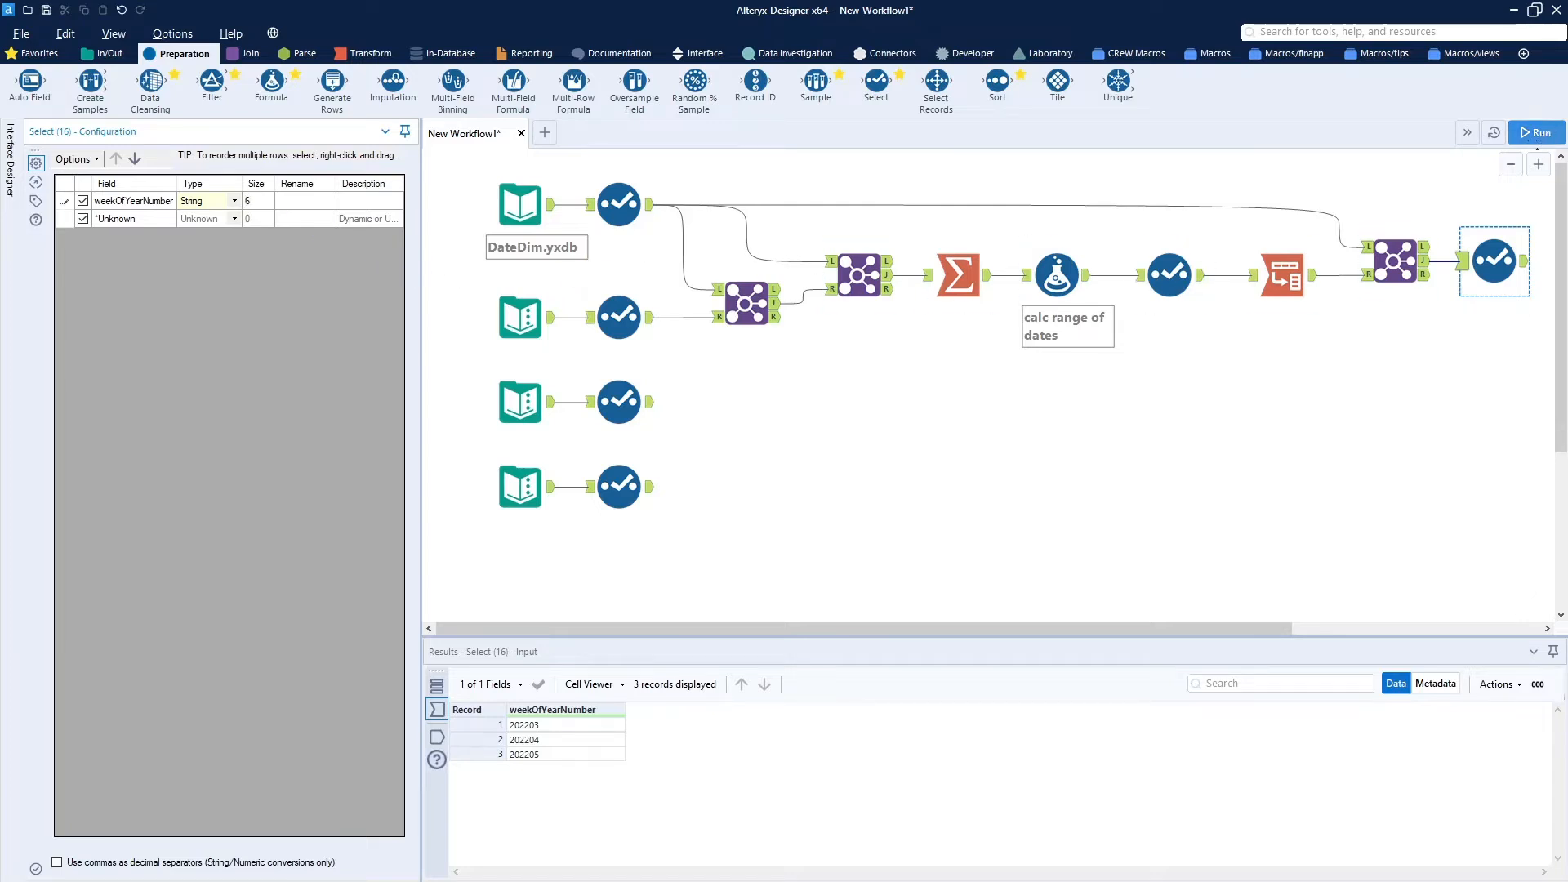
Run the workflow and examine the final Select tool's output data and metadata
click(1529, 137)
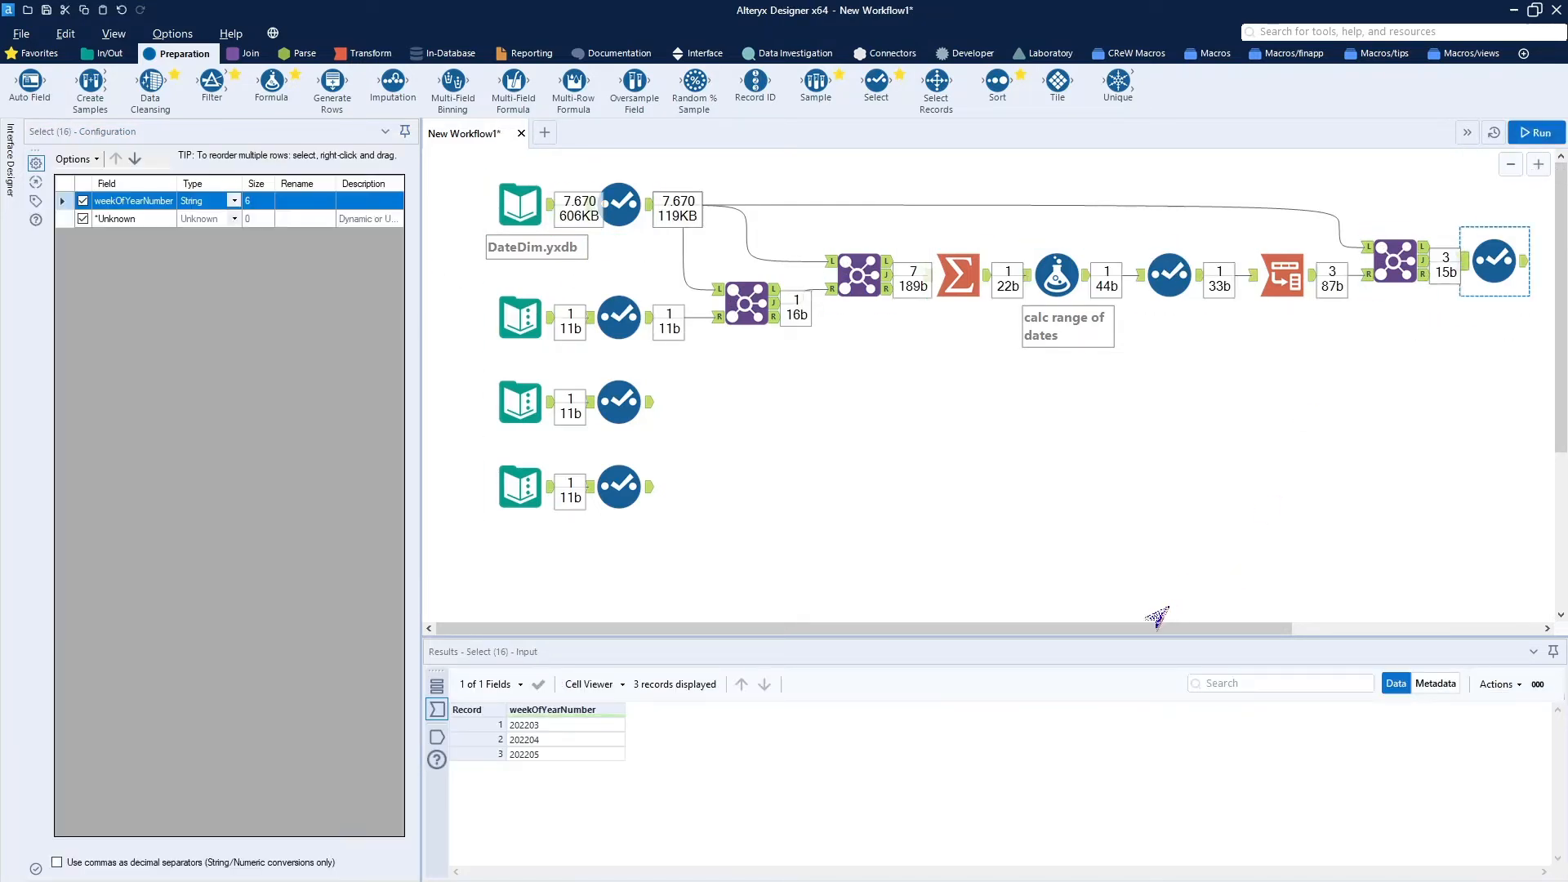
drag(1159, 629, 1234, 634)
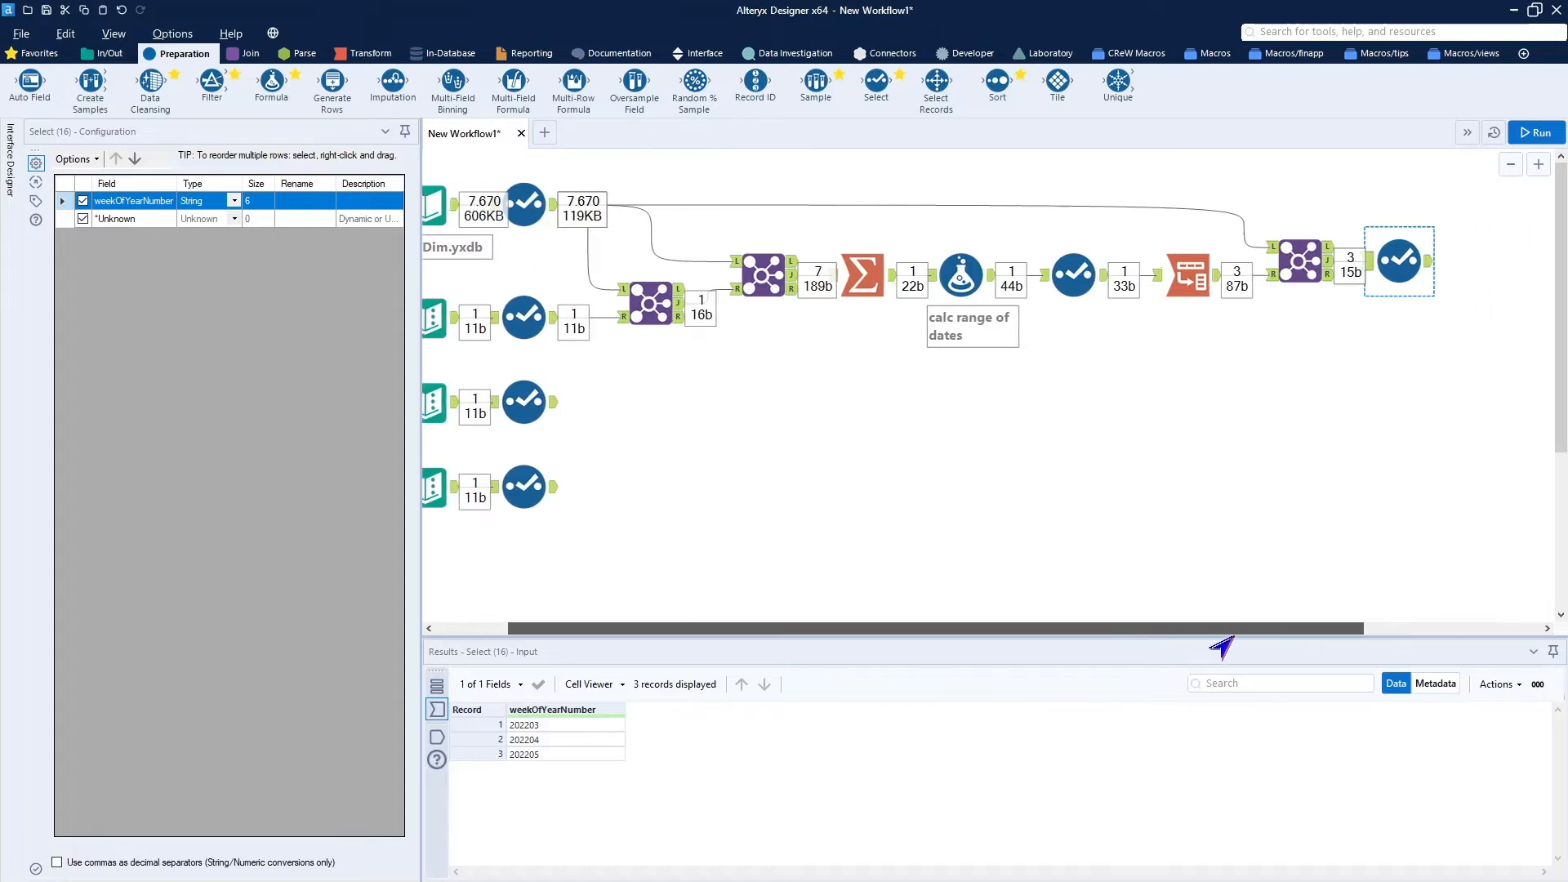
click(1426, 261)
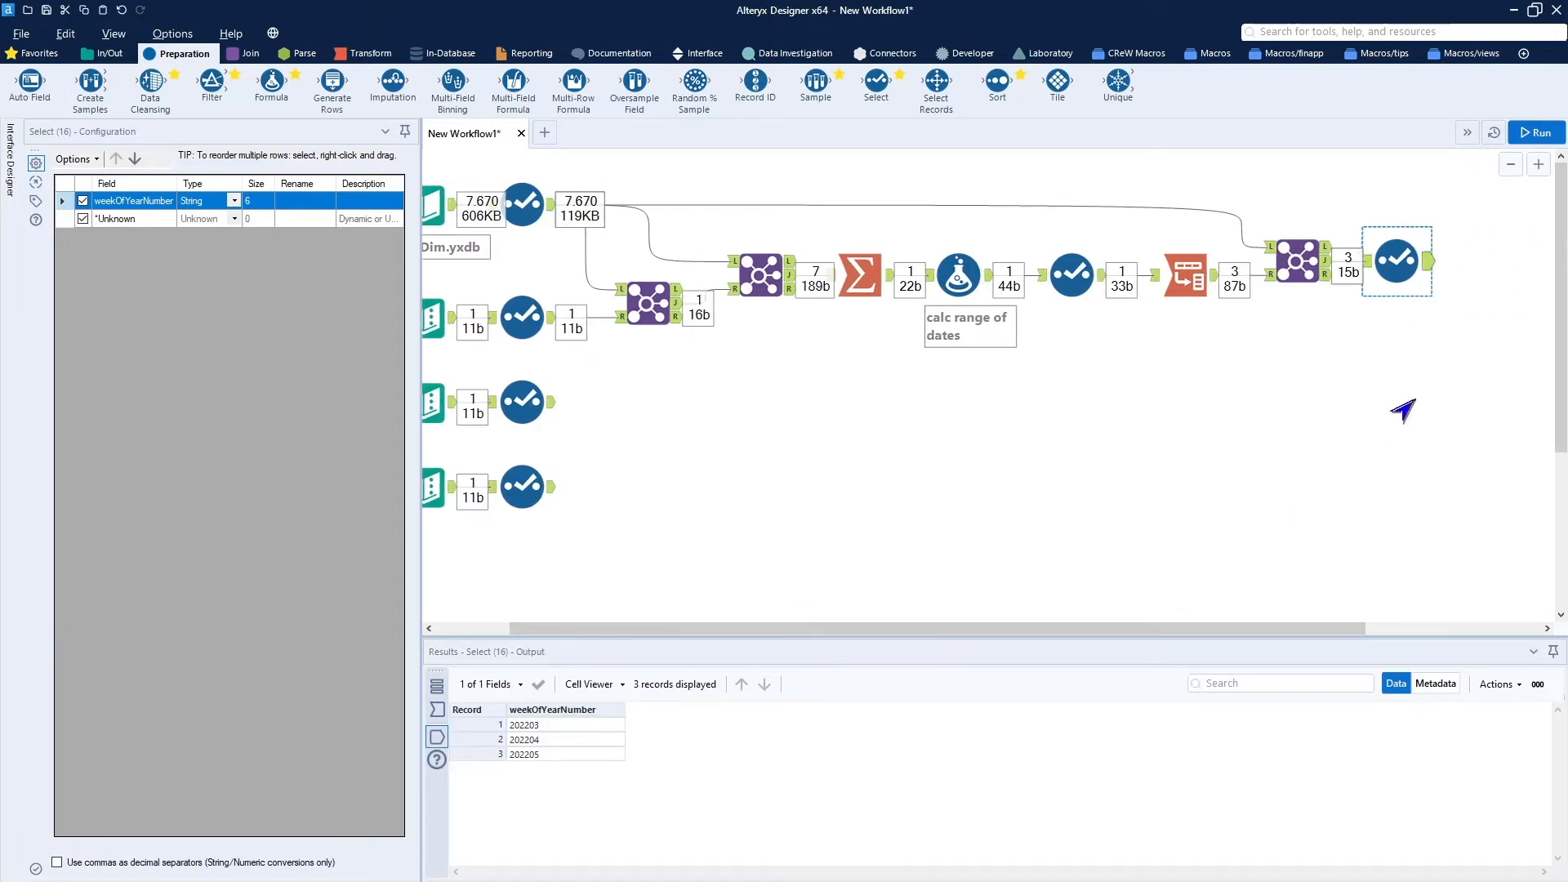
click(1421, 686)
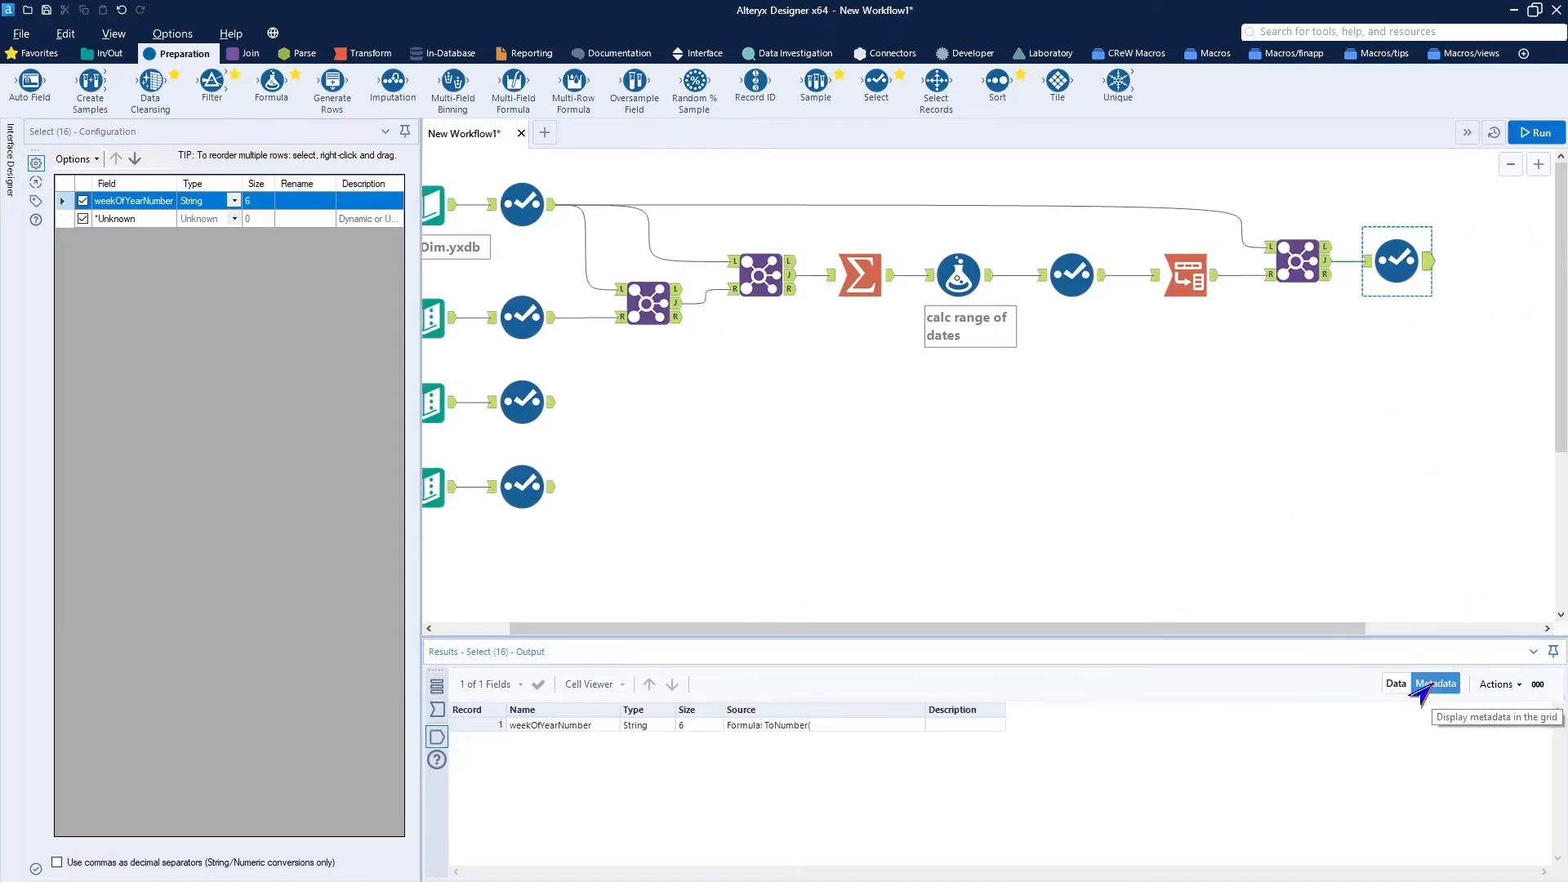
click(1393, 685)
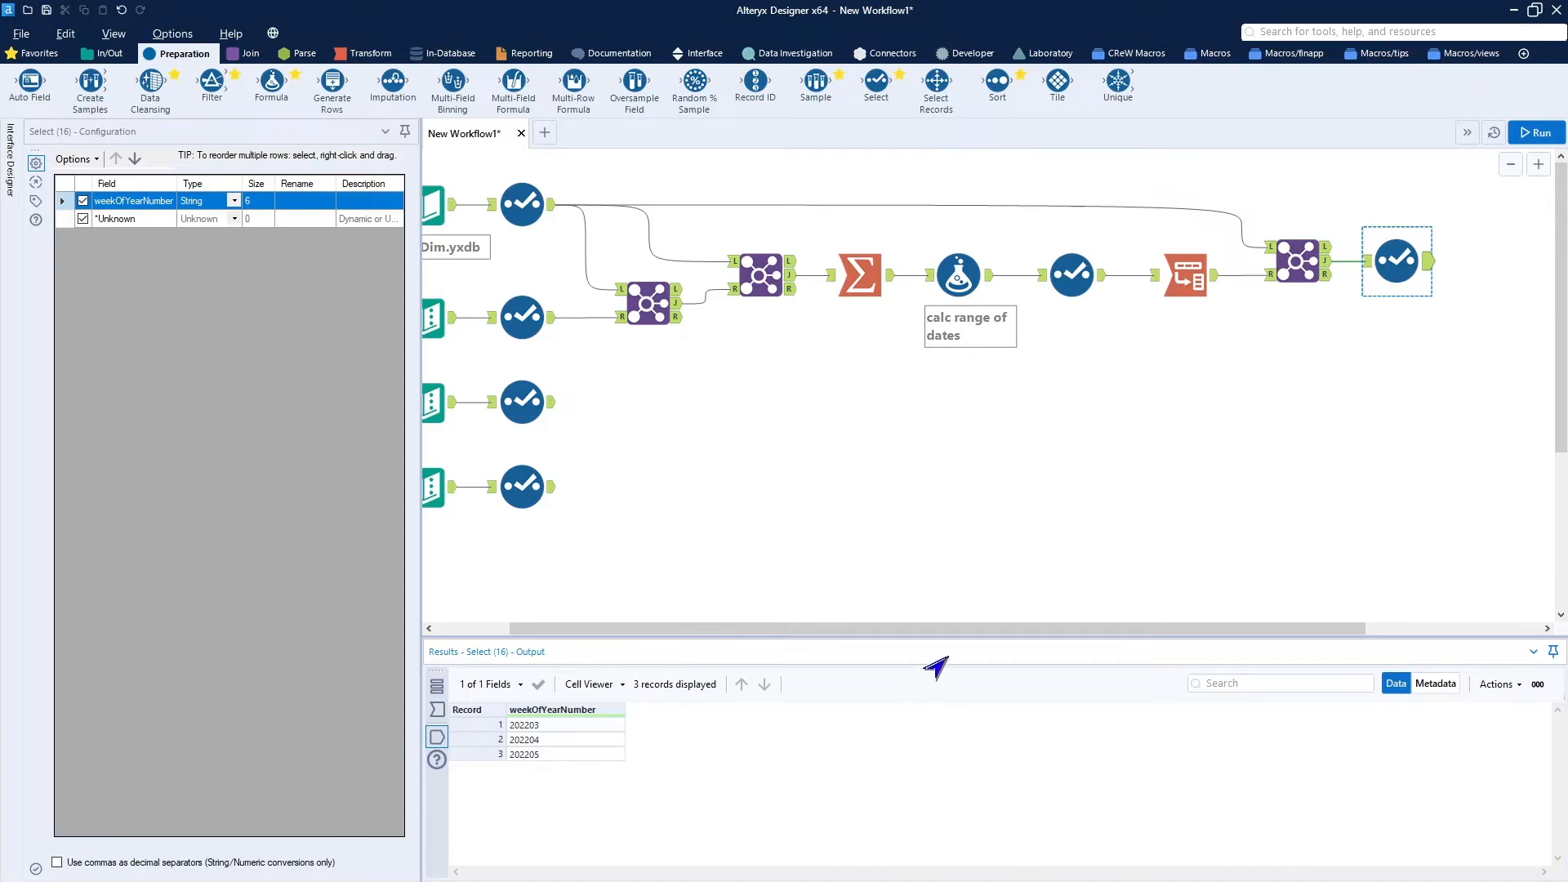
Feed the first Join's right input from the second Text Input's Select tool instead of the first's, and run the workflow
drag(969, 637, 890, 636)
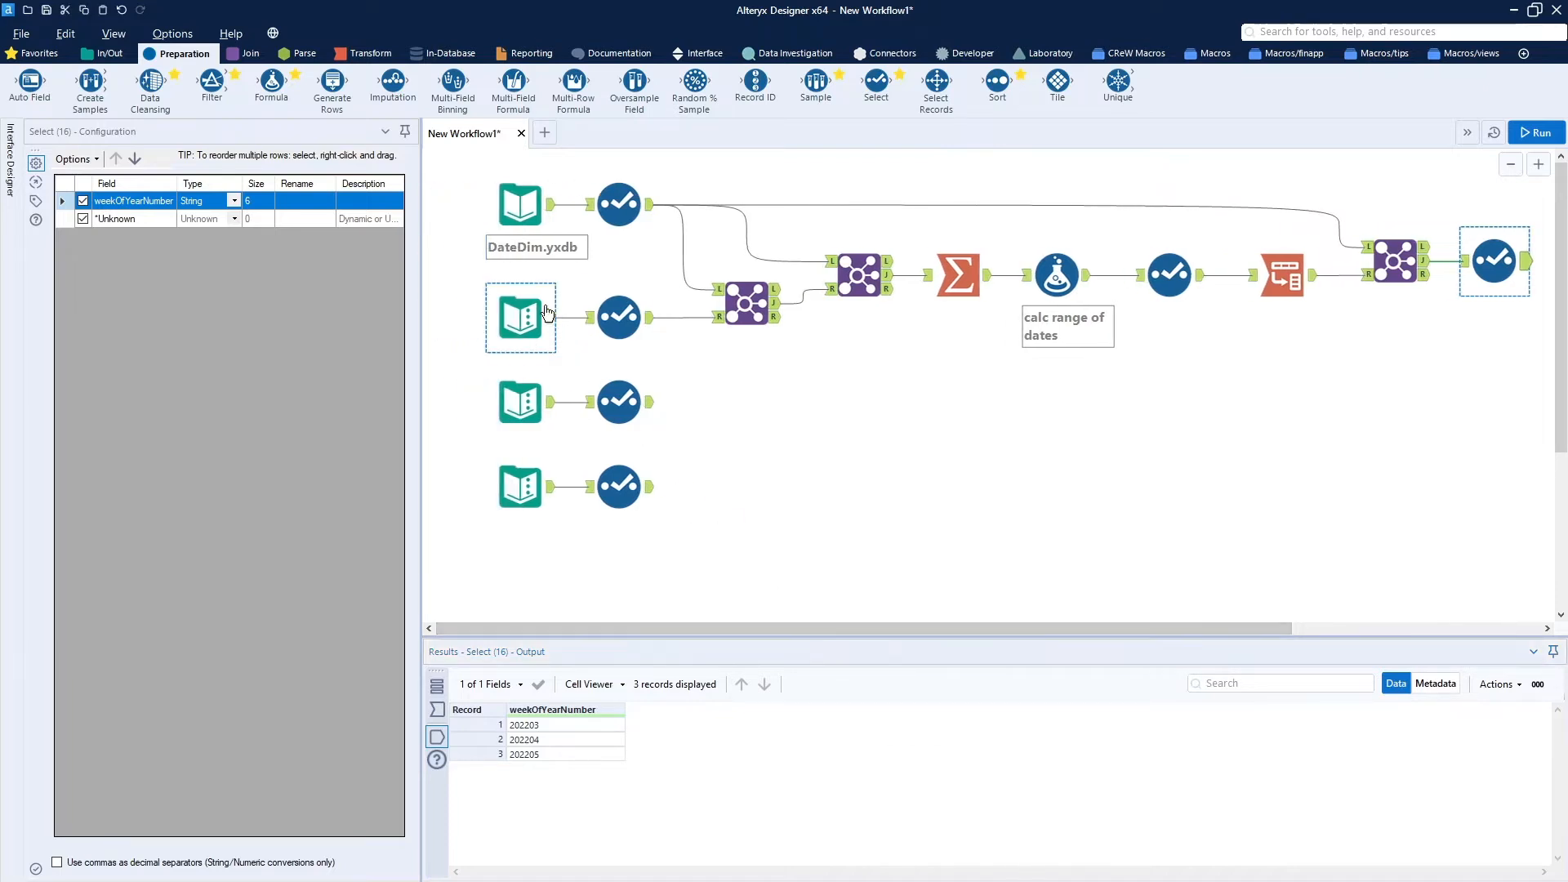
click(516, 314)
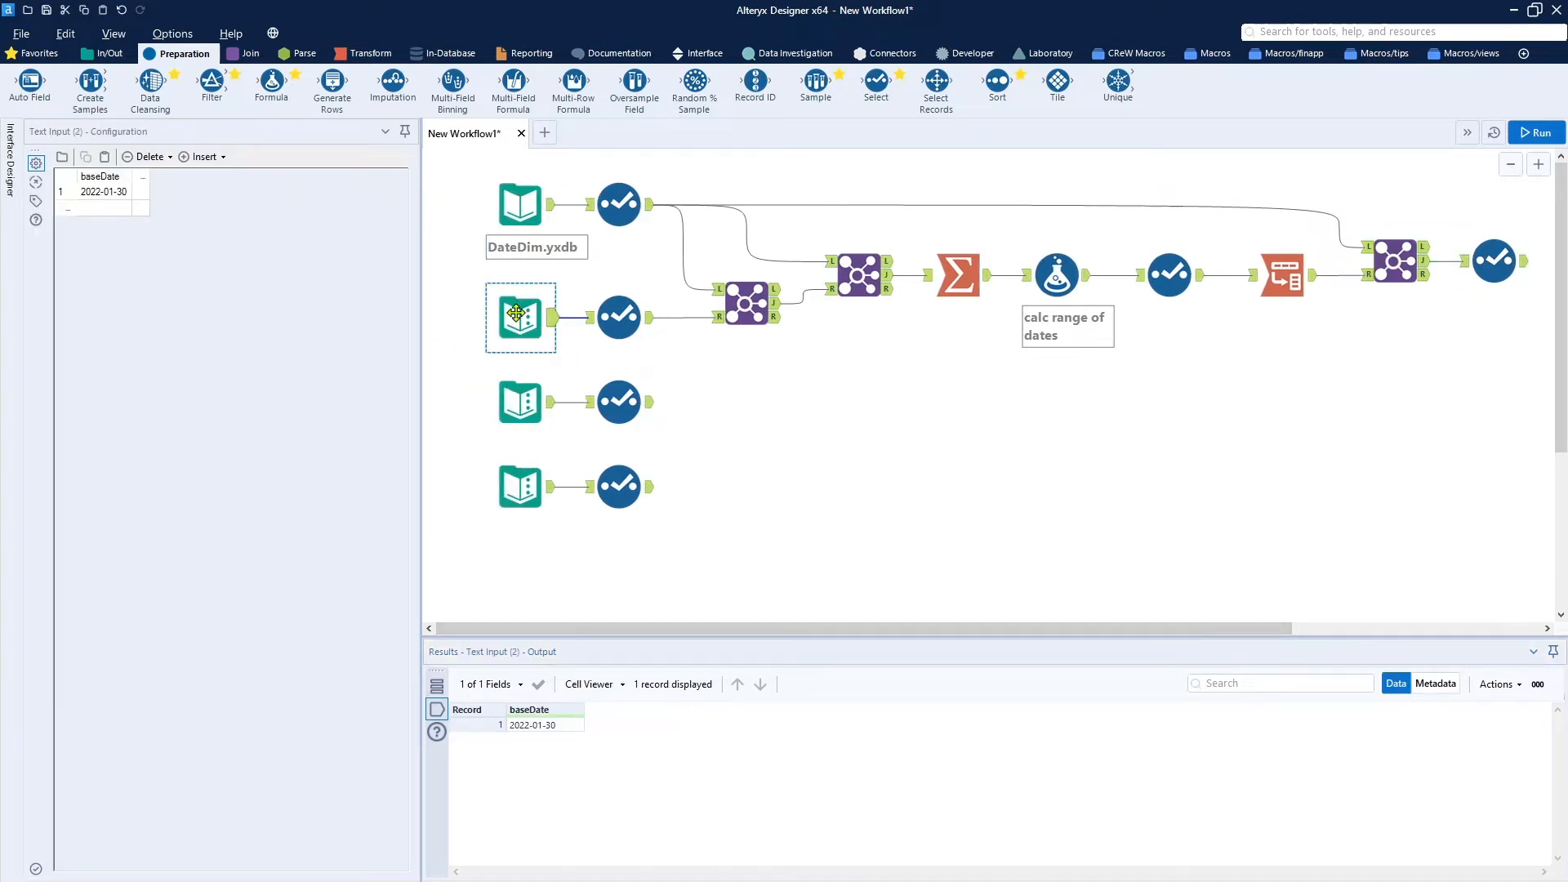
click(667, 319)
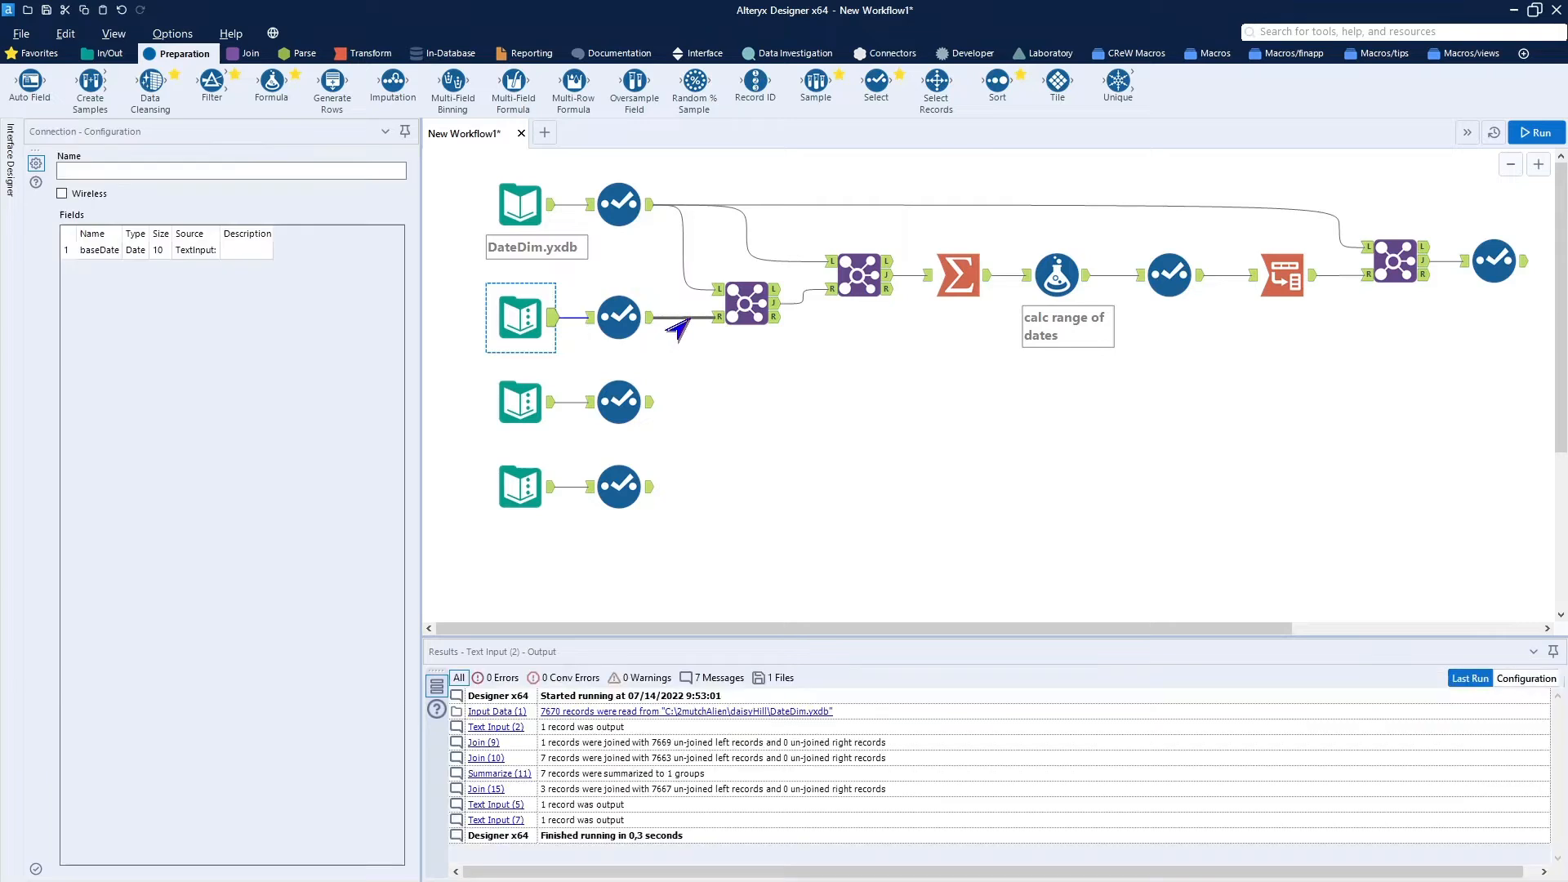
drag(650, 401, 719, 317)
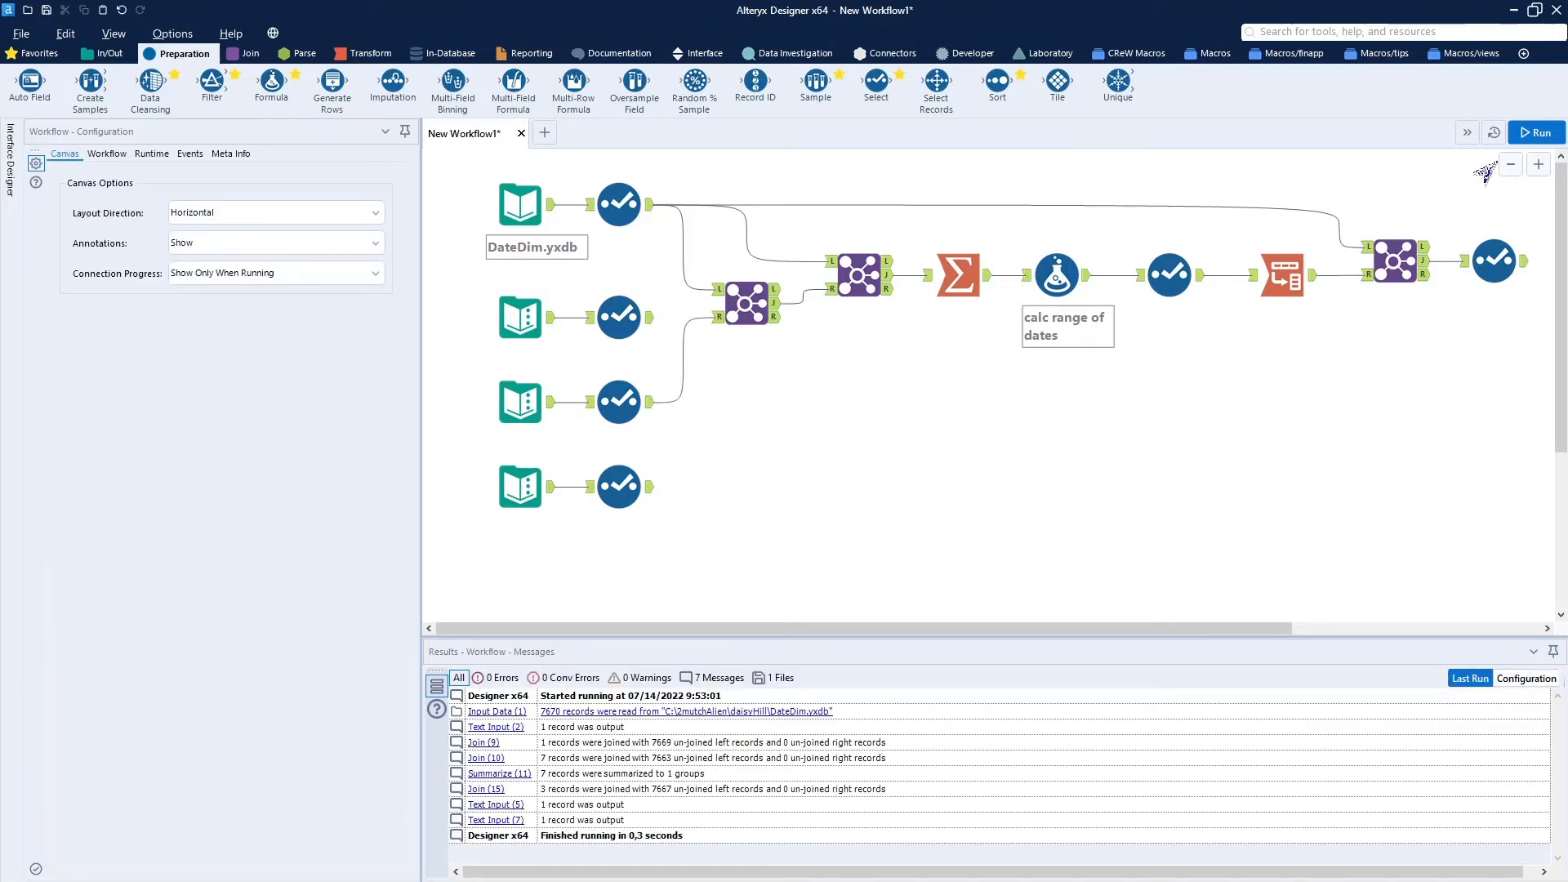
click(1524, 135)
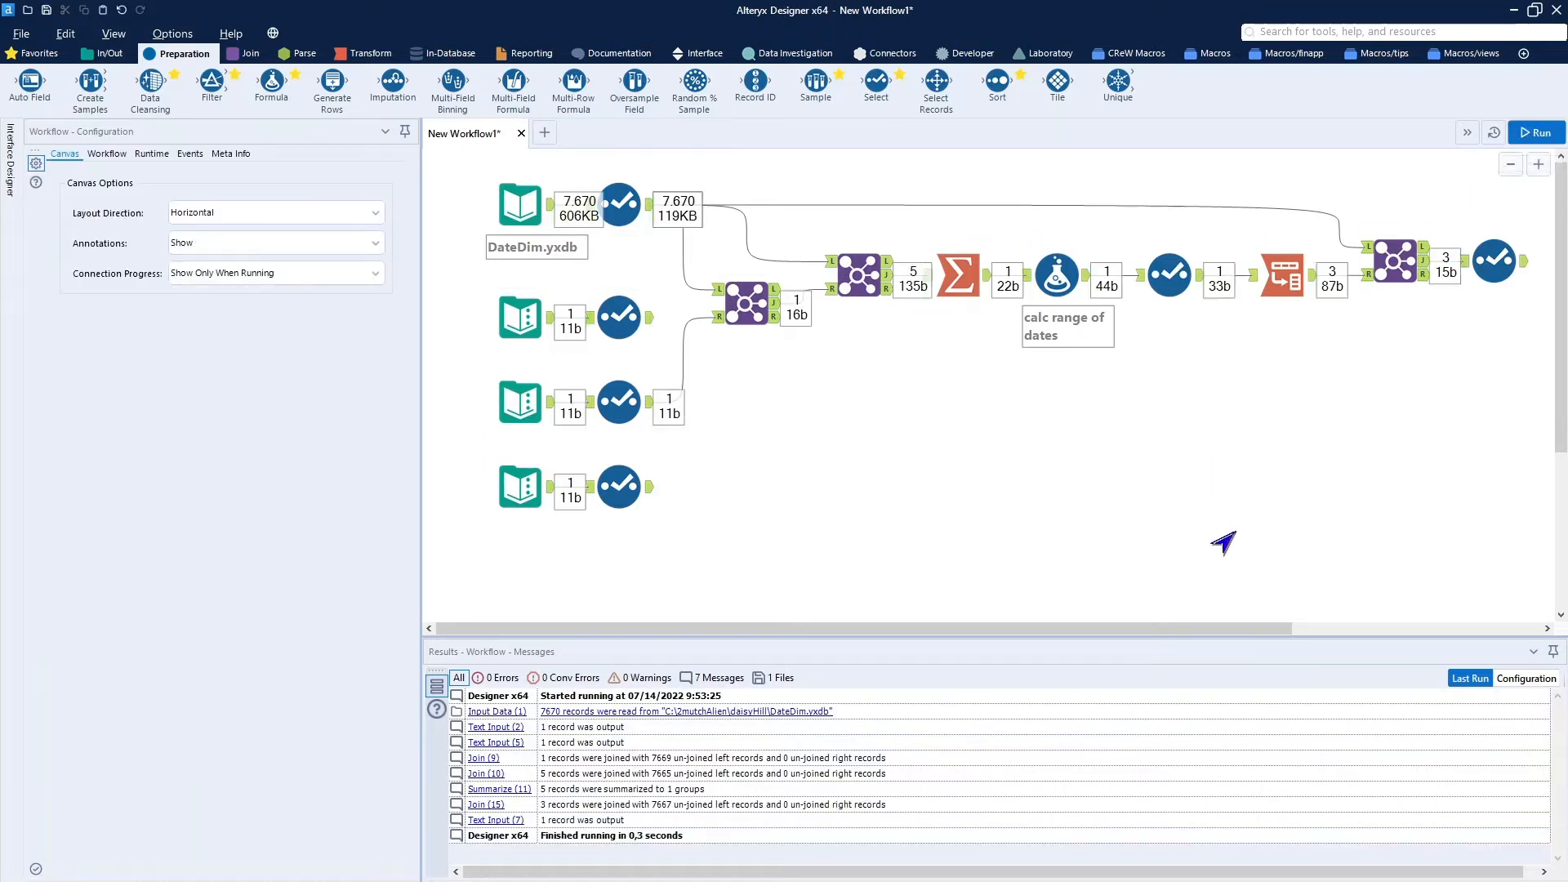
drag(1183, 630, 1337, 633)
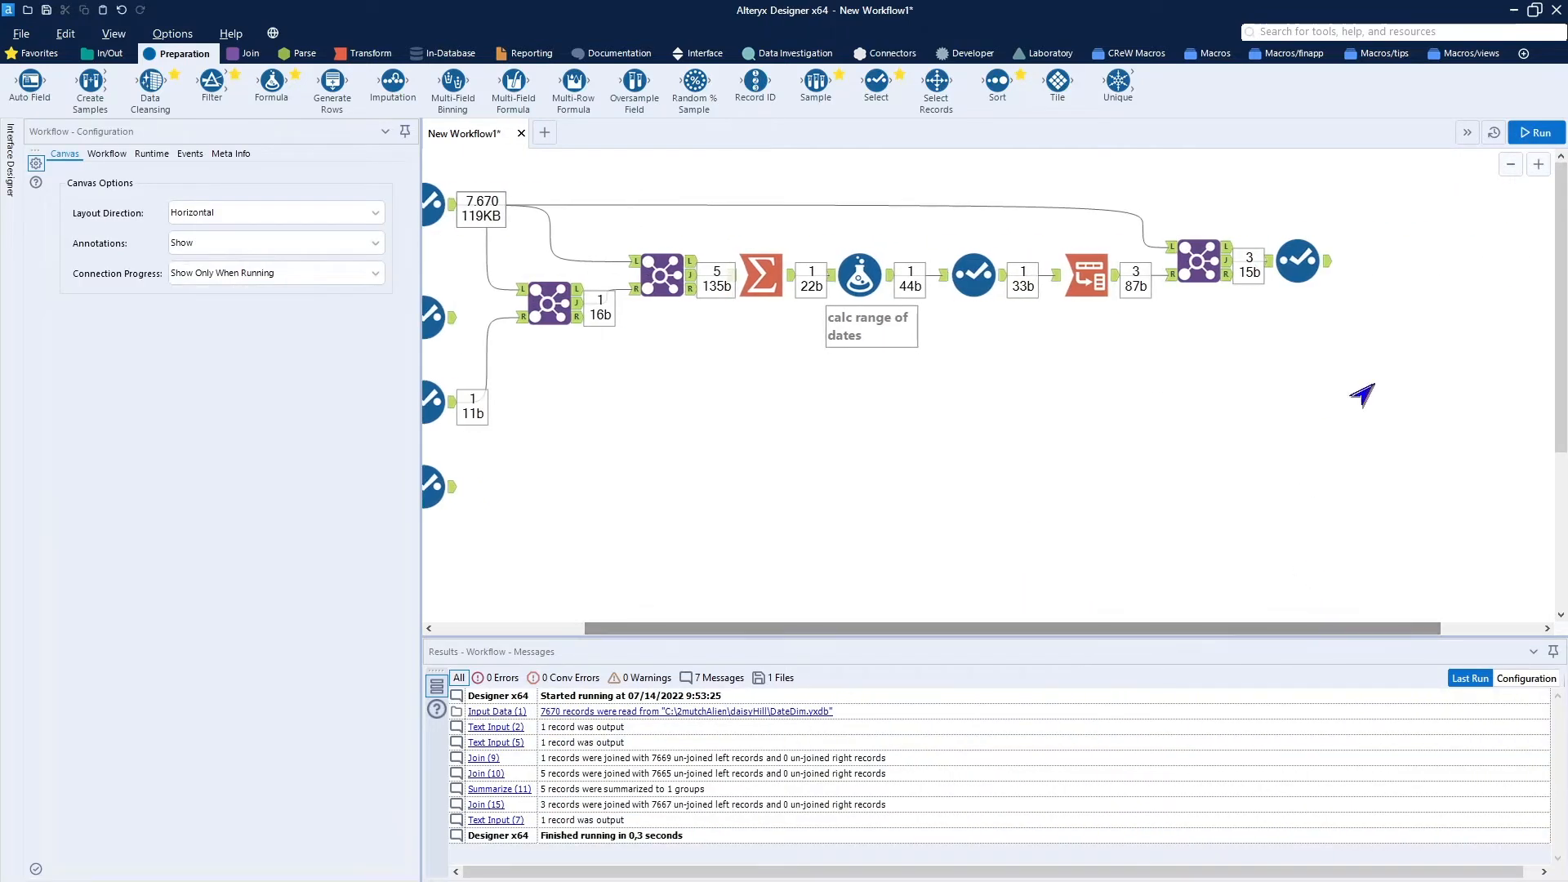
View the final Select tool's output, then feed the first Join's right input from the third Text Input's Select tool instead of the second's
click(1316, 265)
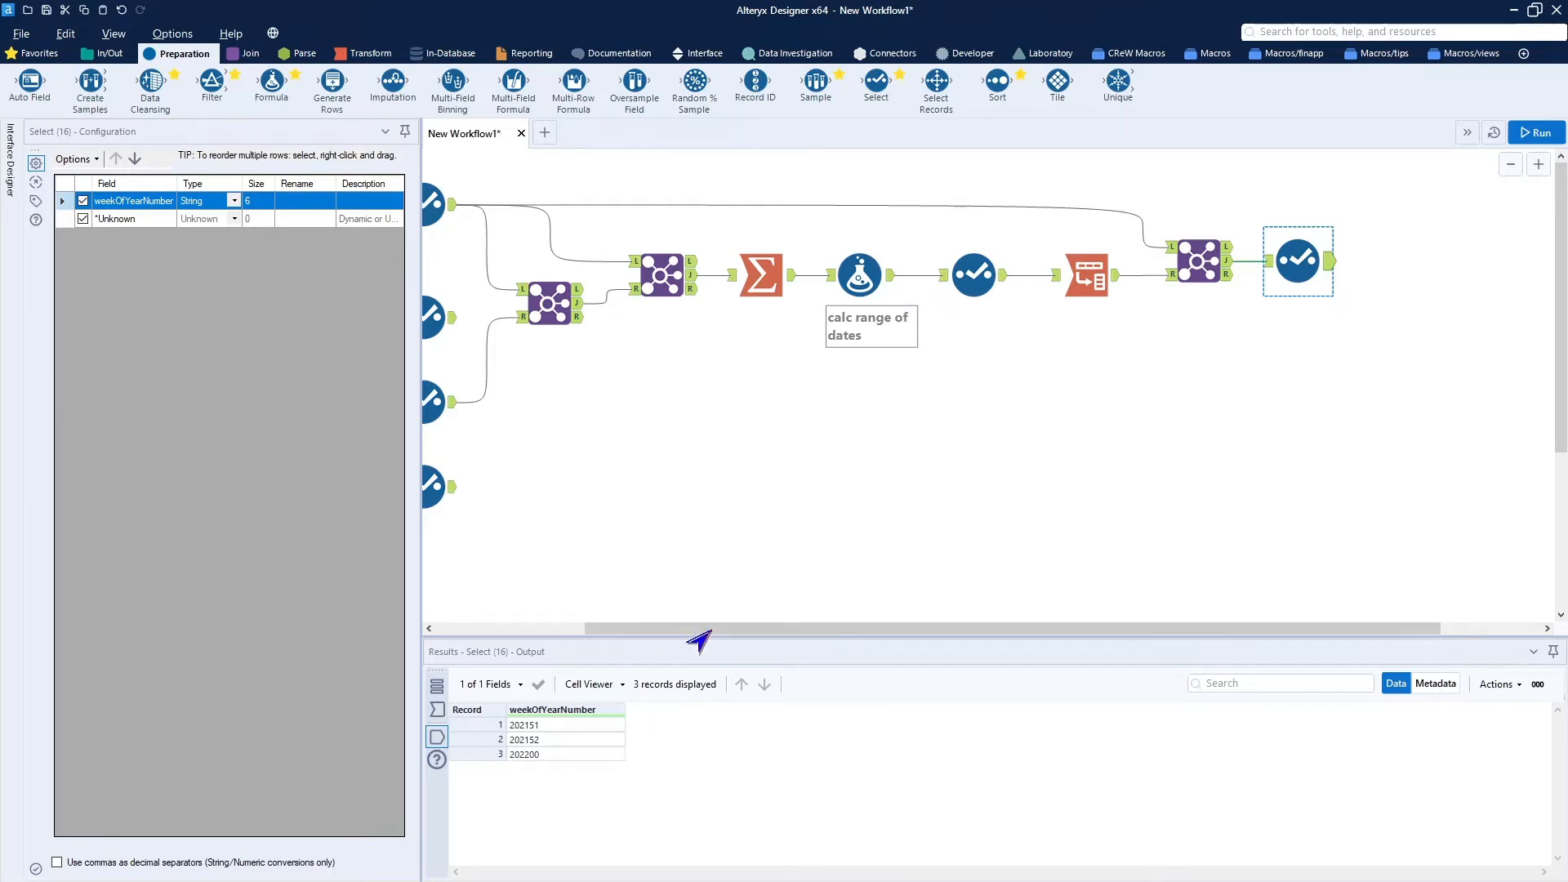
drag(707, 629, 510, 649)
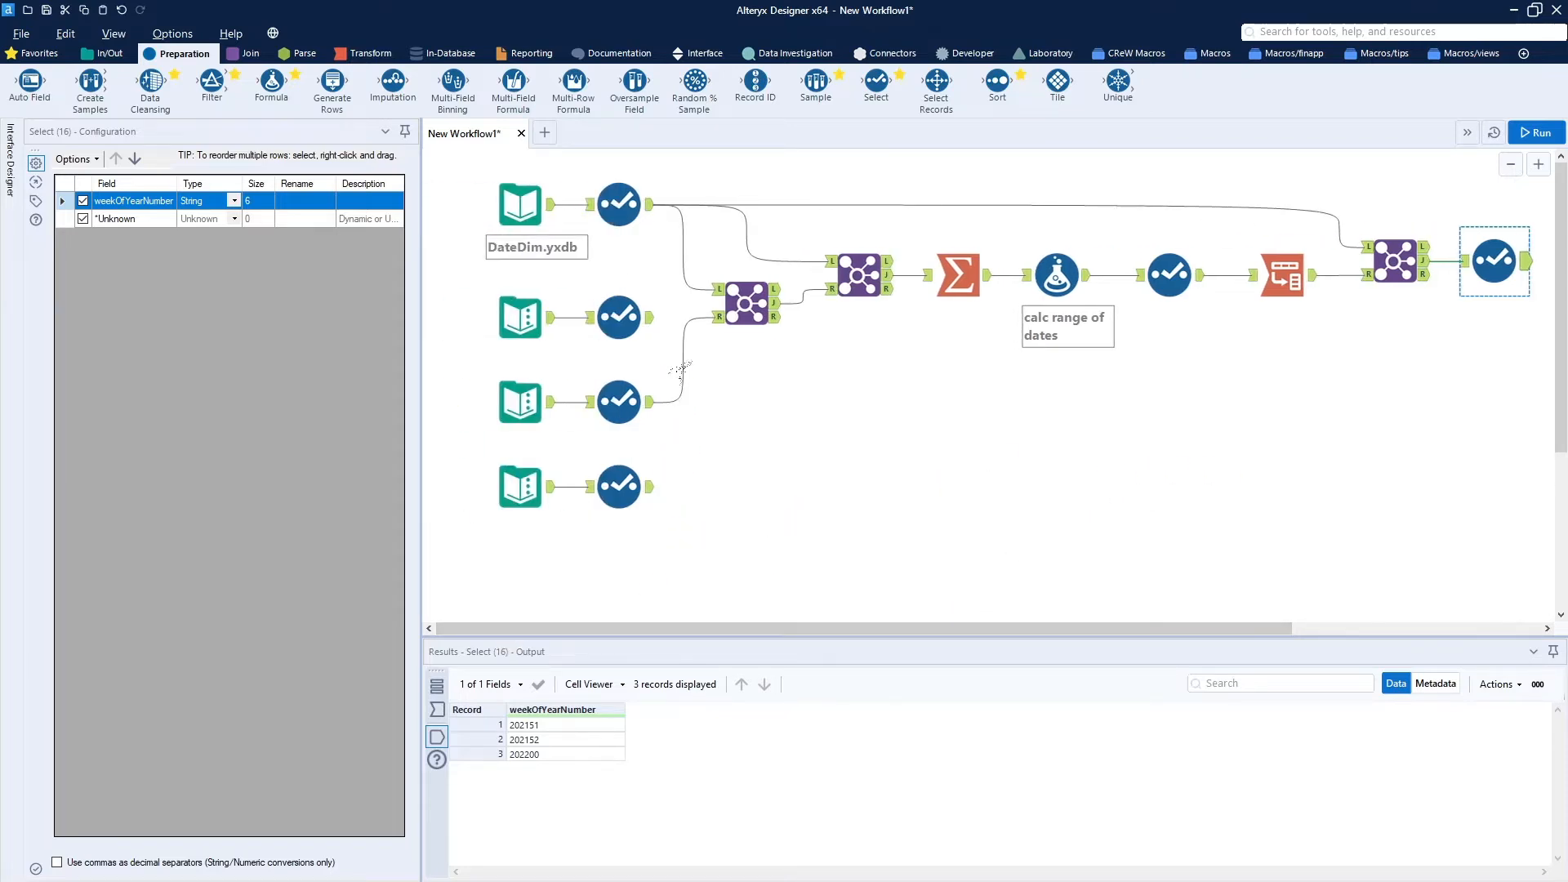
click(665, 386)
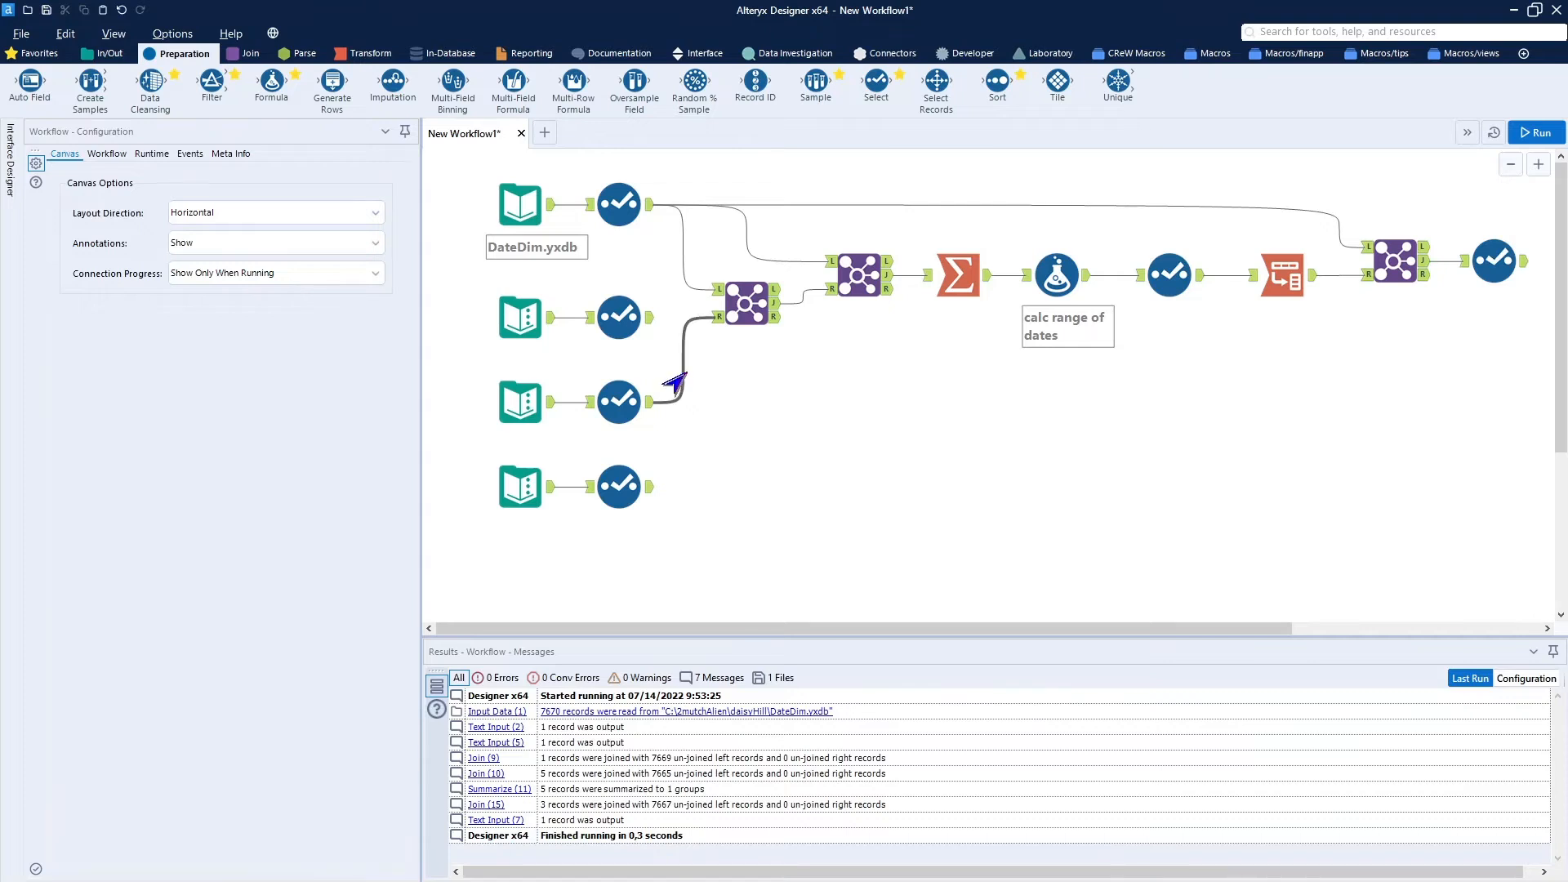
click(671, 386)
key(Delete)
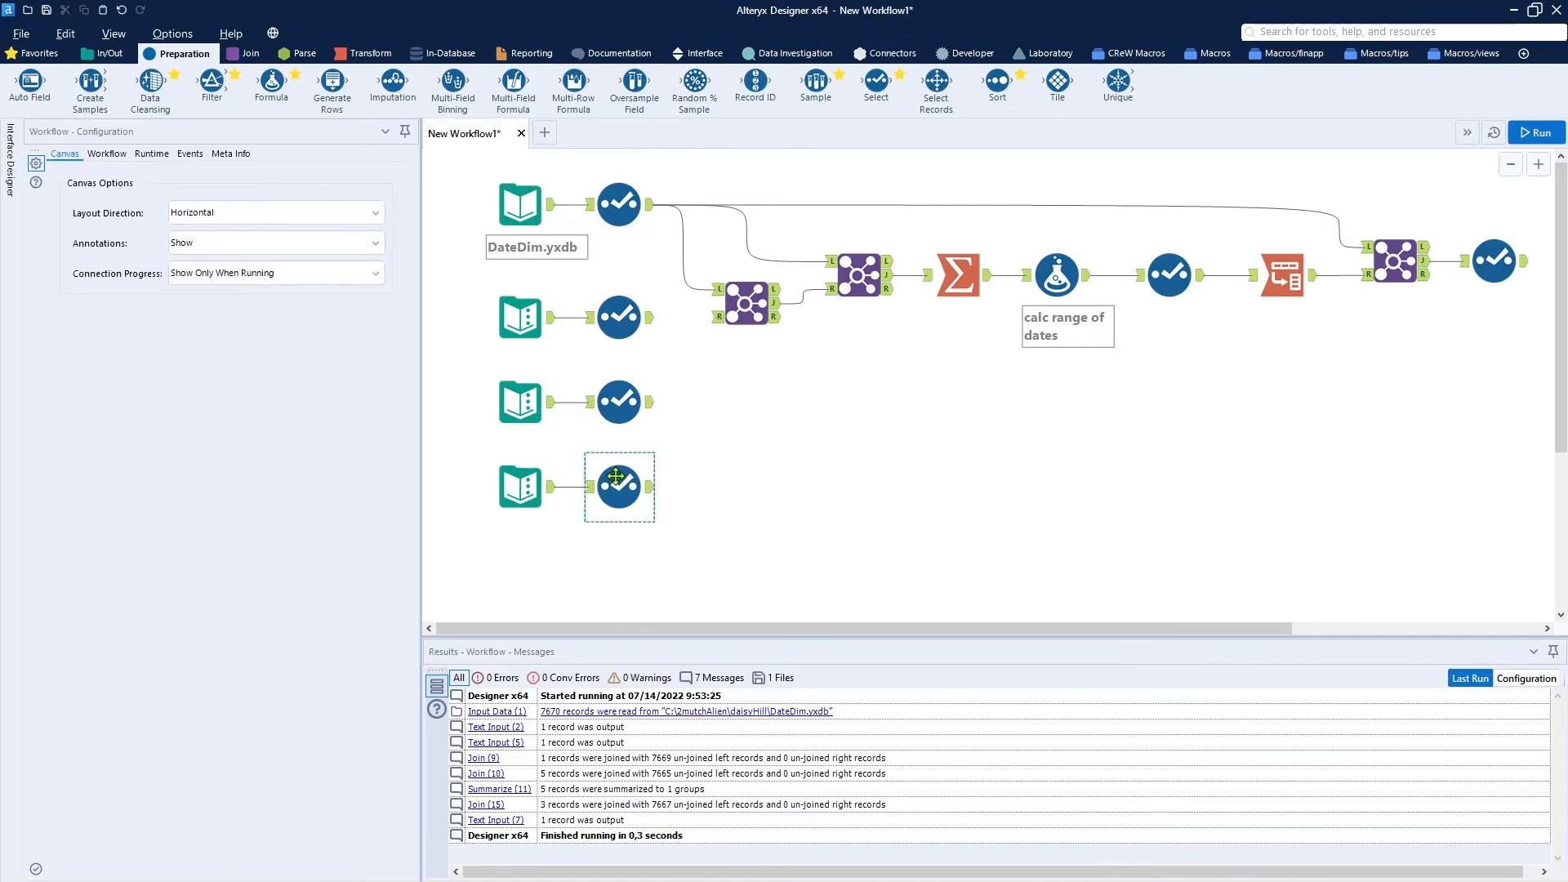
drag(651, 487, 720, 317)
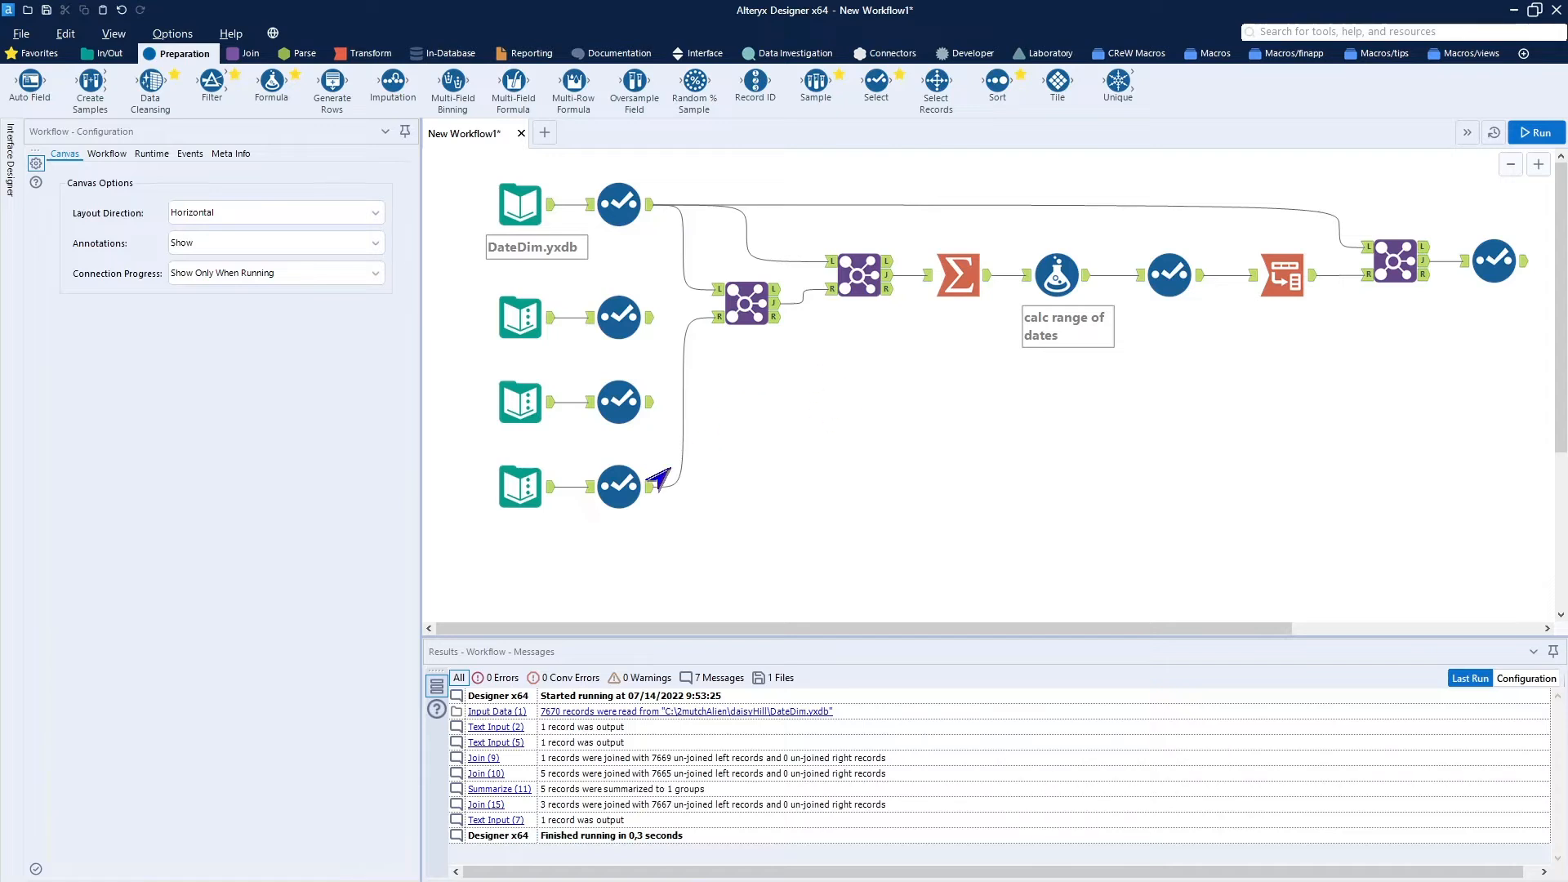
Check the third Text Input's base date, run the workflow and view the final Select tool's output
click(513, 498)
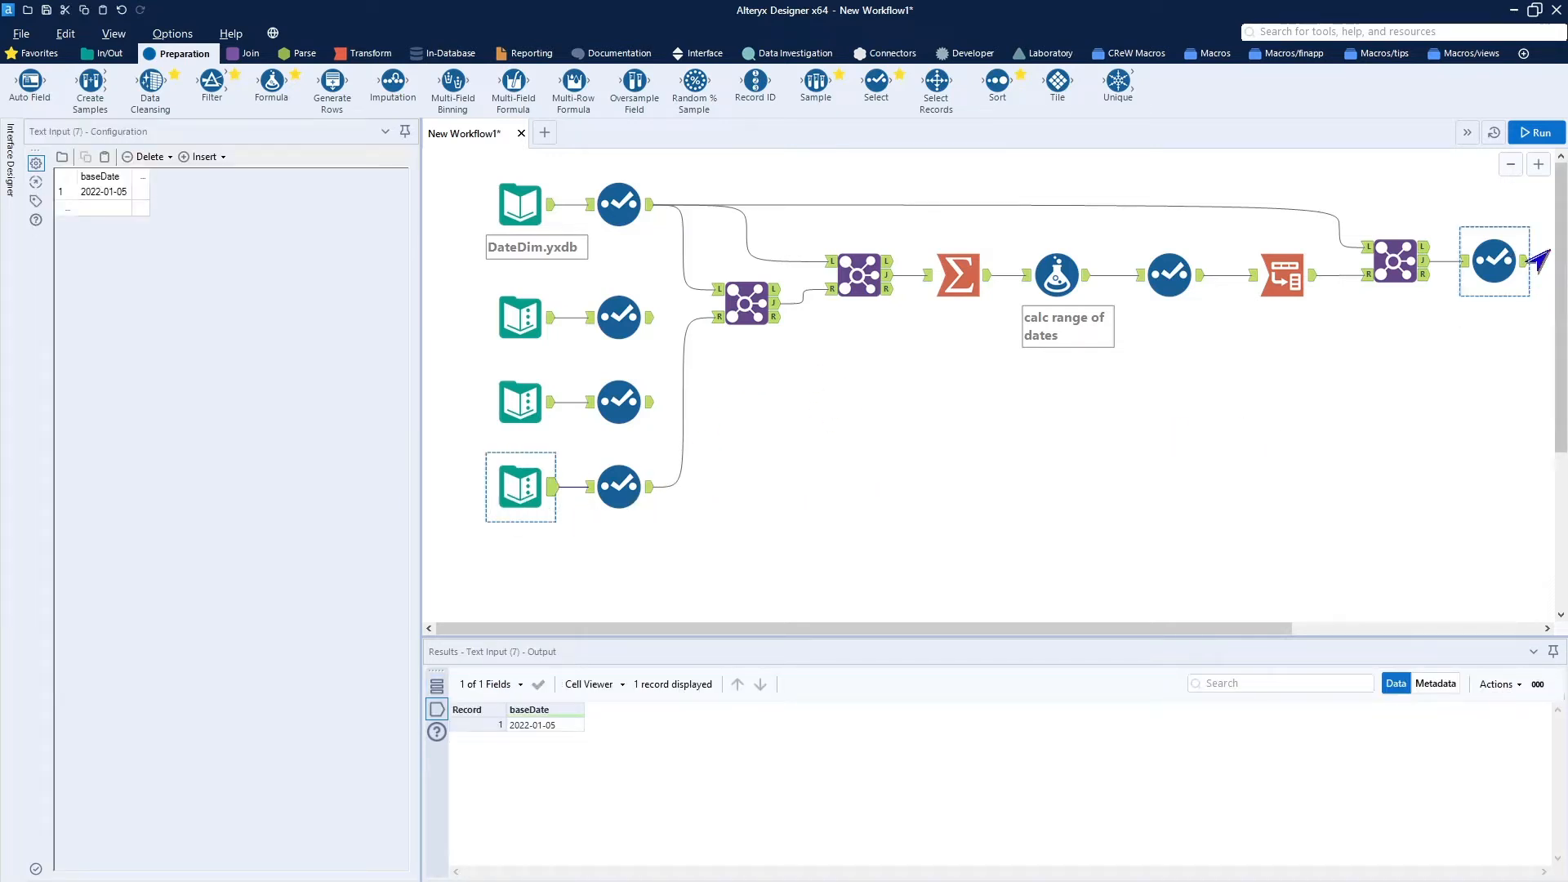
click(1529, 134)
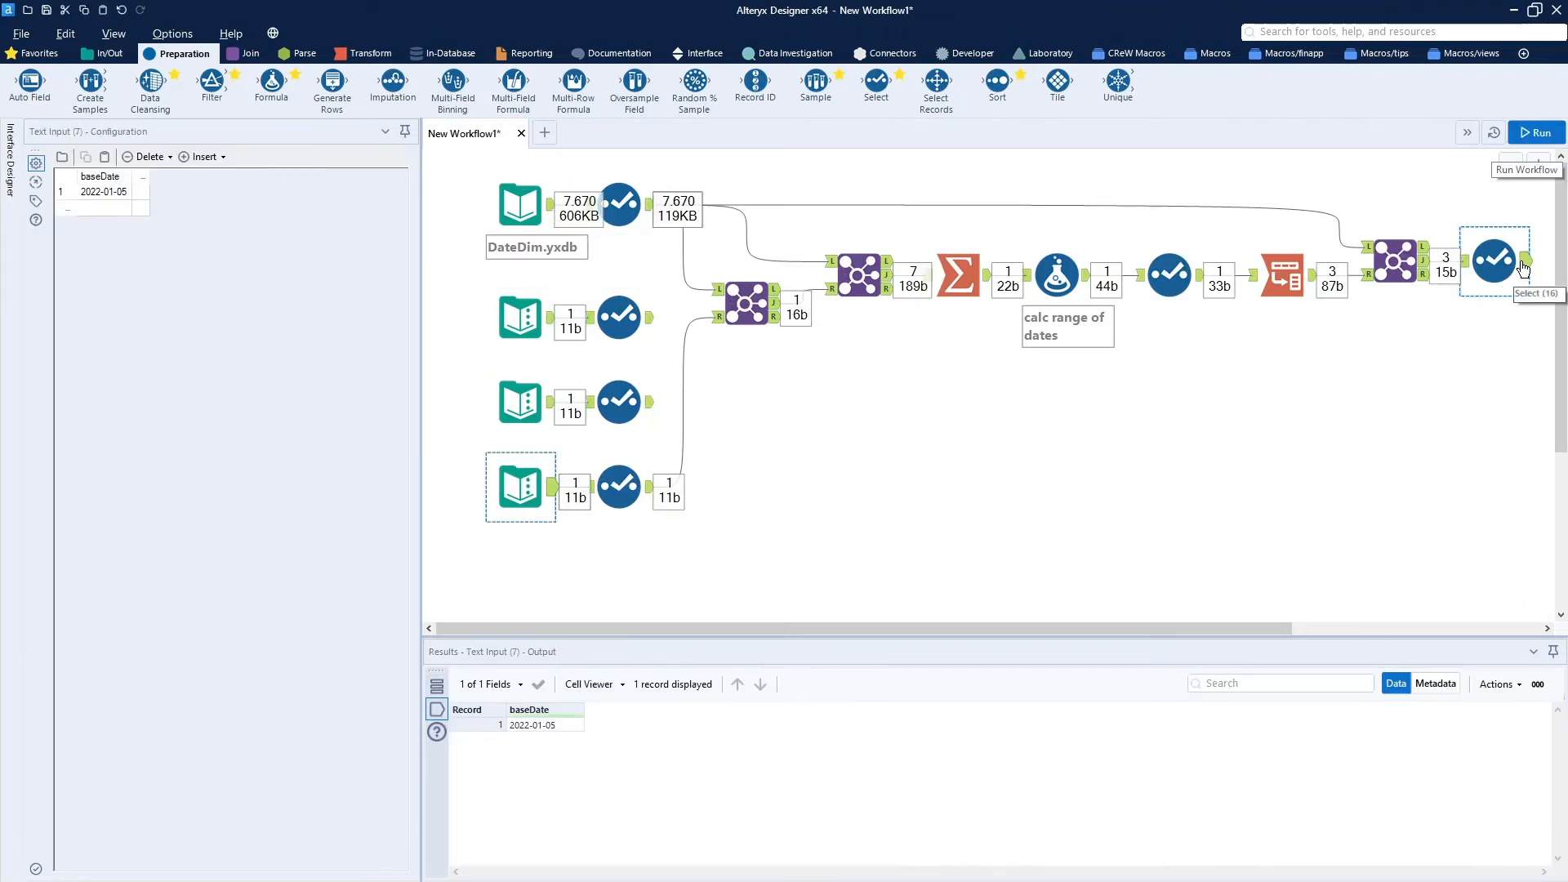
click(1518, 279)
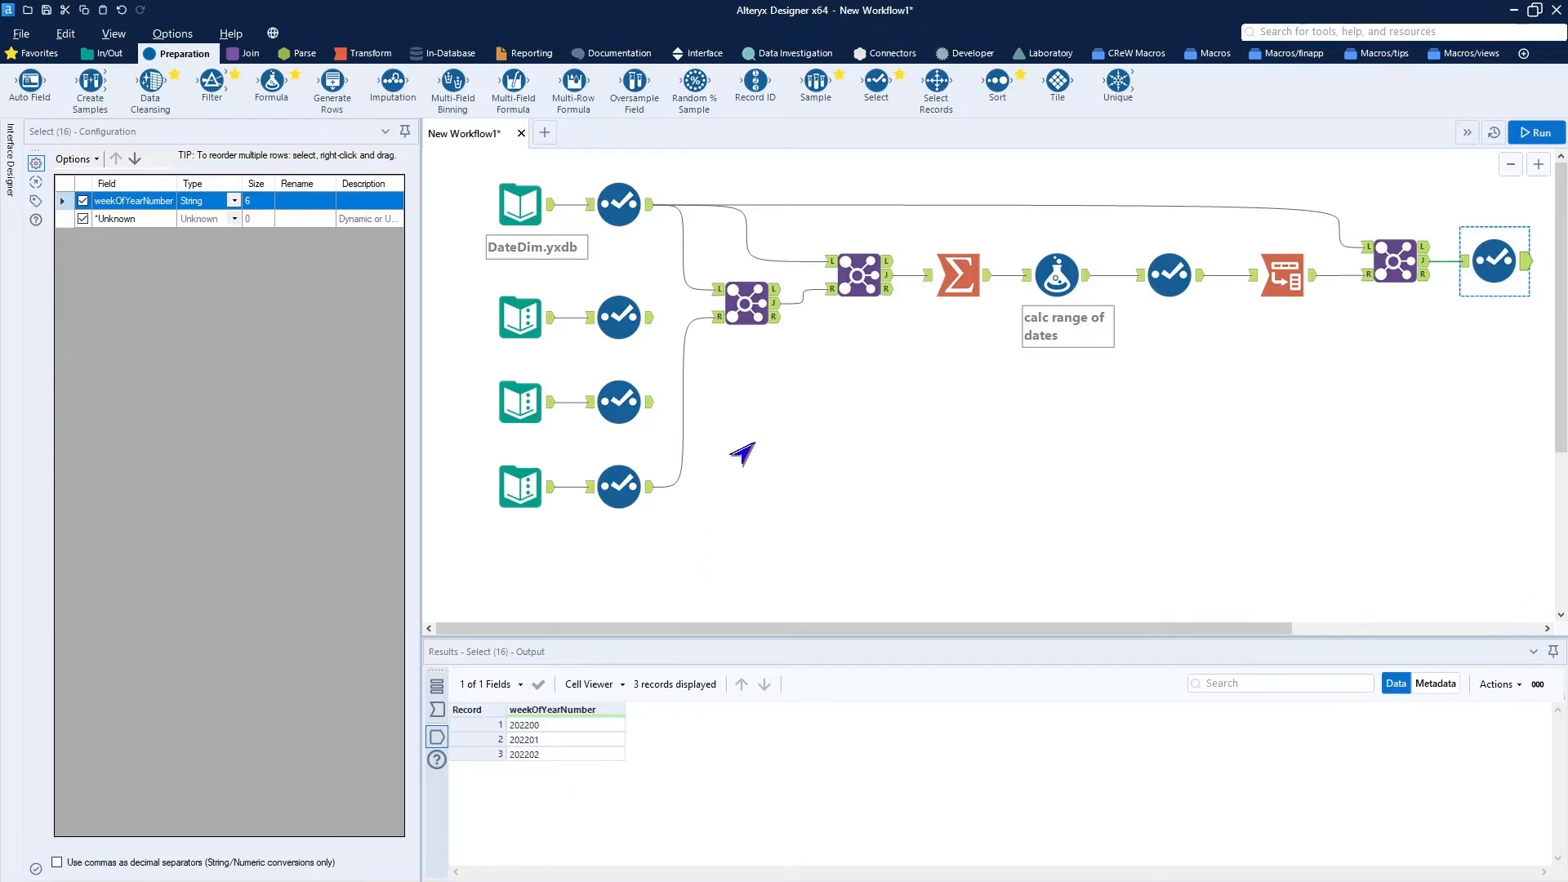
Reconnect the first Join's right input to the first Text Input's Select tool in place of the third's
click(673, 432)
key(Delete)
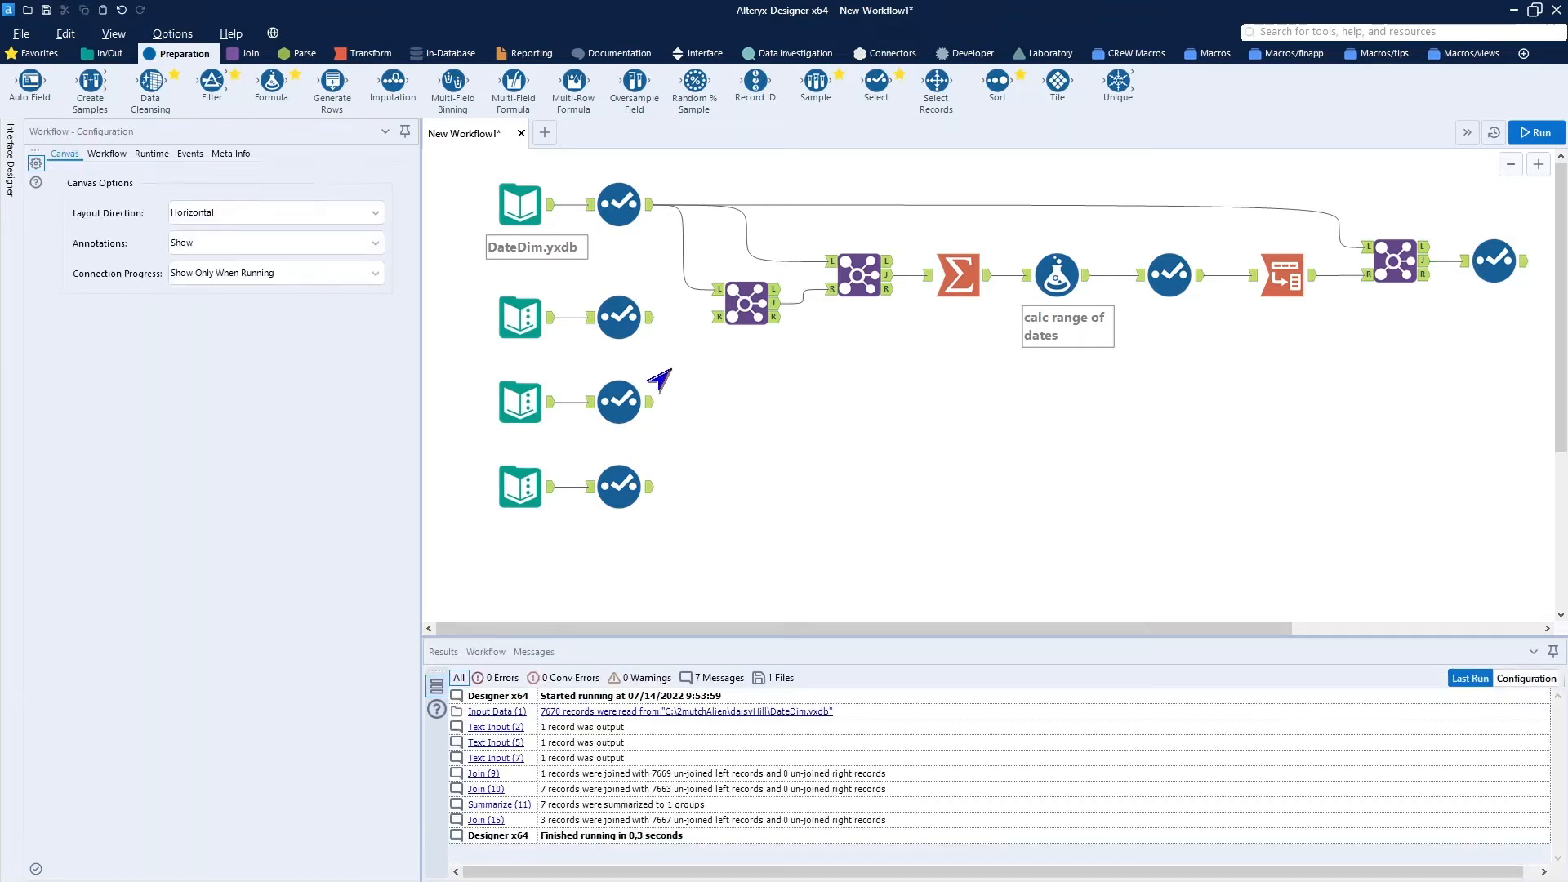
drag(652, 328, 719, 317)
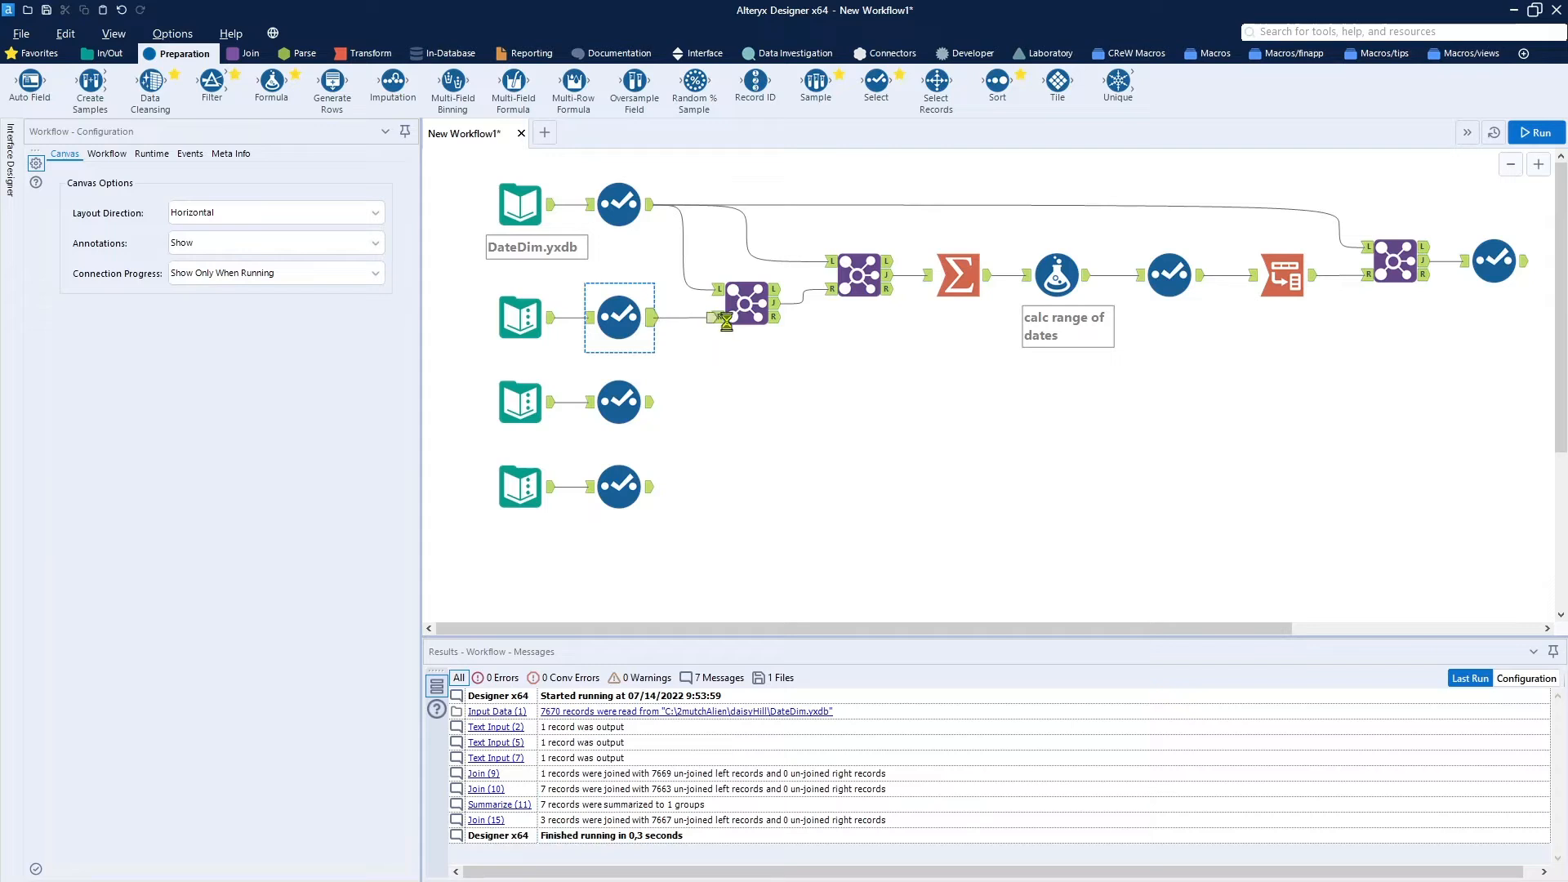
Move the two unconnected Text Input and Select pairs clear below the workflow, and shift the connected Text Input away from its Select tool
drag(462, 352, 732, 531)
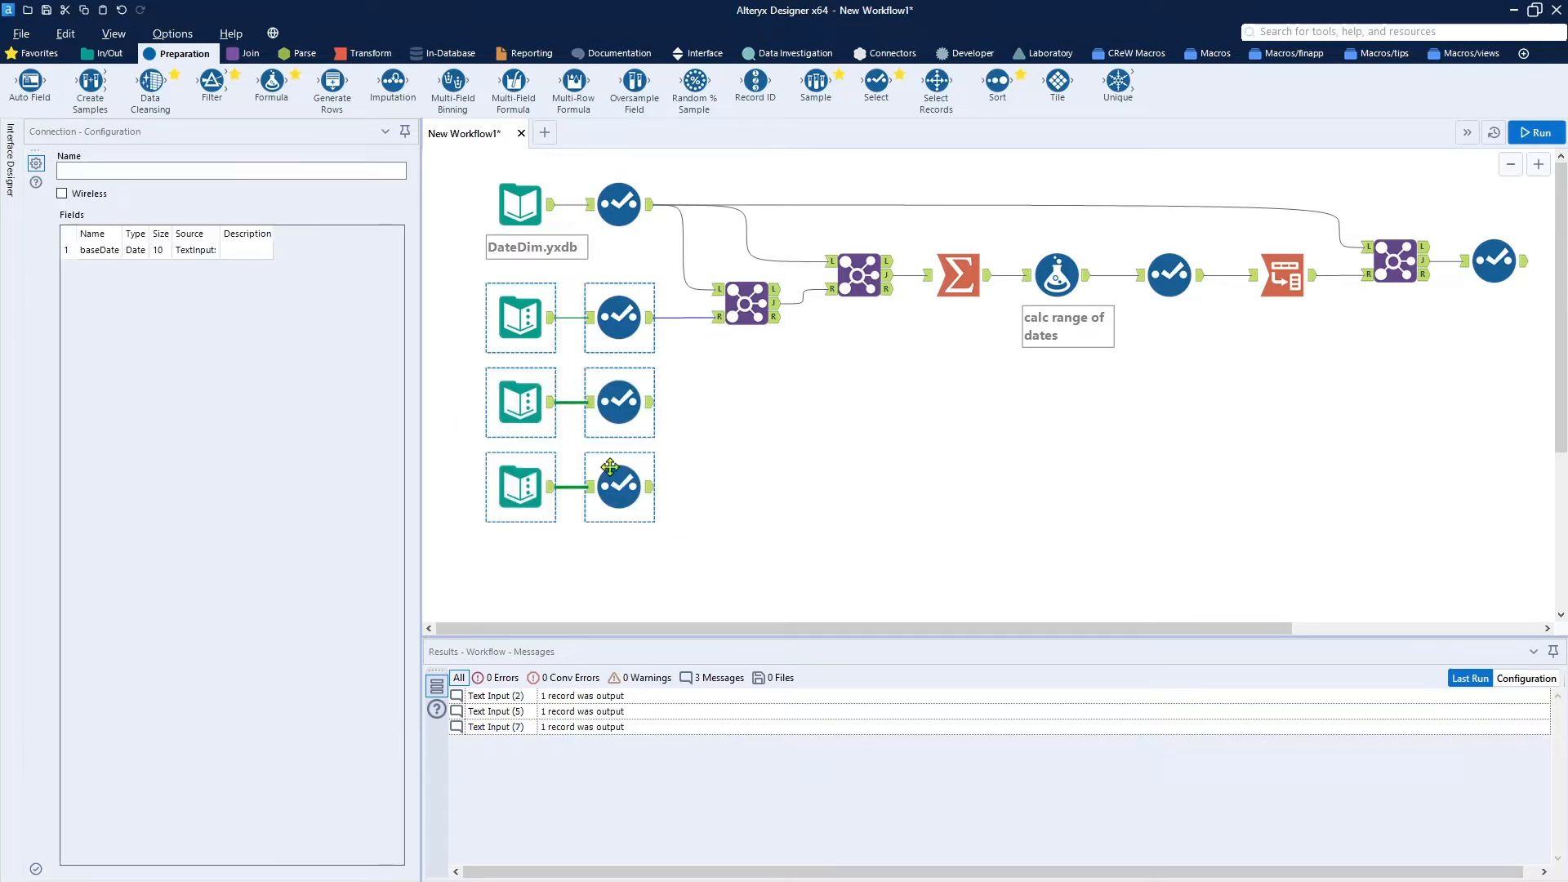
mouse_move(520, 398)
mouse_down()
mouse_move(557, 518)
mouse_move(536, 403)
mouse_up()
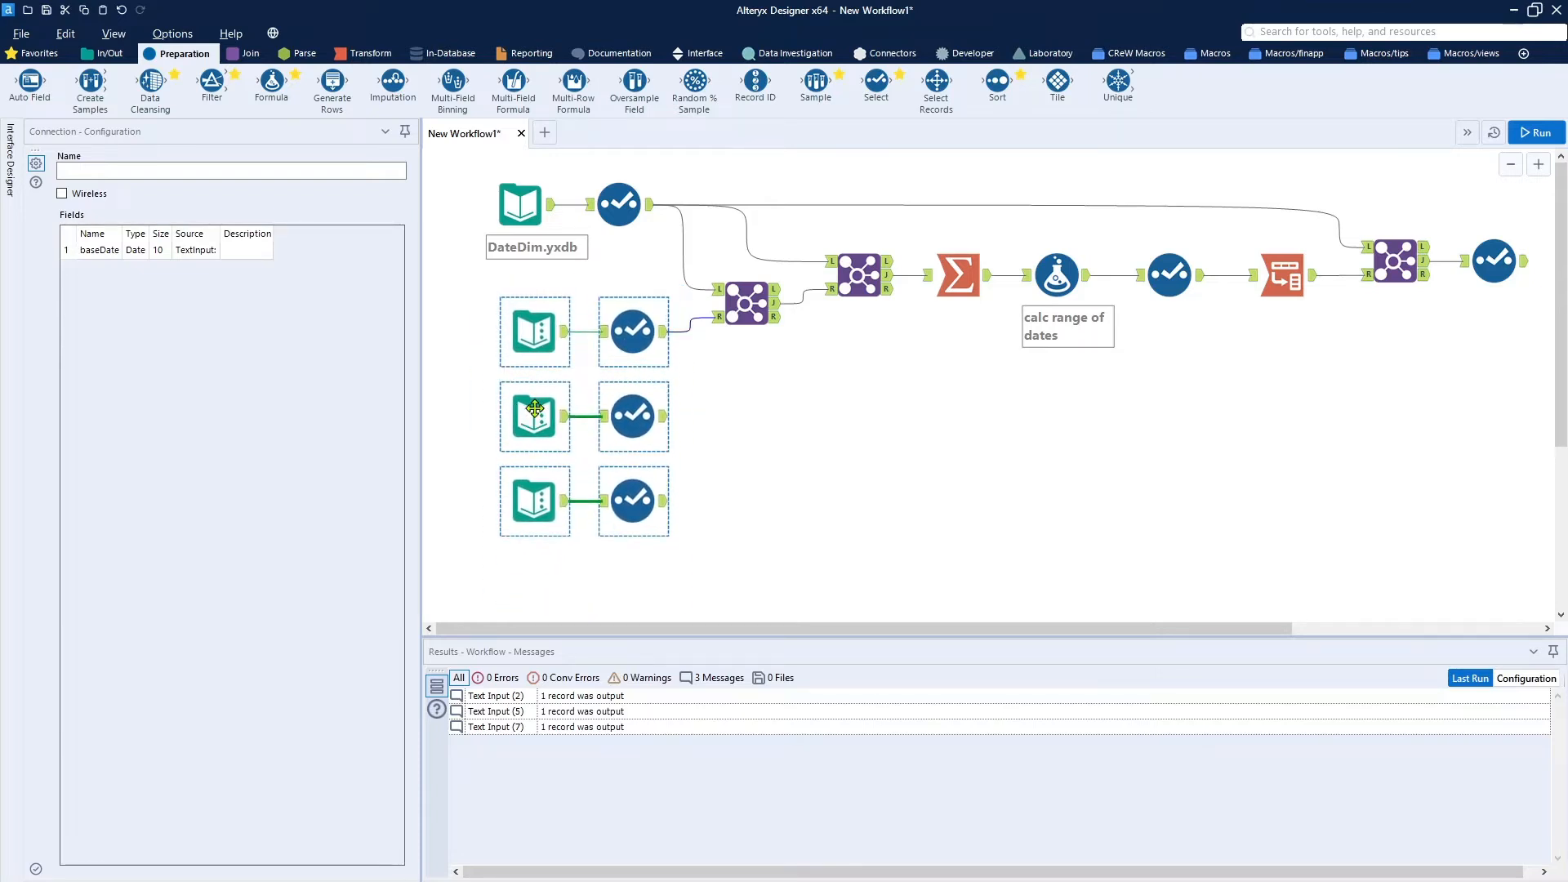
click(740, 497)
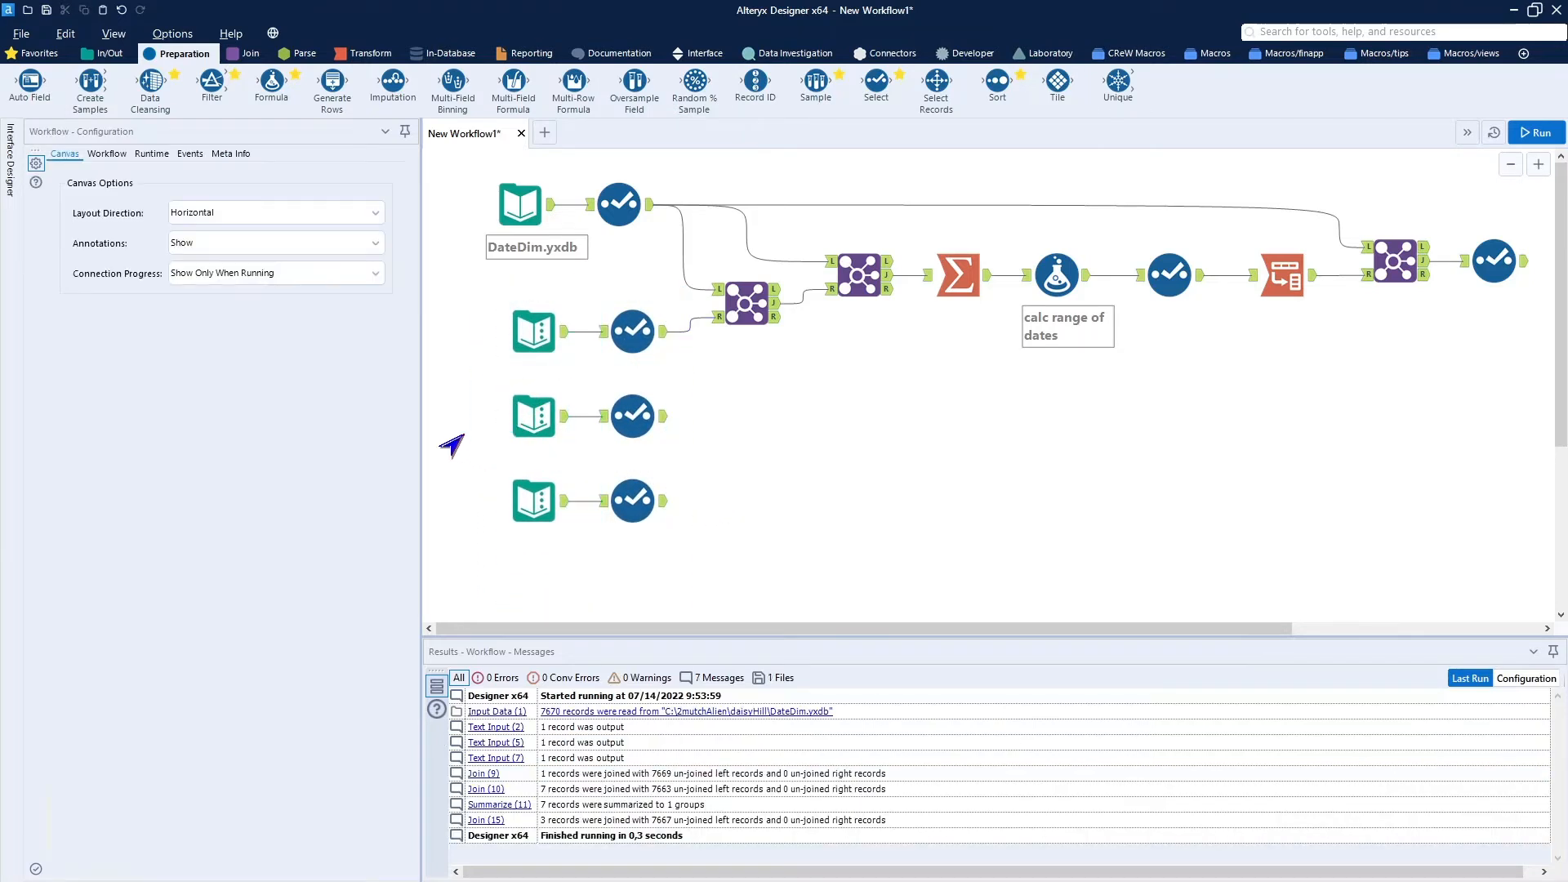
drag(461, 434, 709, 510)
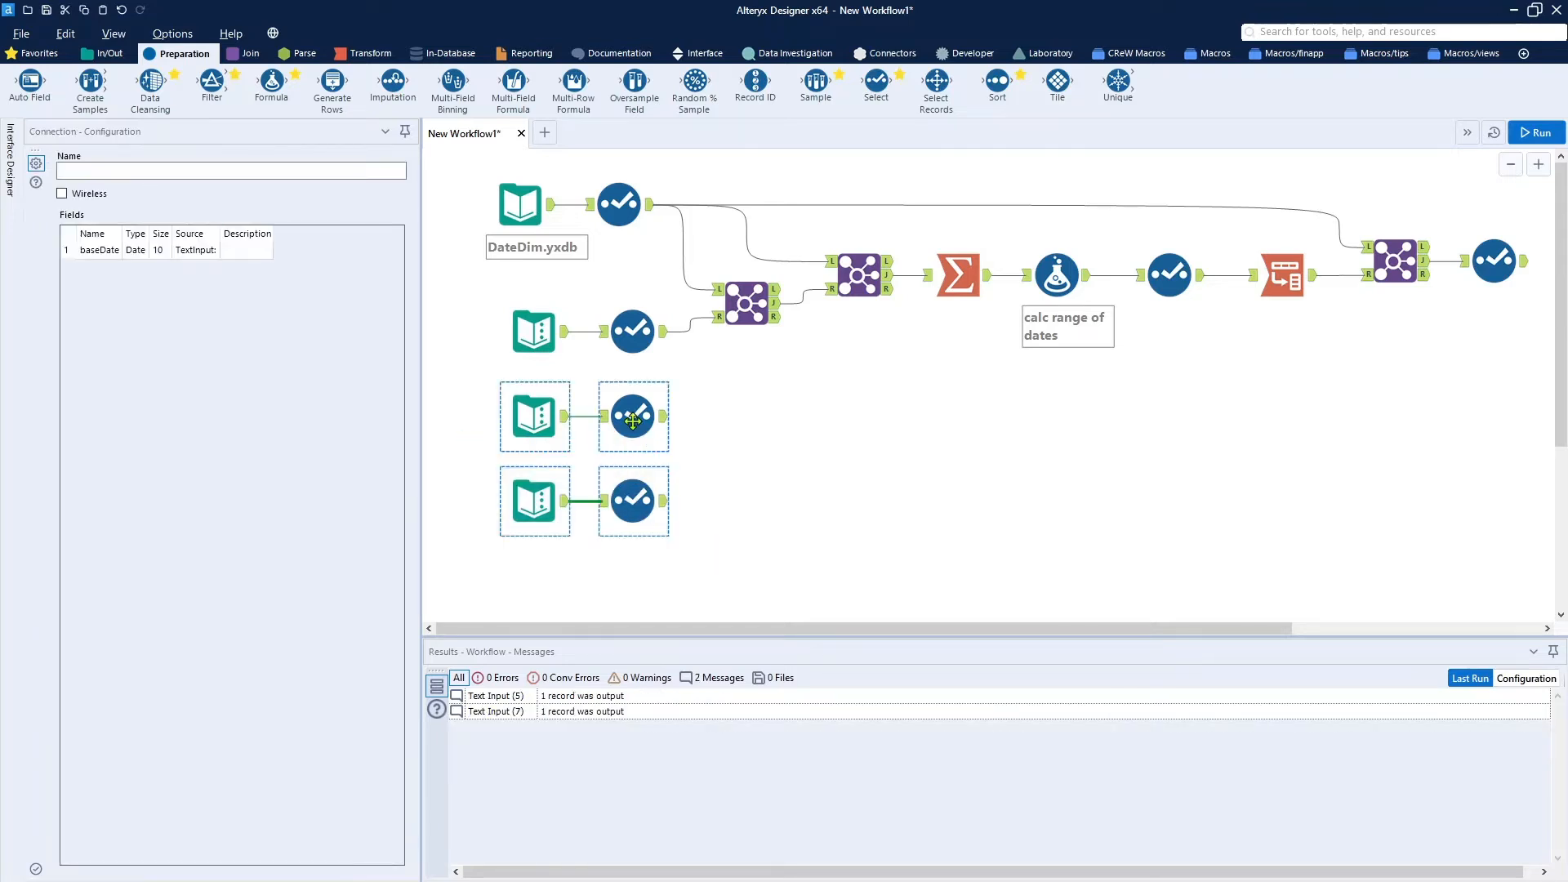
drag(635, 416, 749, 514)
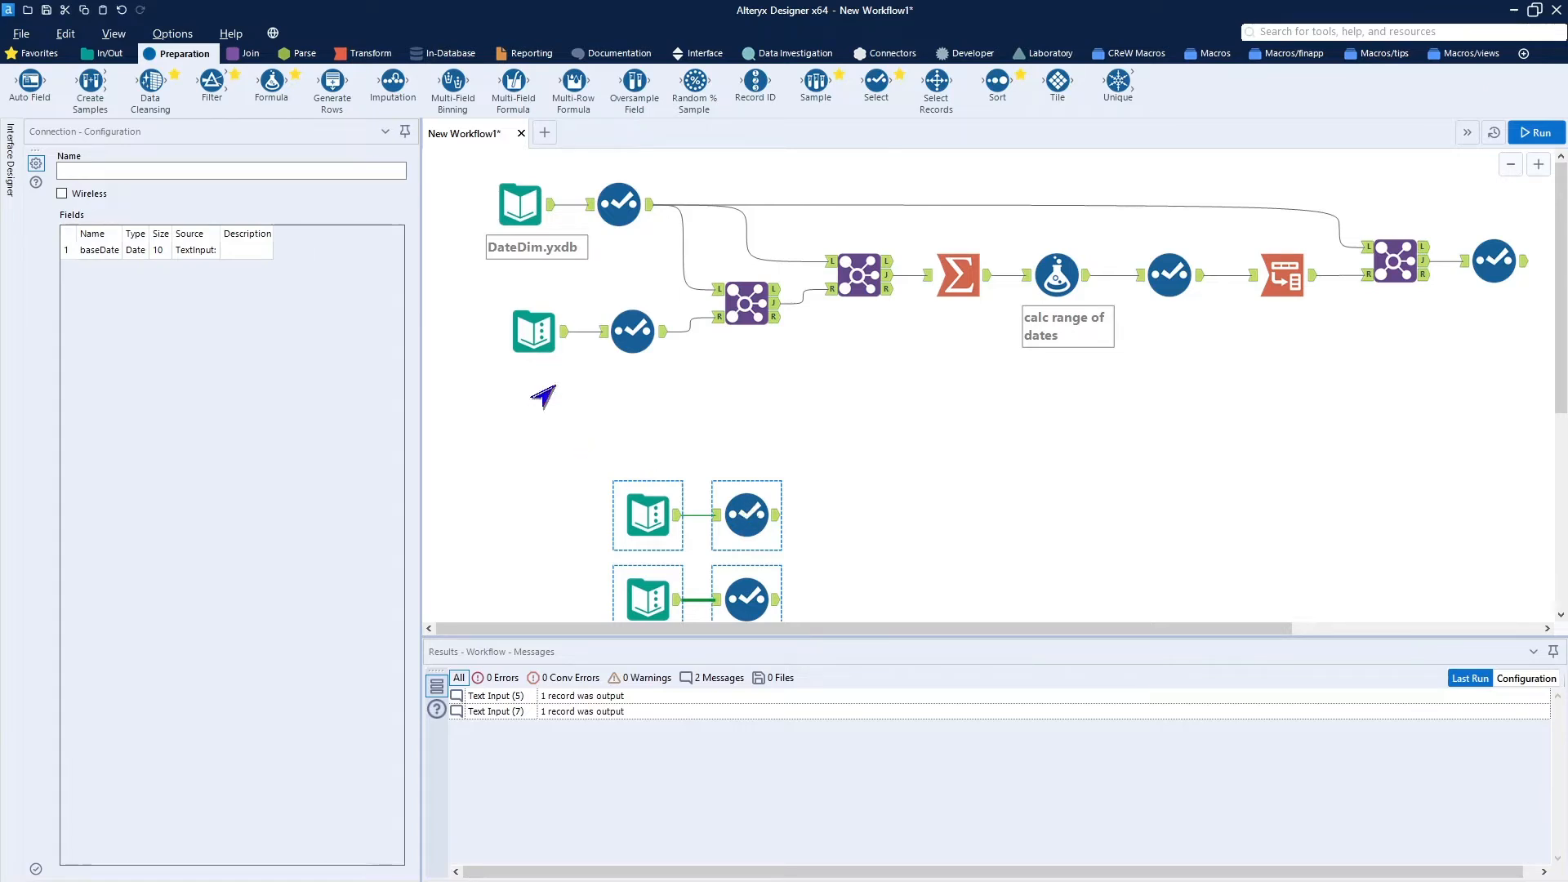
drag(534, 331, 453, 329)
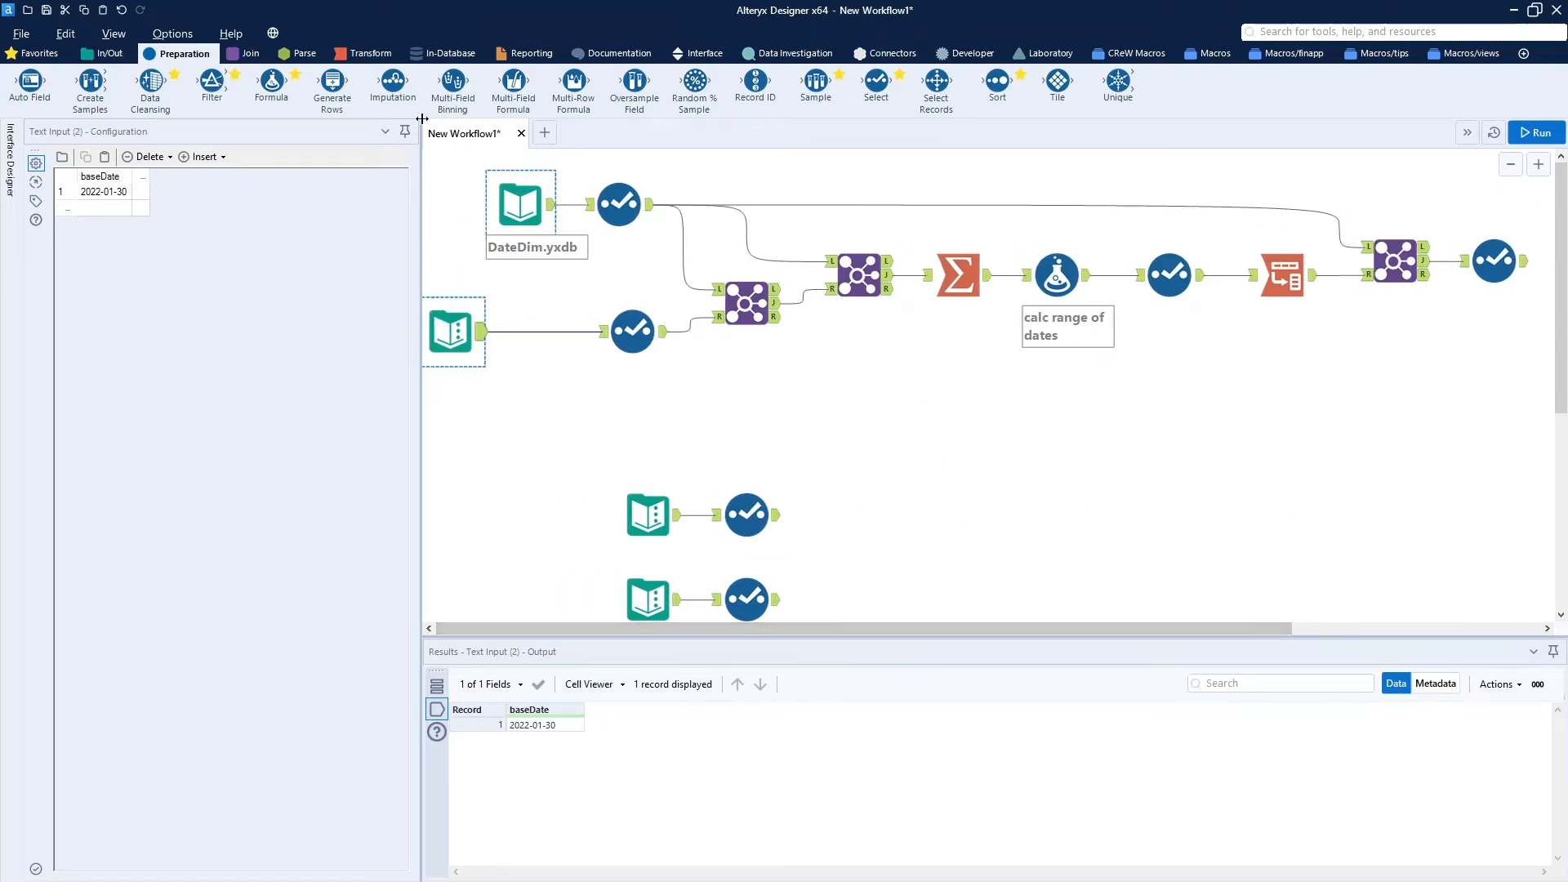
Add a Tool Container below the workflow and caption it "find weeks"
click(37, 54)
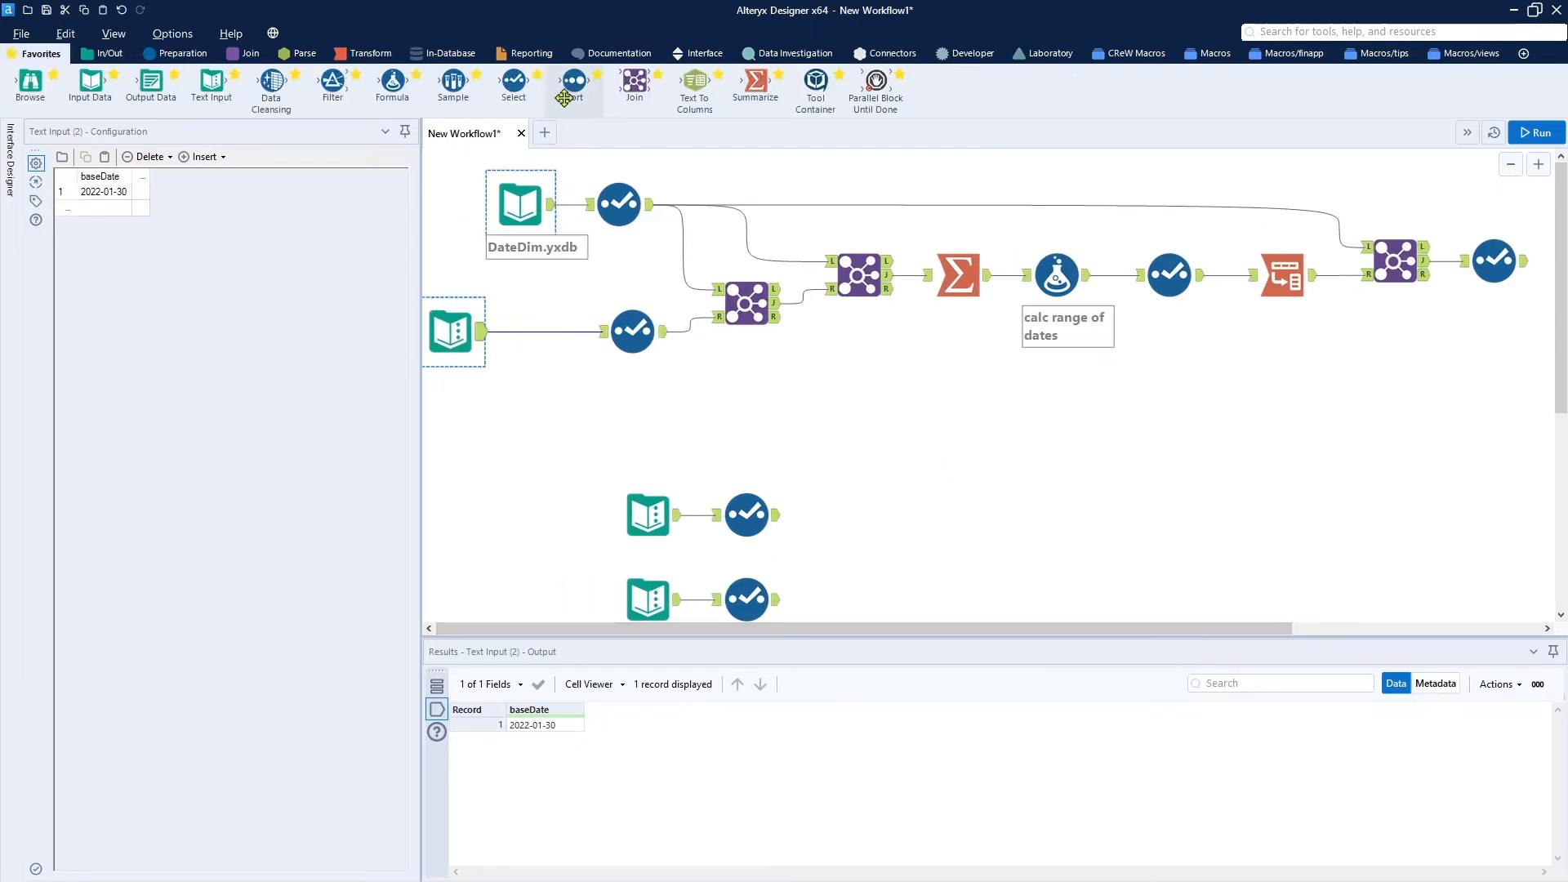
drag(815, 82, 1212, 453)
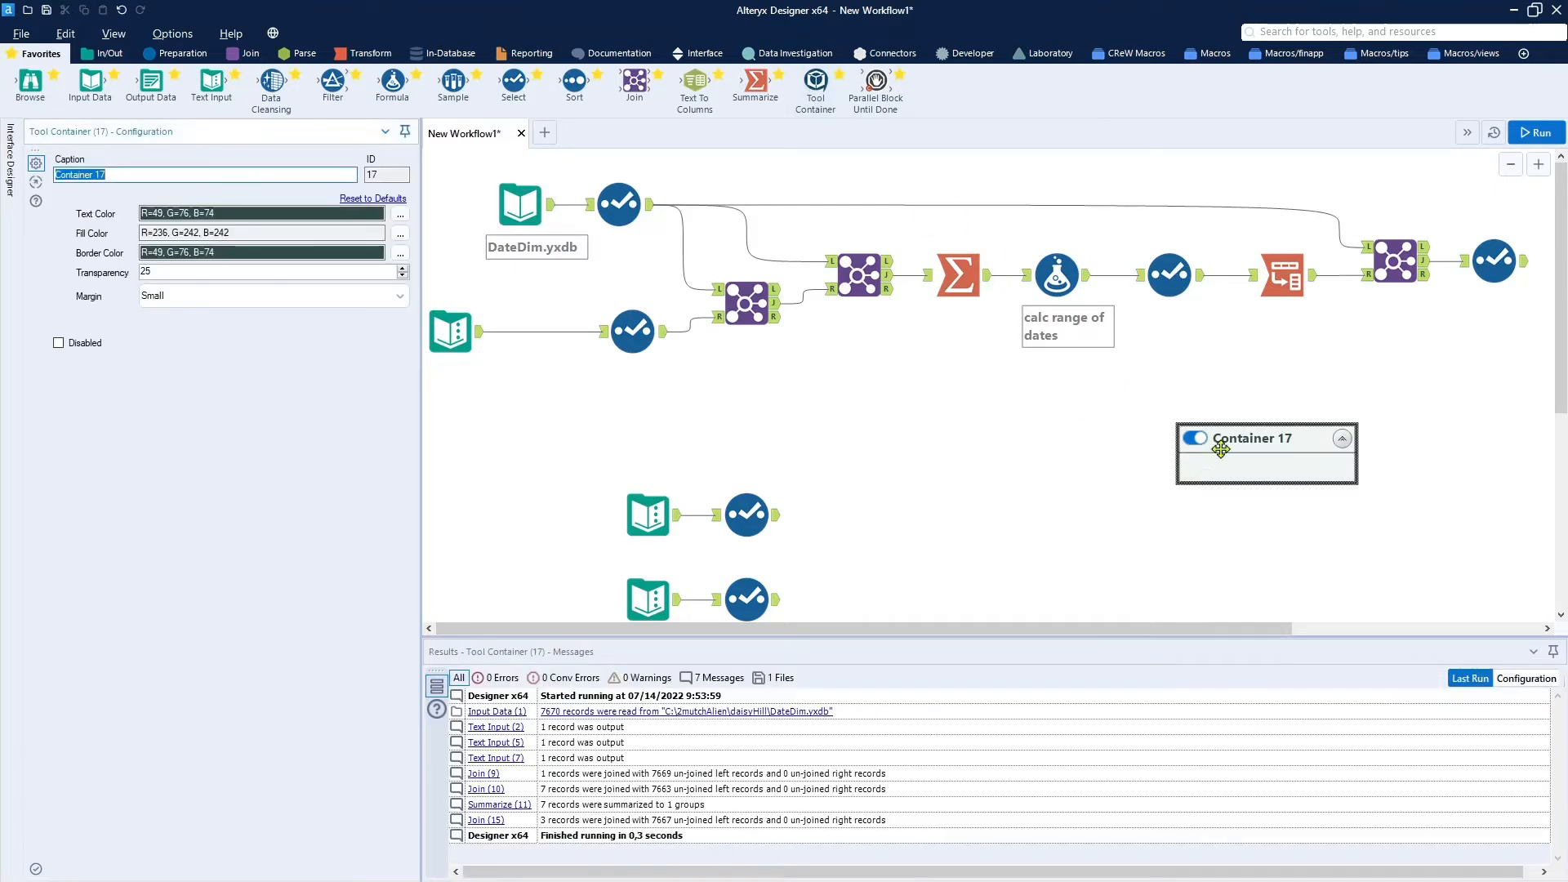
text(find w)
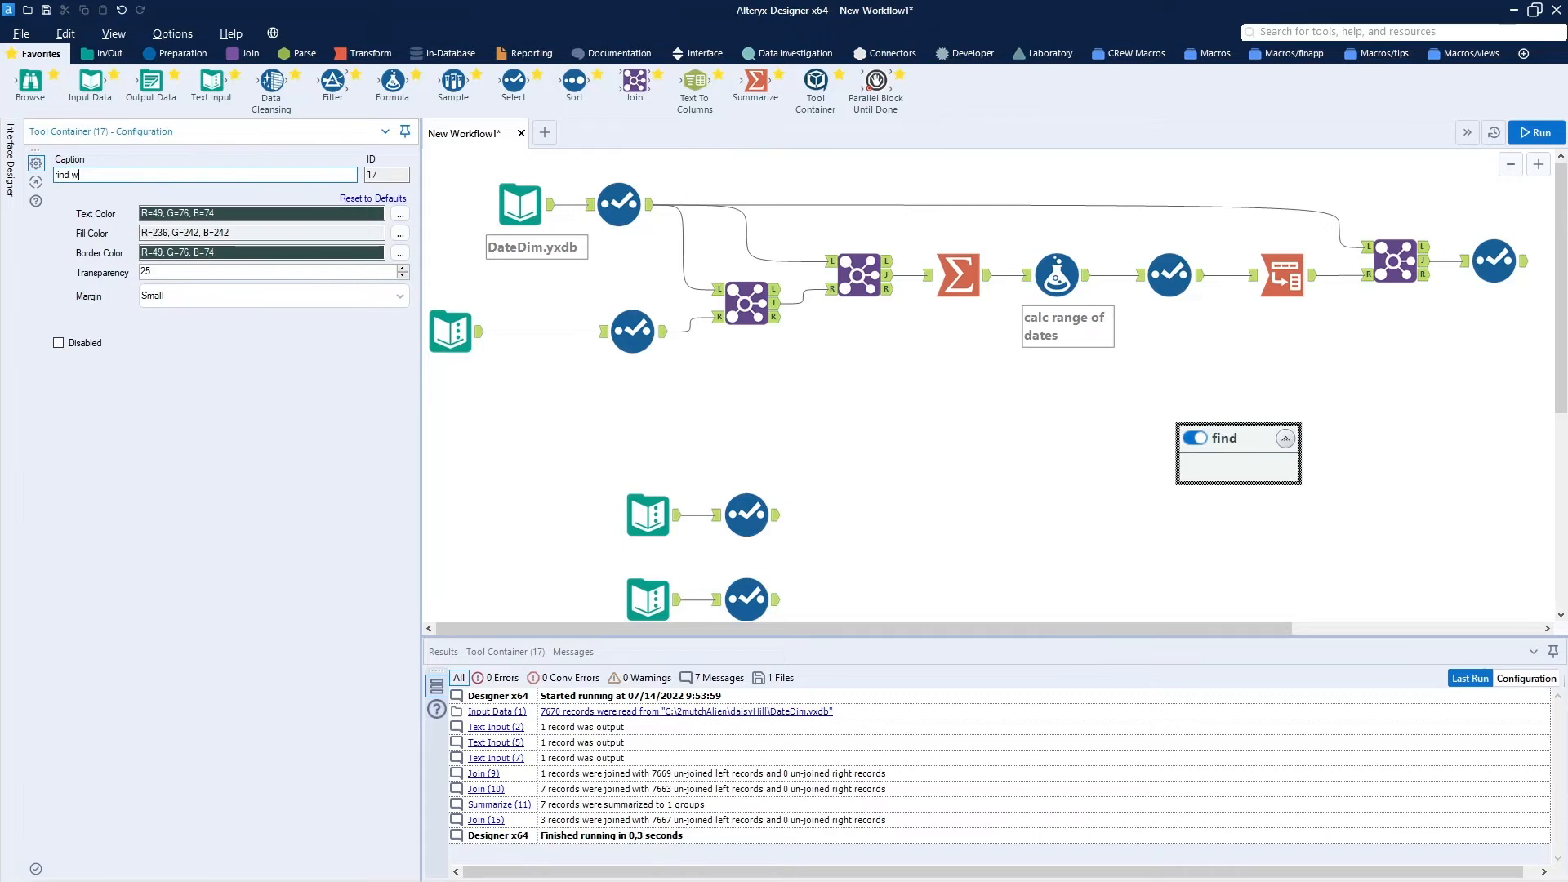
text(eeks)
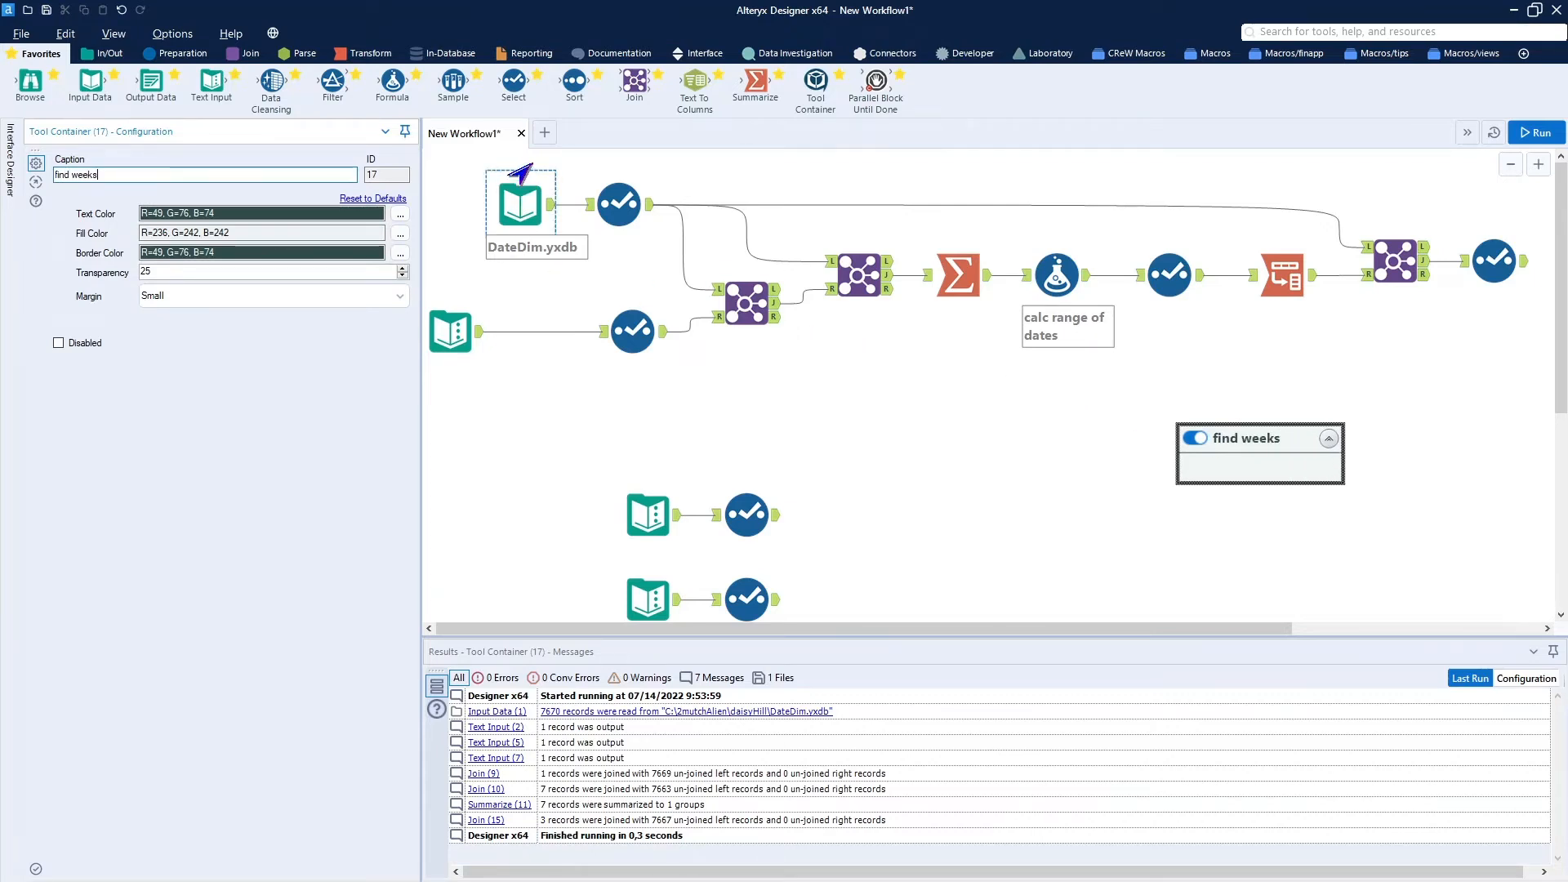
Put all tools from the DateDim.yxdb input through the last Join into the find weeks container, keeping the connected Text Input and final Select outside
drag(531, 163, 1451, 361)
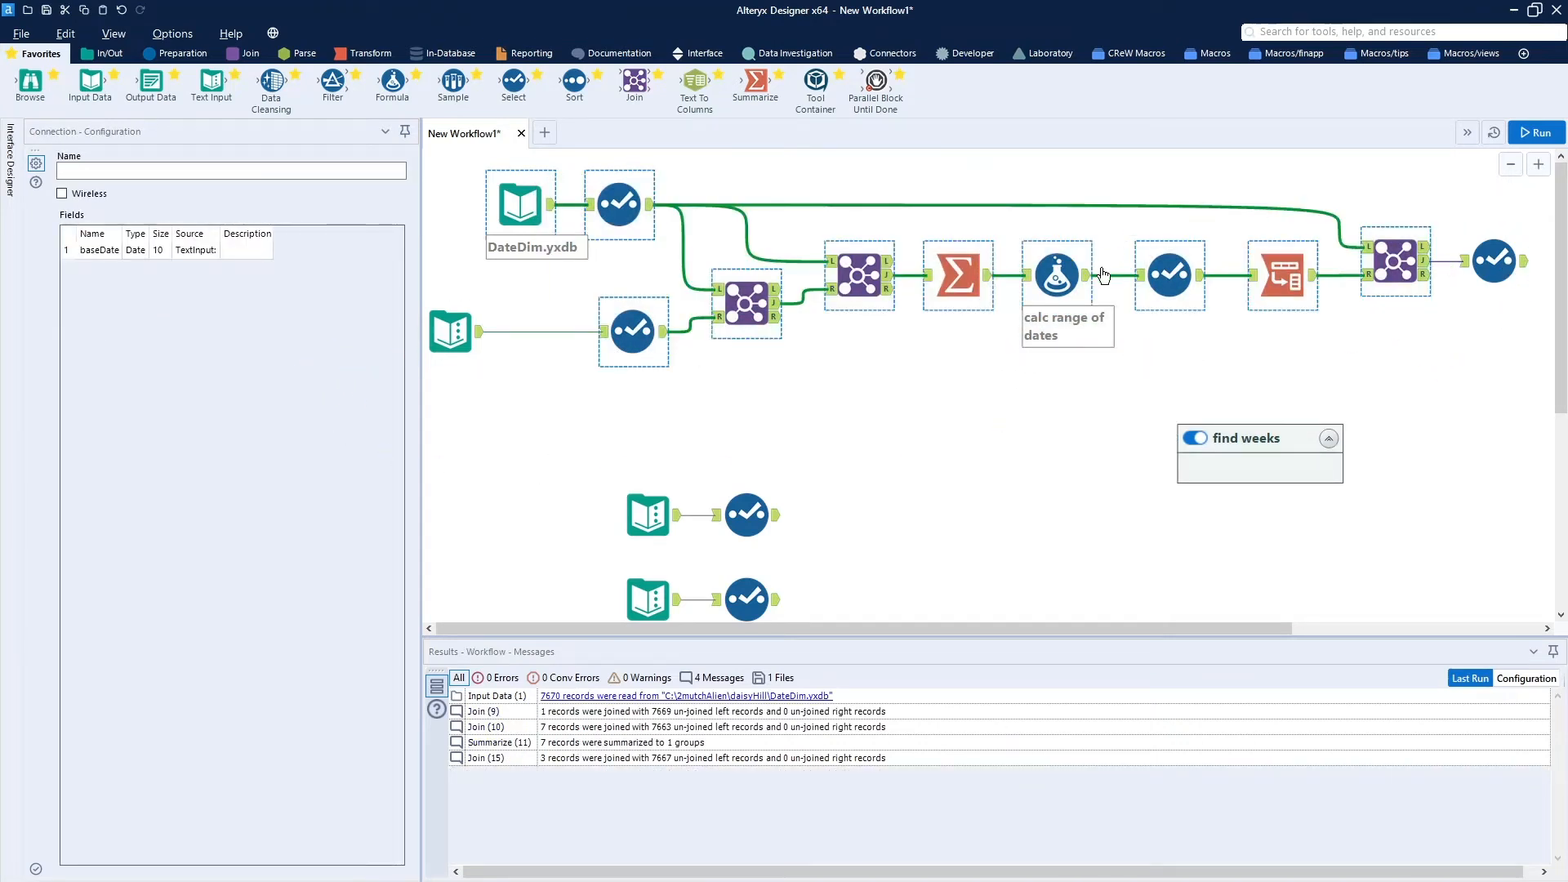
drag(1086, 283, 1247, 452)
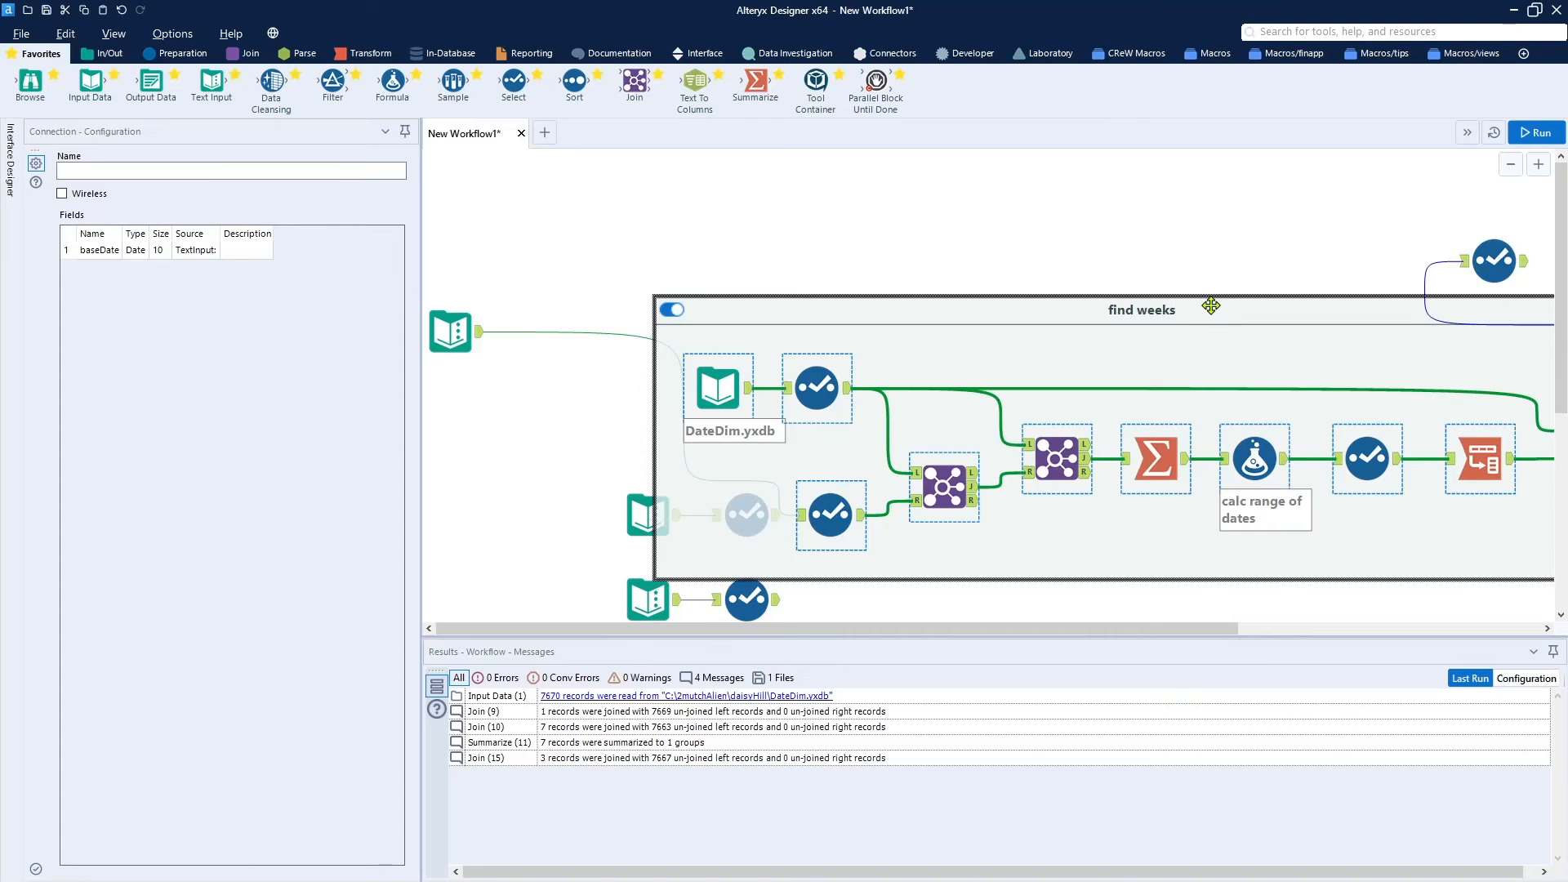
drag(1211, 306, 1054, 165)
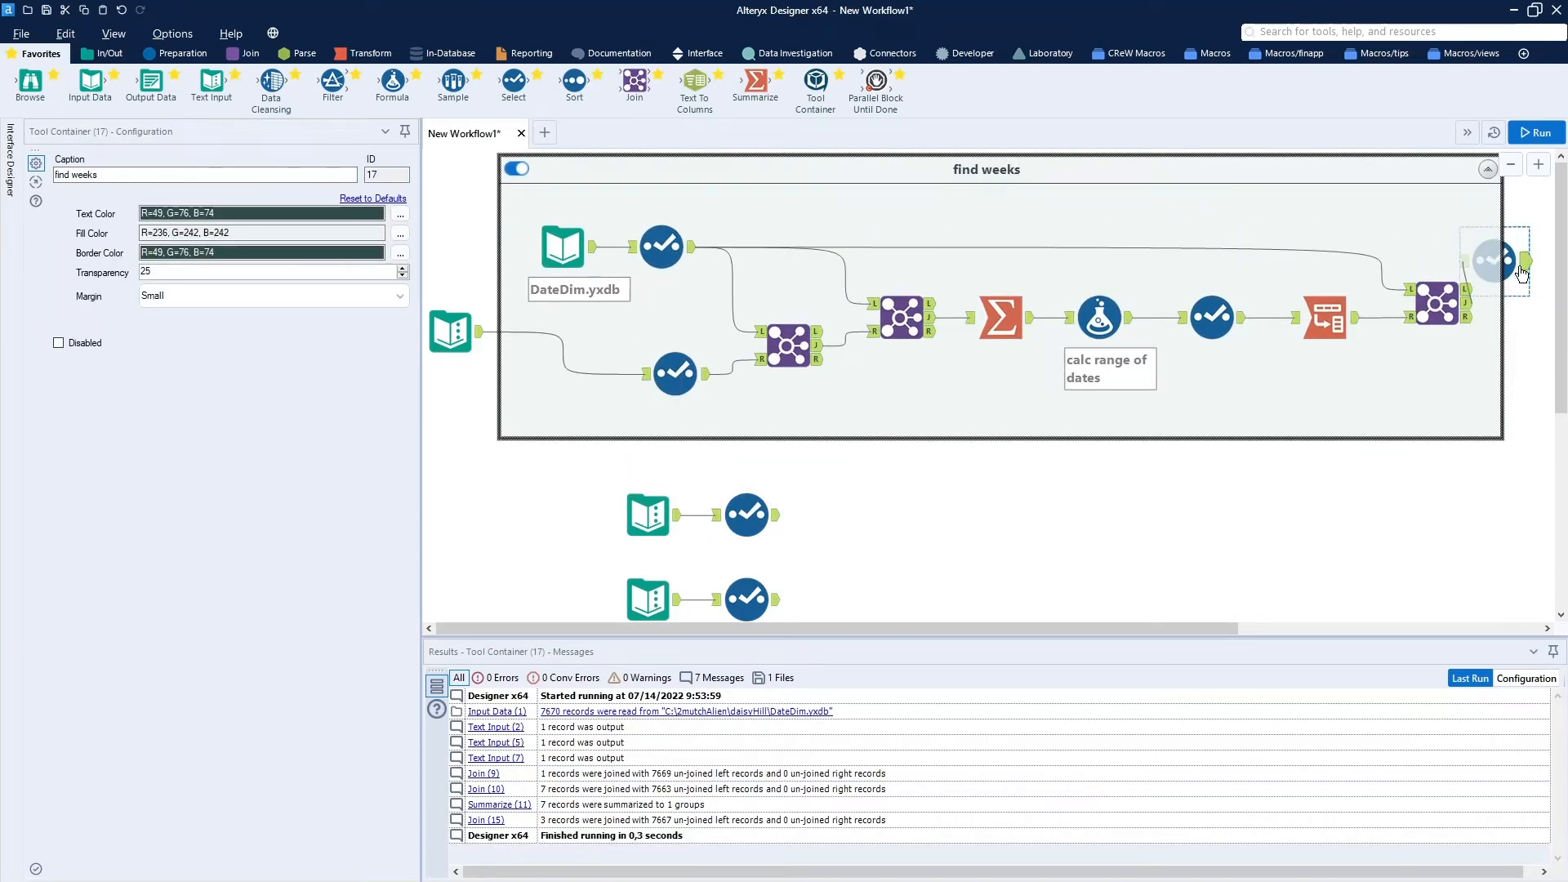
drag(1522, 274, 1534, 553)
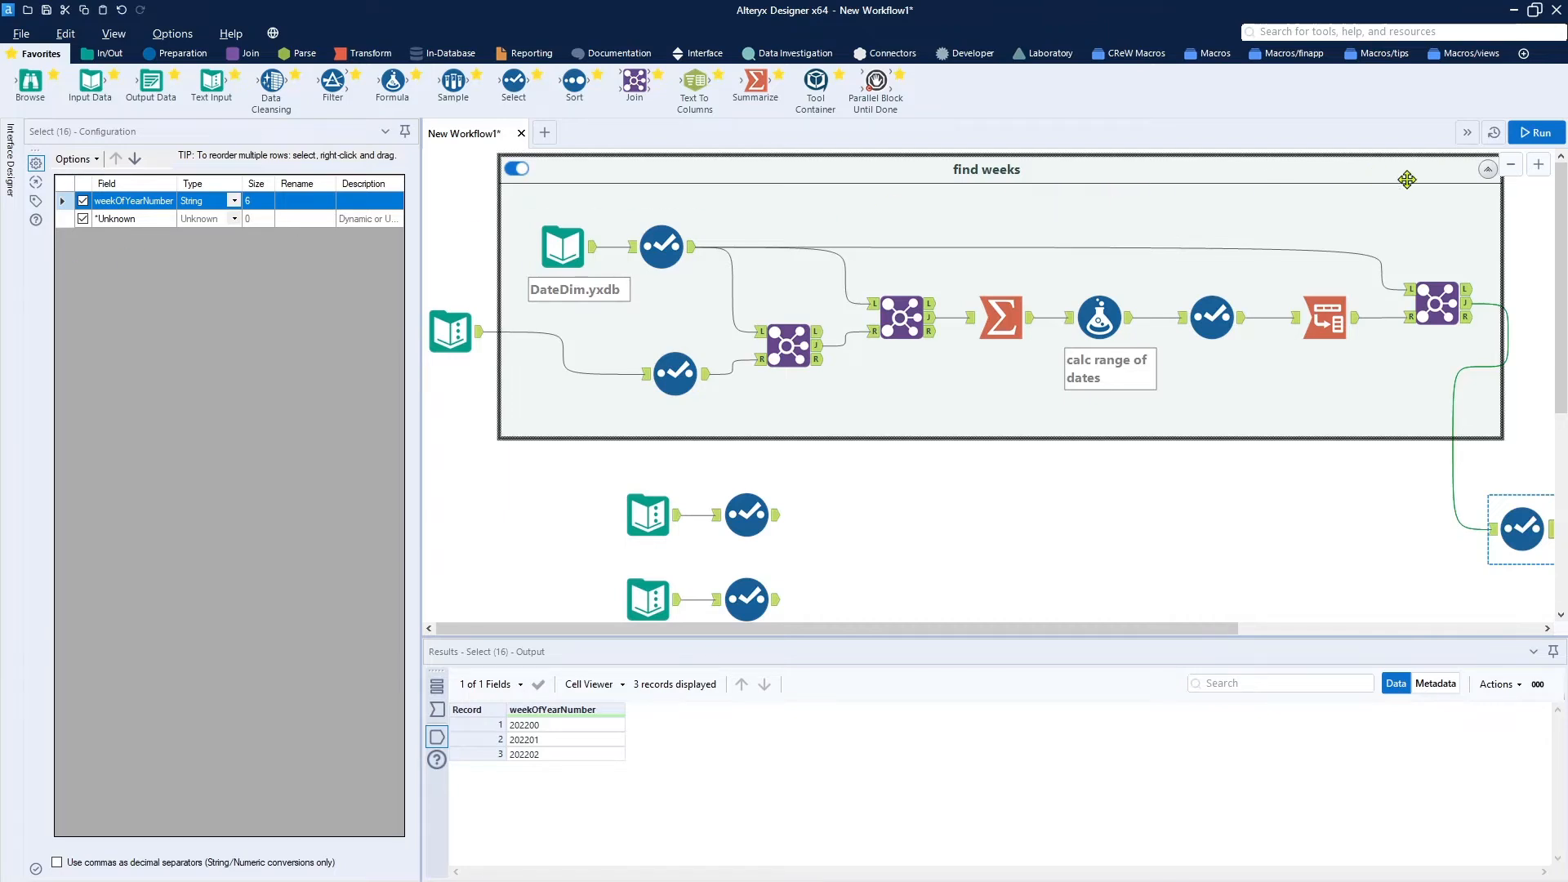
Collapse the find weeks container and place it beside the connected Text Input tool
click(1488, 169)
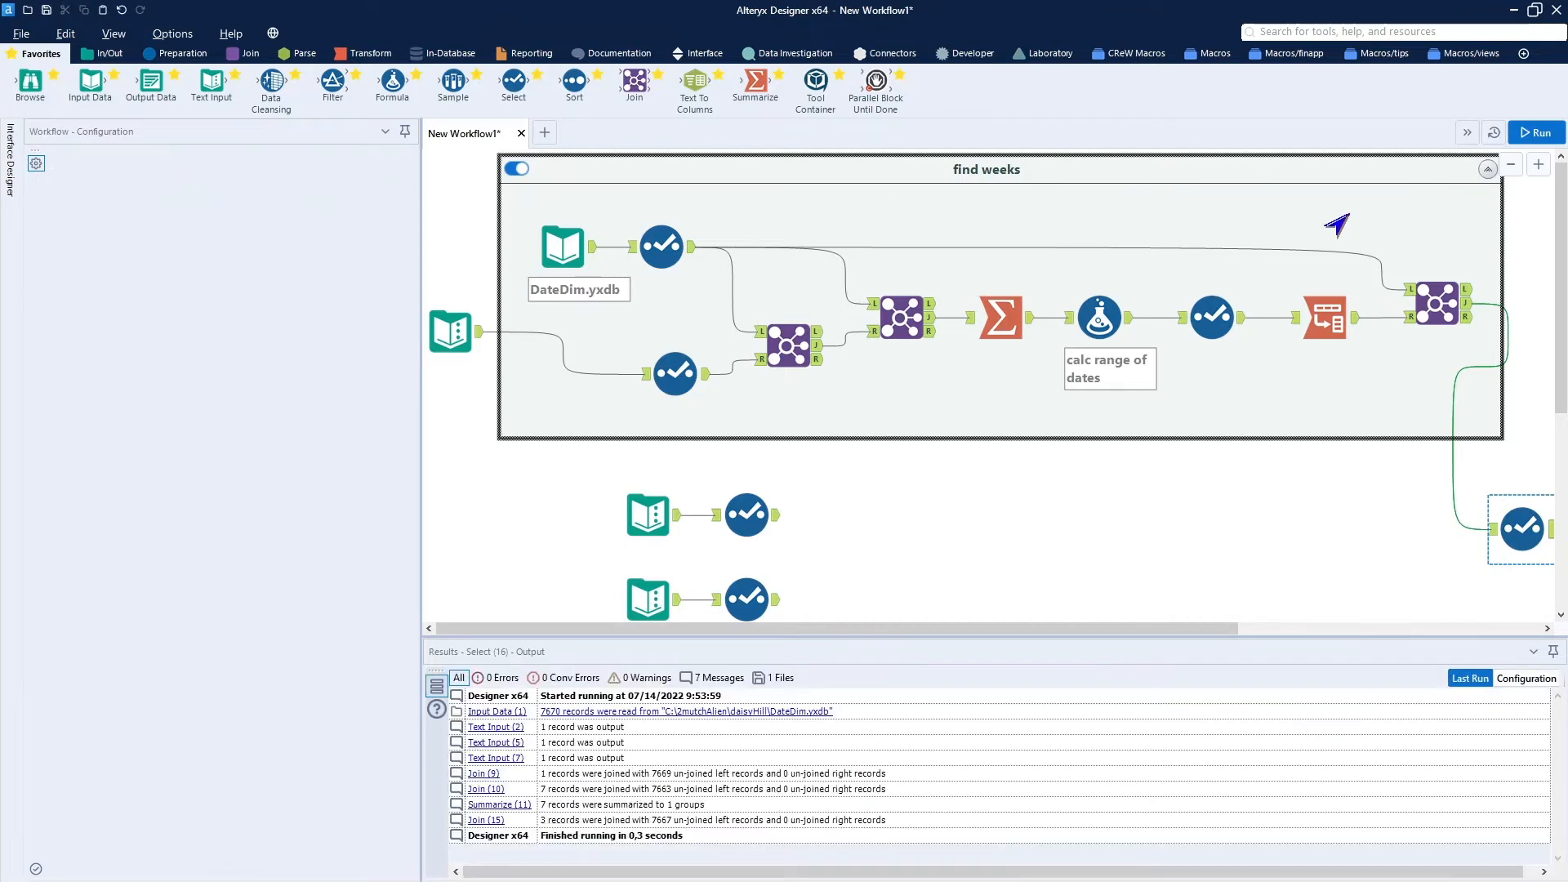
drag(584, 172, 641, 229)
click(457, 322)
drag(460, 312, 486, 212)
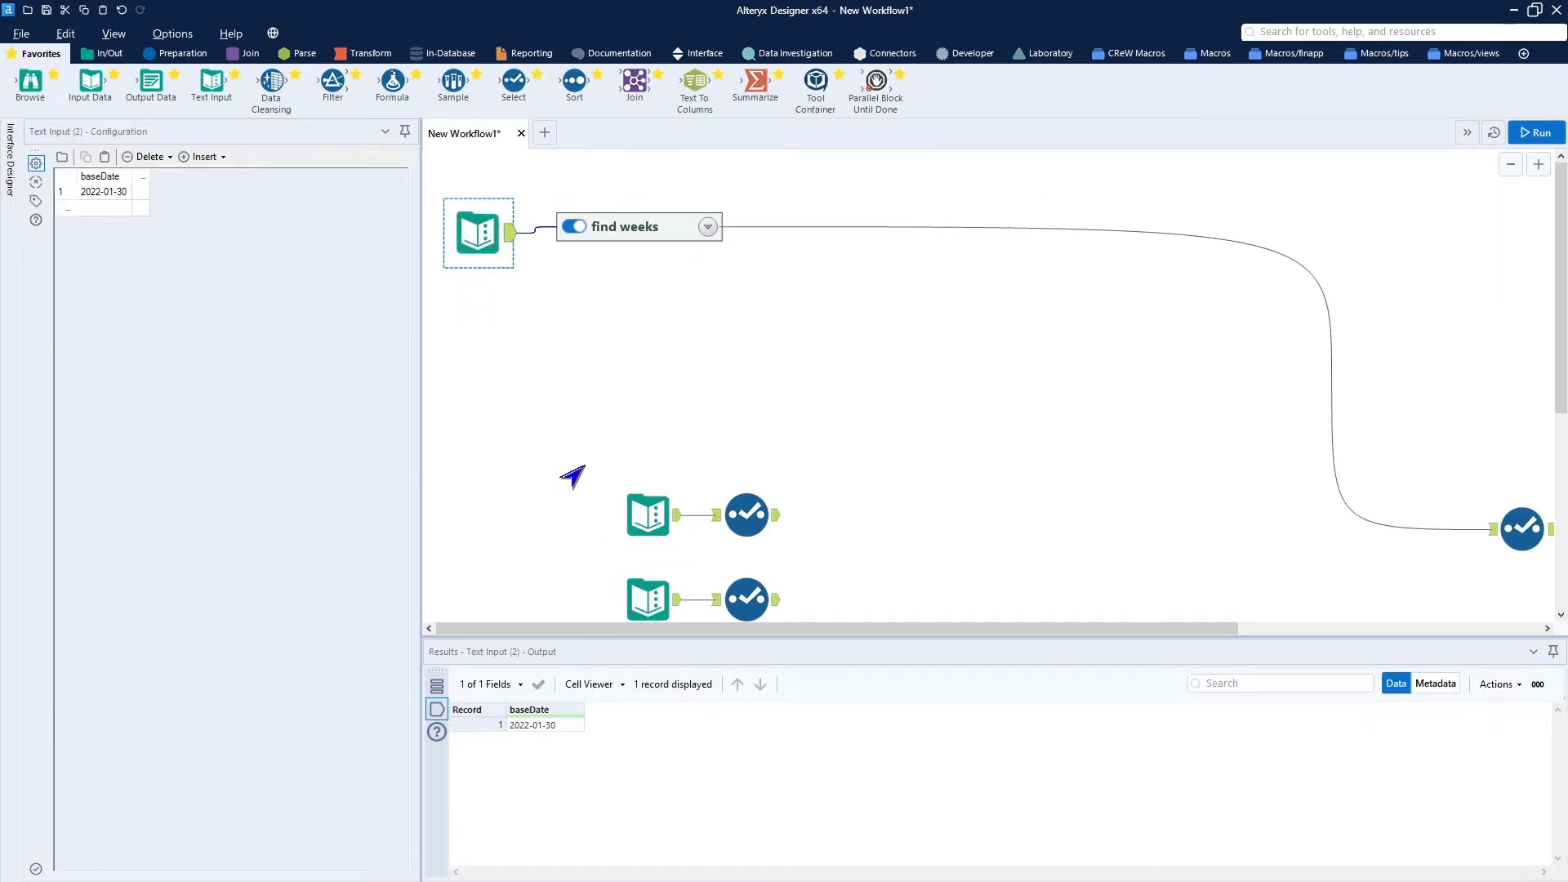
Move the two unconnected Text Input pairs and the final Select tool close beneath the collapsed container
drag(576, 464, 849, 629)
drag(758, 522, 588, 396)
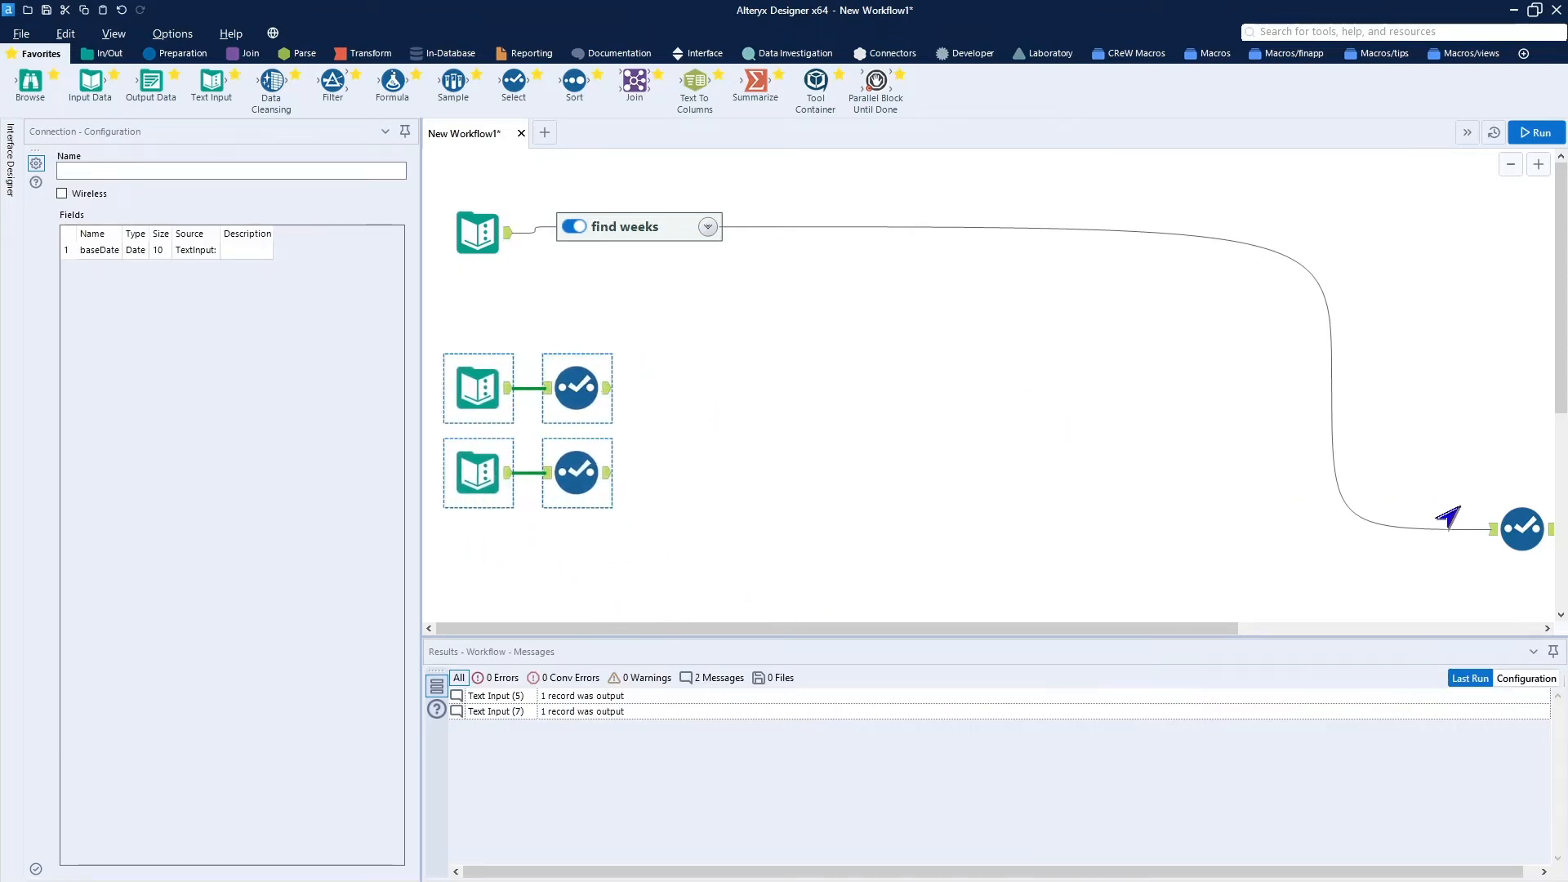
drag(1524, 527, 709, 301)
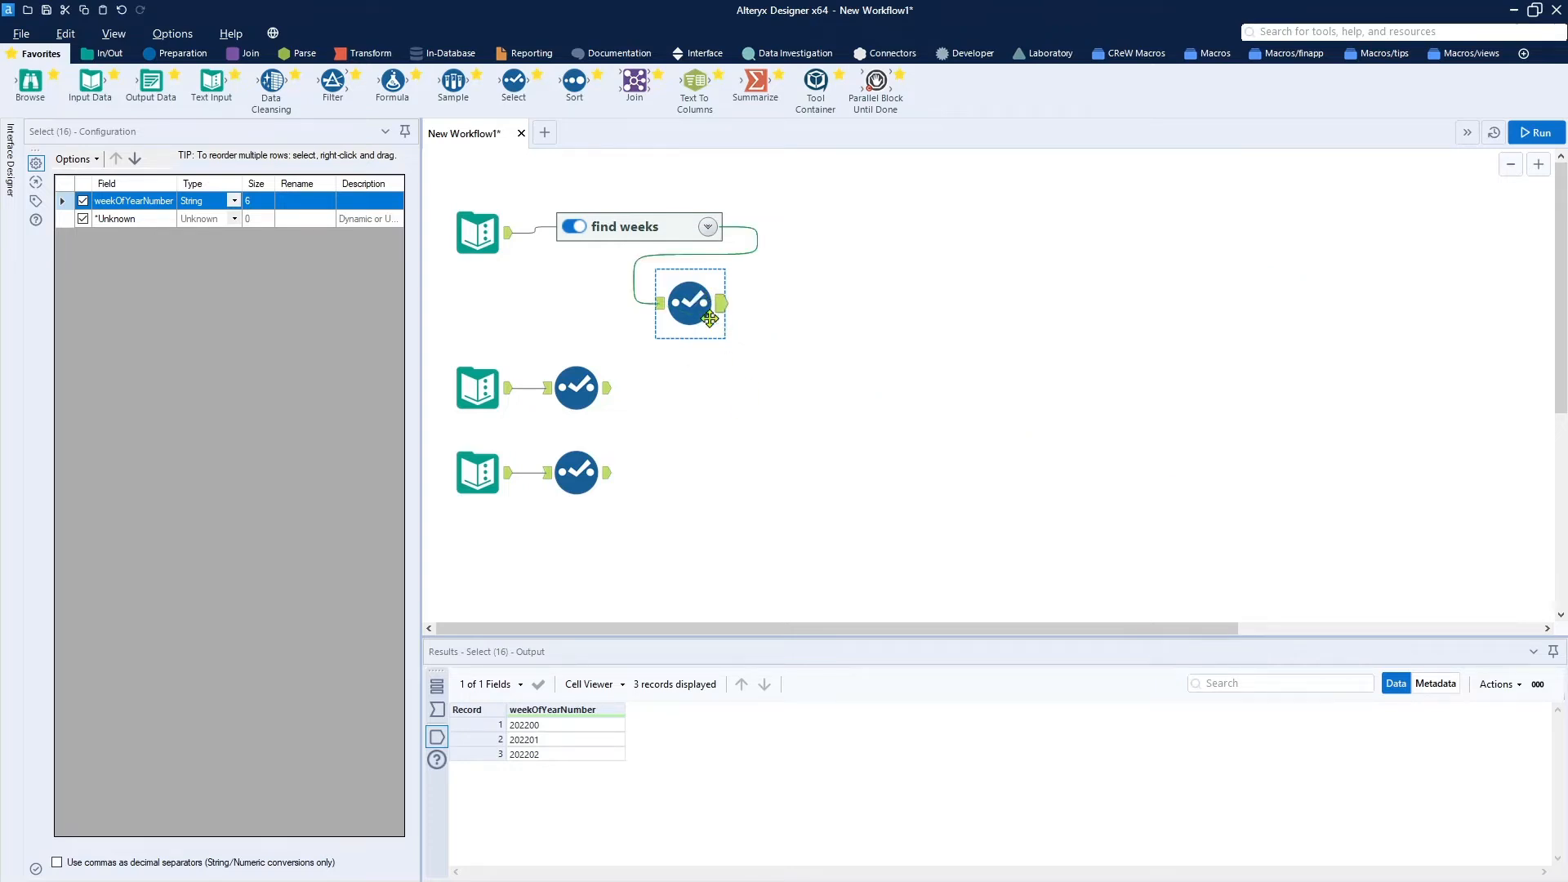
Paste the Daisy Hill Pivot Table.xlsx input (query Data$) with its Select tool and place them below the final Select tool
click(478, 233)
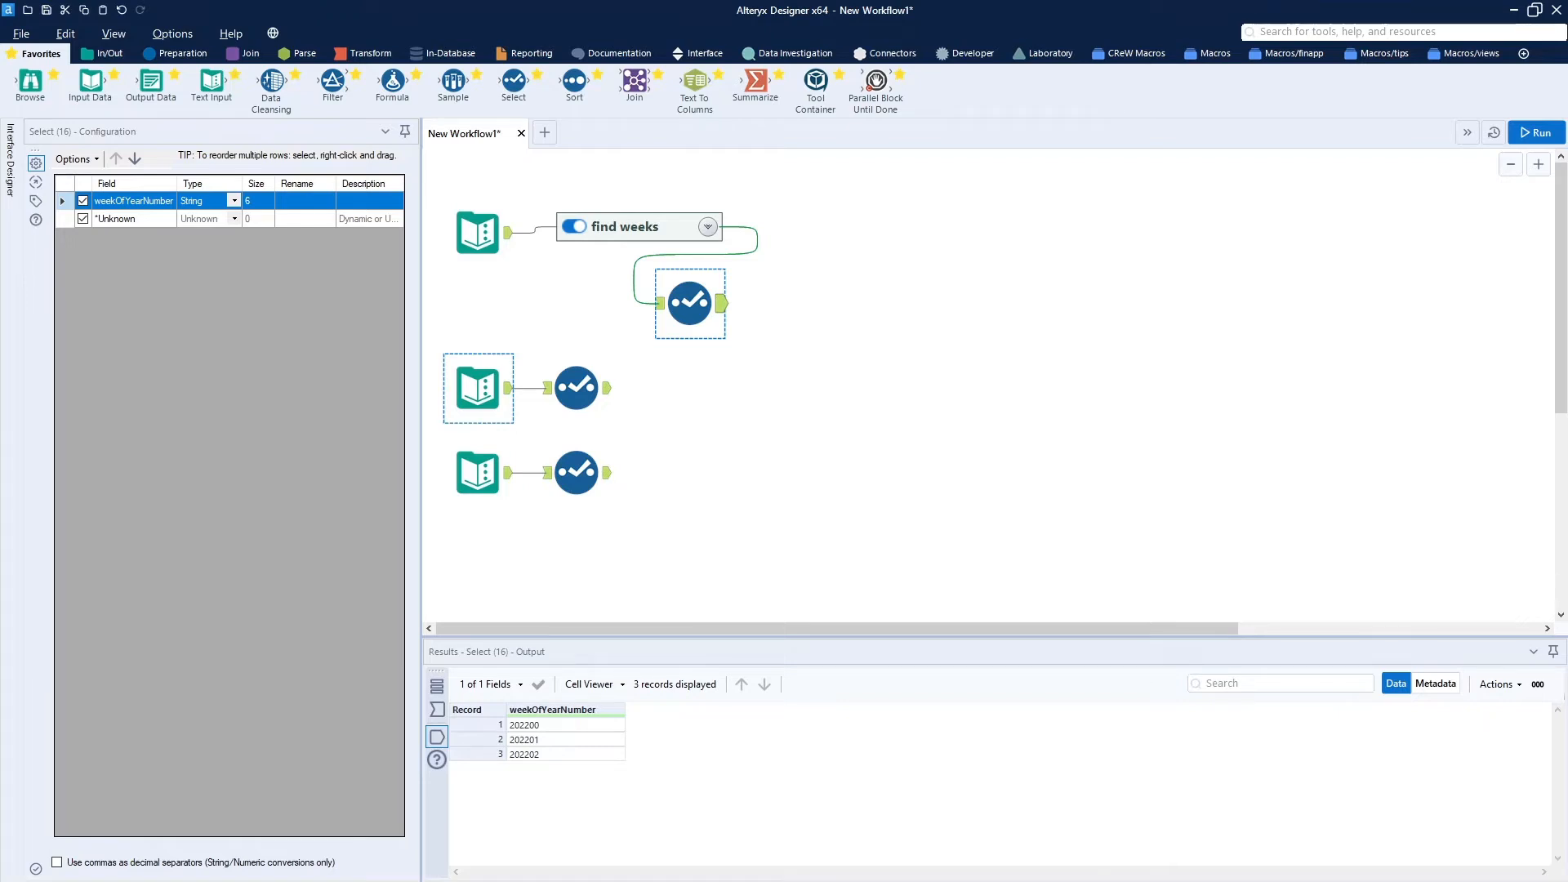
click(746, 468)
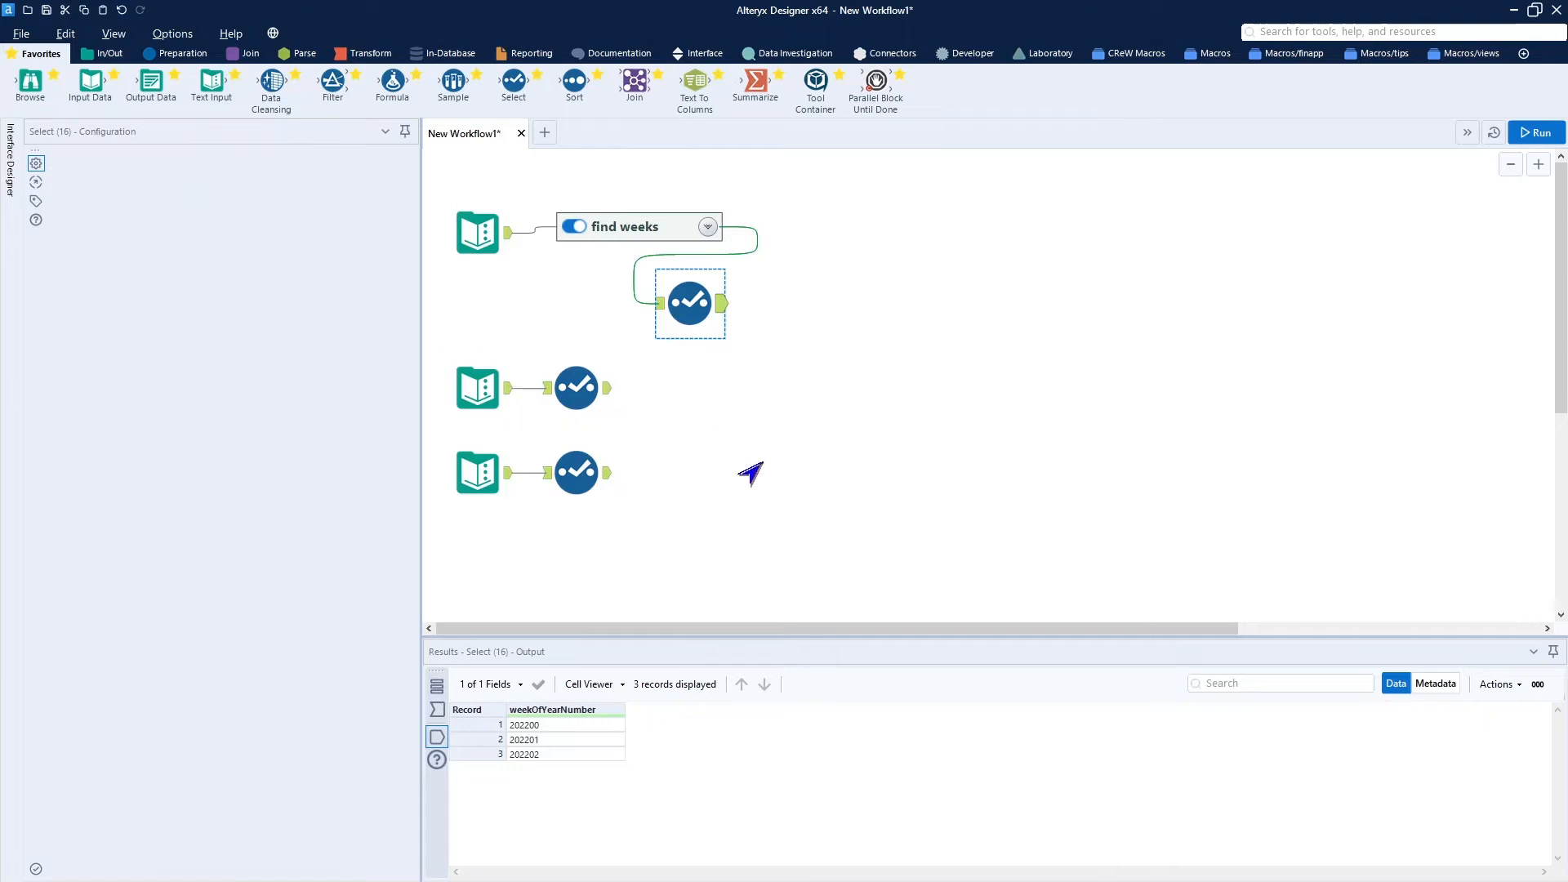
key(ctrl+r)
key(ctrl+v)
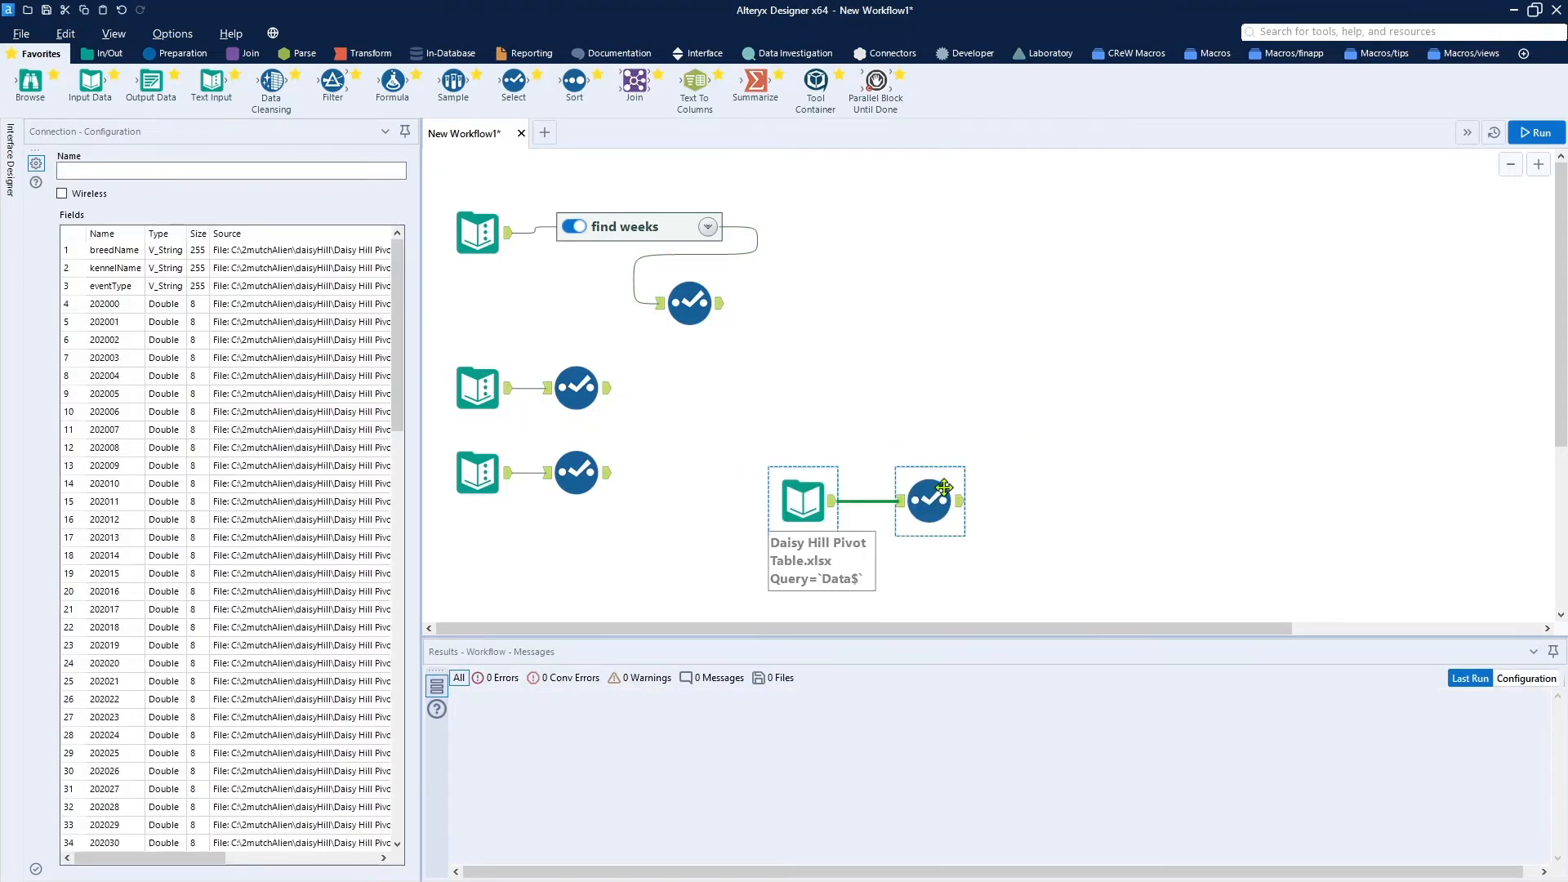
drag(799, 479, 689, 394)
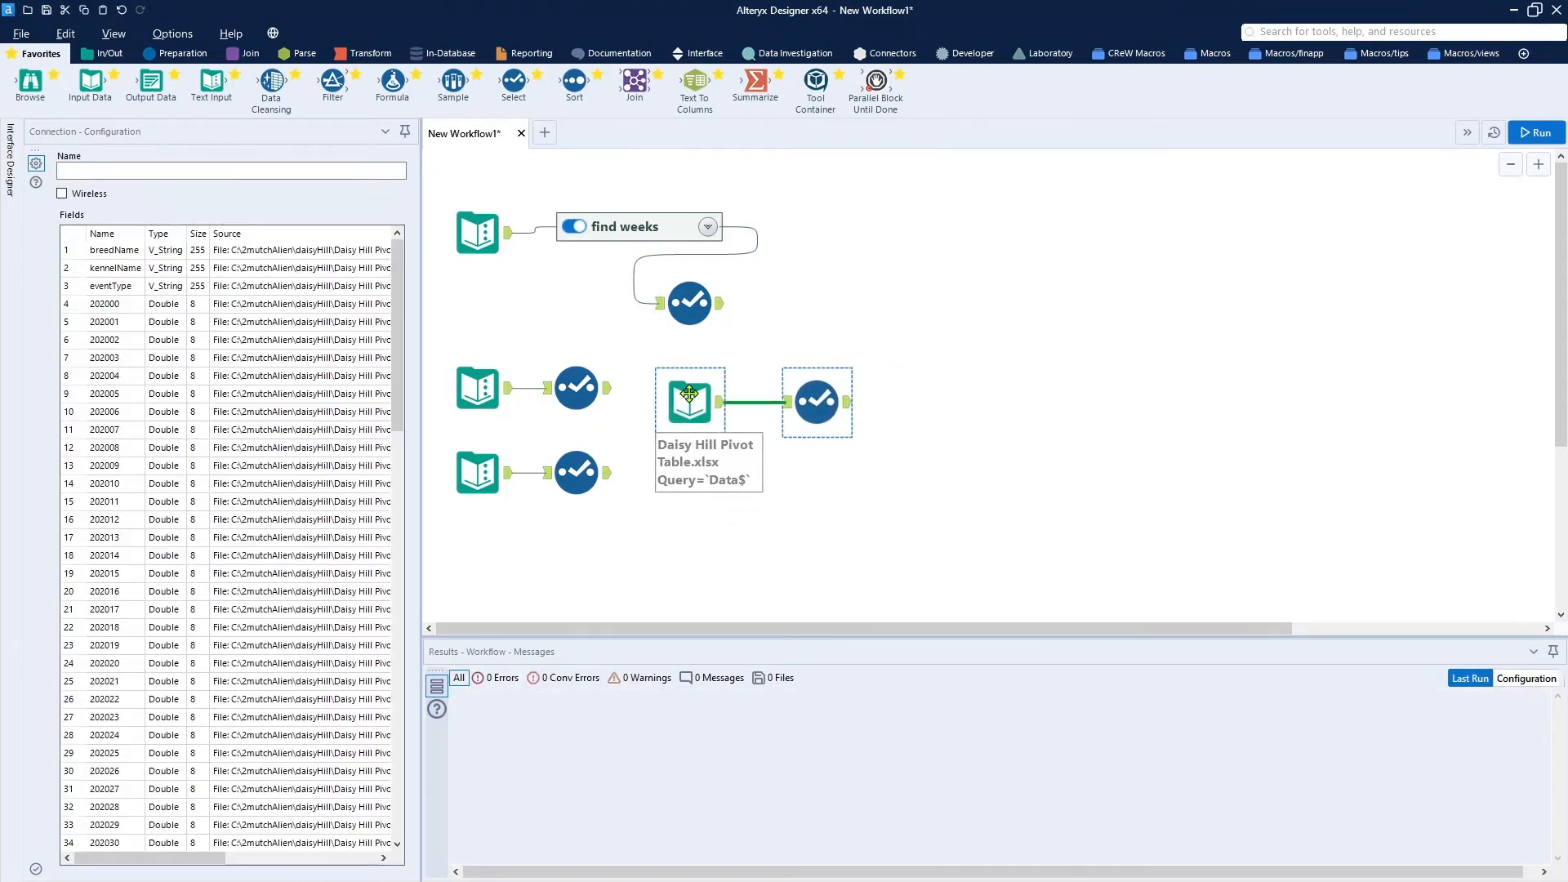
Examine the week-number fields and their types in the pasted Select tool's full field list
click(817, 404)
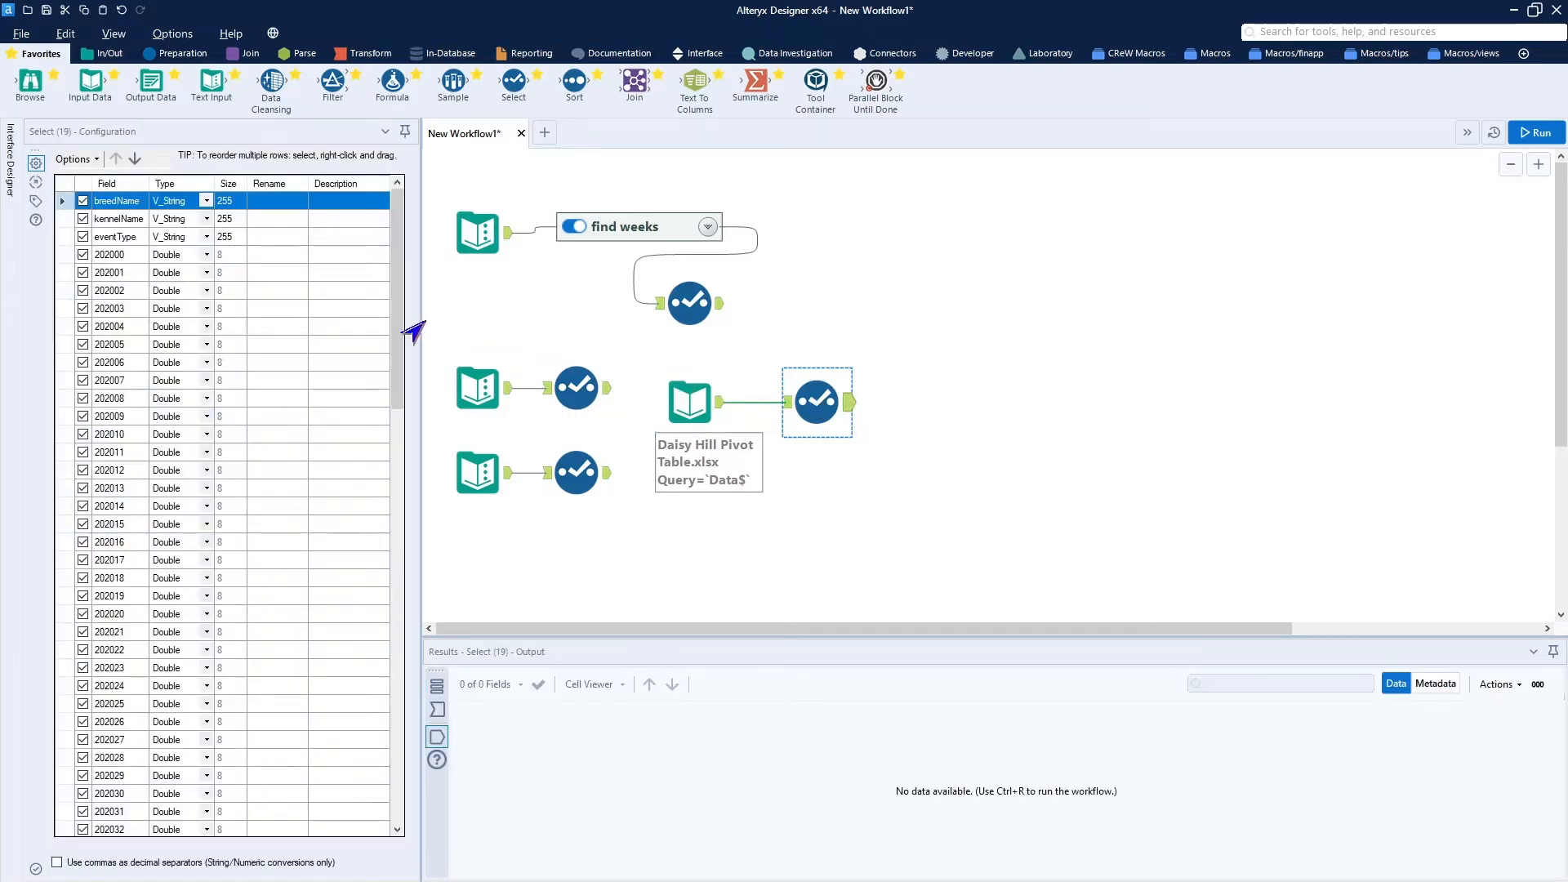
drag(392, 321, 372, 500)
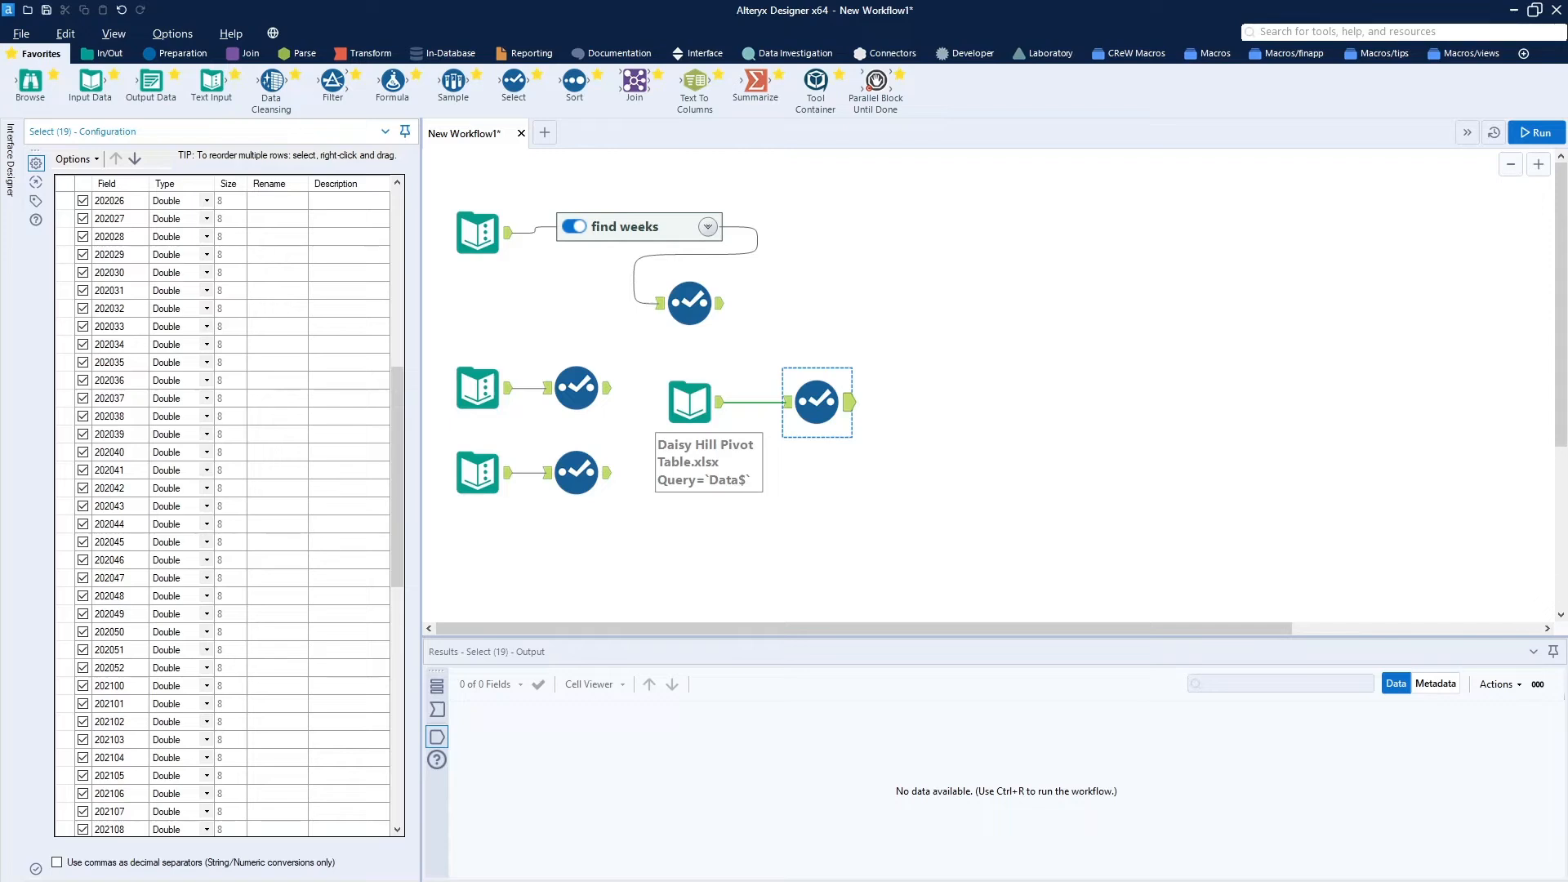
scroll(167, 451, down, 13)
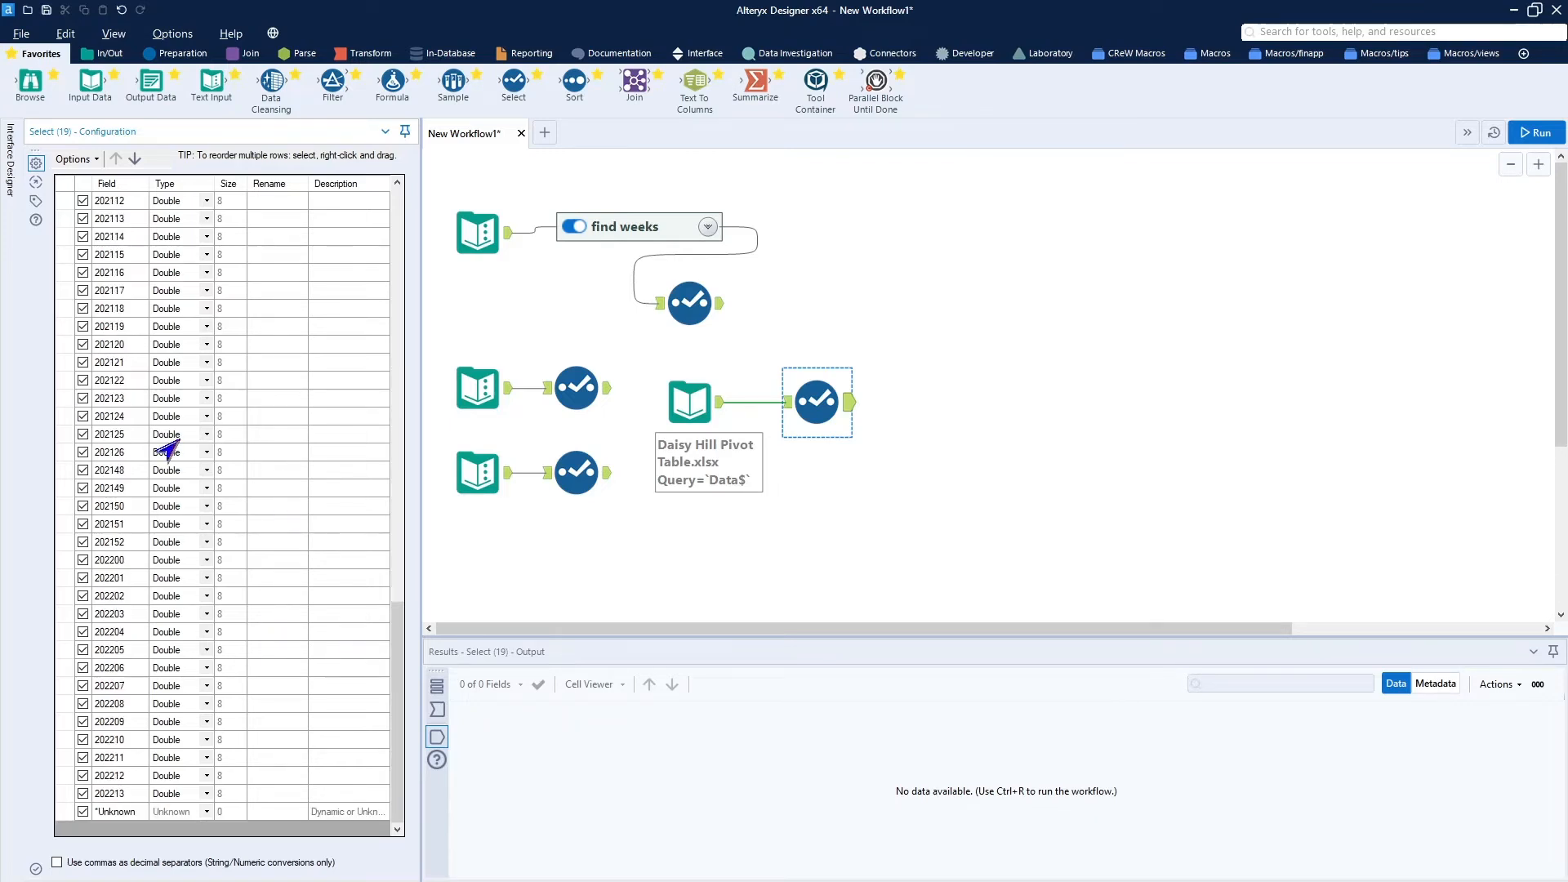
Run the workflow and inspect the blank kennelName cell in the Boxer SUB-TOTAL row of the Select output
scroll(208, 368, up, 9)
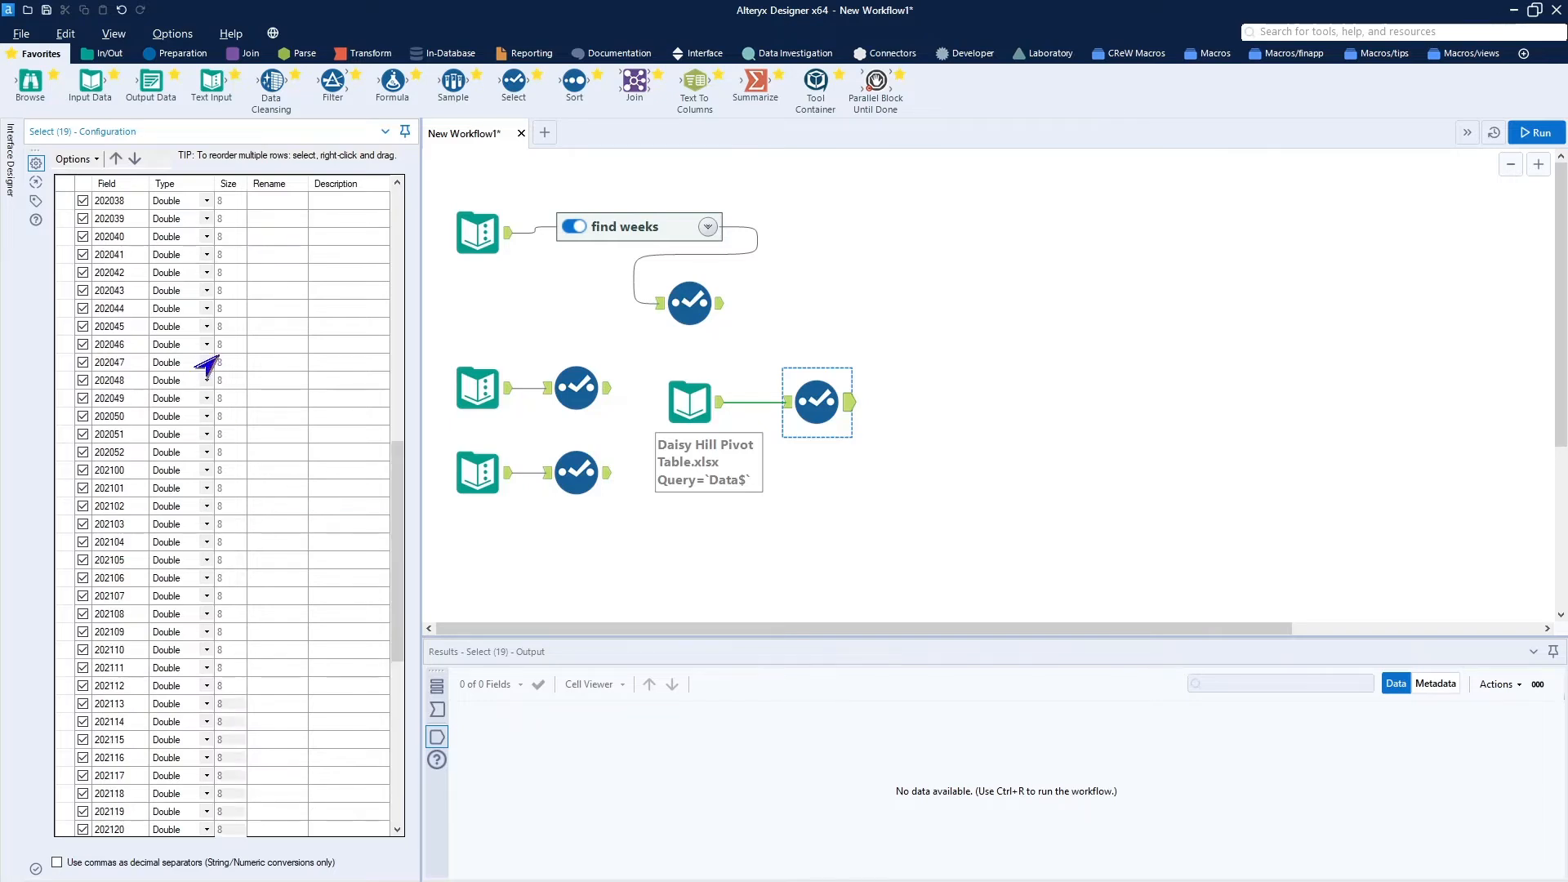
scroll(208, 368, up, 14)
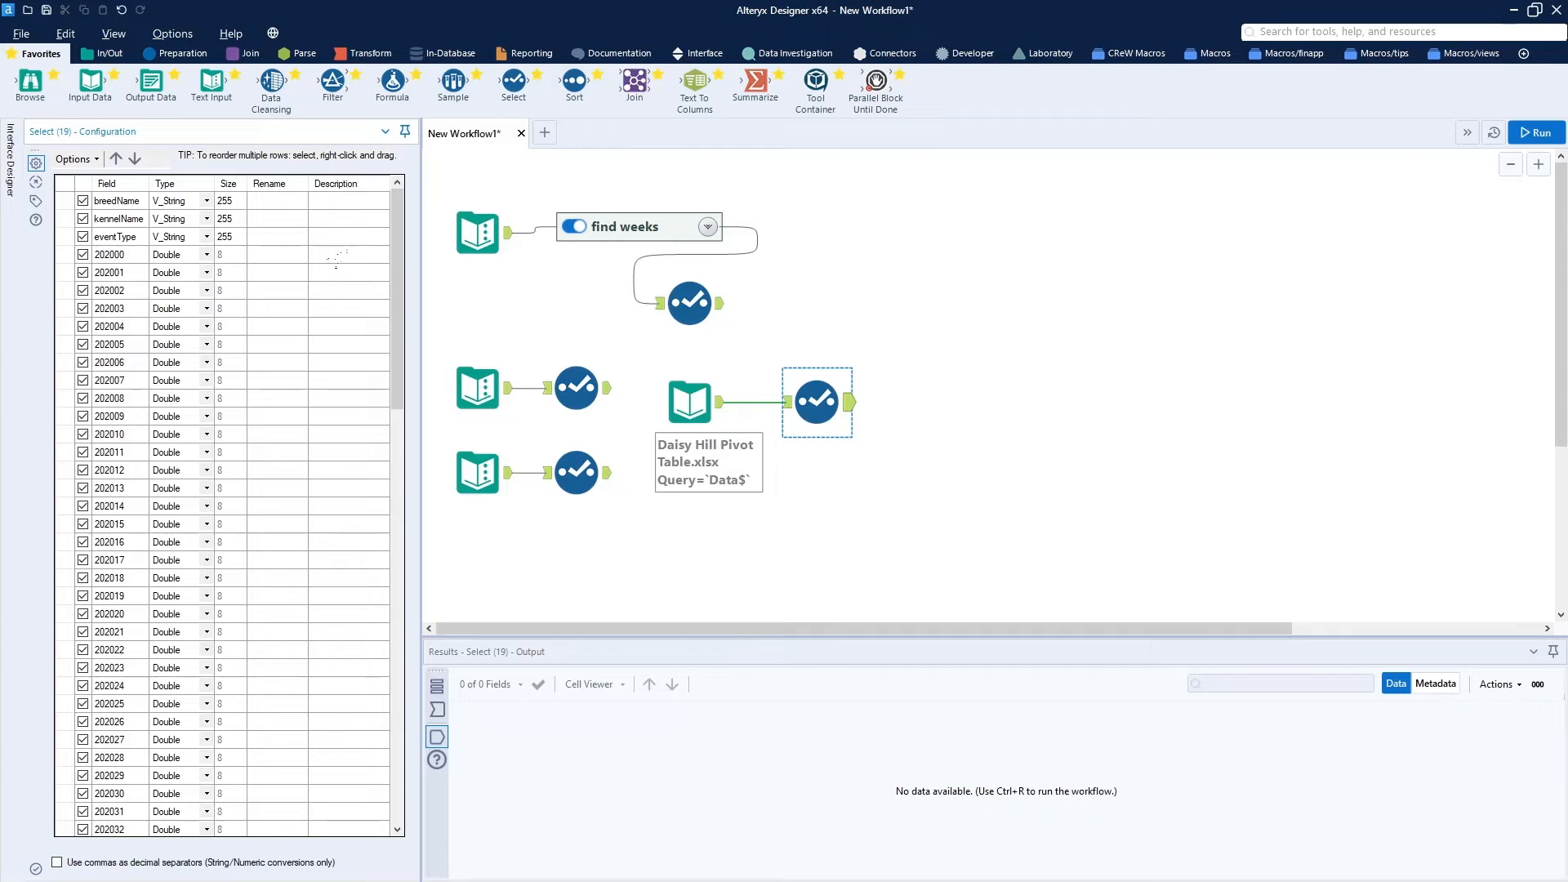
click(1524, 141)
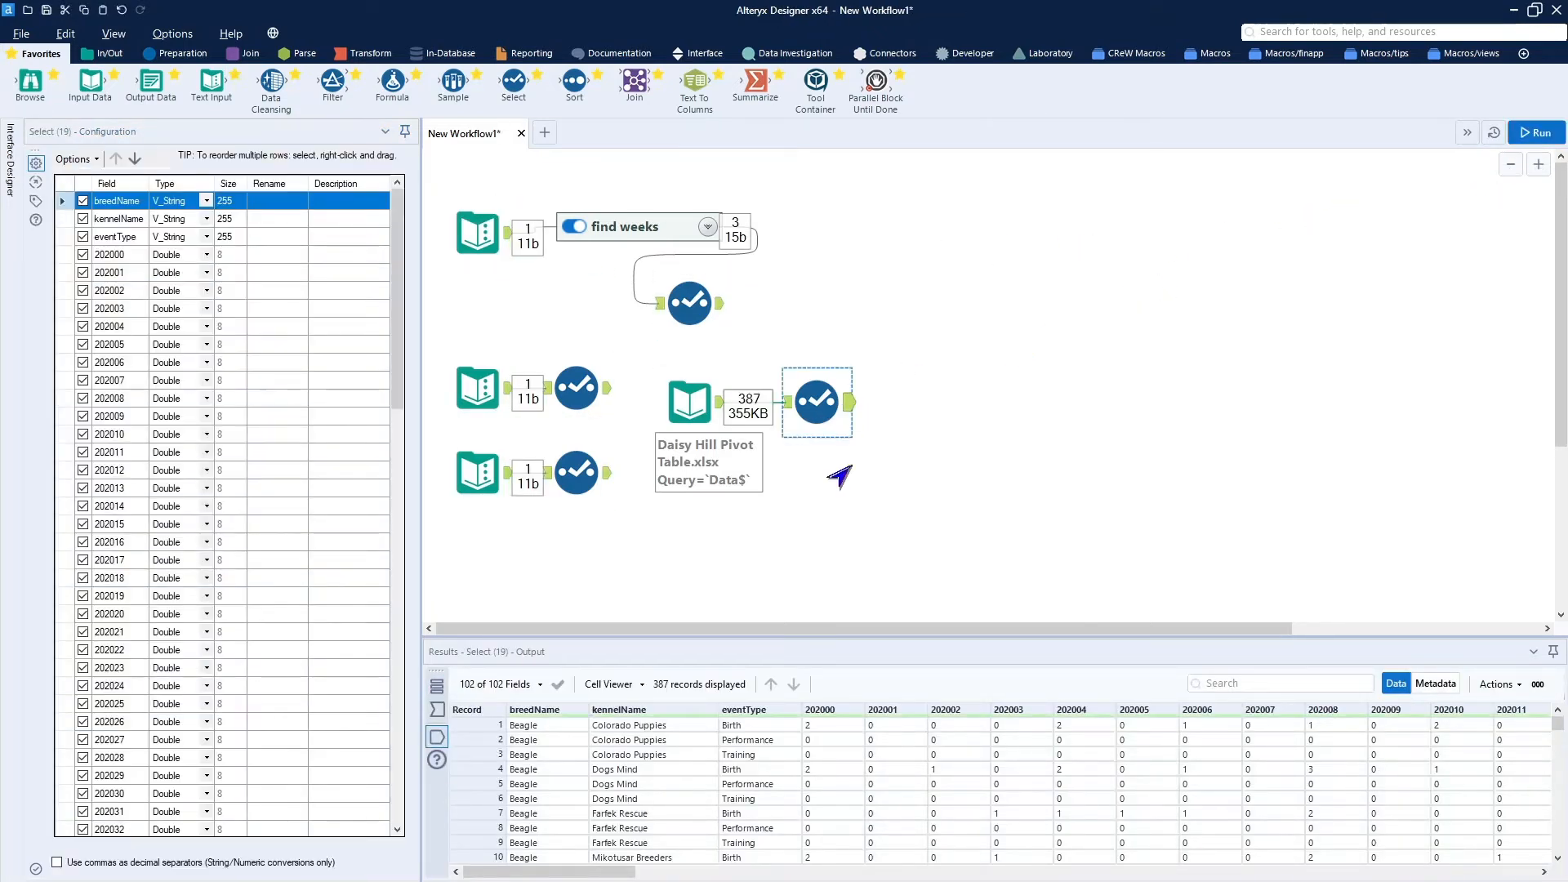
scroll(719, 842, down, 3)
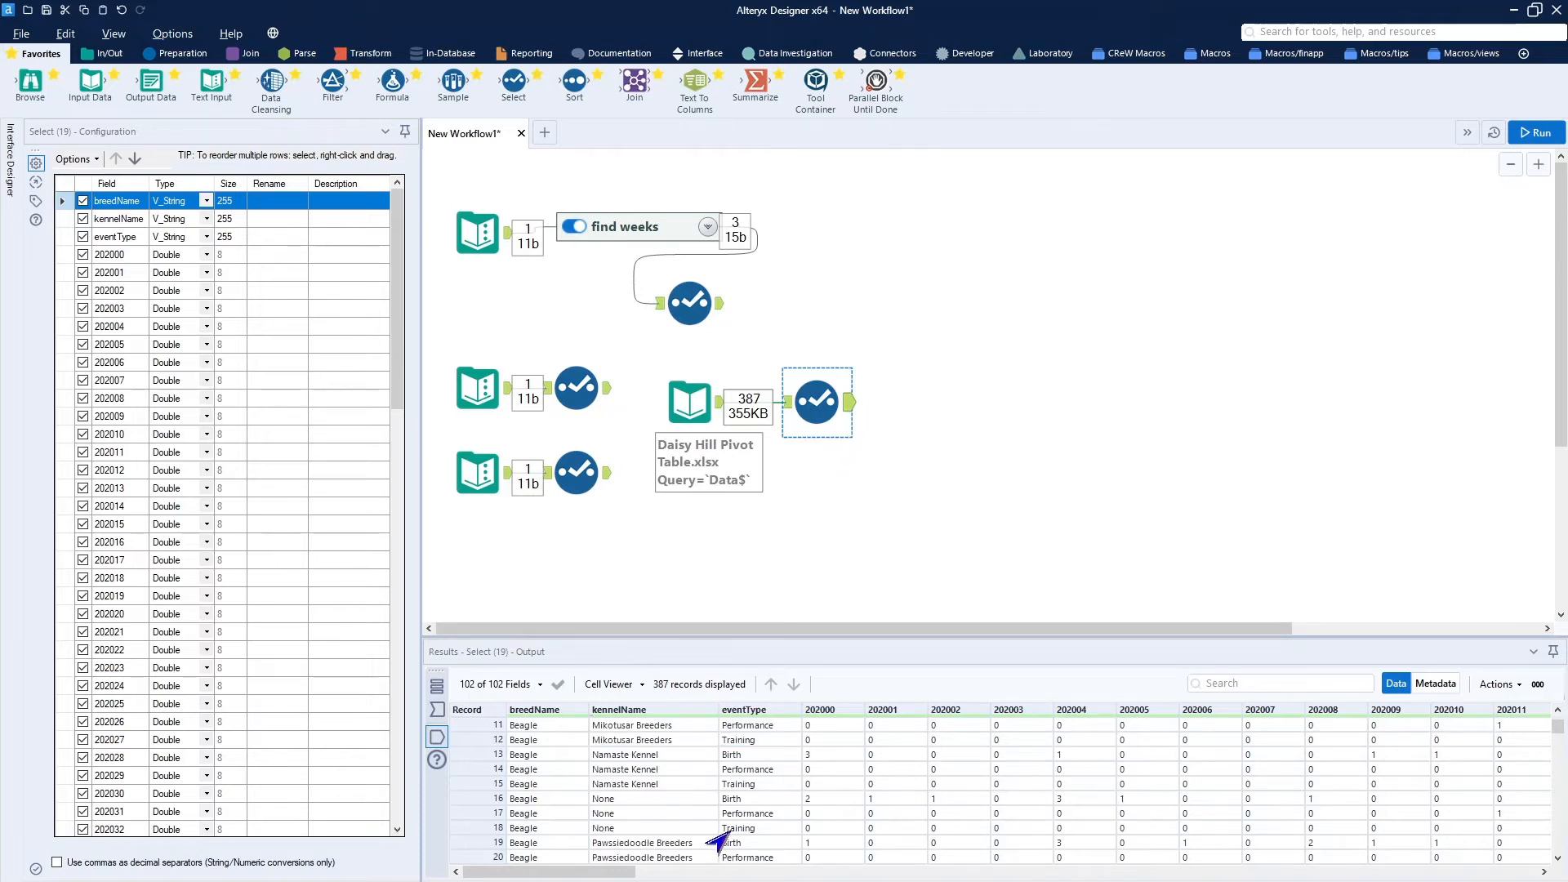
scroll(719, 841, down, 18)
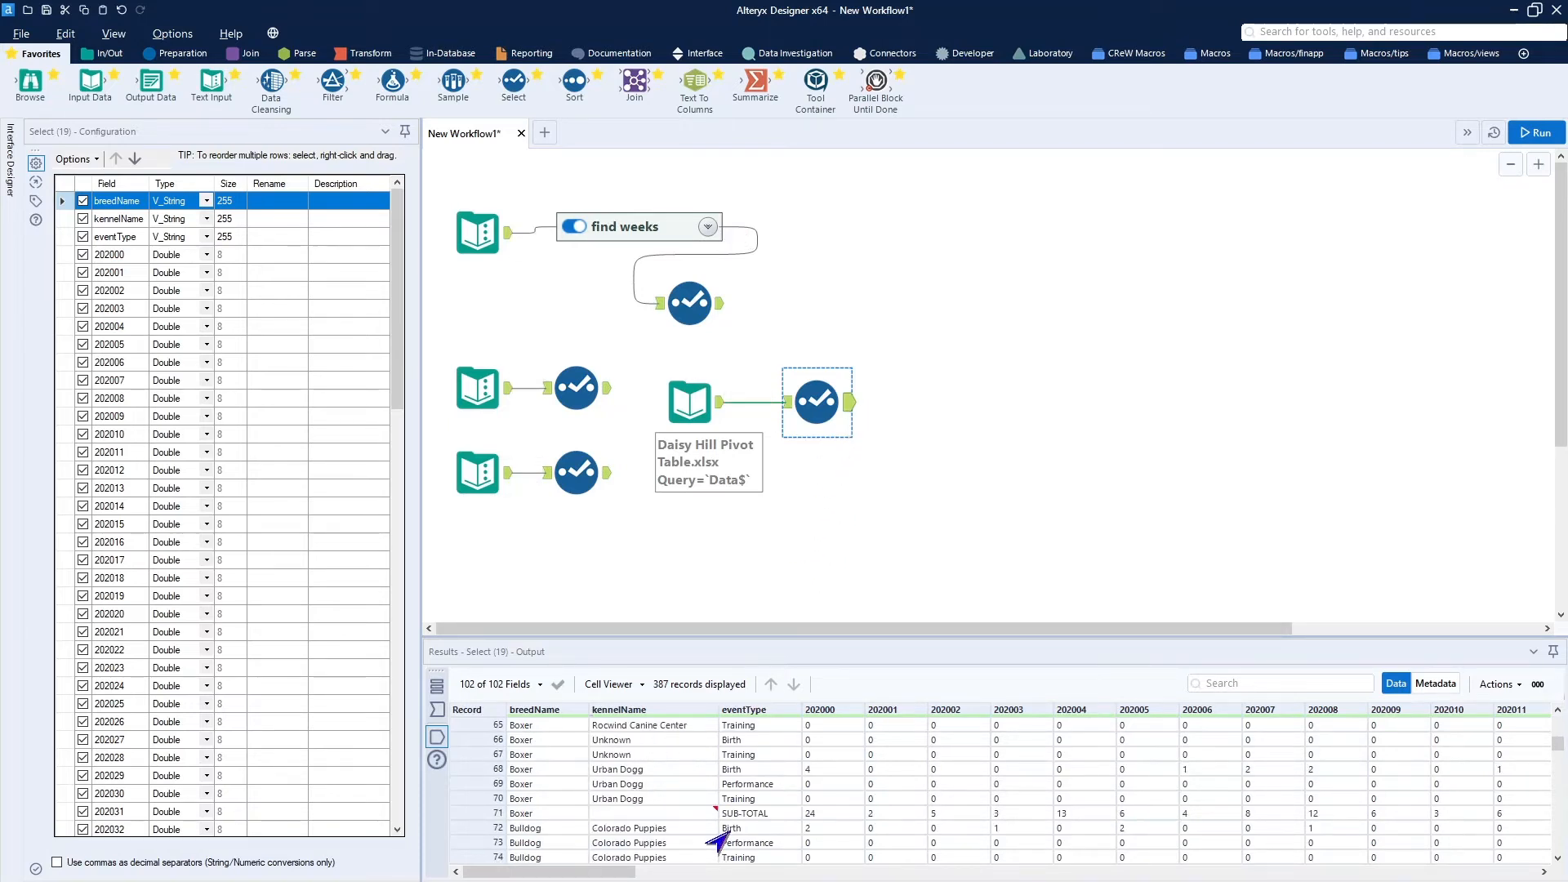
click(710, 815)
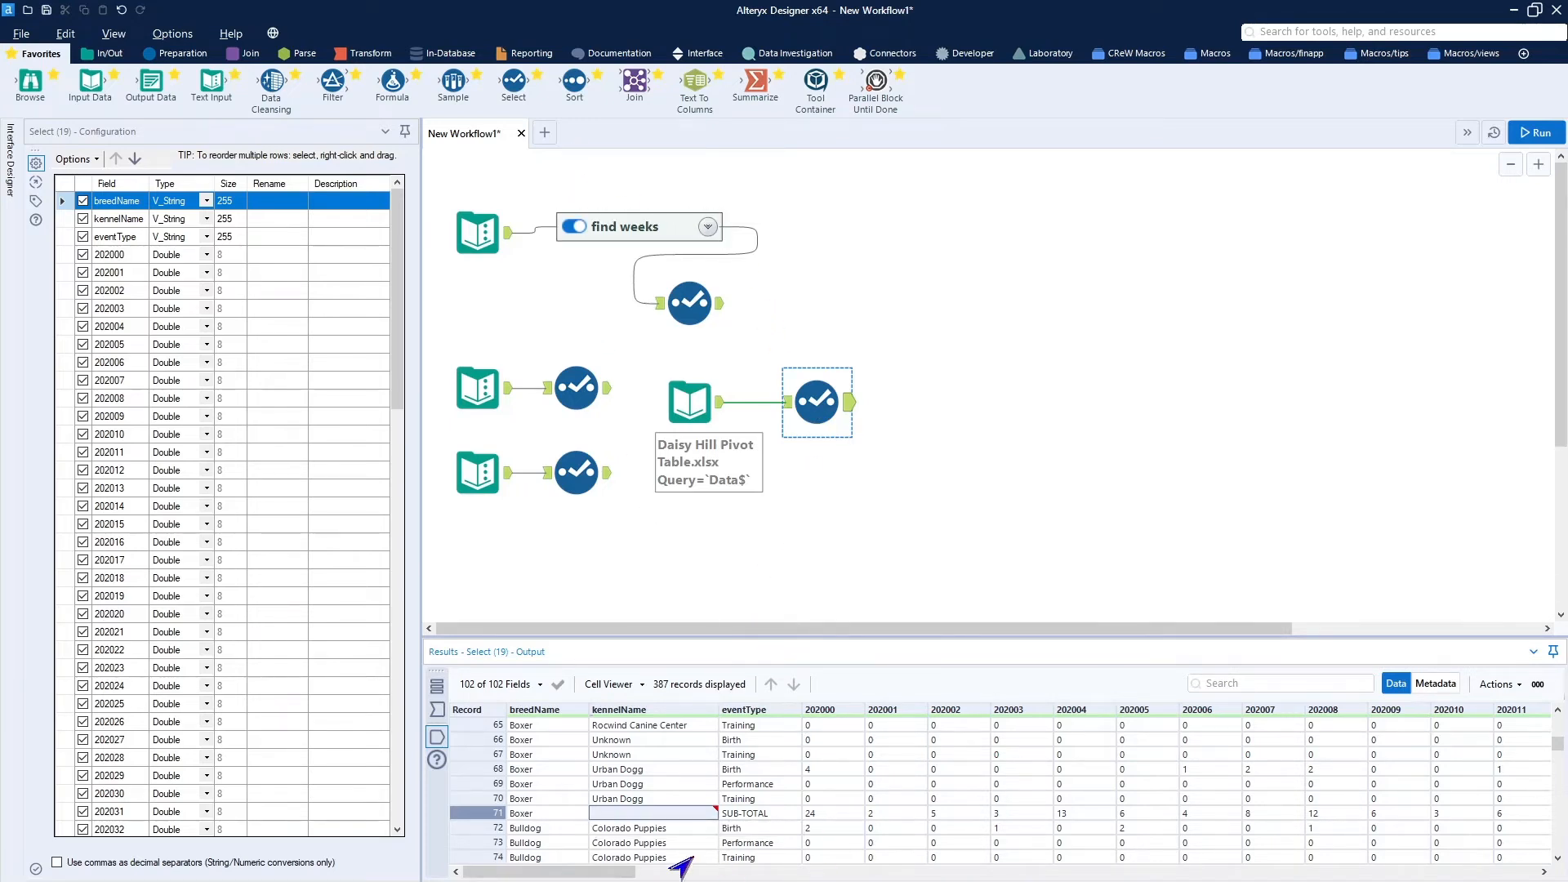
mouse_move(665, 817)
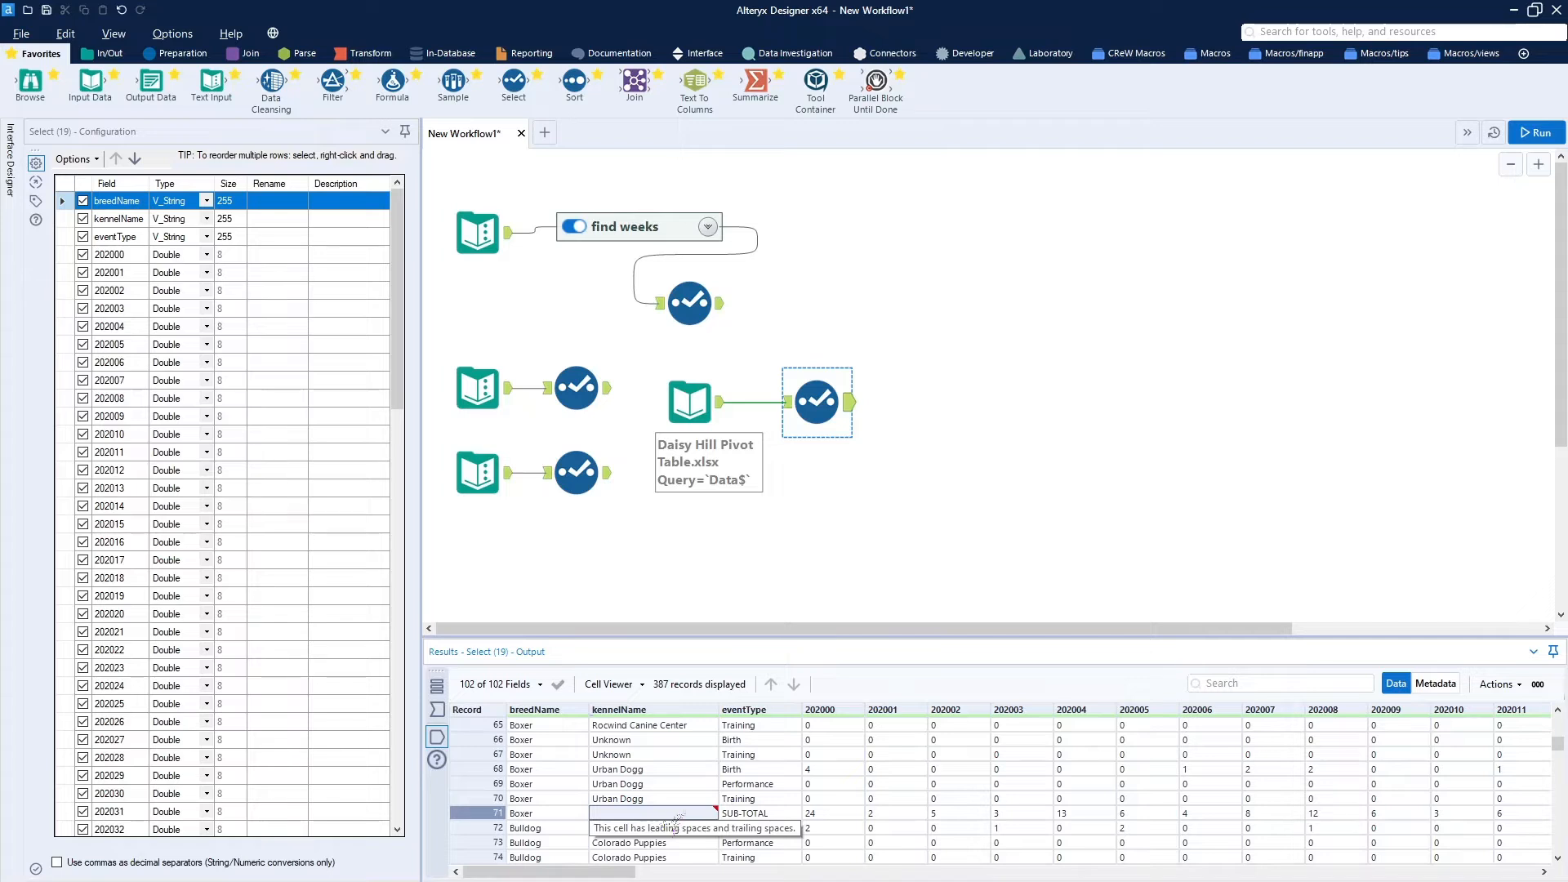
Add a Filter tool after the pivot data's Select tool, choose kennelName as its column and switch it to a custom filter
click(496, 259)
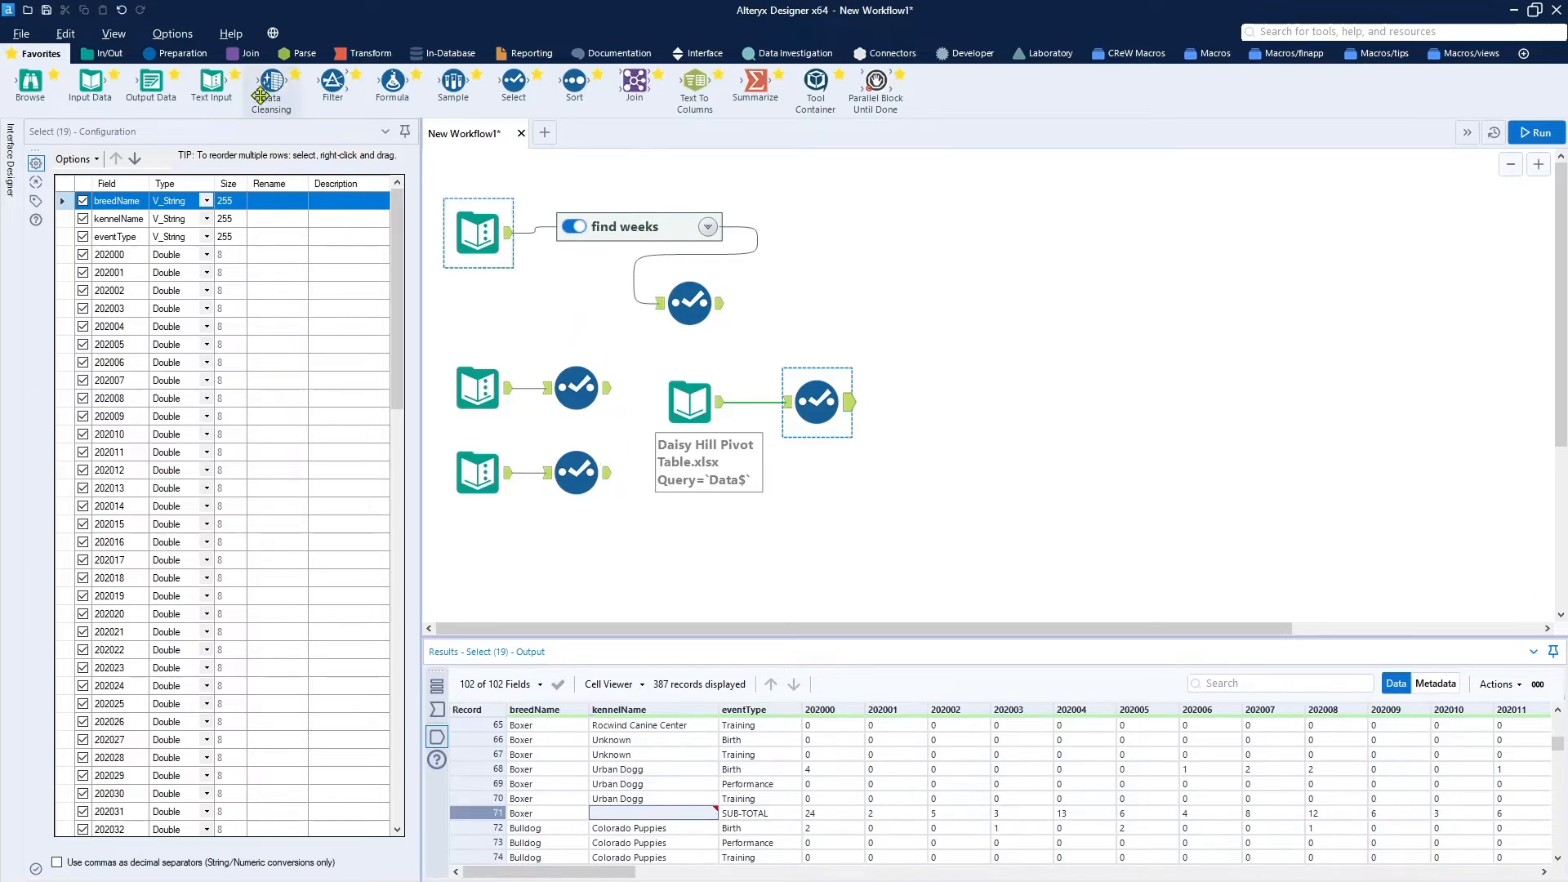
drag(333, 82, 919, 405)
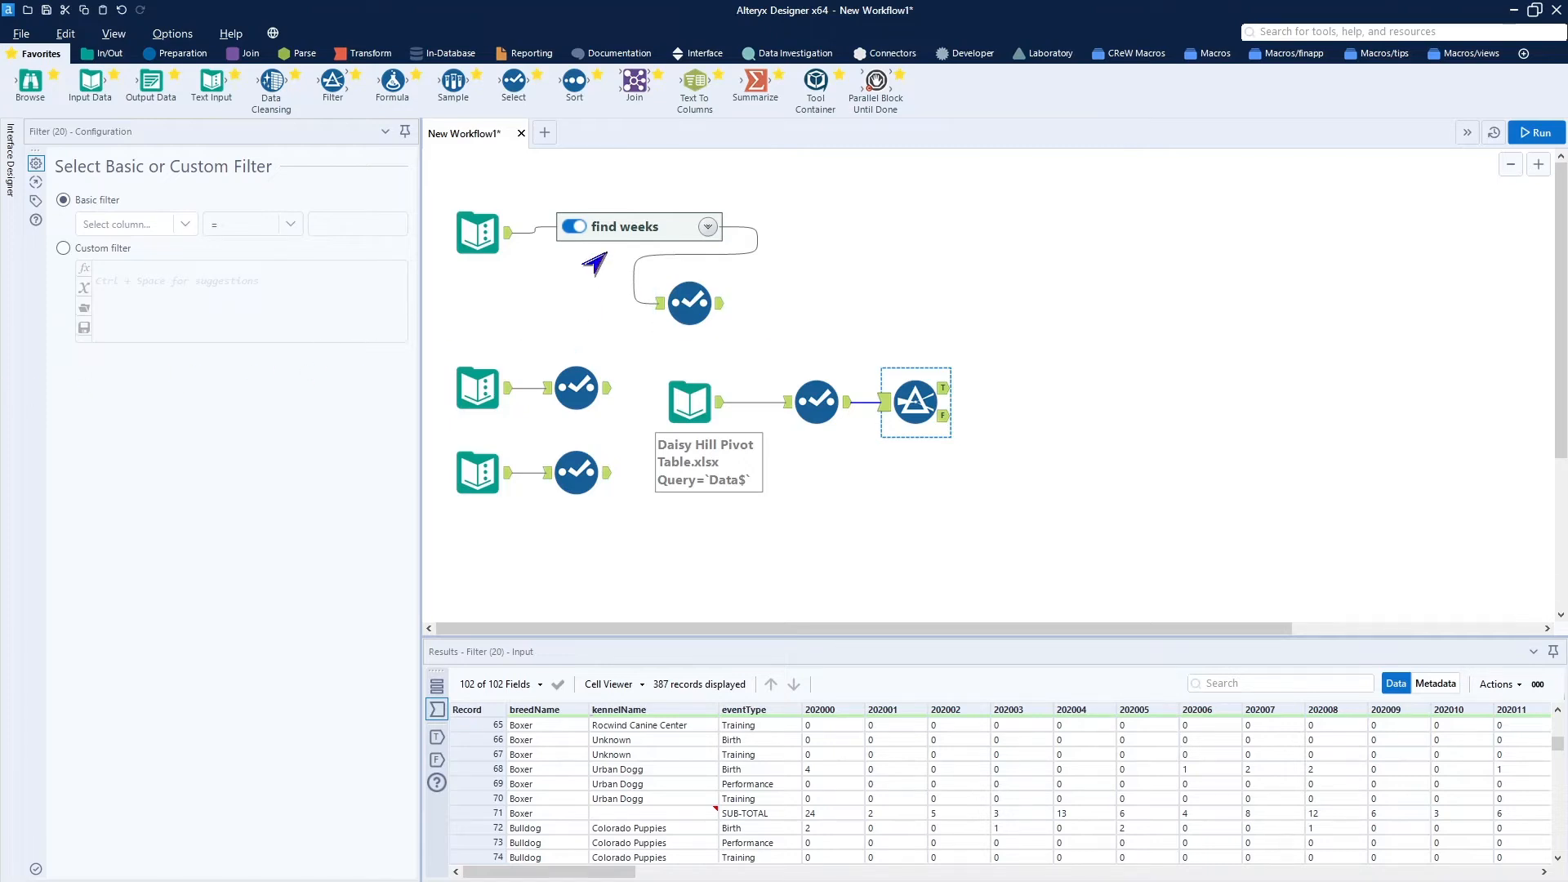
click(168, 231)
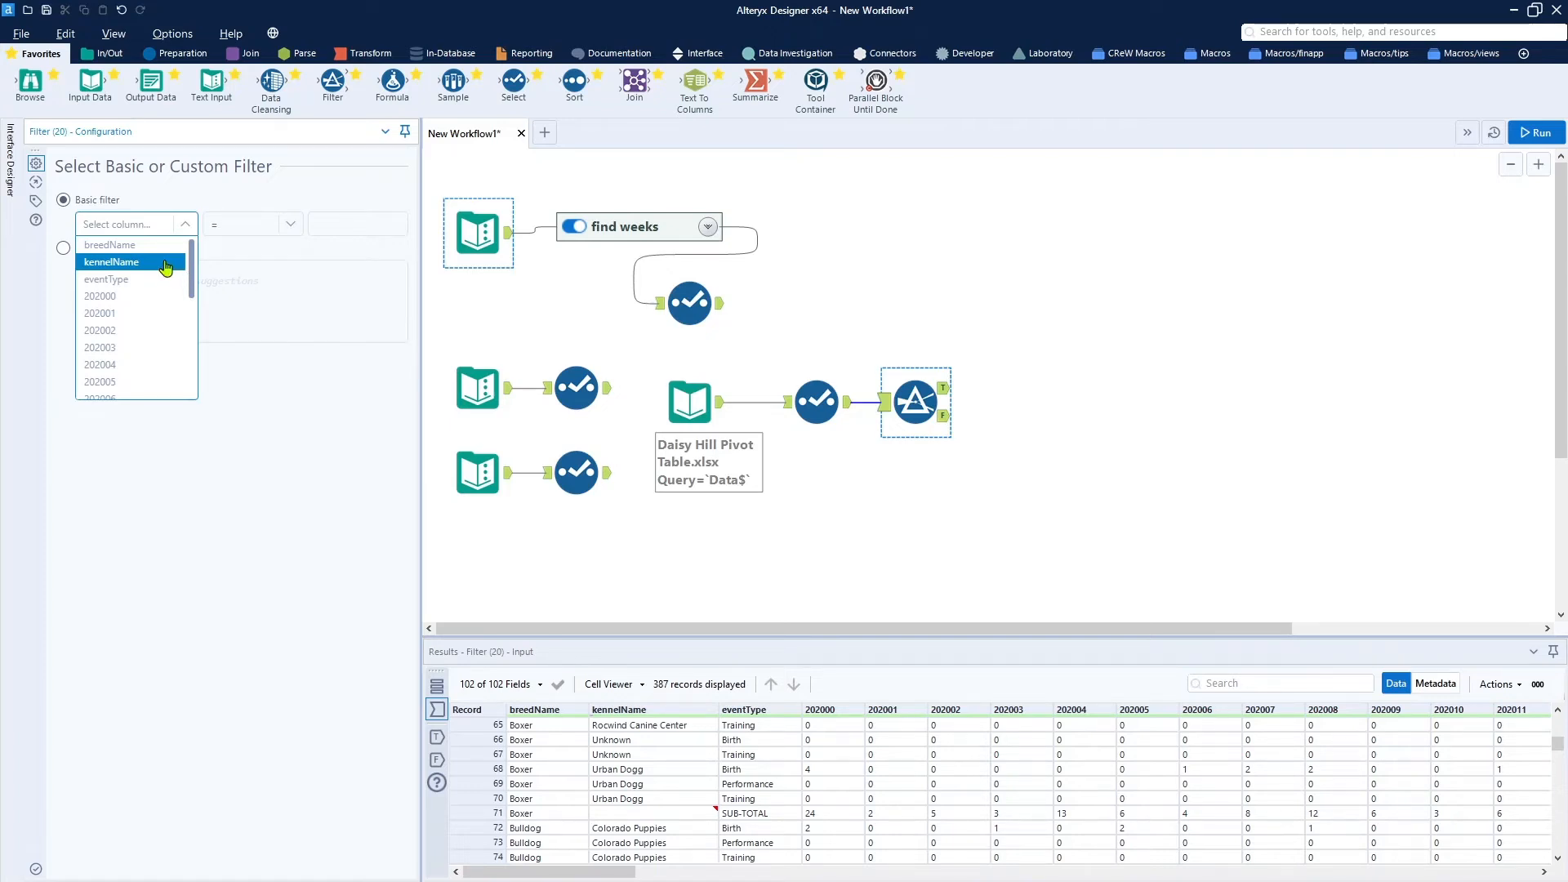
click(162, 263)
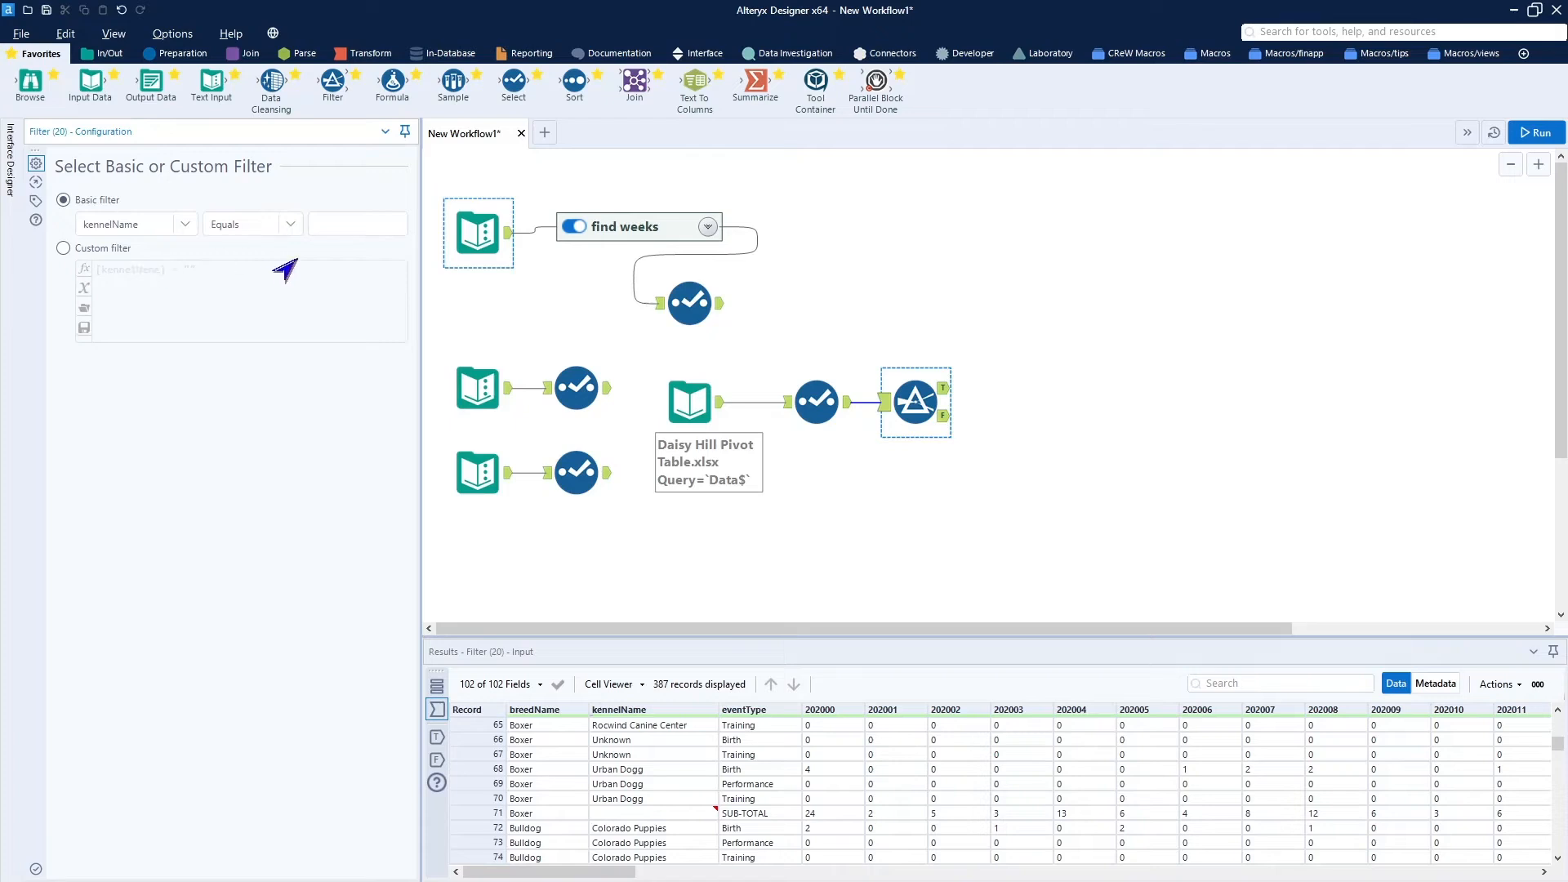
click(287, 225)
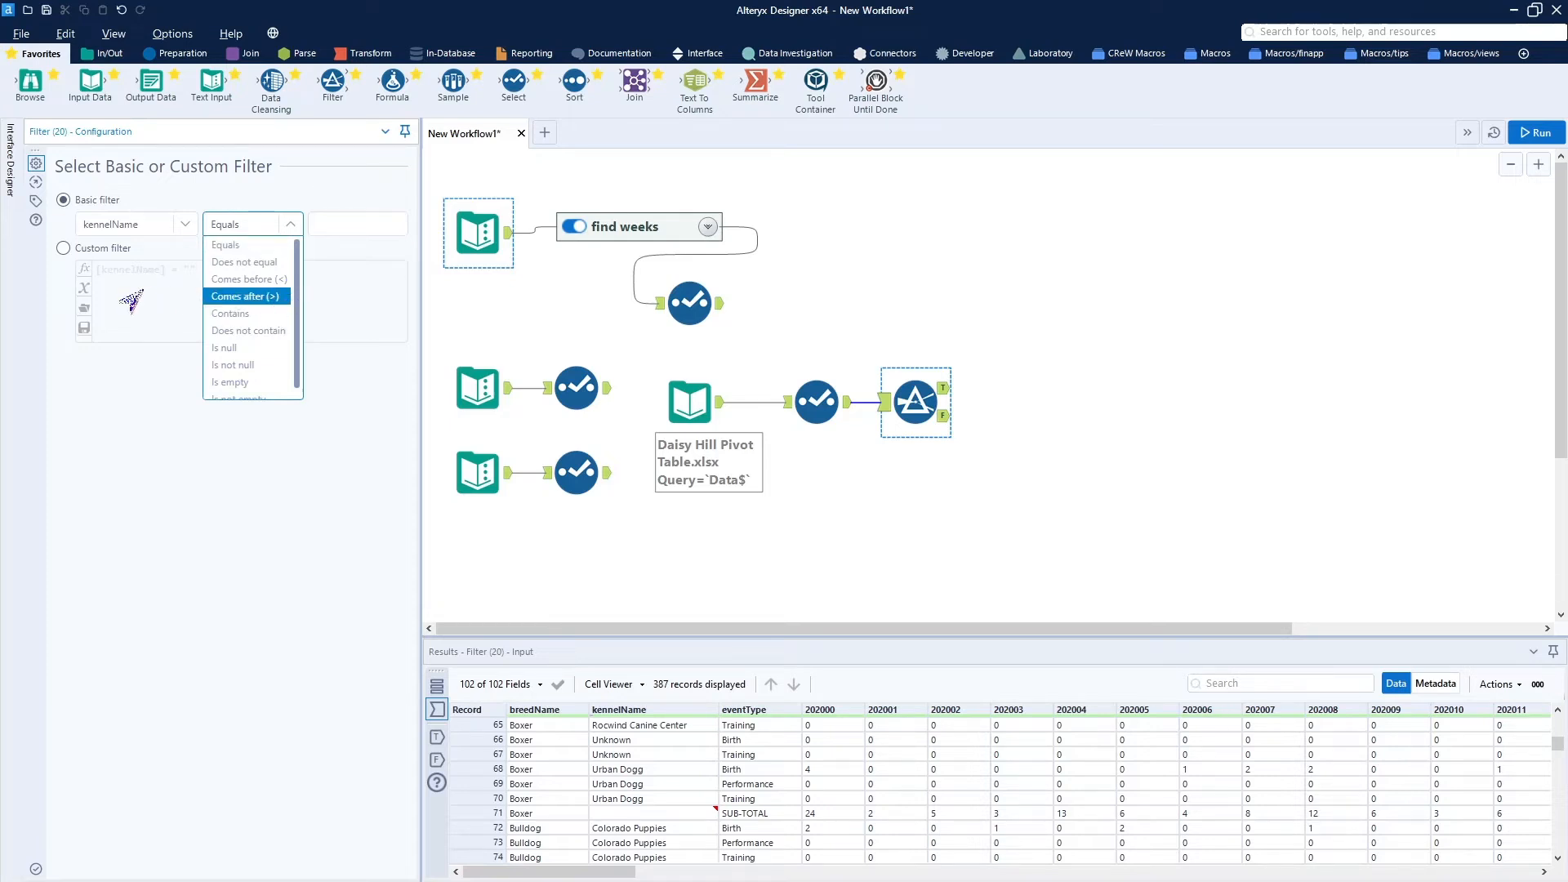
click(90, 252)
click(90, 252)
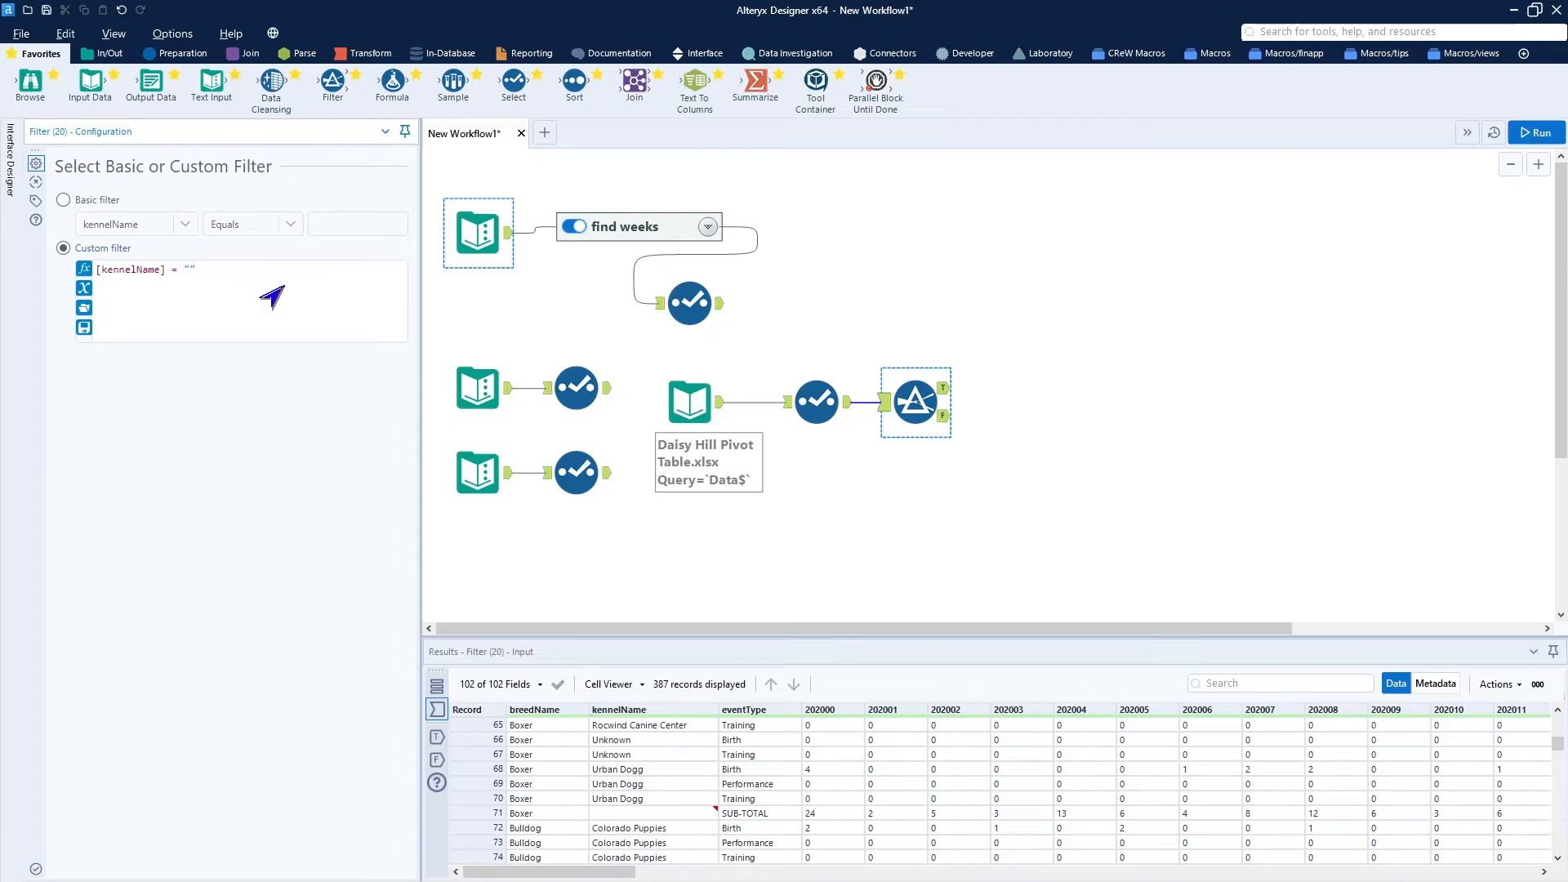
Rewrite the custom filter expression as !IsEmpty([kennelName])
scroll(284, 285, up, 3)
key(BackSpace)
key(BackSpace)
key(BackSpace)
key(BackSpace)
key(Home)
text(!)
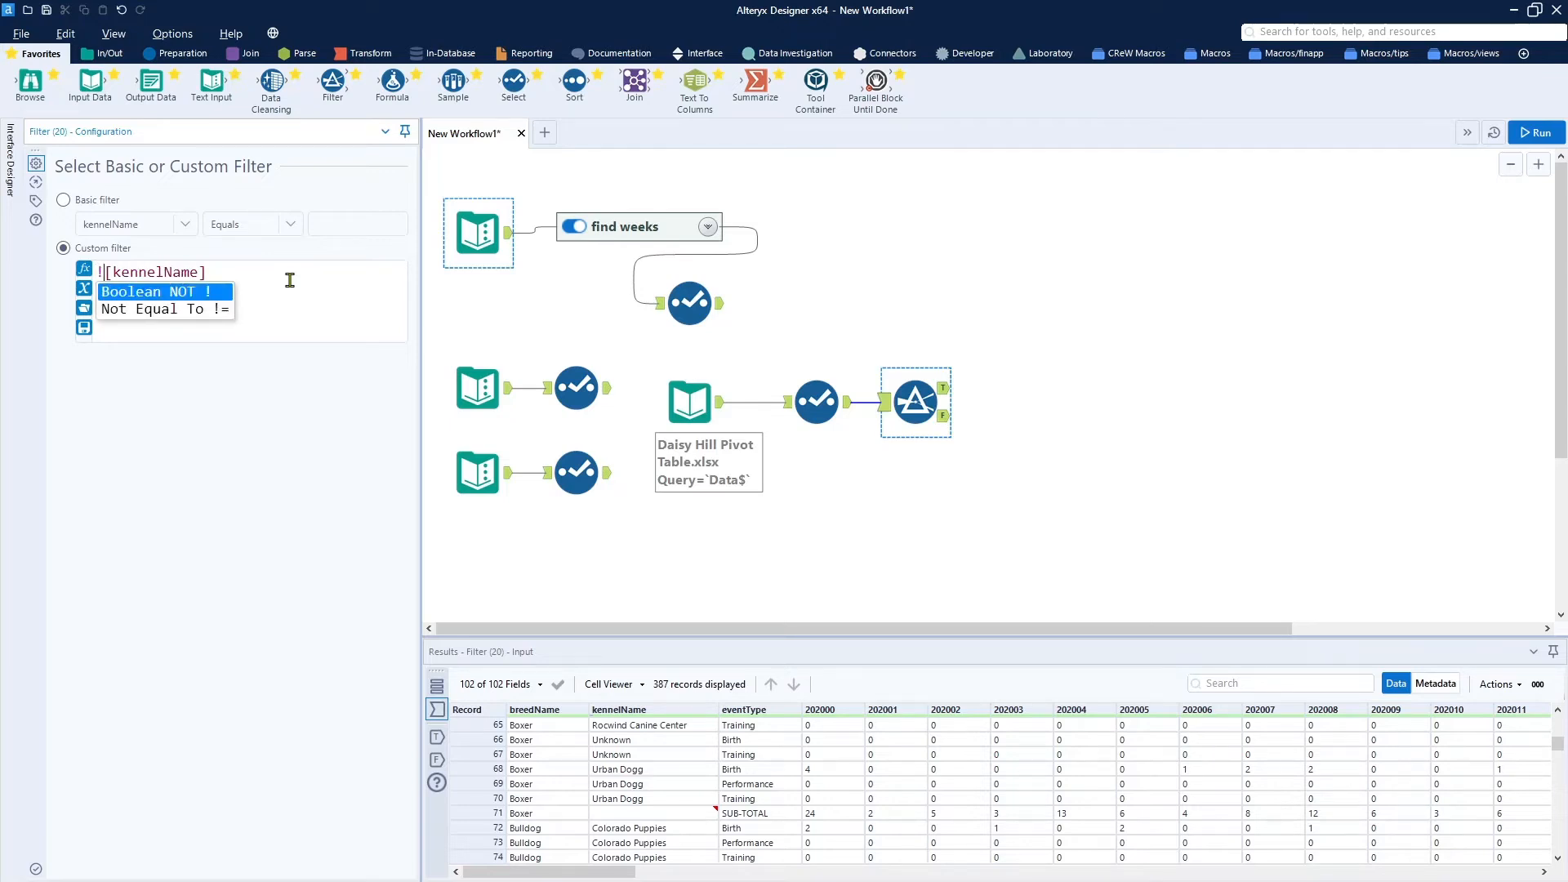
key(Escape)
text(E)
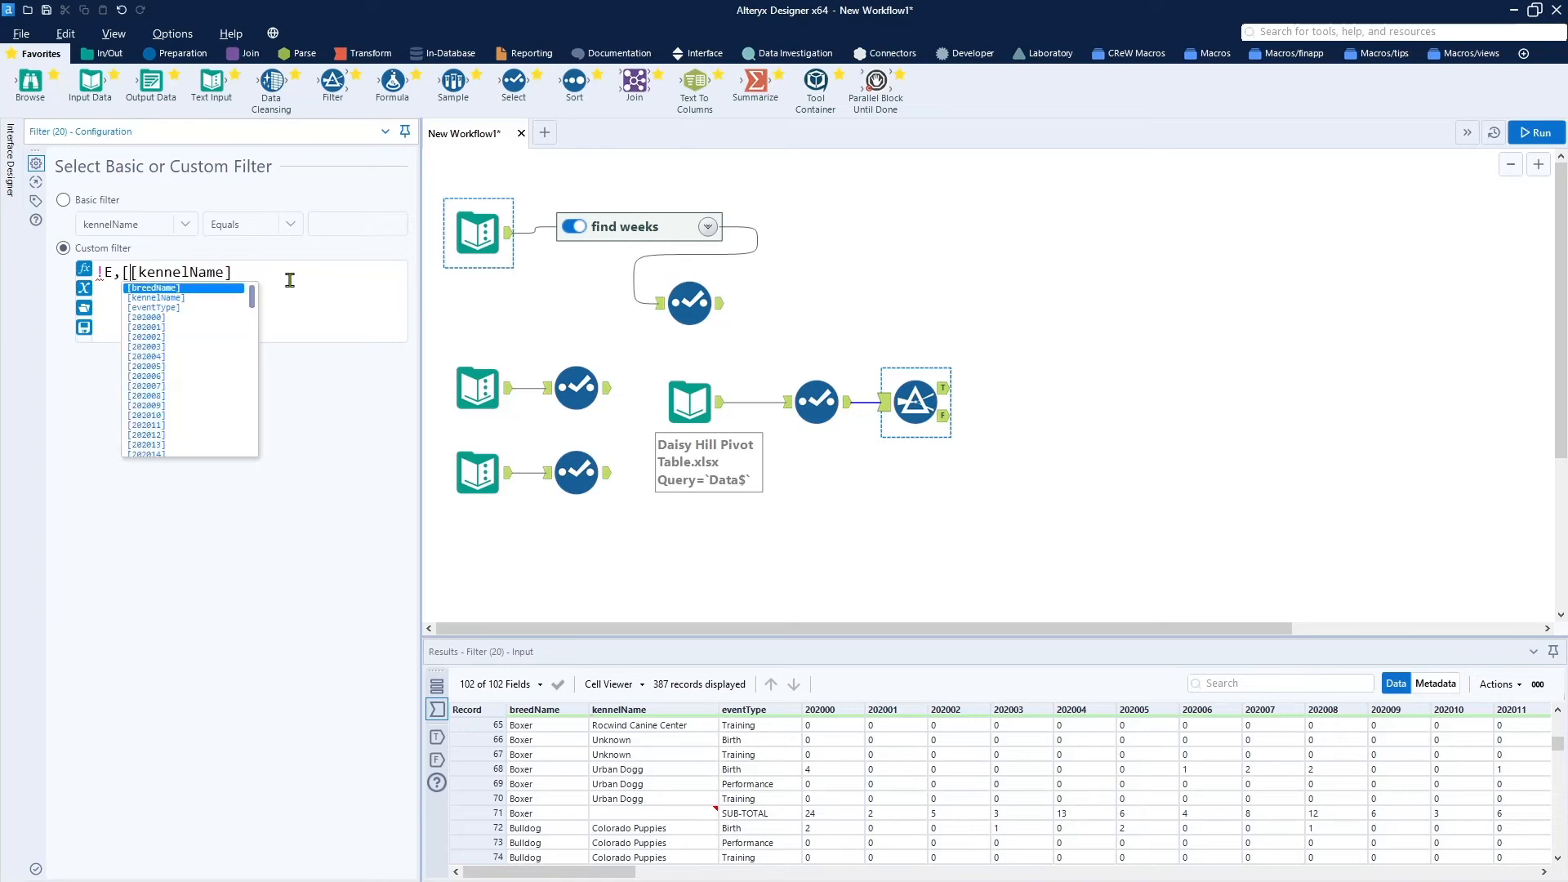
key(BackSpace)
text(IsEmp)
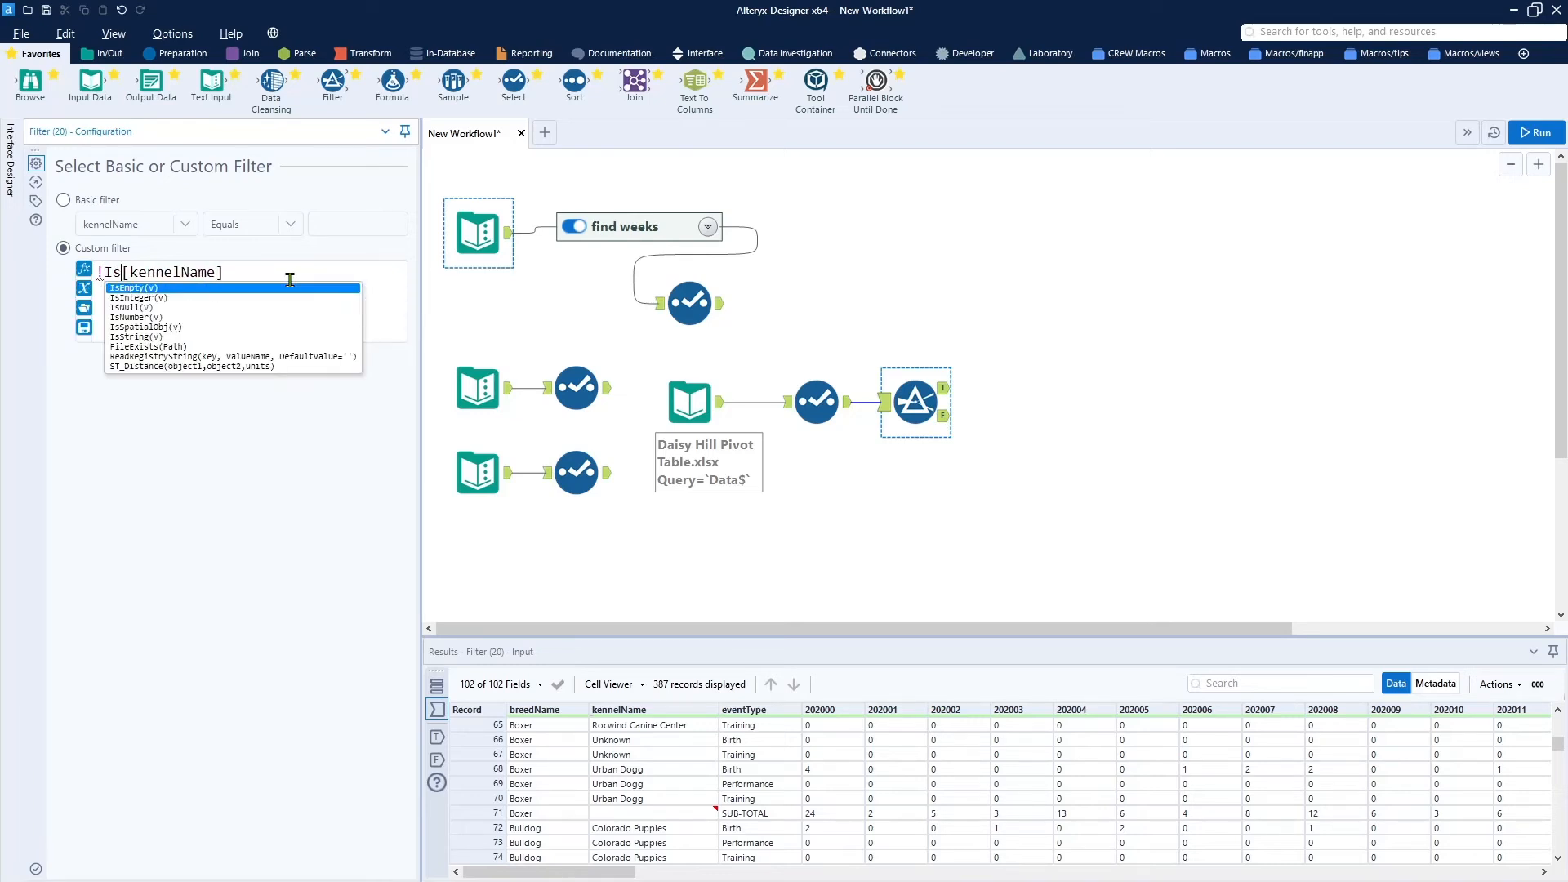
text(ty)
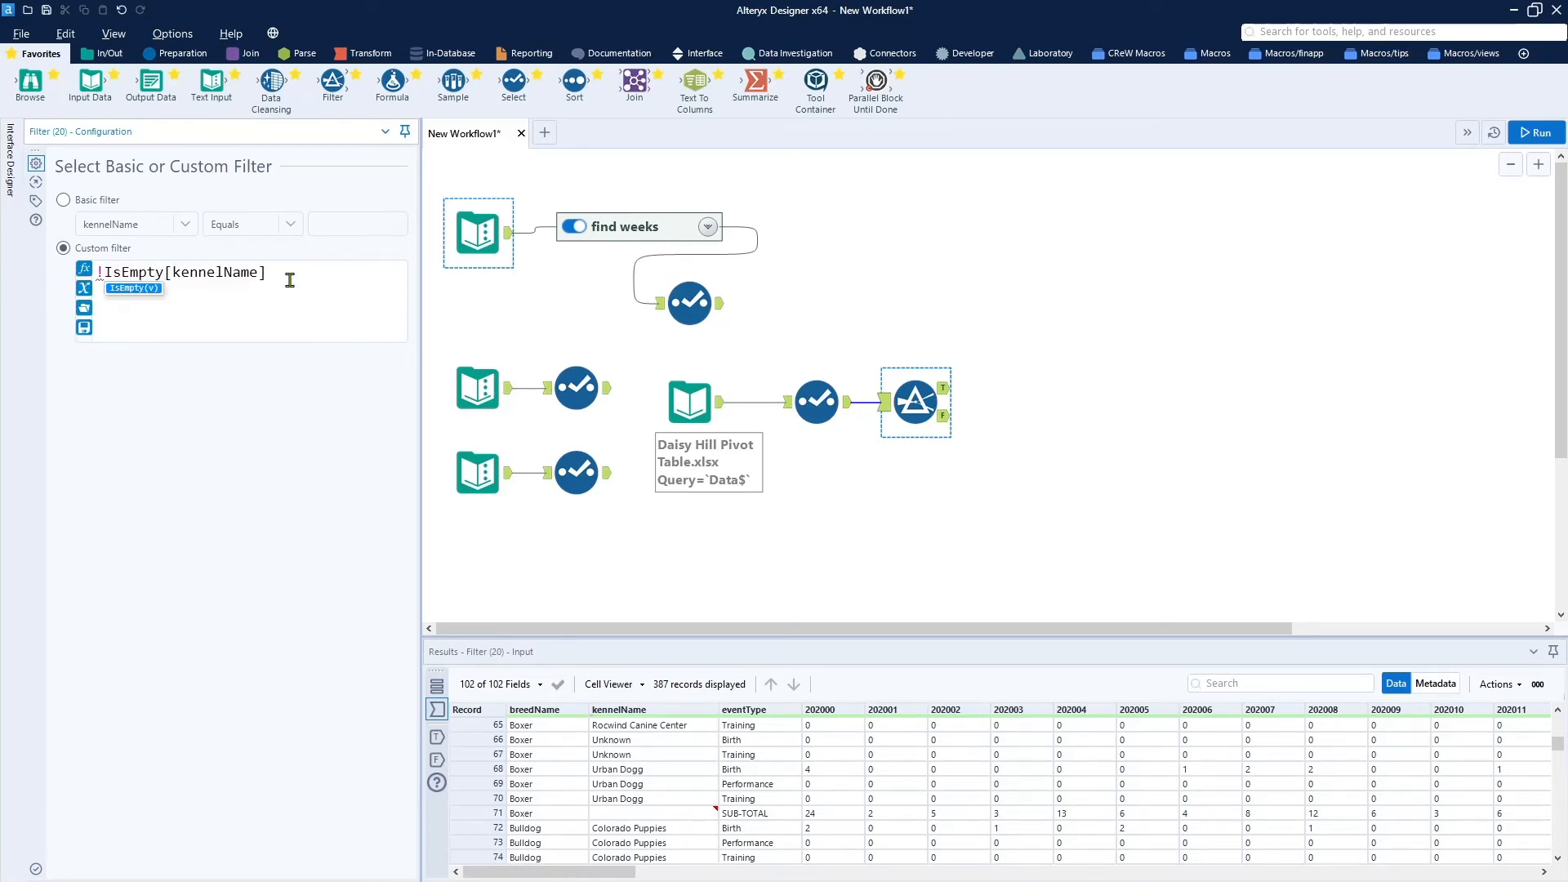
text(()
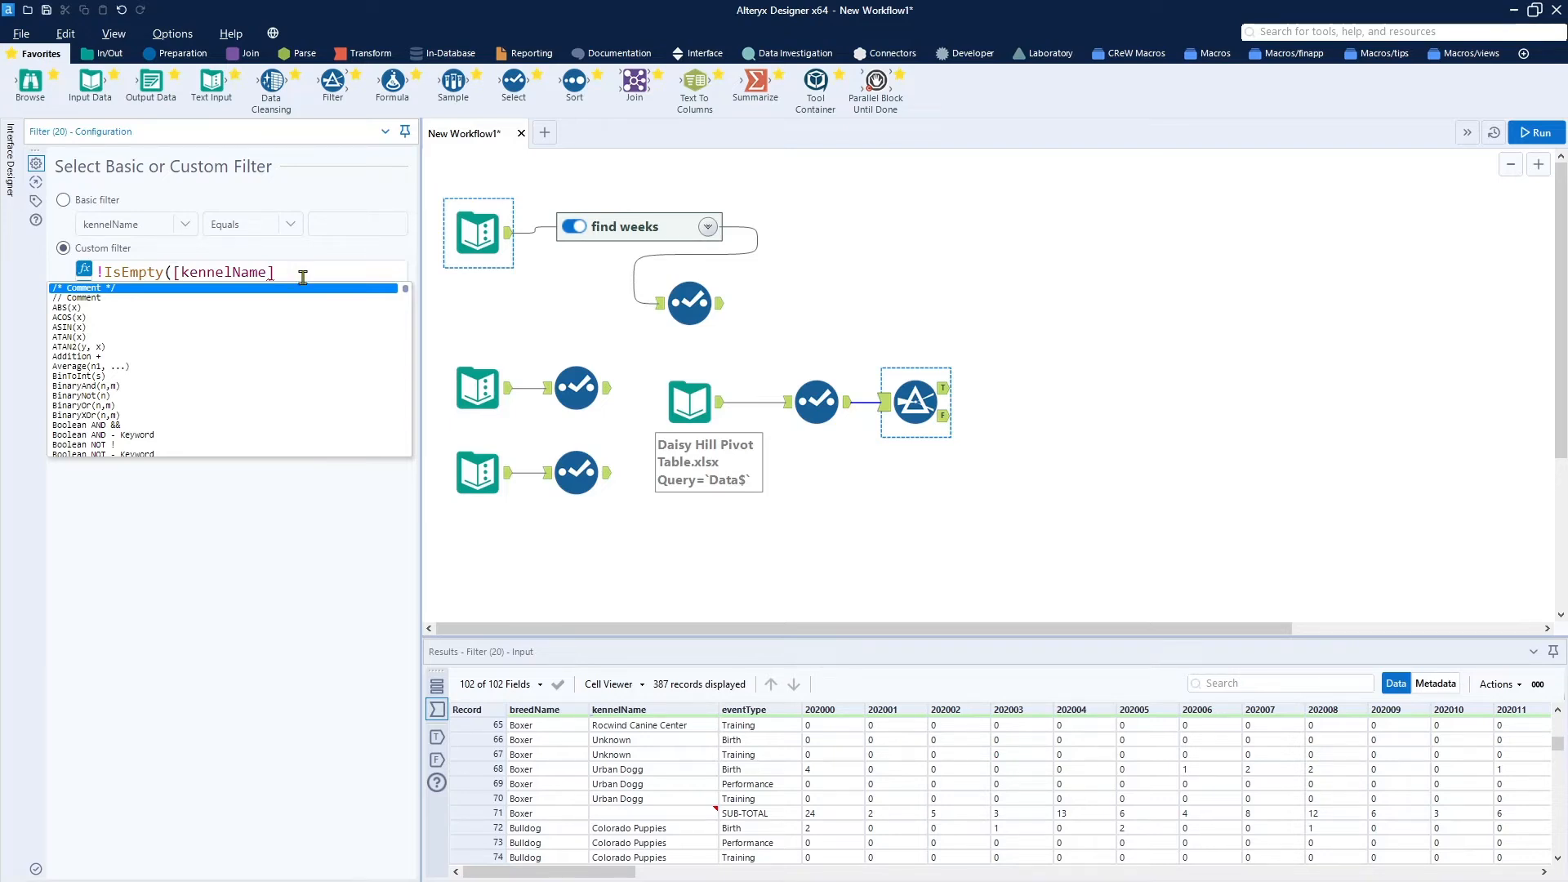
click(303, 278)
text())
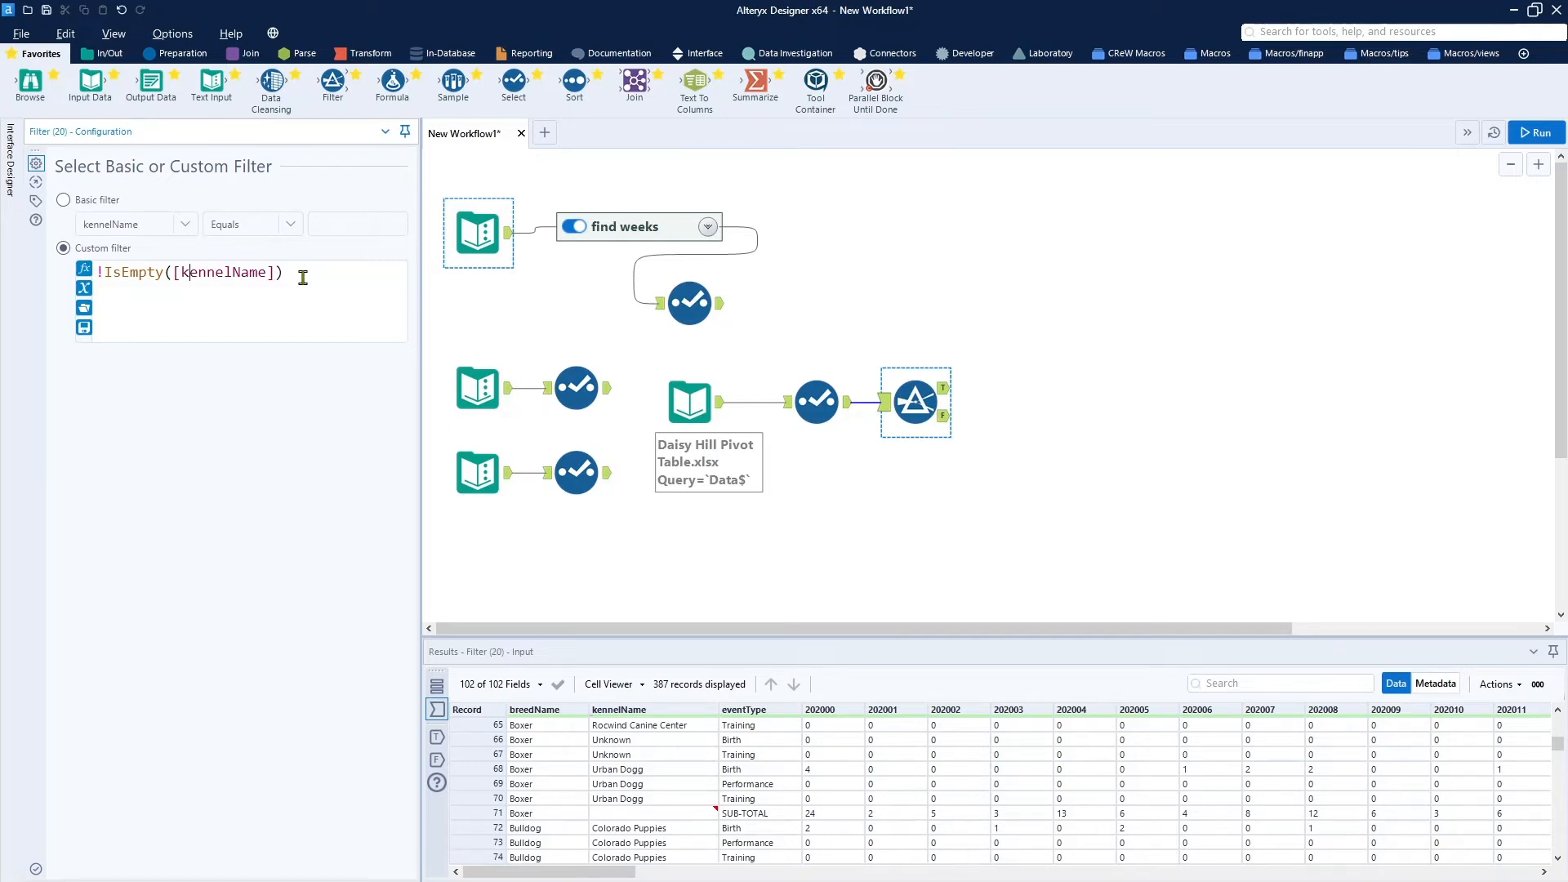
Wrap the kennelName field in a Trim function so the filter expression reads !IsEmpty(Trim([kennelName]))
key(Left)
key(Left)
text(Trim)
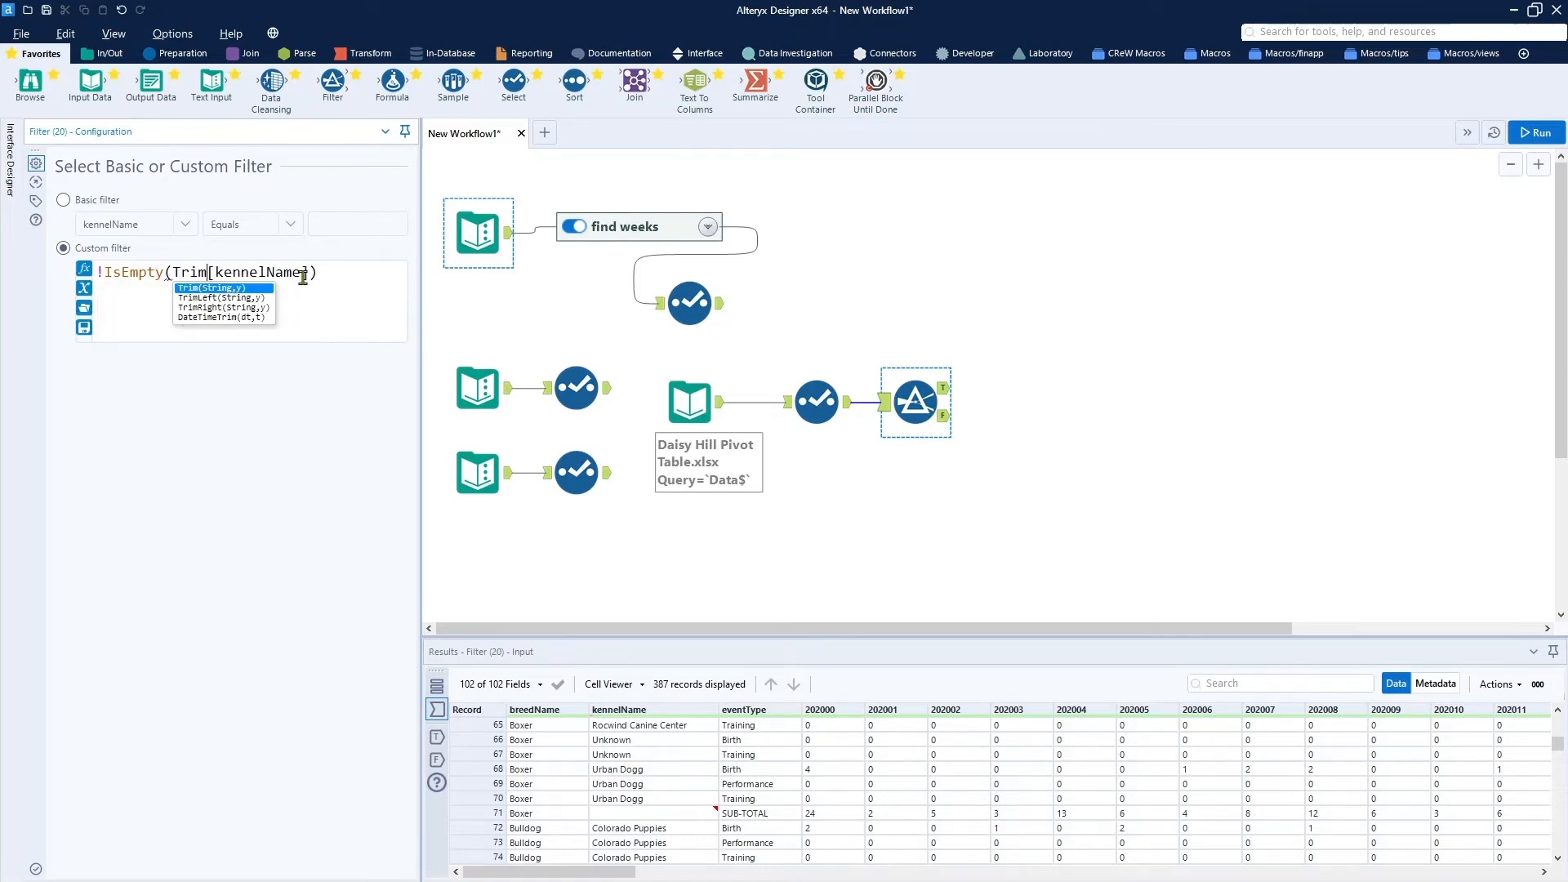
text(()
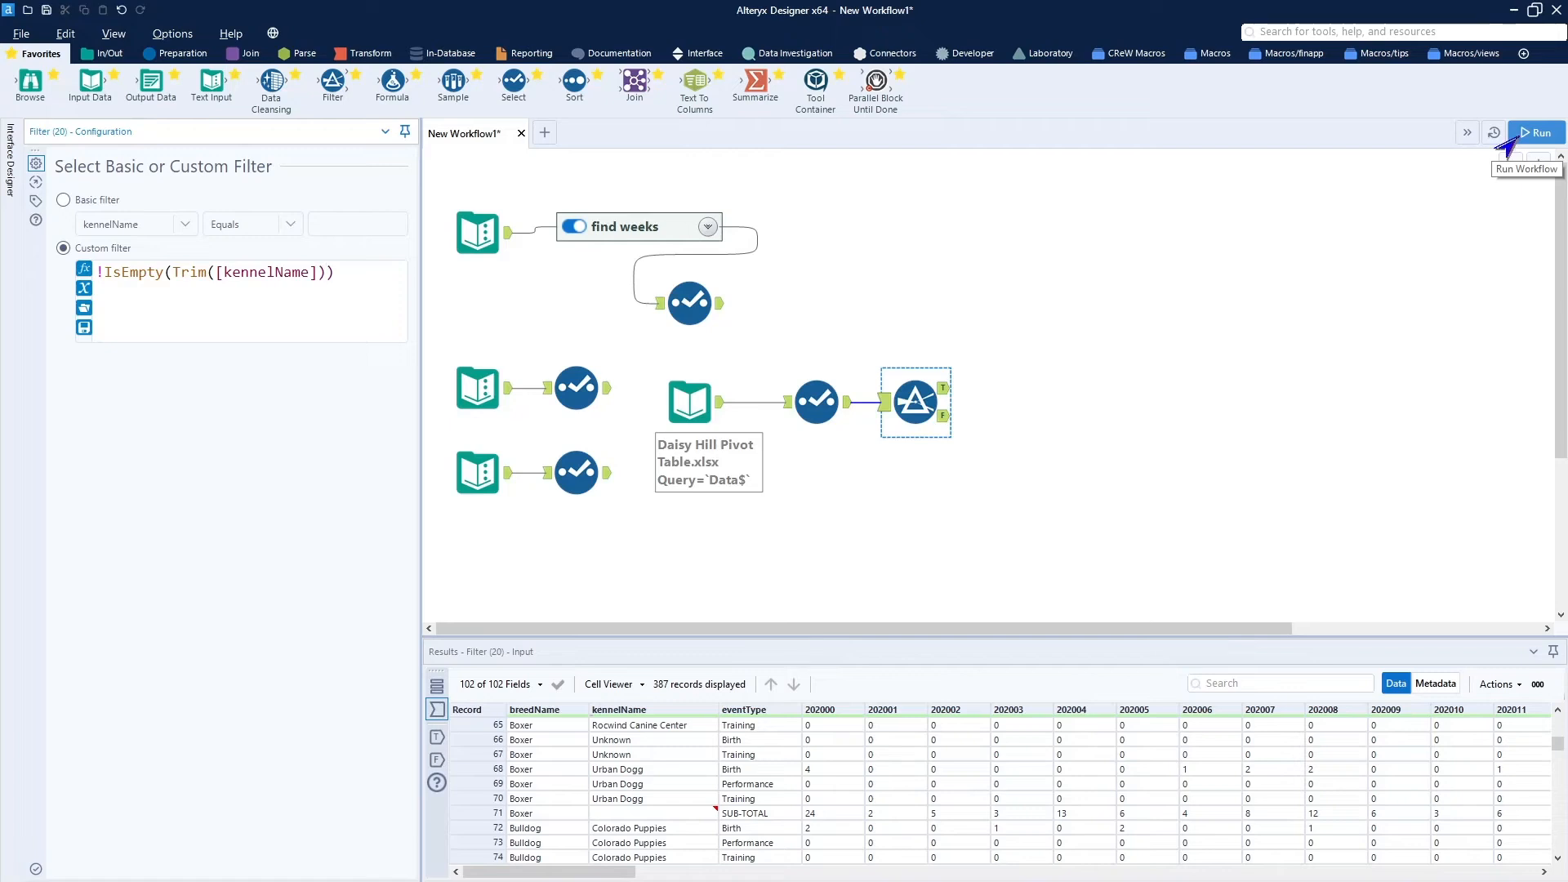
Run the workflow and examine the Filter's False and True outputs, plus the week numbers from the find weeks branch's Select tool
click(1513, 137)
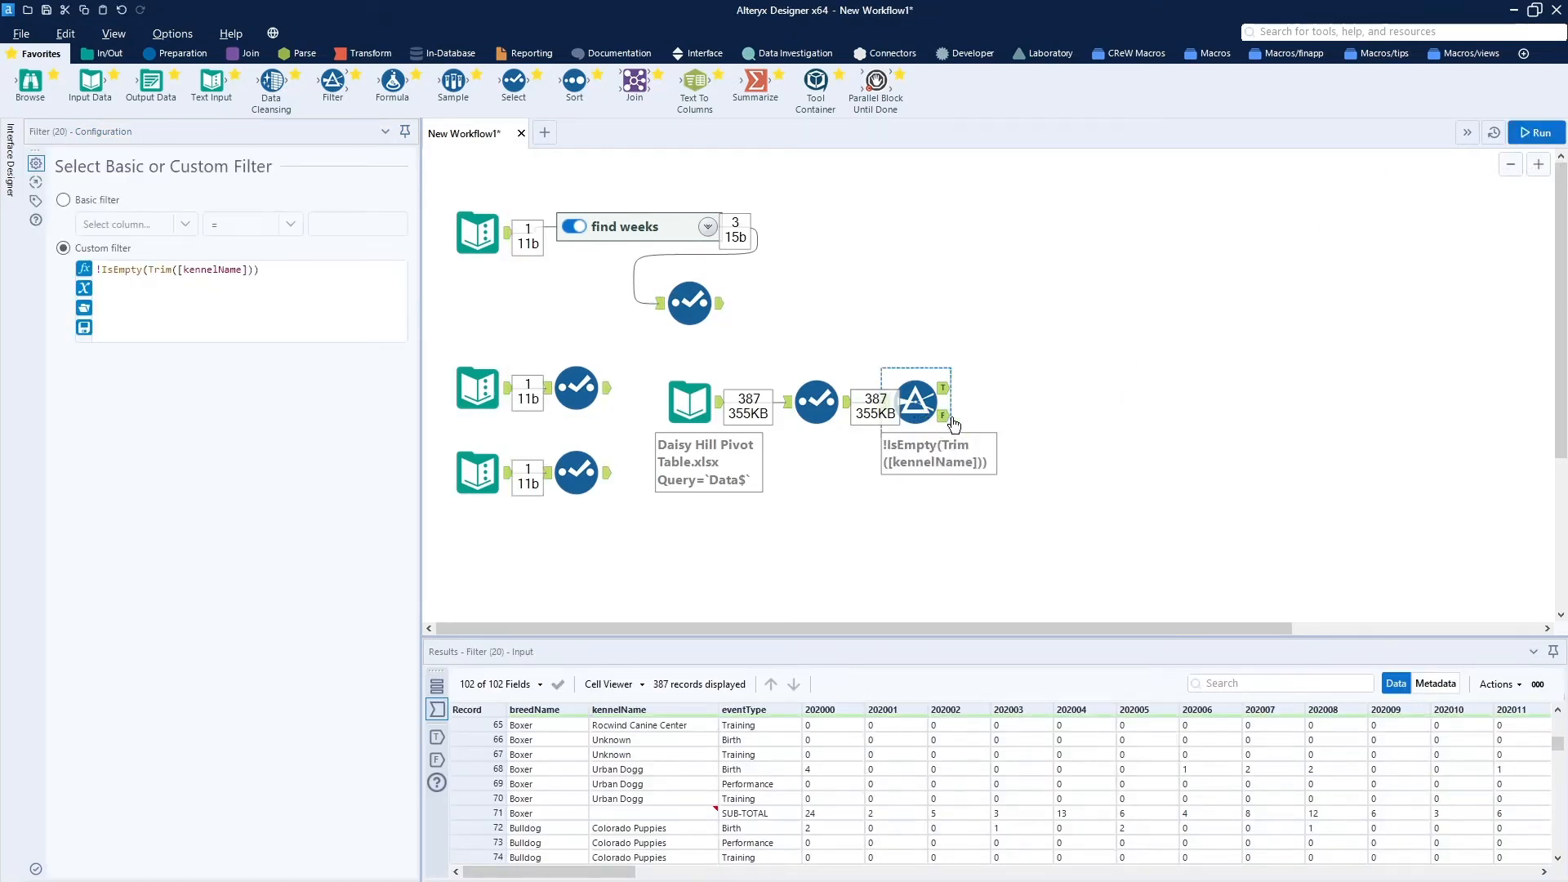
click(951, 420)
scroll(893, 798, down, 1)
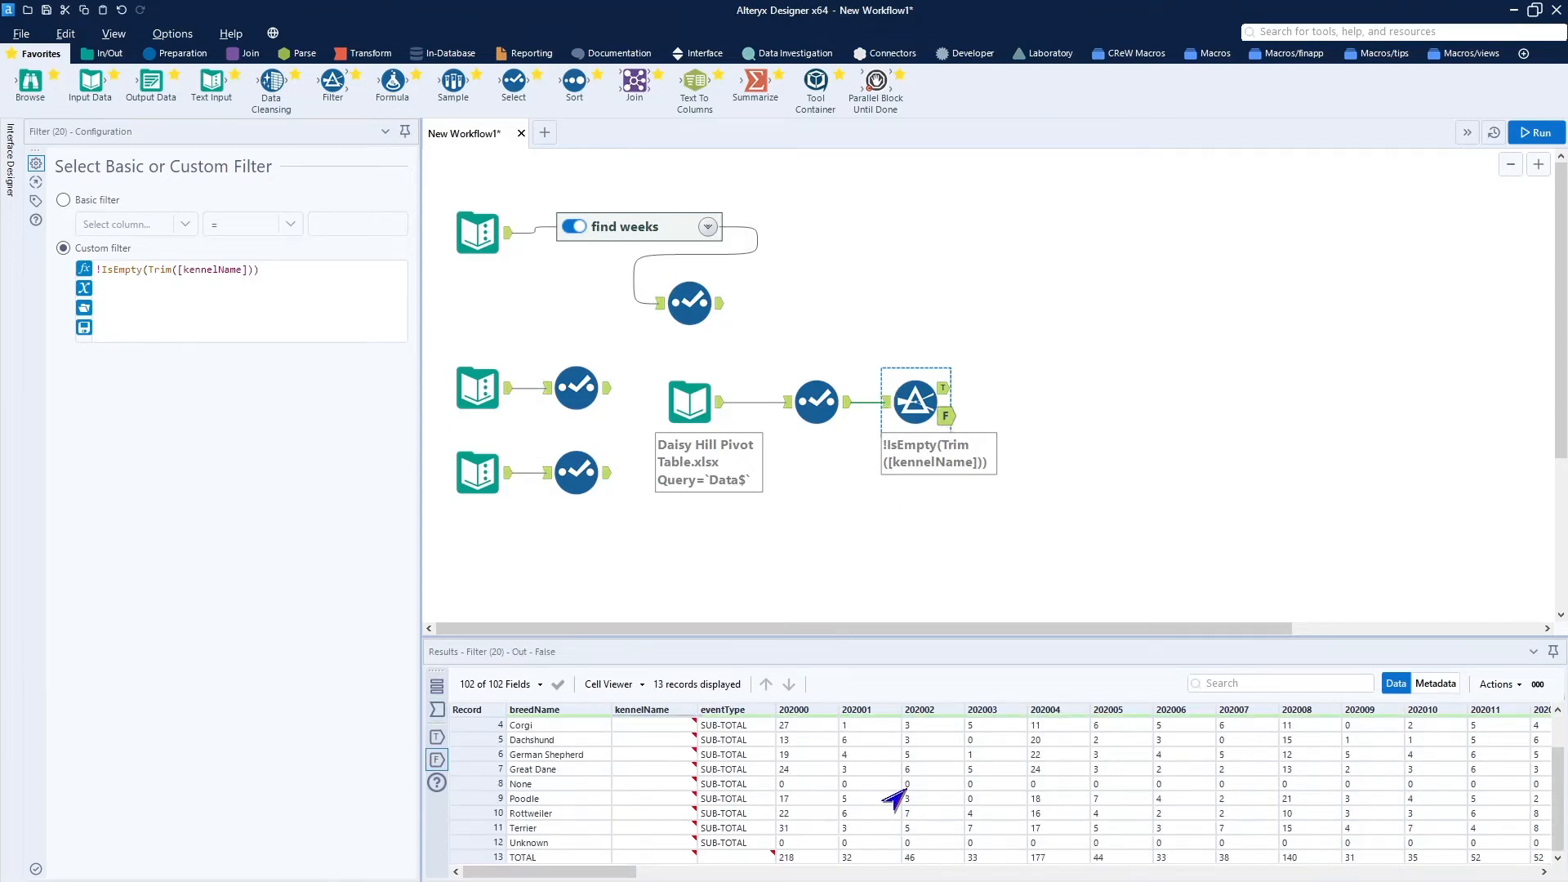
scroll(893, 798, up, 1)
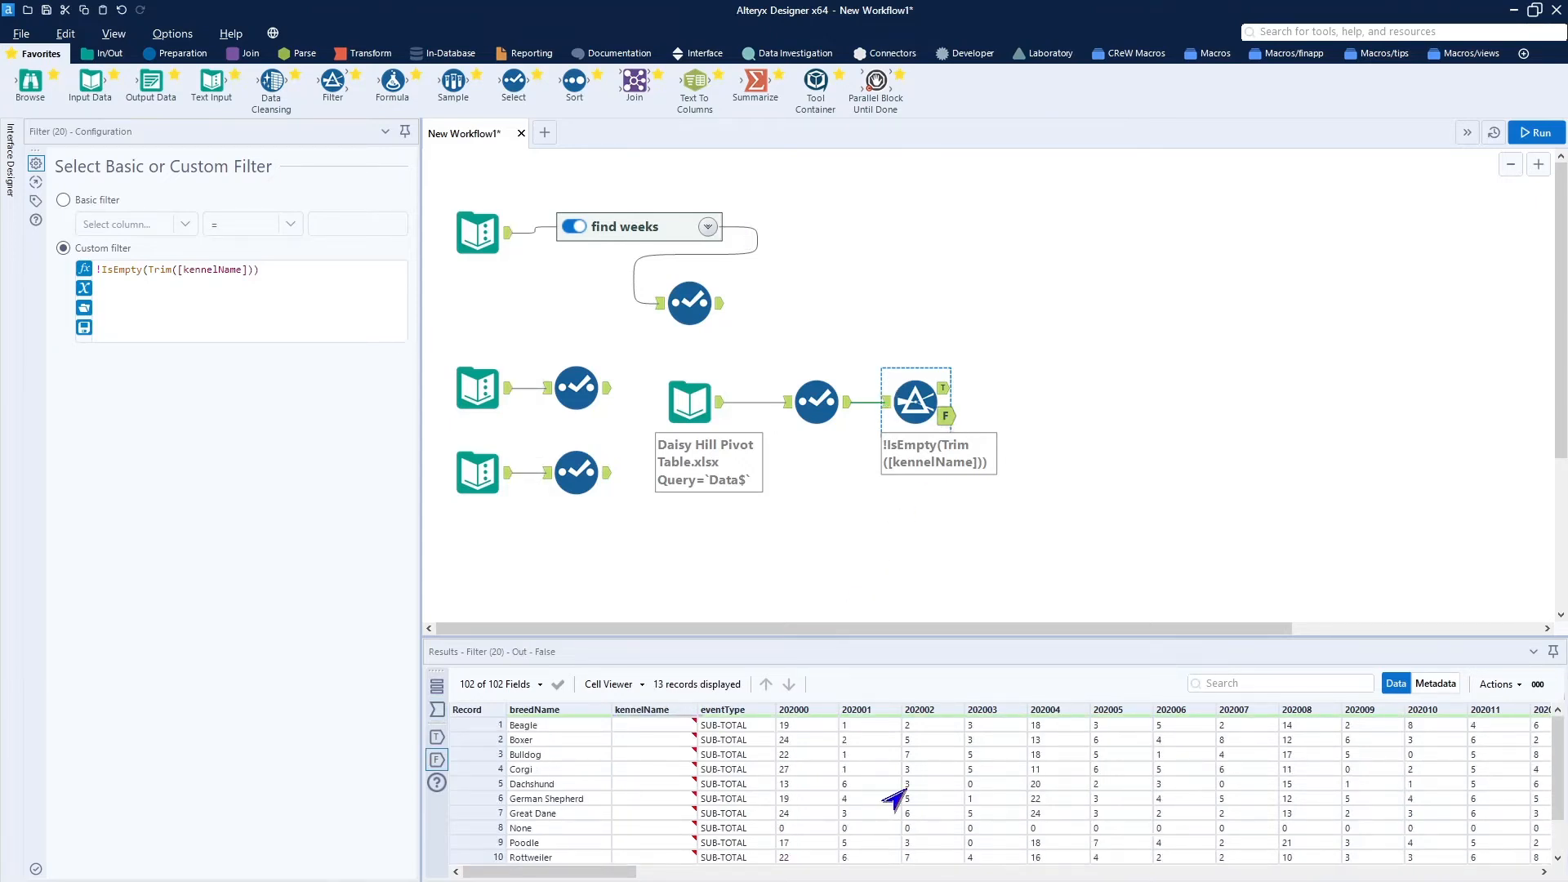
click(950, 396)
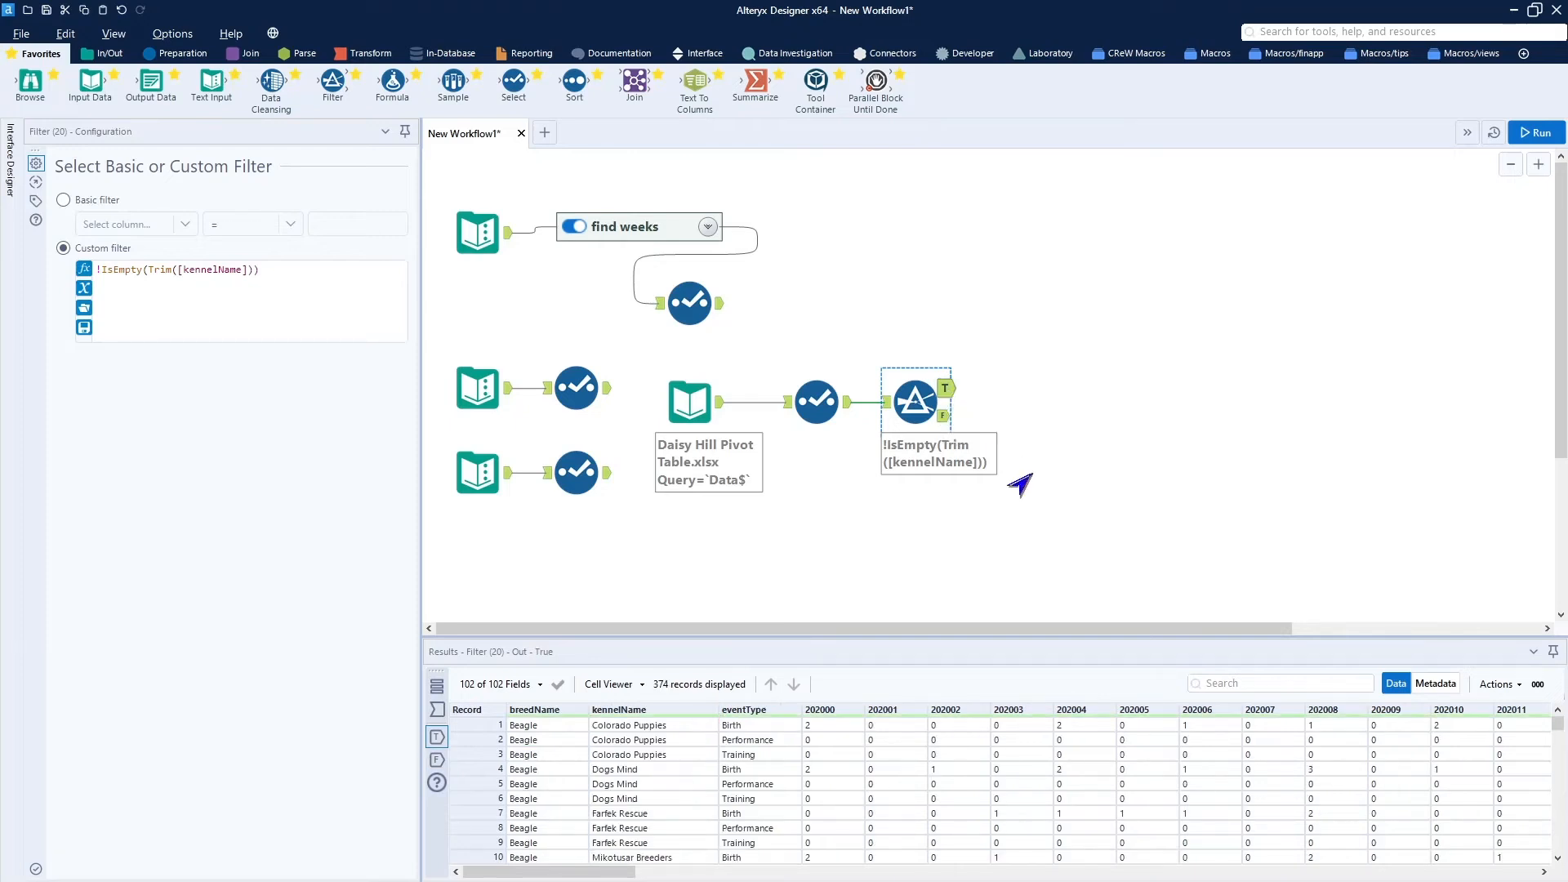
scroll(1078, 526, down, 3)
scroll(1088, 530, up, 3)
scroll(1235, 480, down, 3)
scroll(1238, 480, up, 3)
click(724, 314)
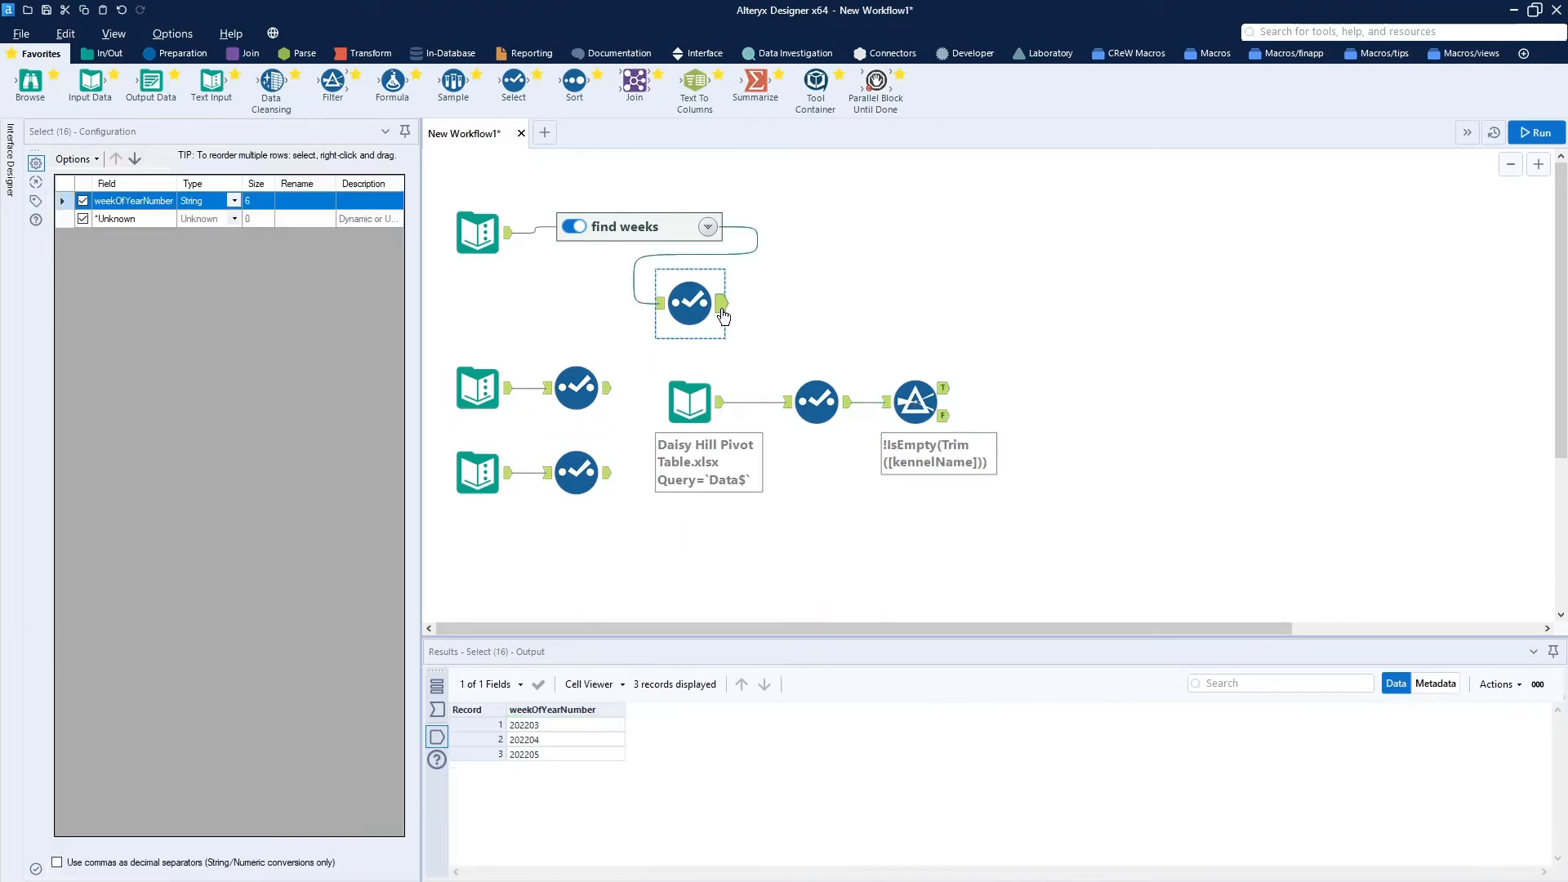
Connect a Transpose tool to the Filter's True output, with breedName, kennelName and eventType as key columns and the week fields as data columns
click(920, 398)
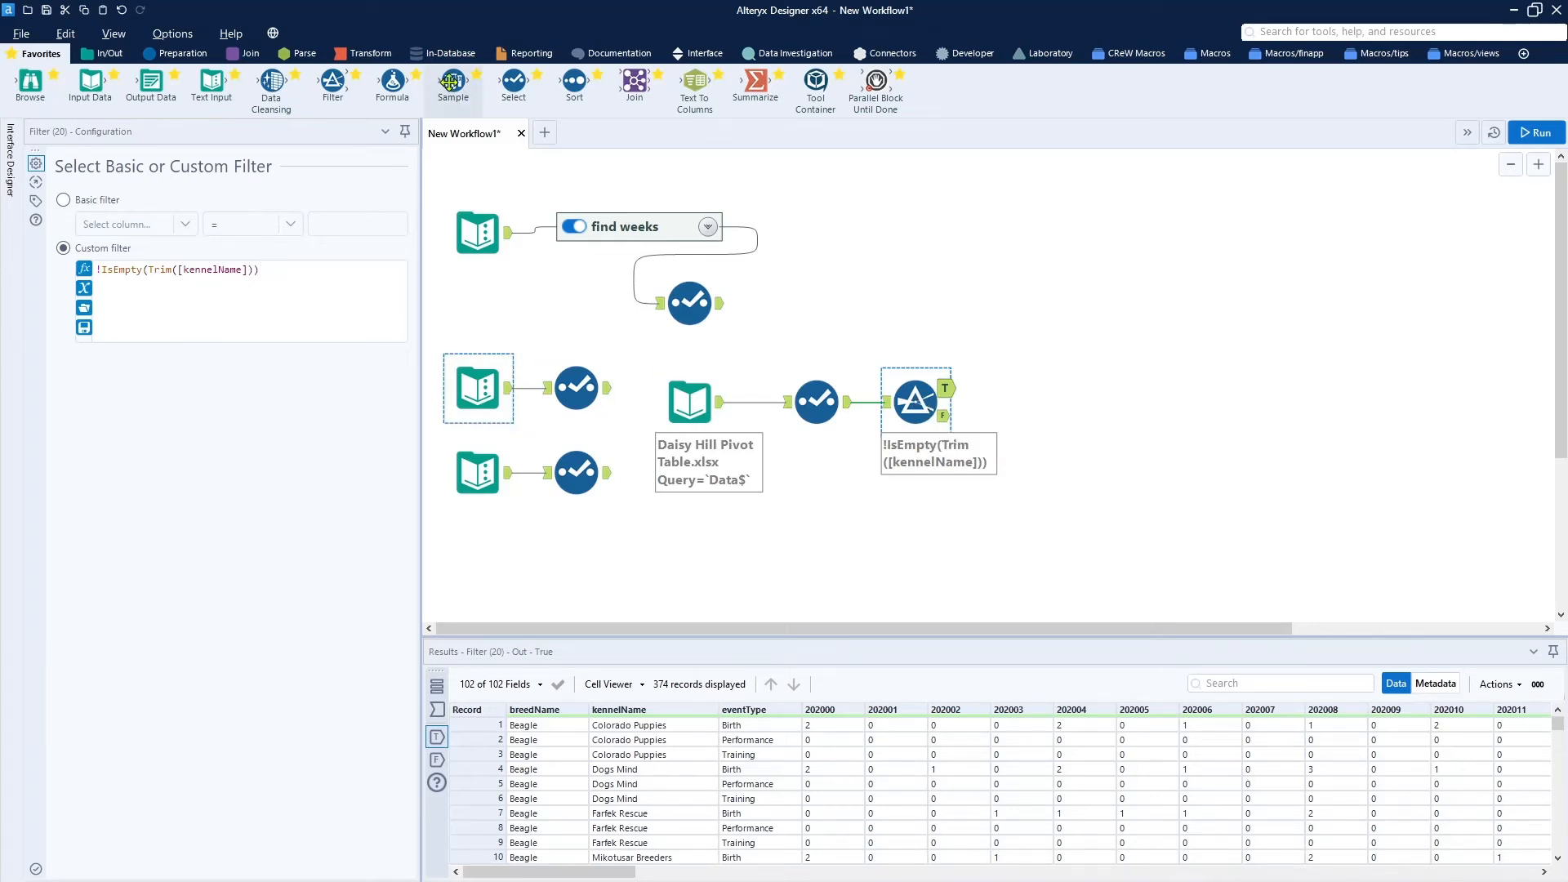
click(359, 55)
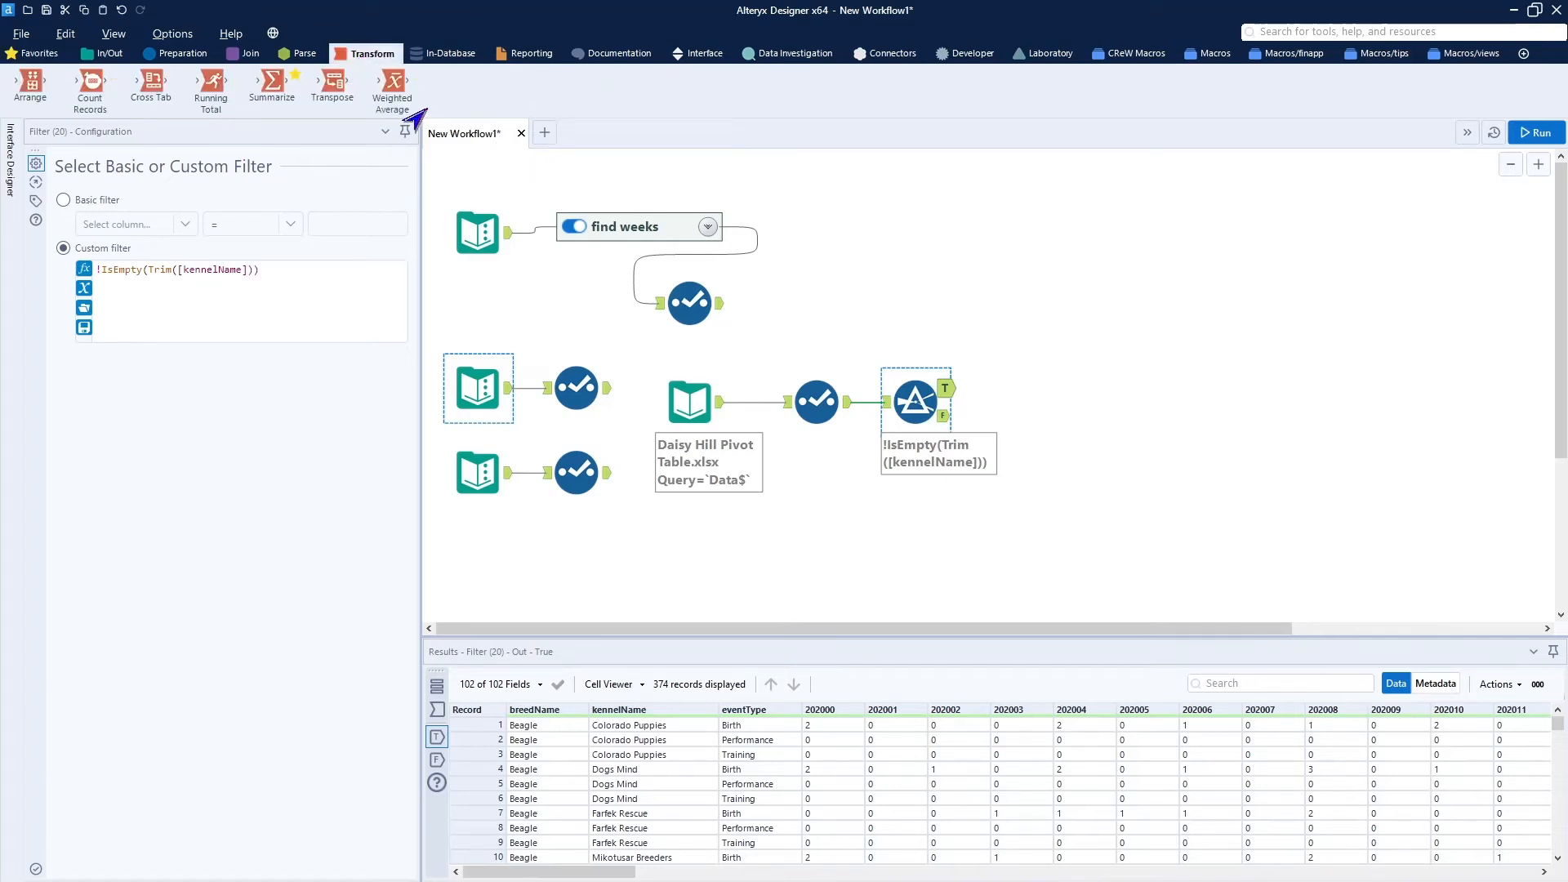
drag(354, 92, 1025, 400)
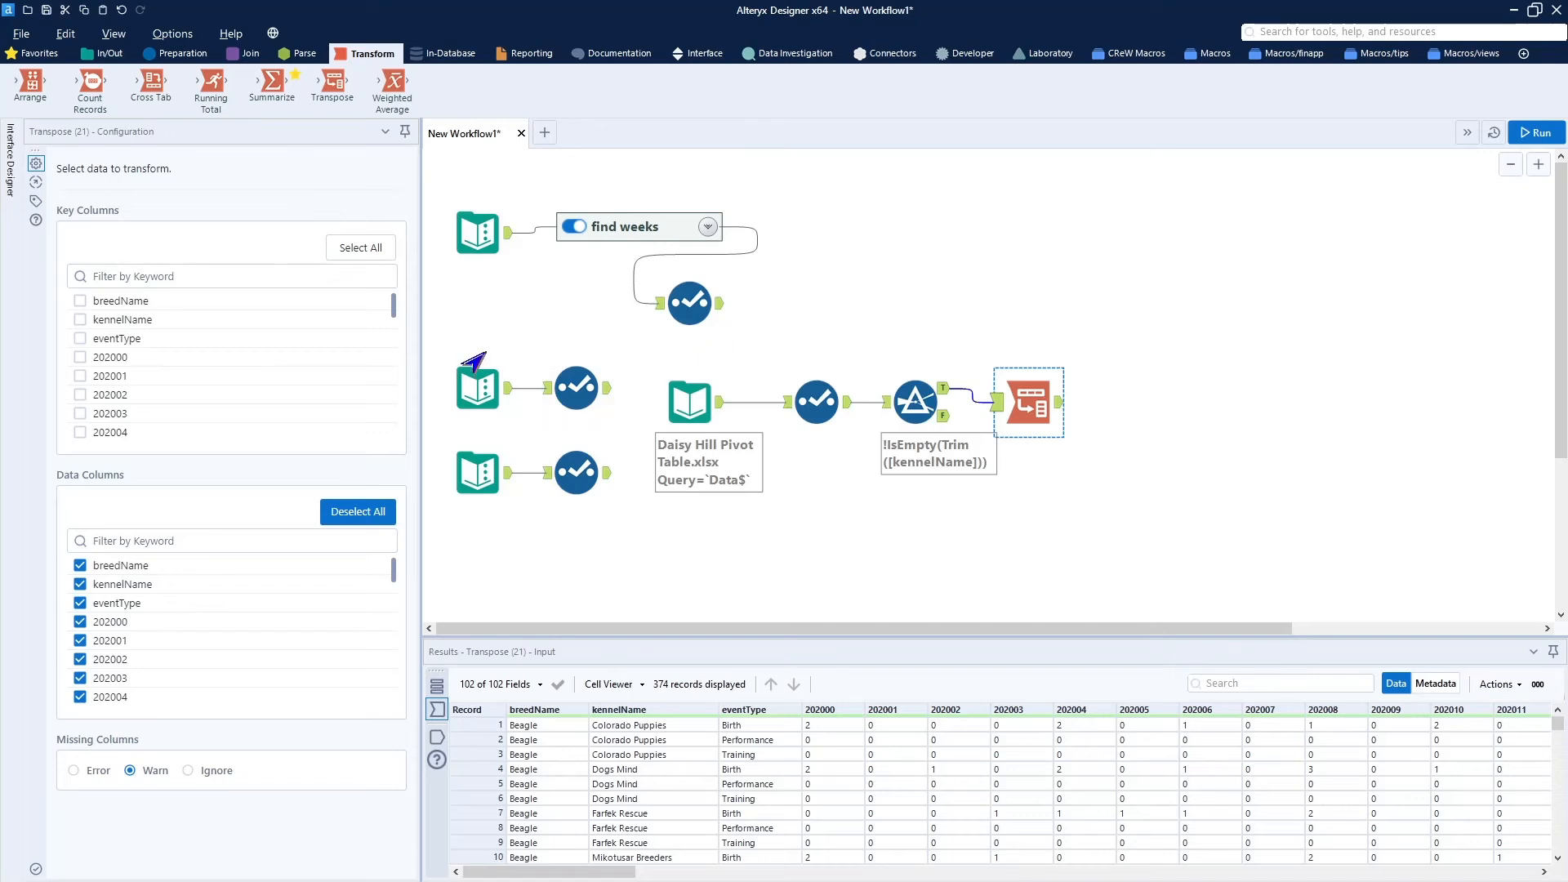
click(77, 302)
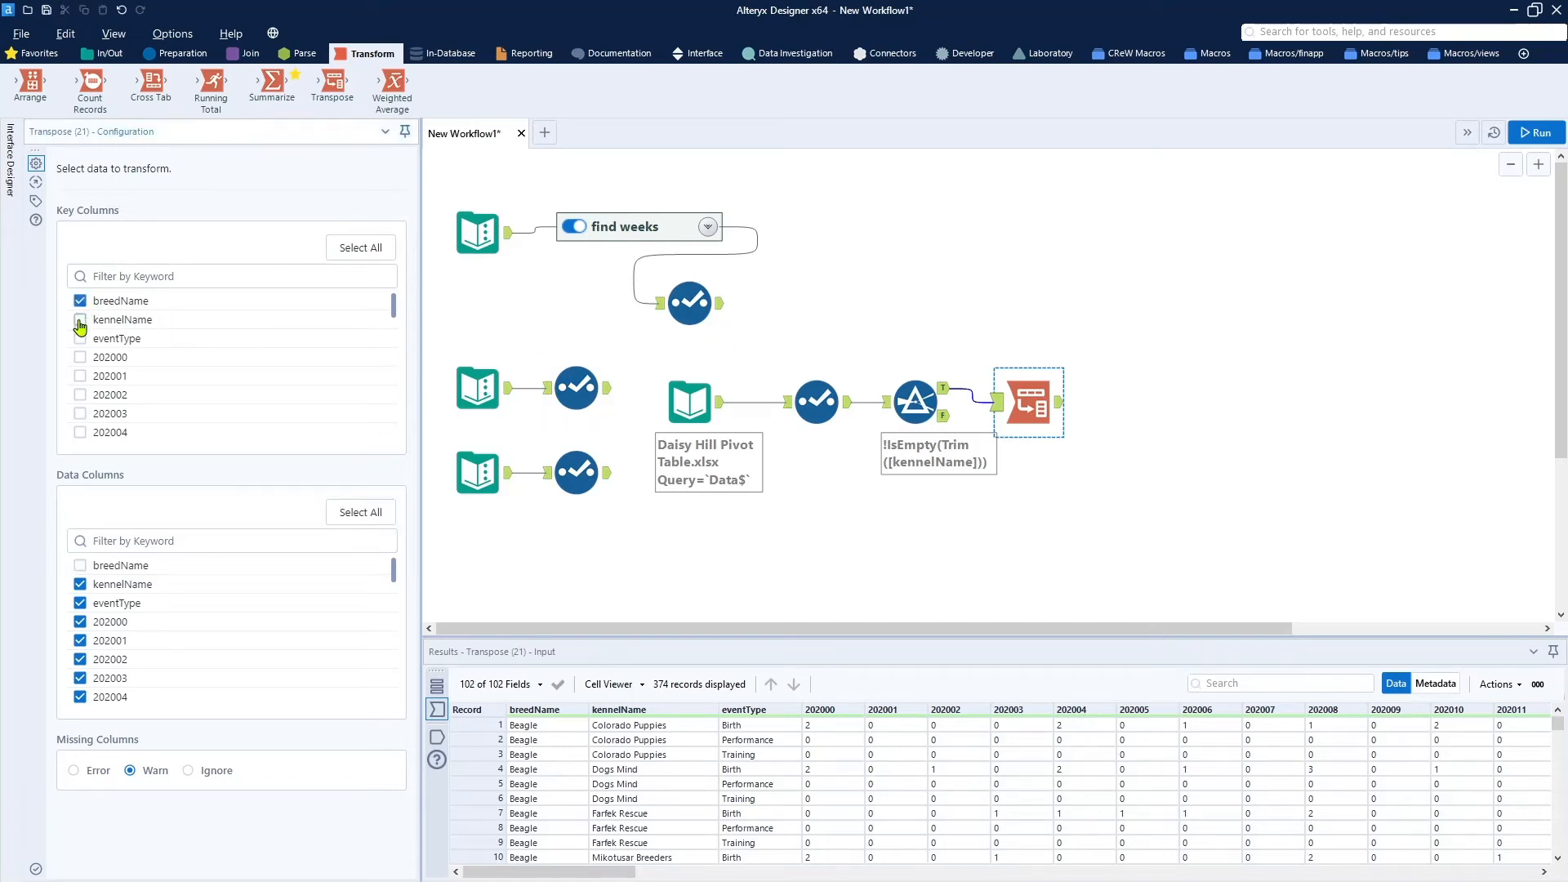
click(80, 321)
click(81, 341)
scroll(200, 678, down, 13)
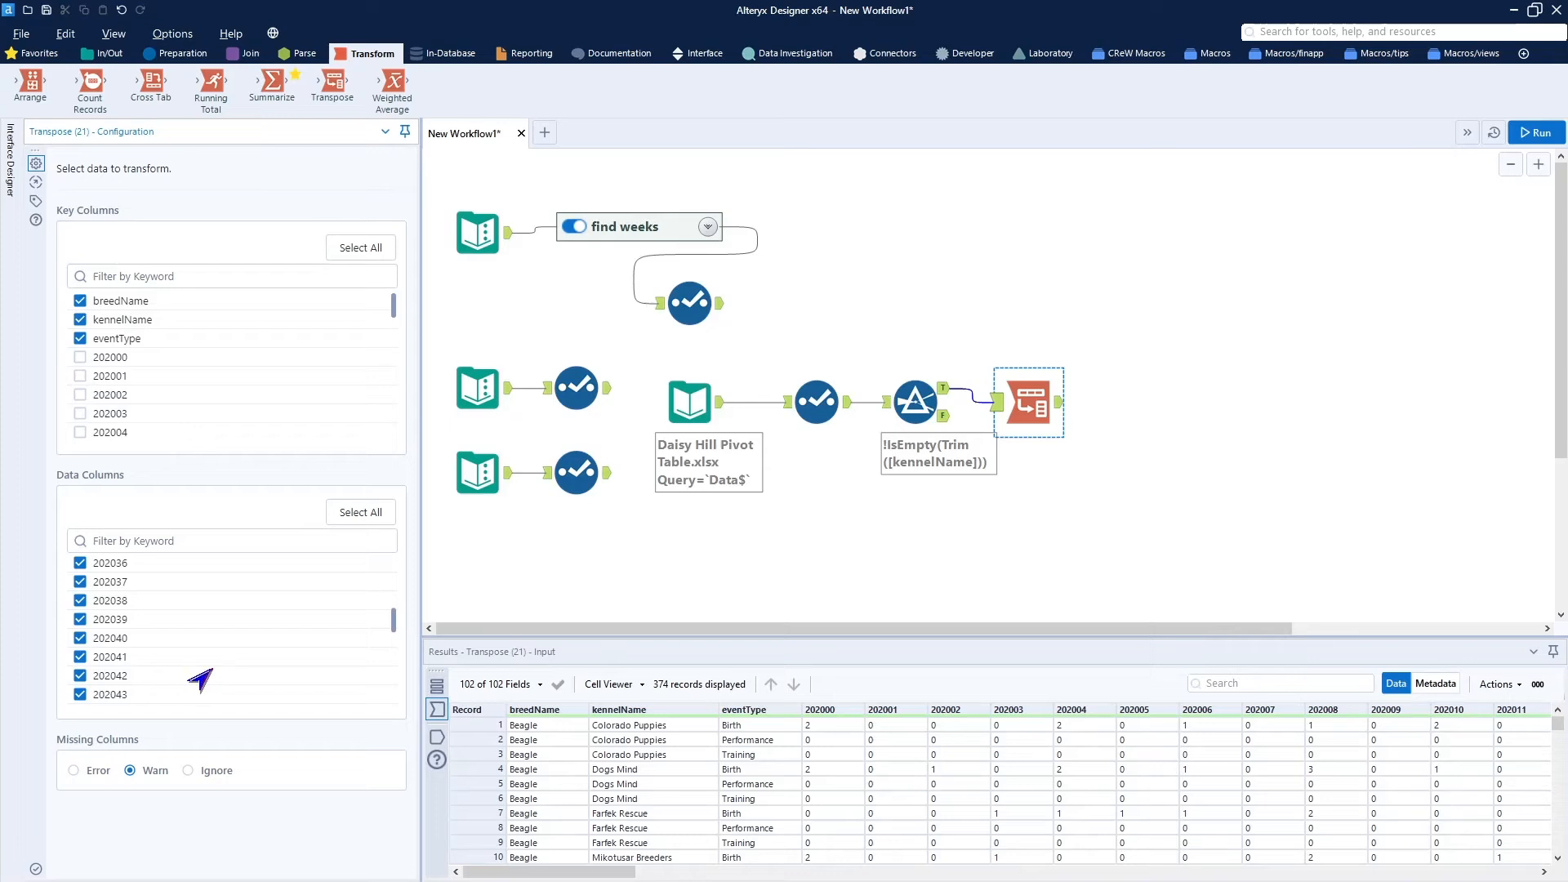
scroll(200, 678, up, 9)
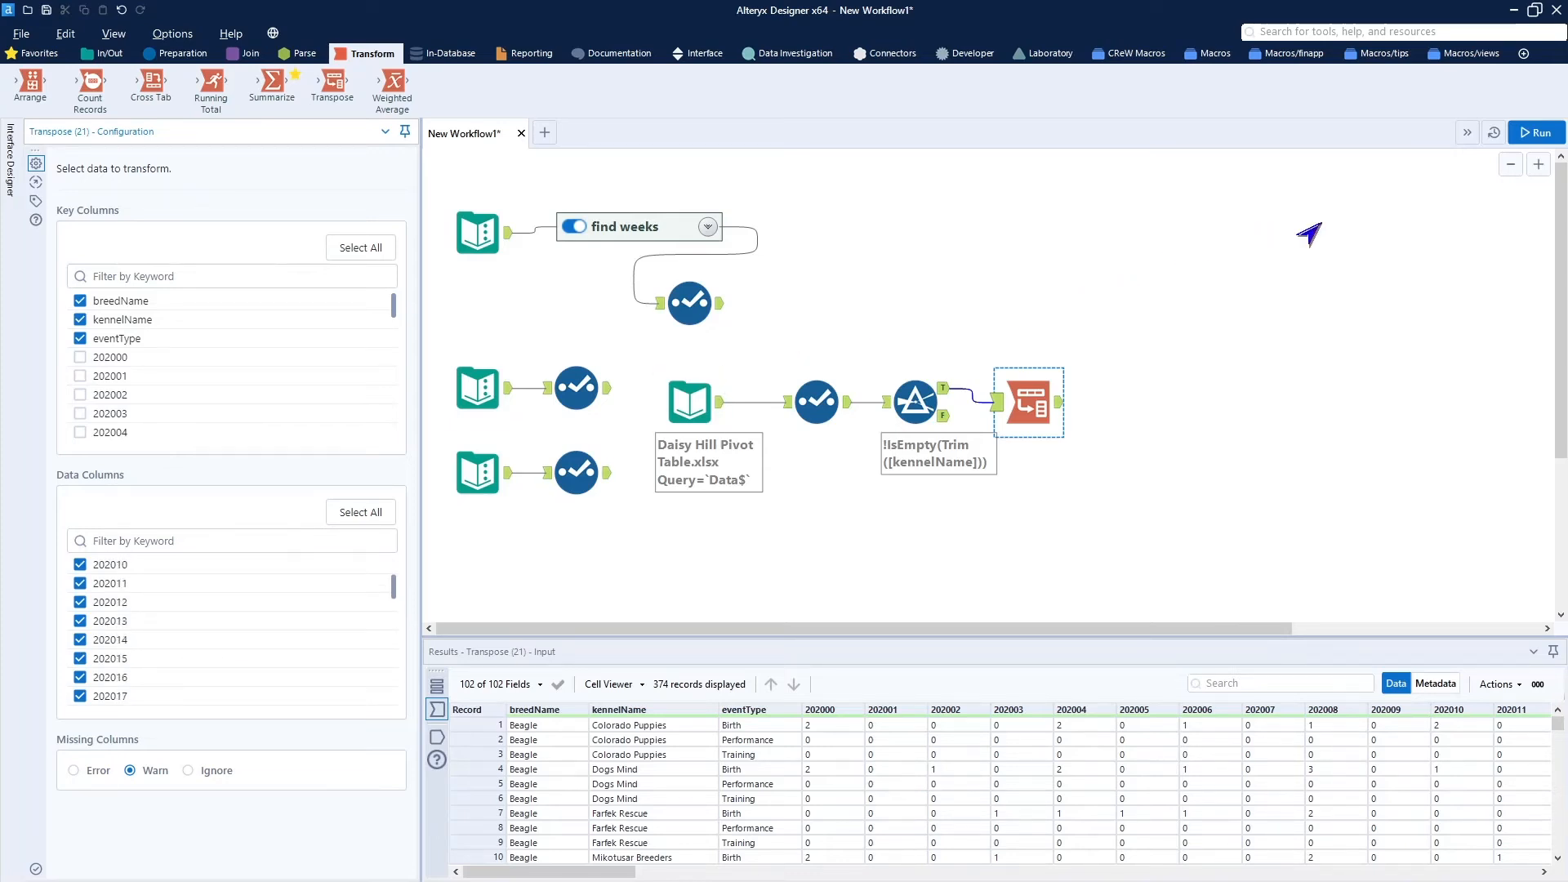
Run the workflow and view the Transpose tool's output records
click(1533, 132)
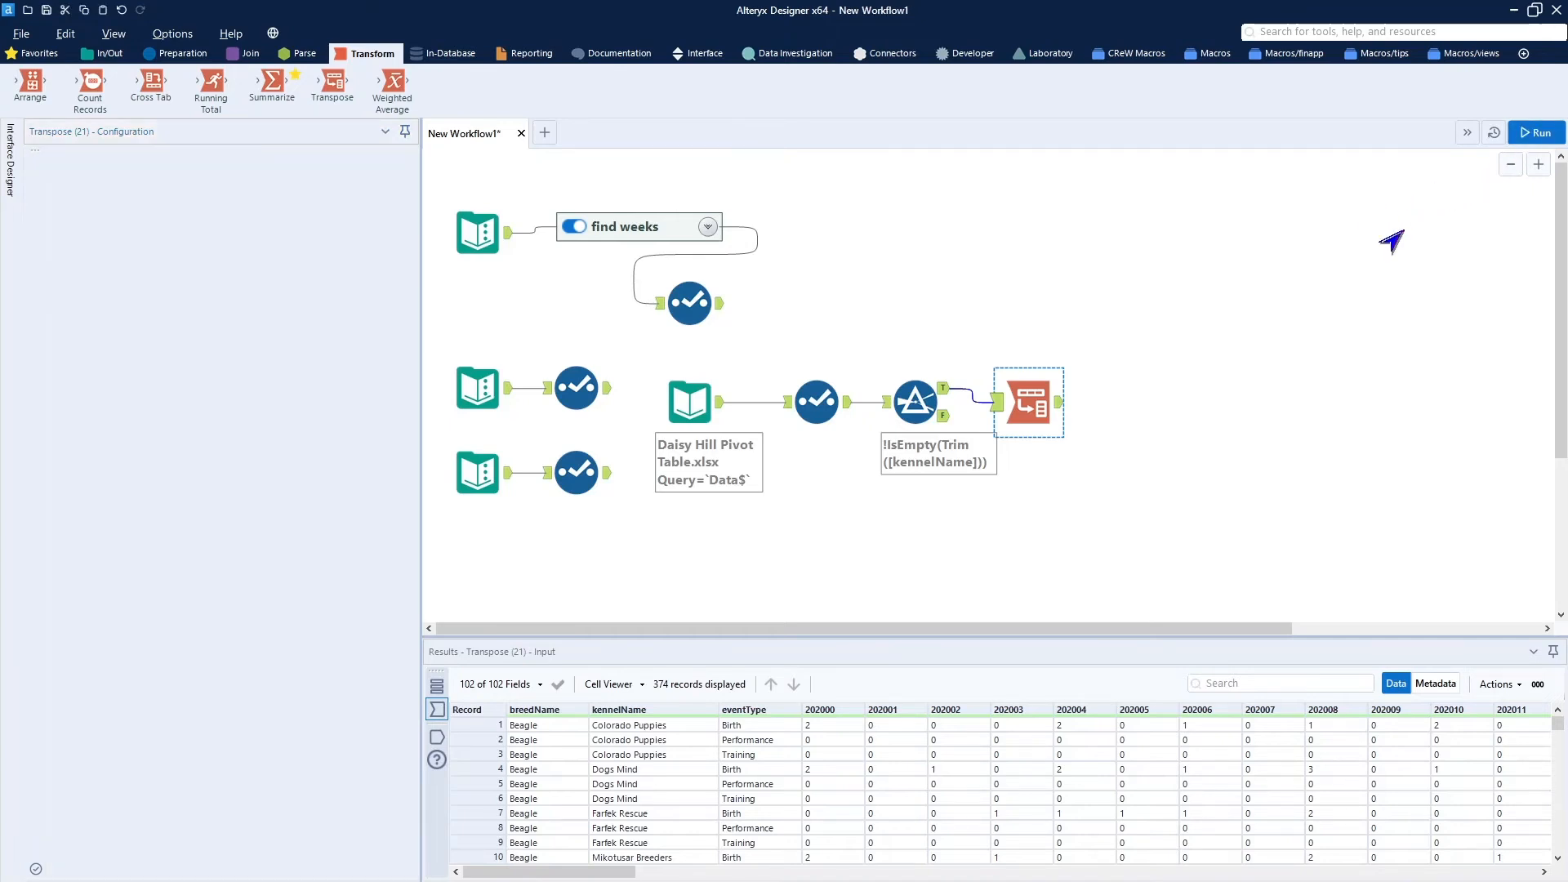
click(1062, 403)
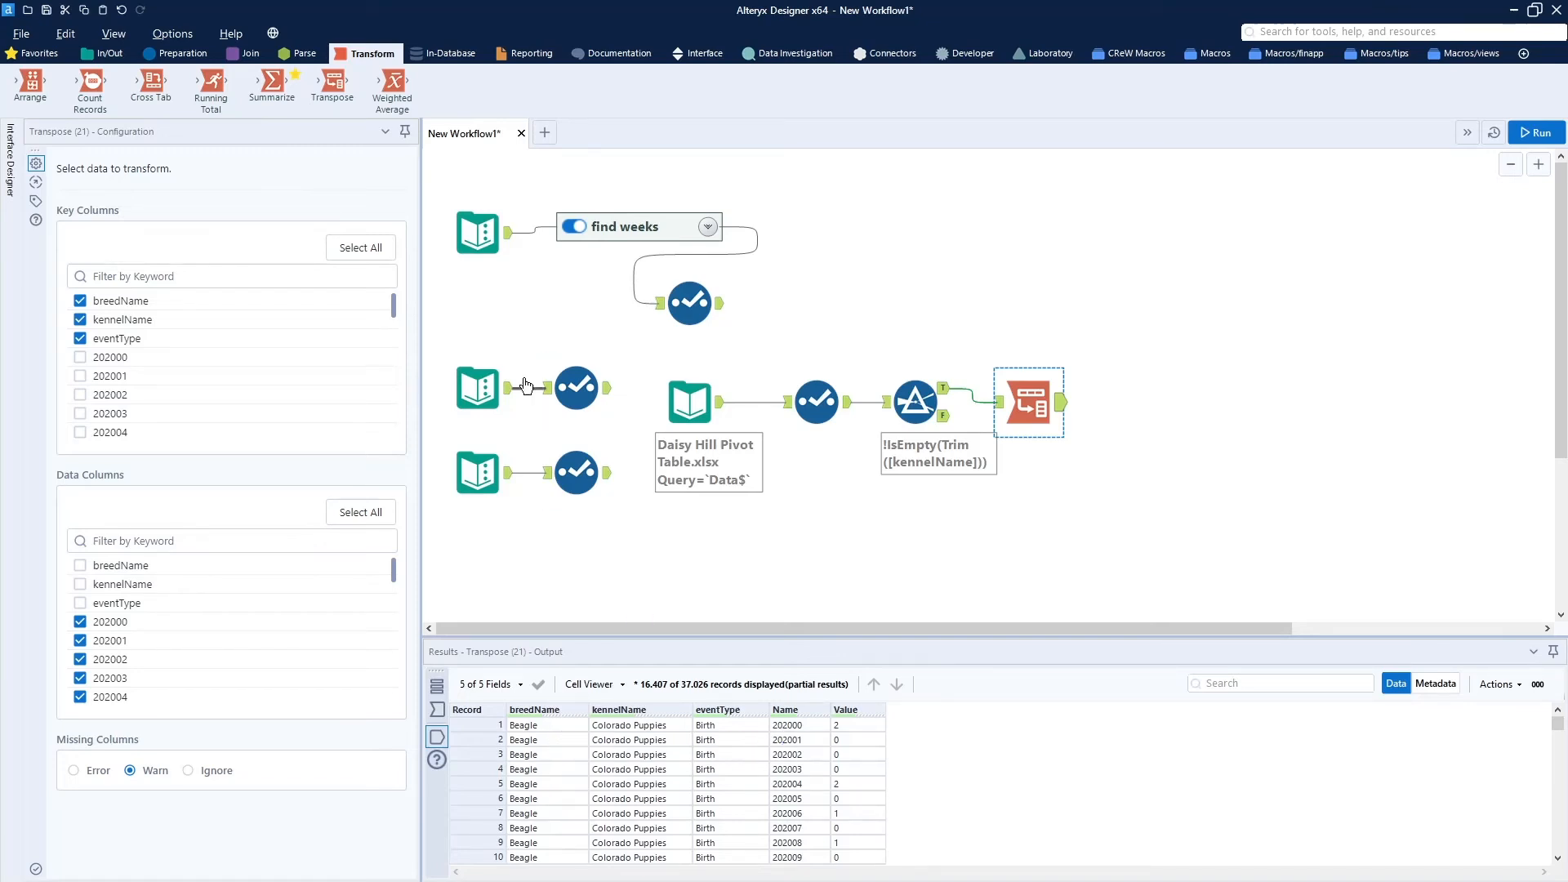
click(480, 389)
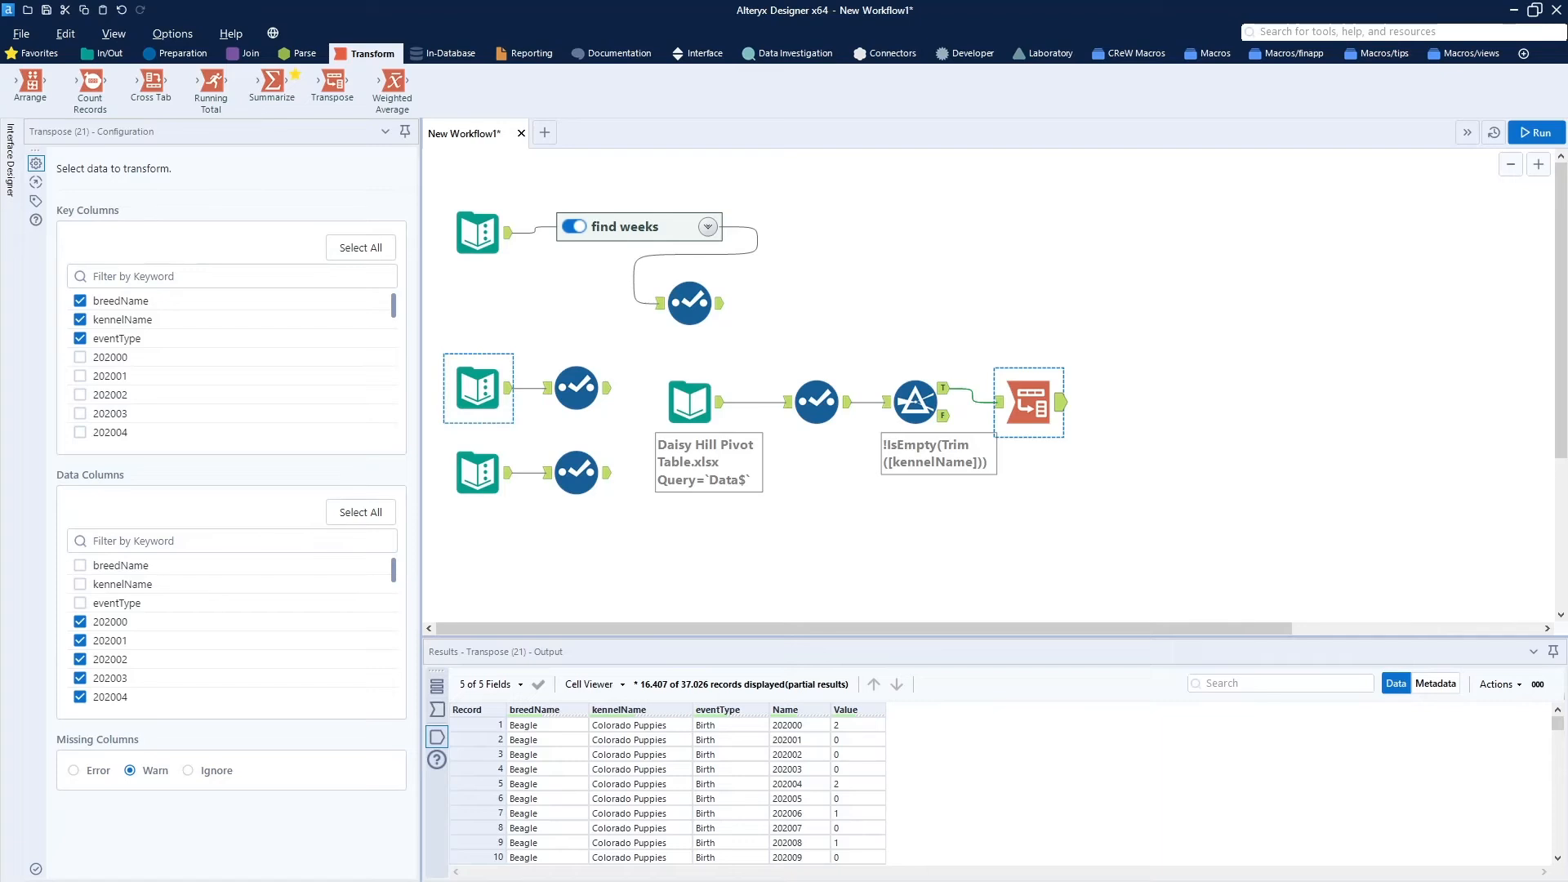
Add a Join tool with the Transpose output as its right input and the find weeks branch's Select output as its left input
click(238, 54)
drag(212, 79, 1127, 390)
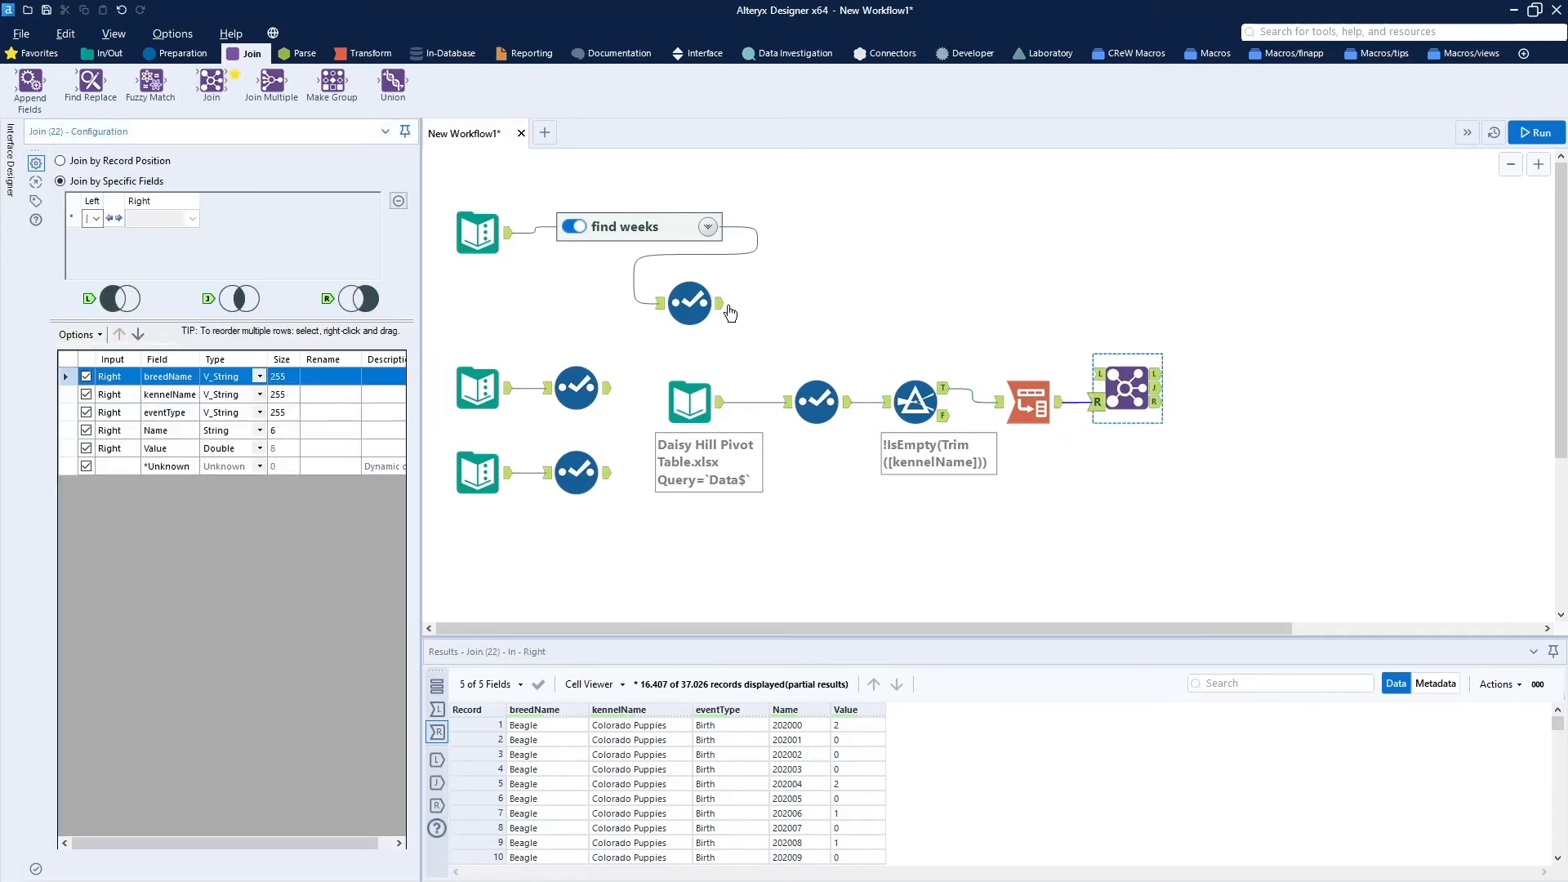
drag(722, 304, 1146, 373)
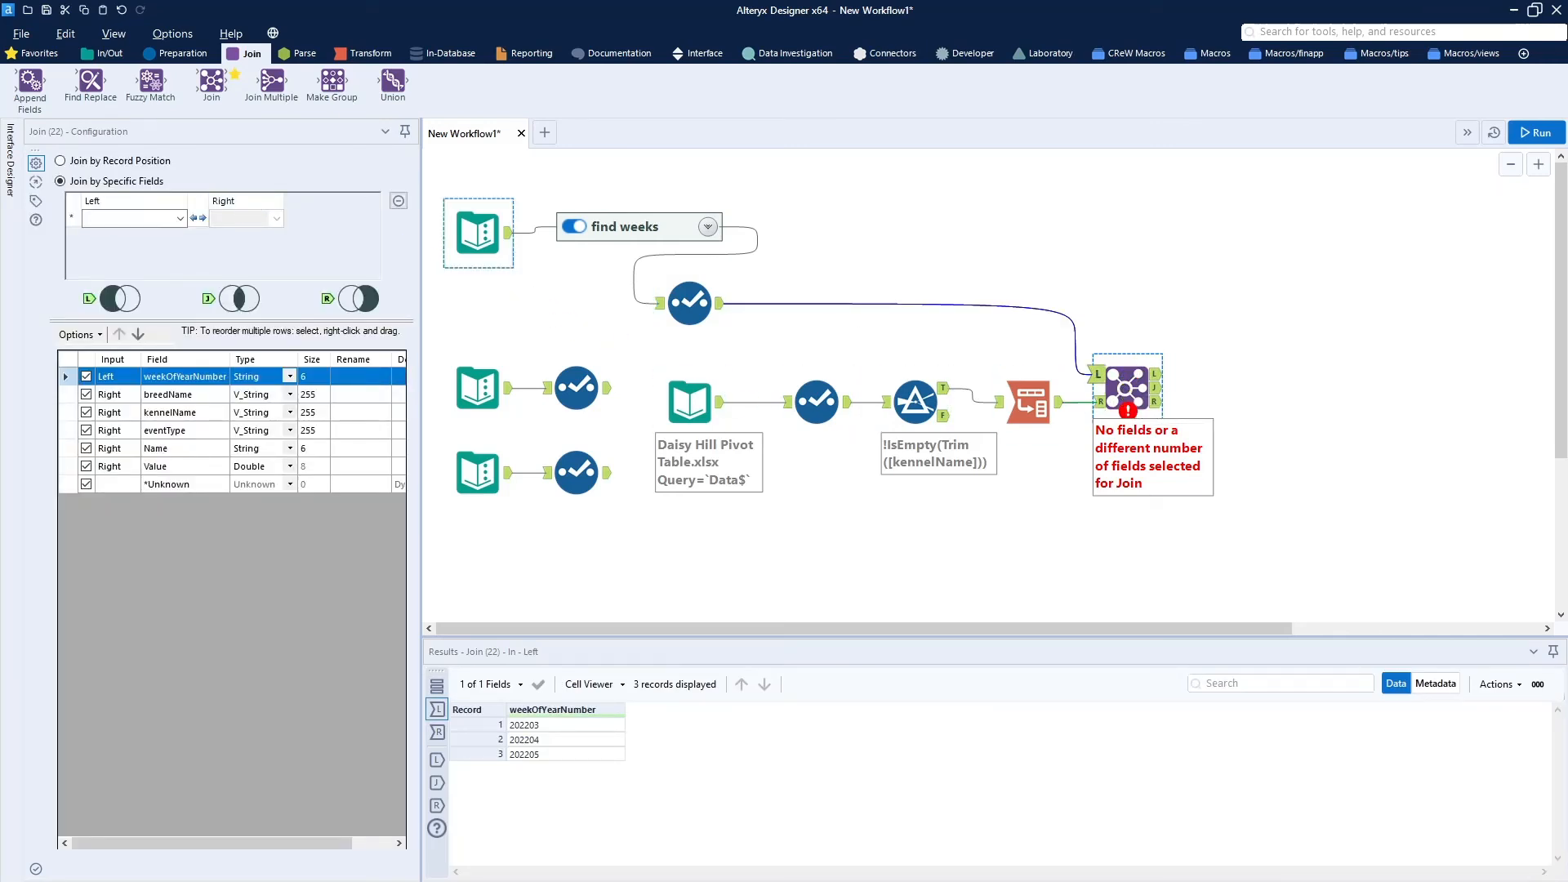
Join the left weekOfYearNumber field to the right Name field, and run the workflow to view the joined output
click(171, 221)
click(144, 238)
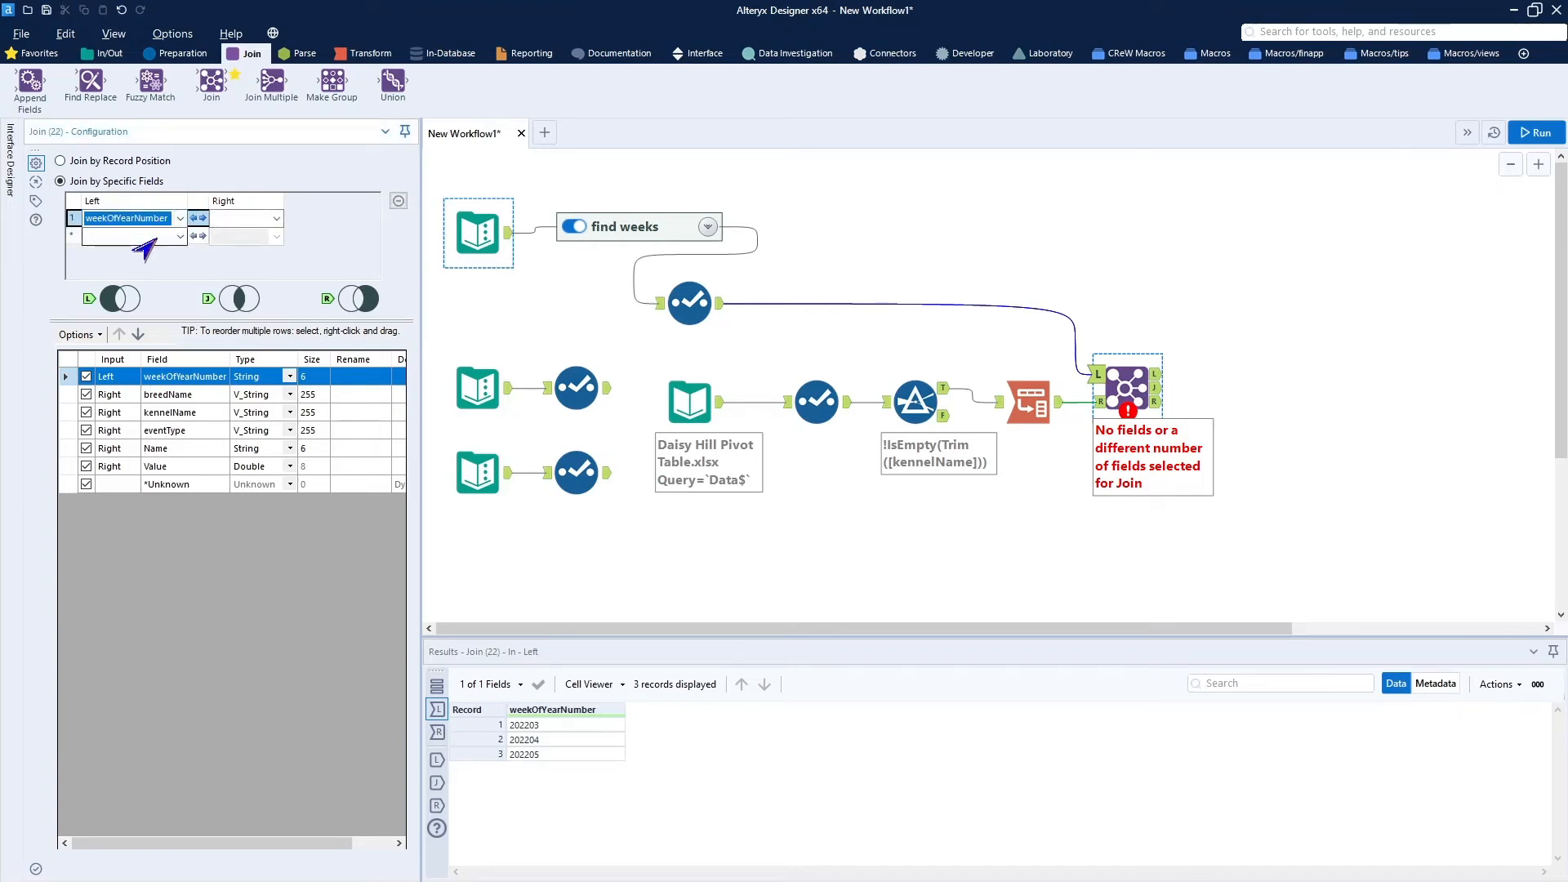
click(276, 218)
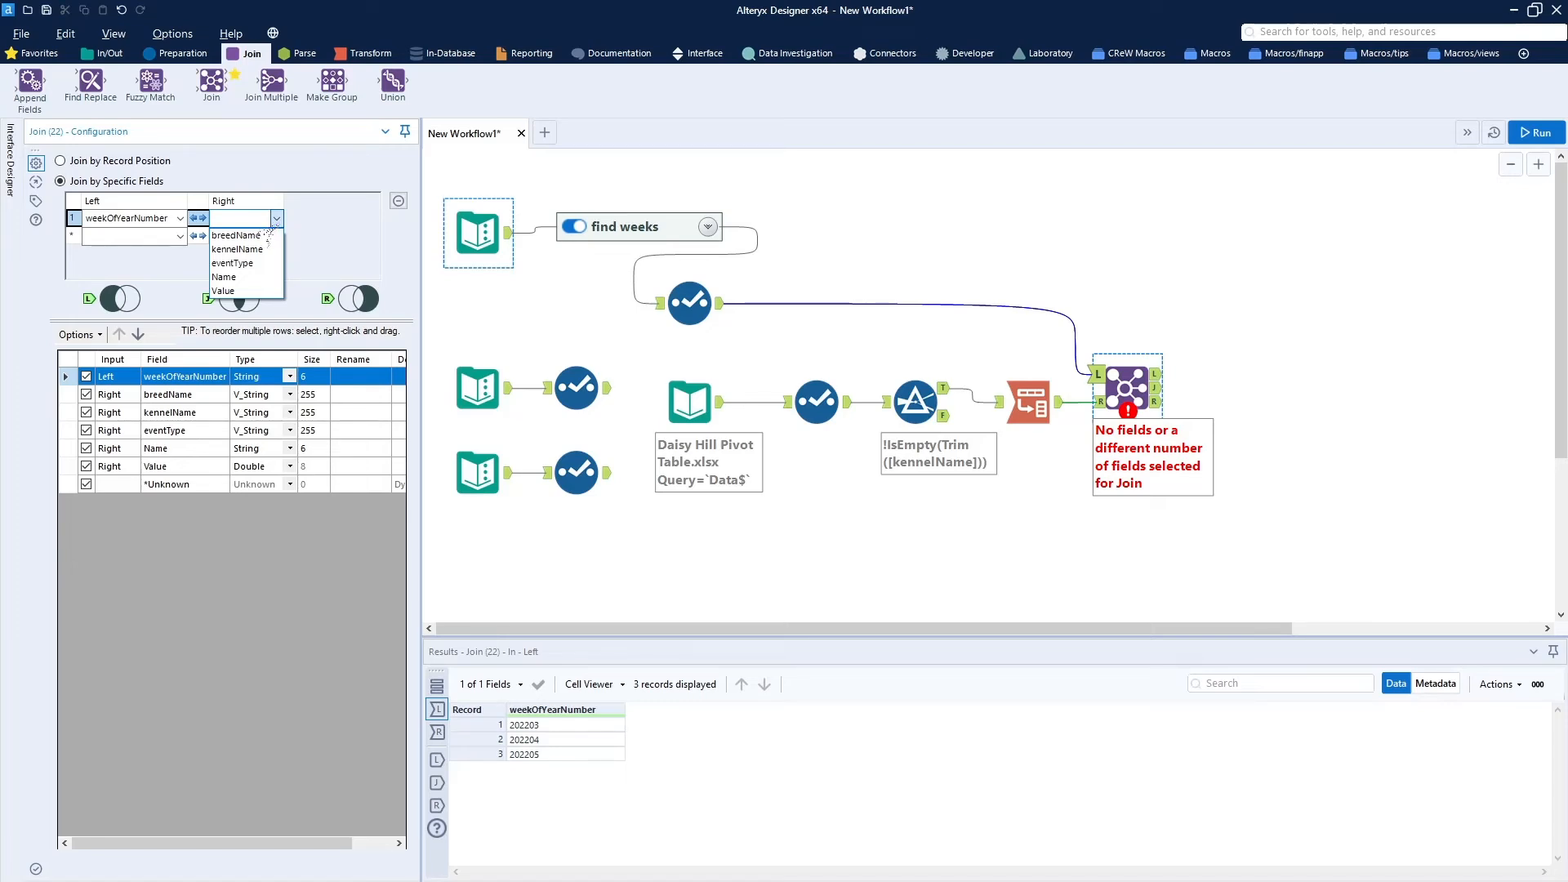
click(225, 277)
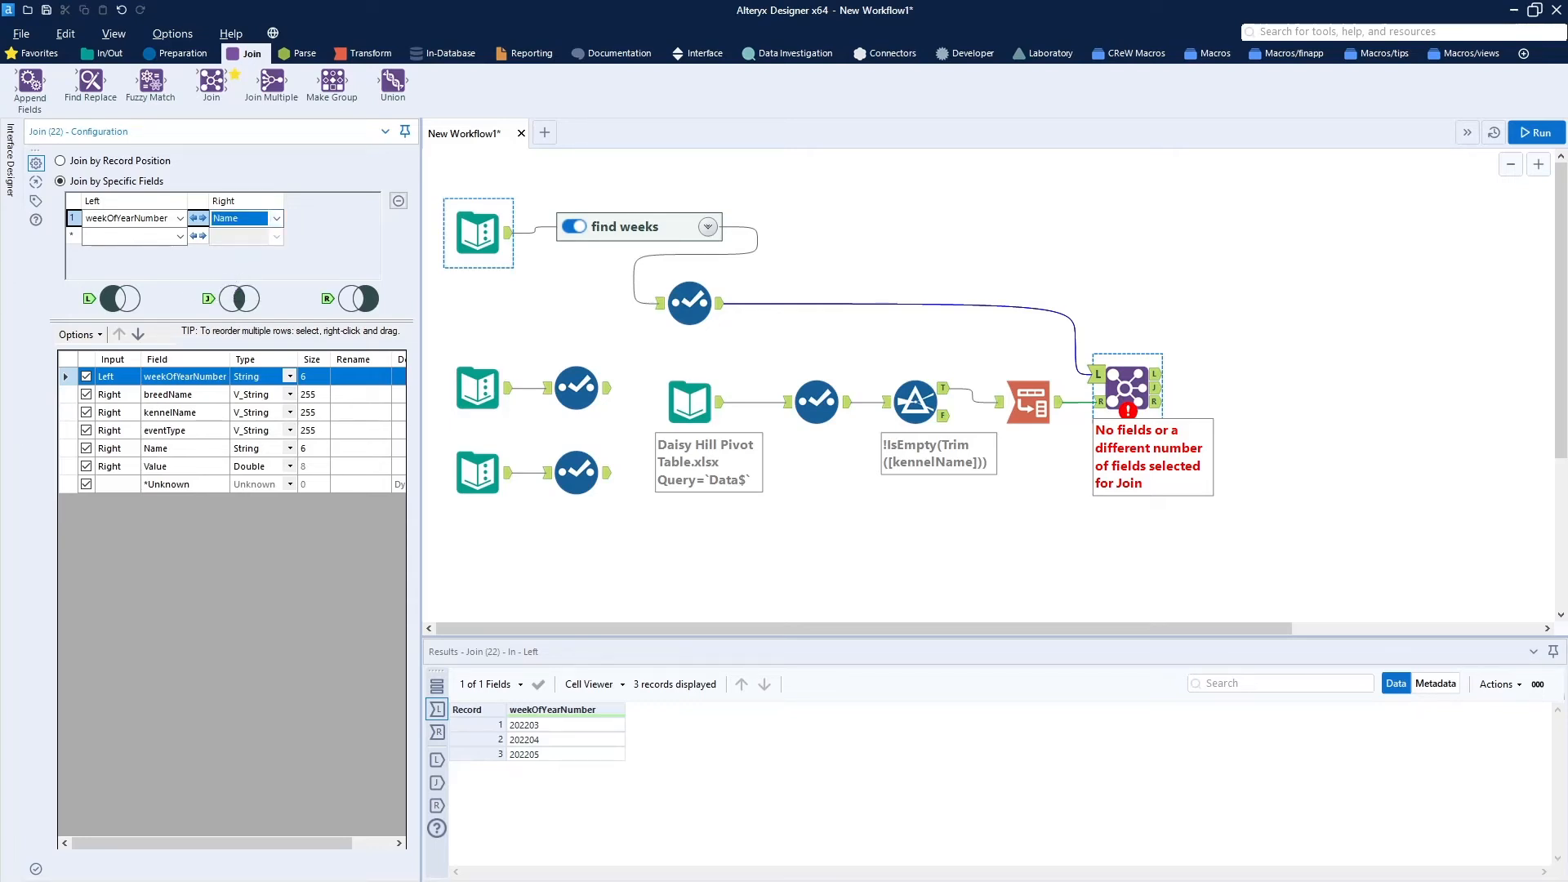
click(1534, 133)
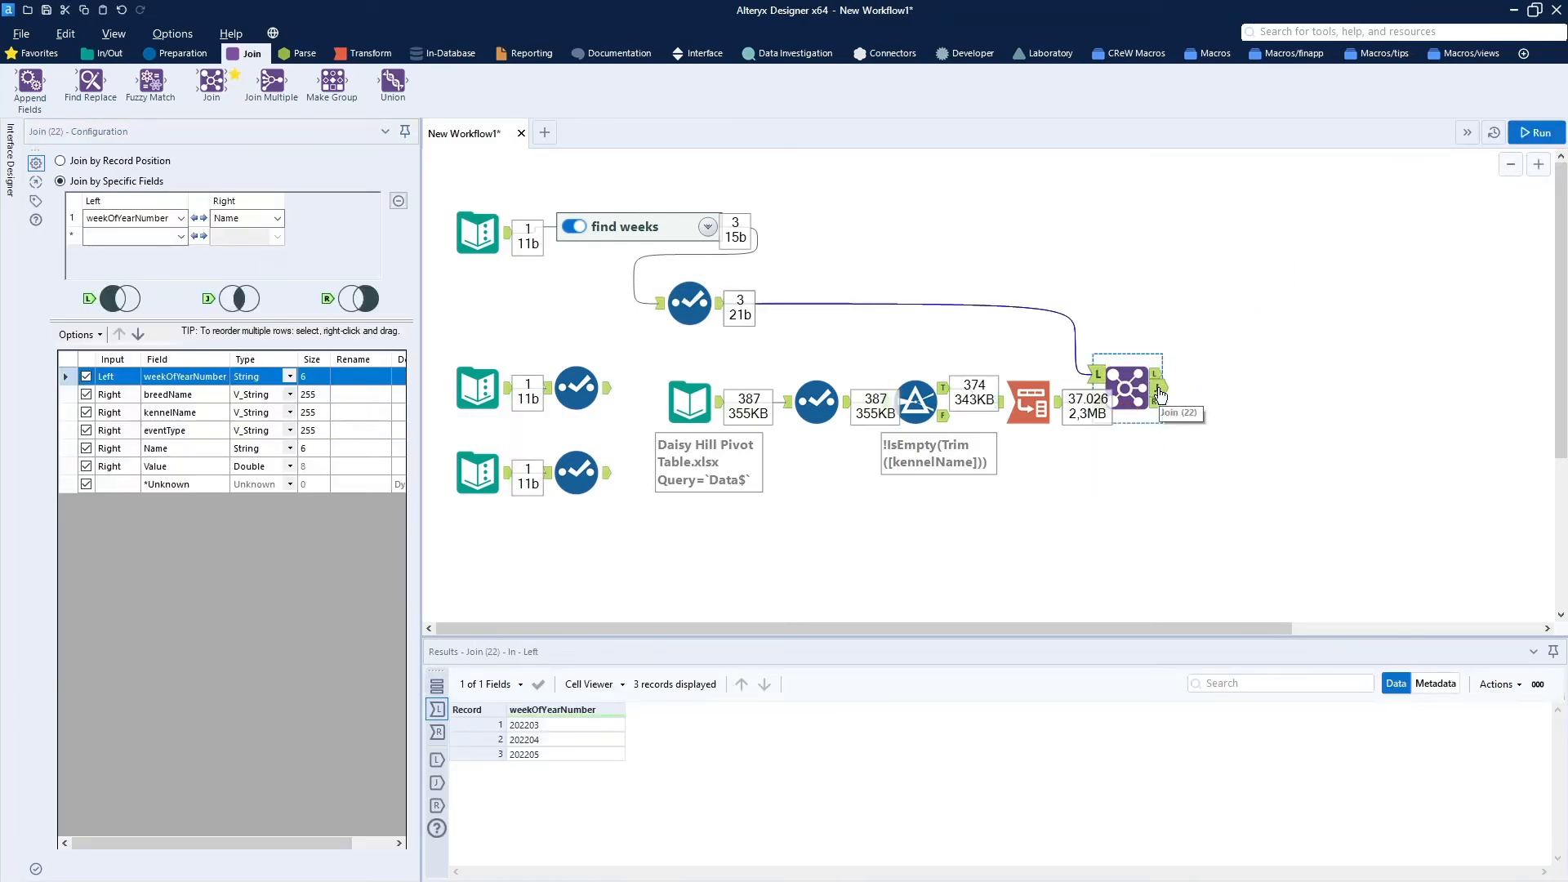
click(1159, 390)
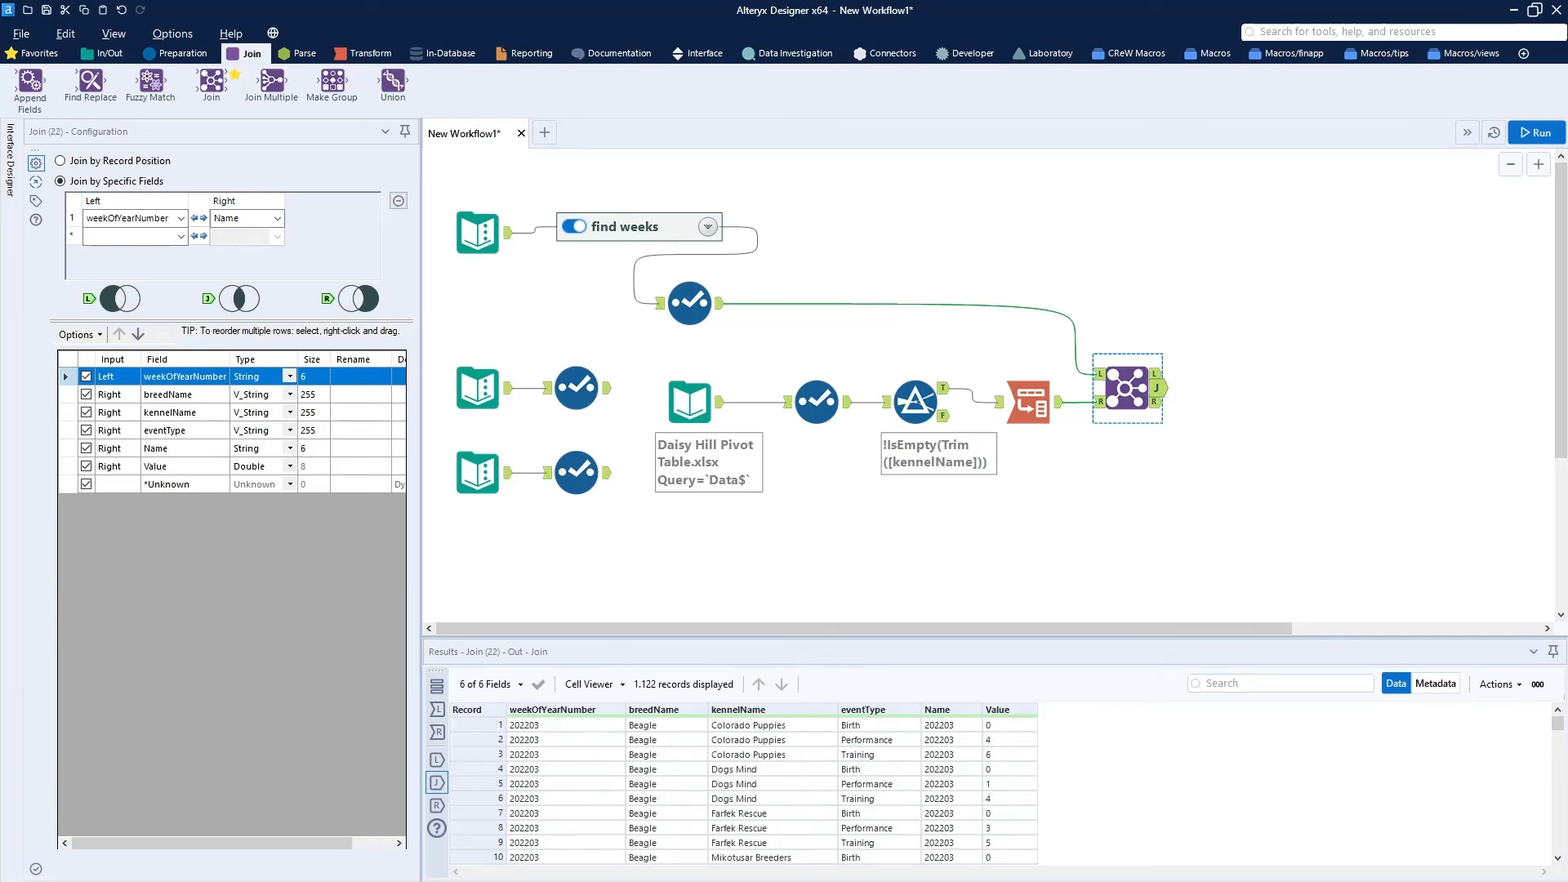
Connect a Cross Tab tool to the Join's J output and group its data by breedName, kennelName and eventType
click(352, 55)
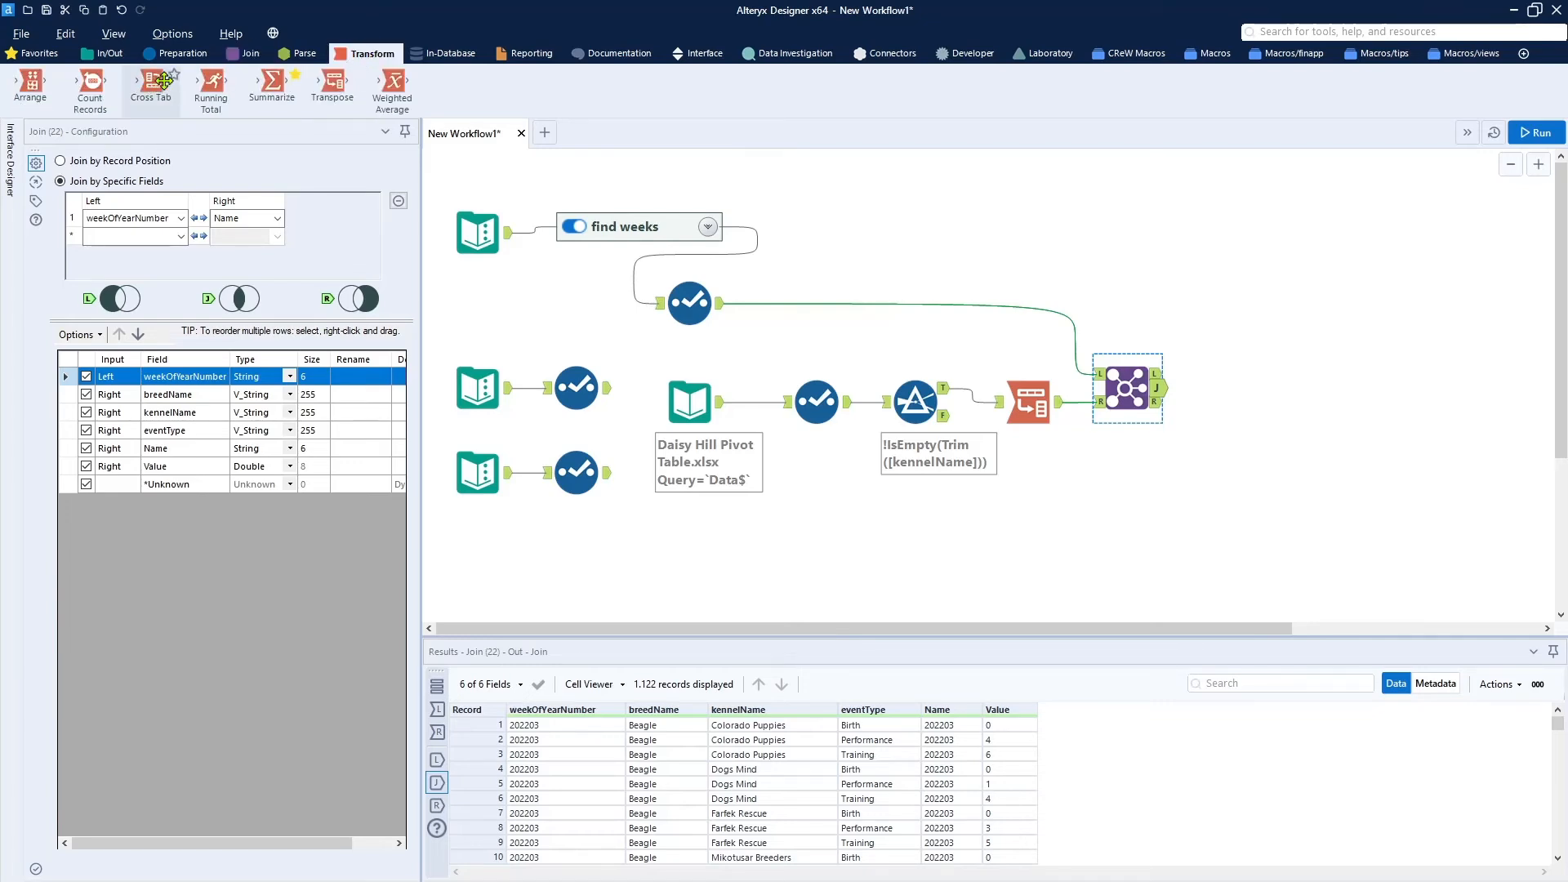
drag(154, 84, 1231, 387)
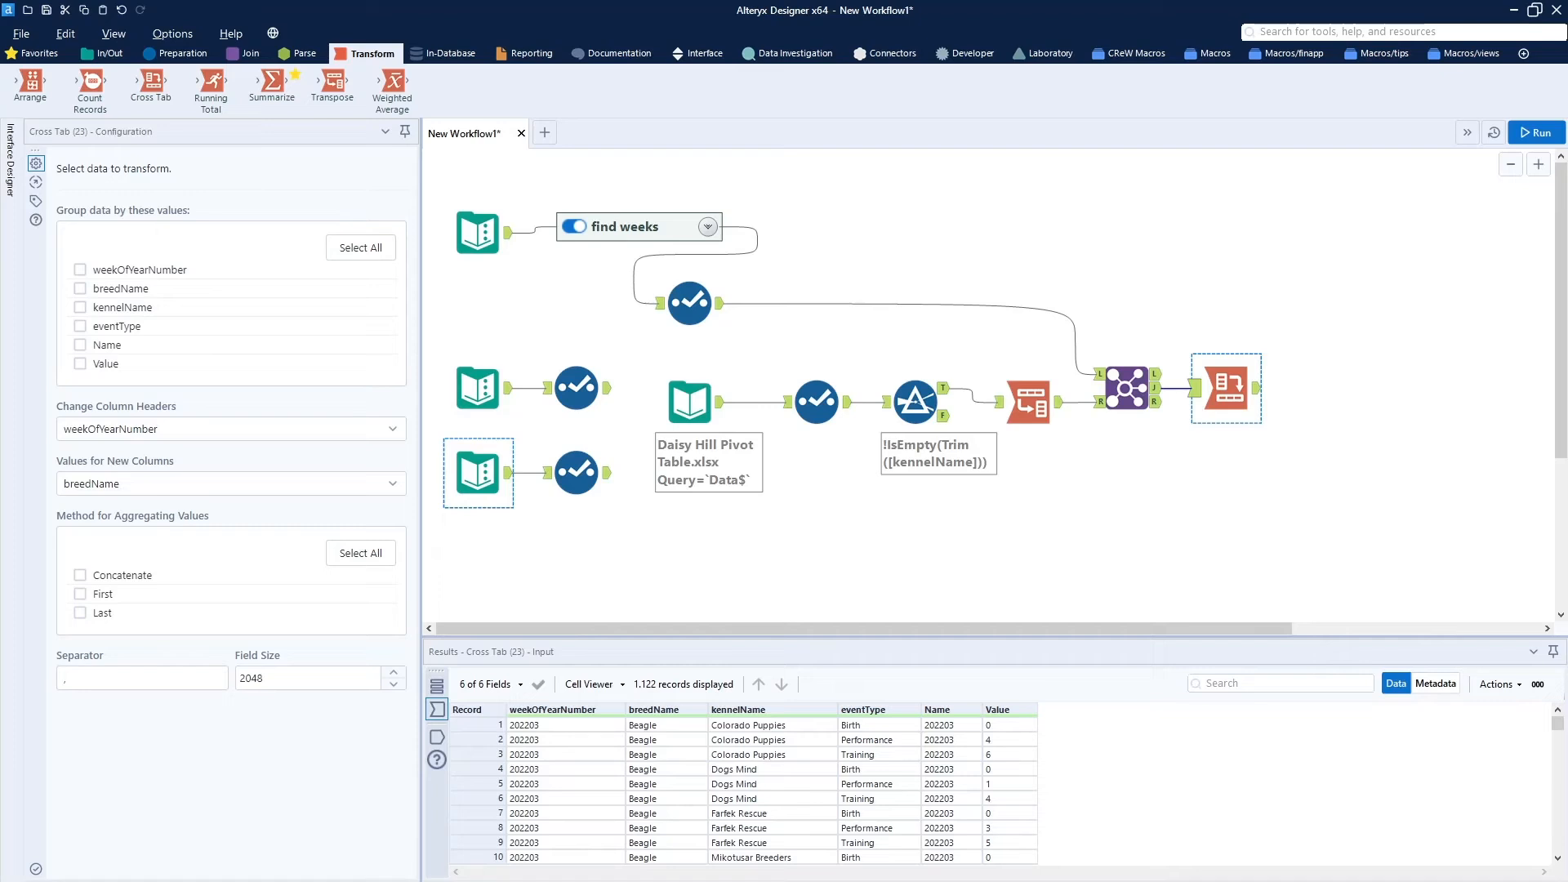
click(80, 271)
click(80, 290)
click(80, 308)
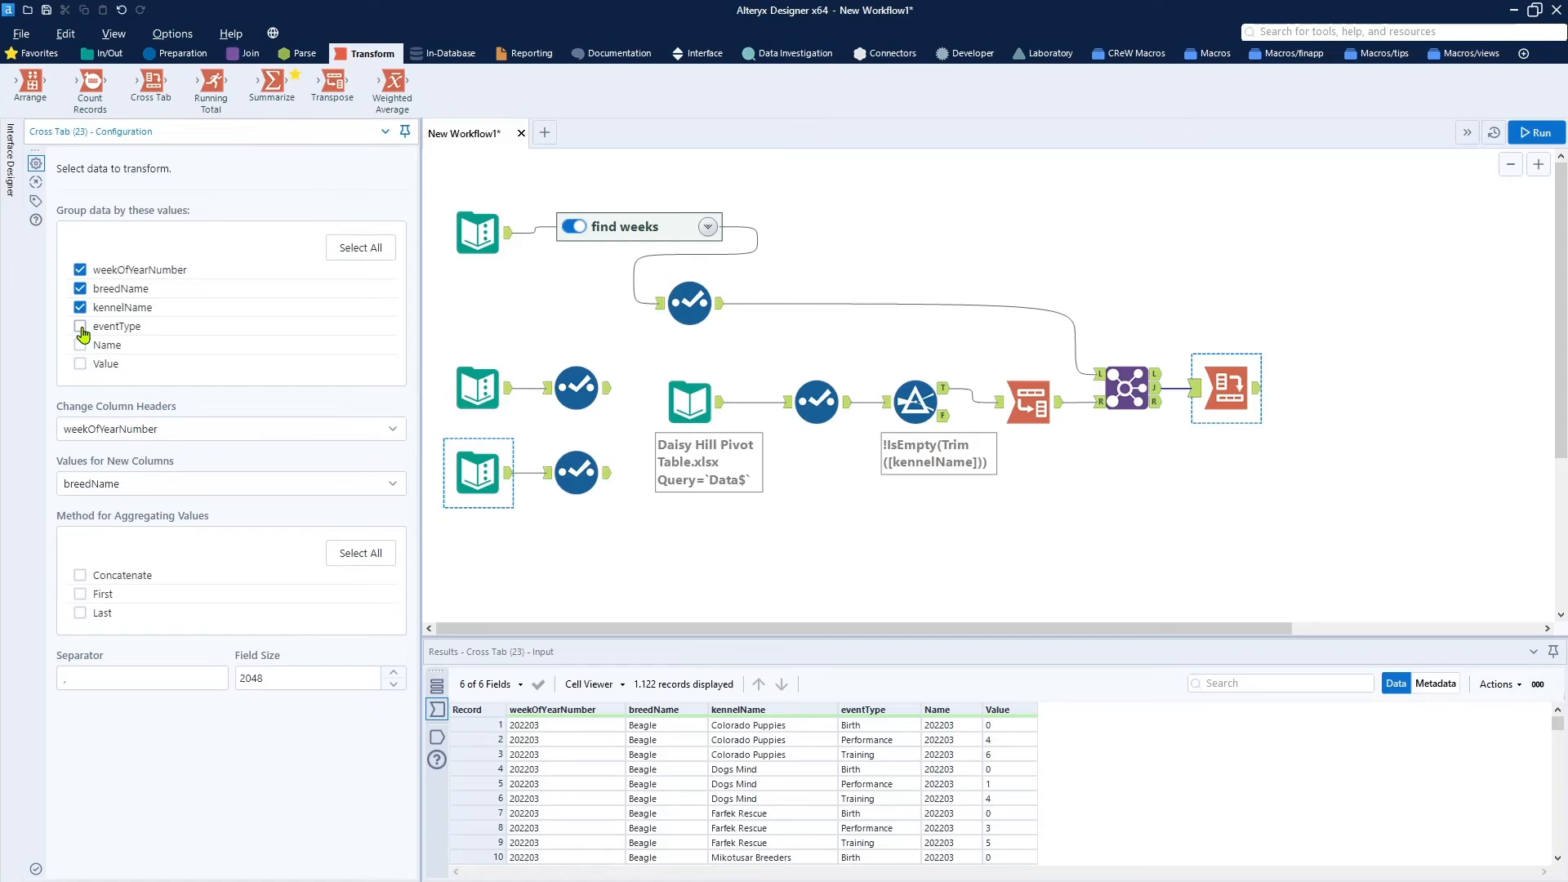
click(80, 326)
click(80, 270)
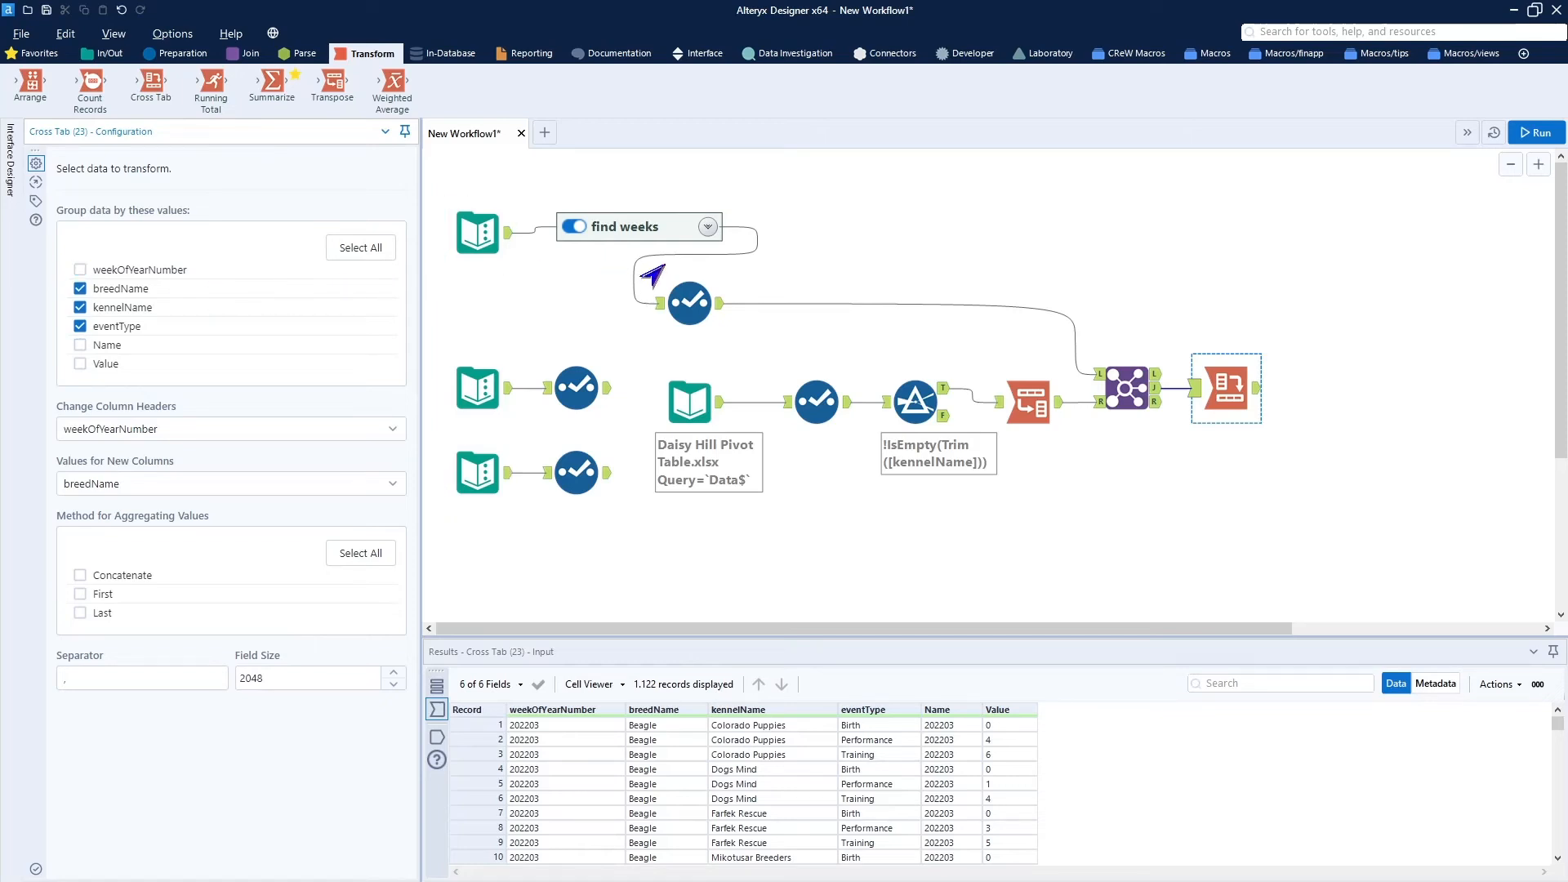
Insert a Select tool between the Join and Cross Tab tools and exclude the weekOfYearNumber field
drag(1232, 388, 1327, 388)
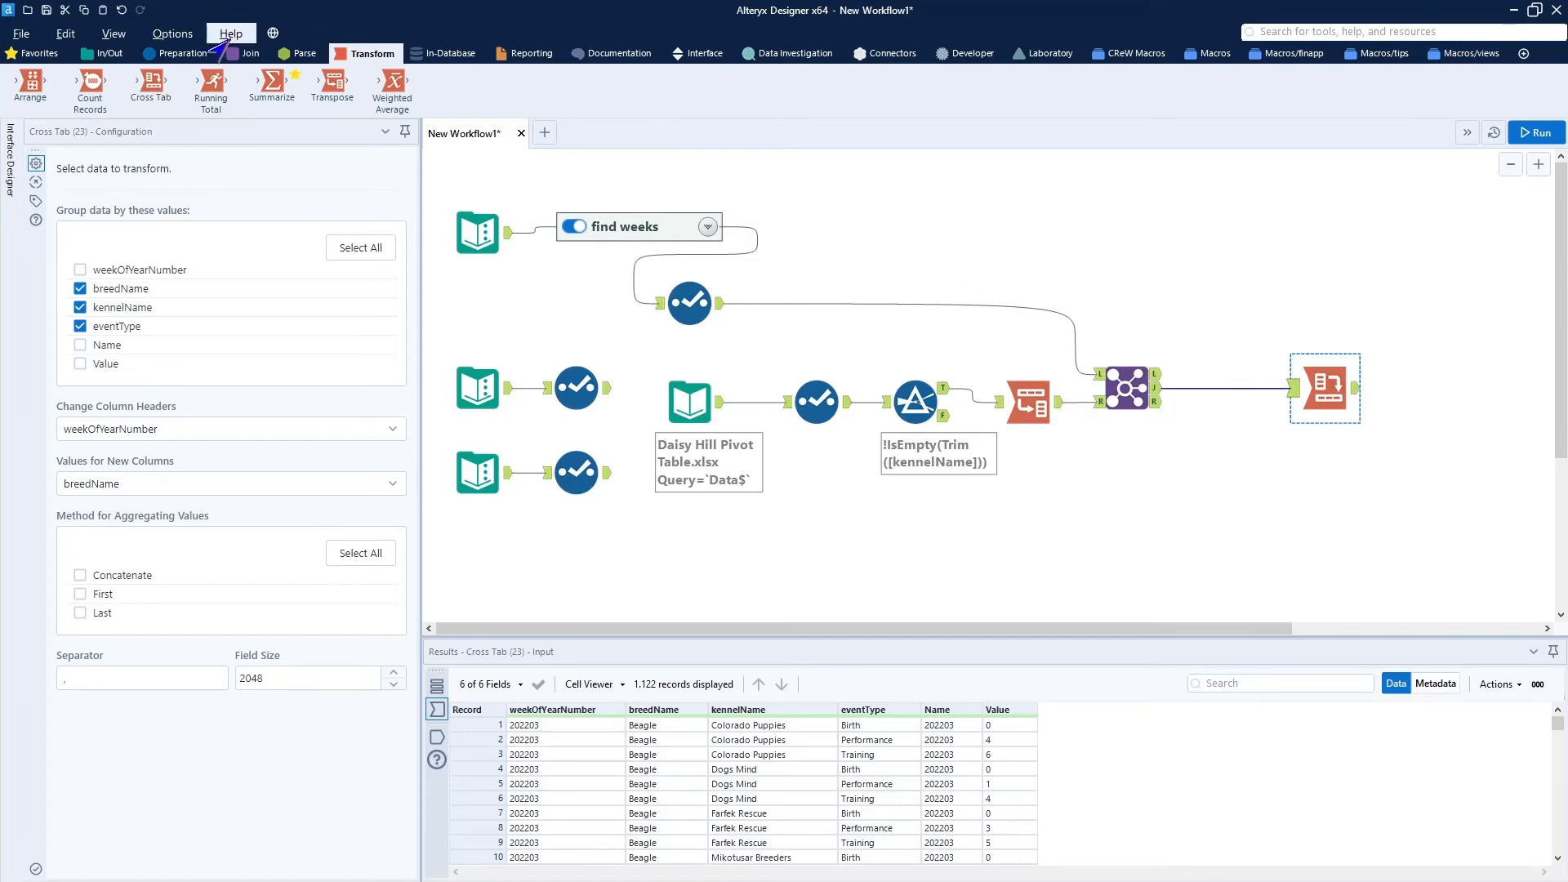
click(173, 56)
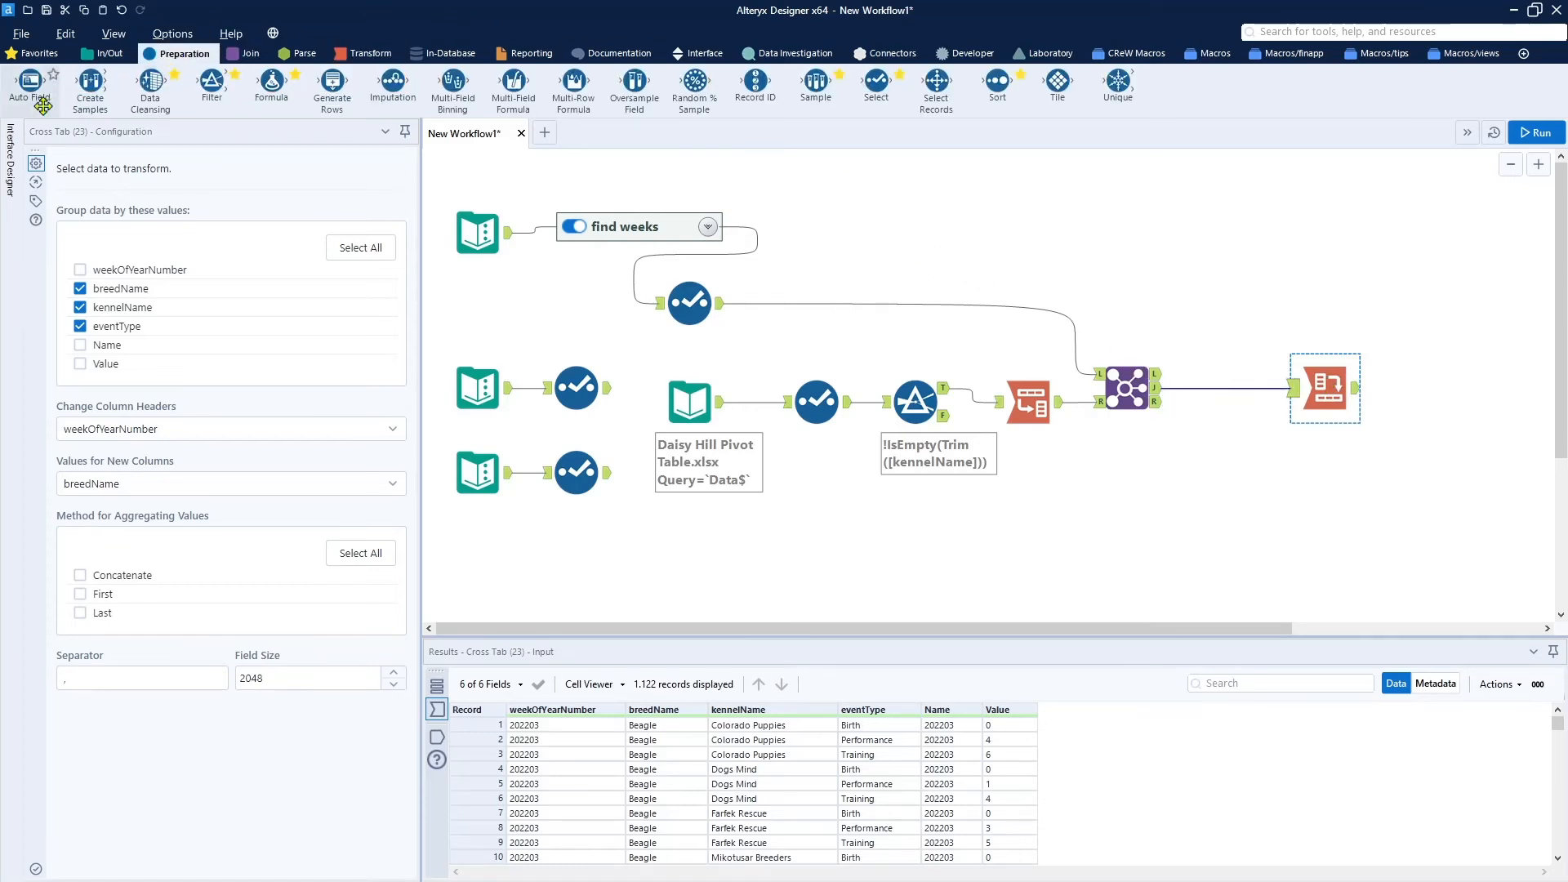
drag(877, 81, 1225, 384)
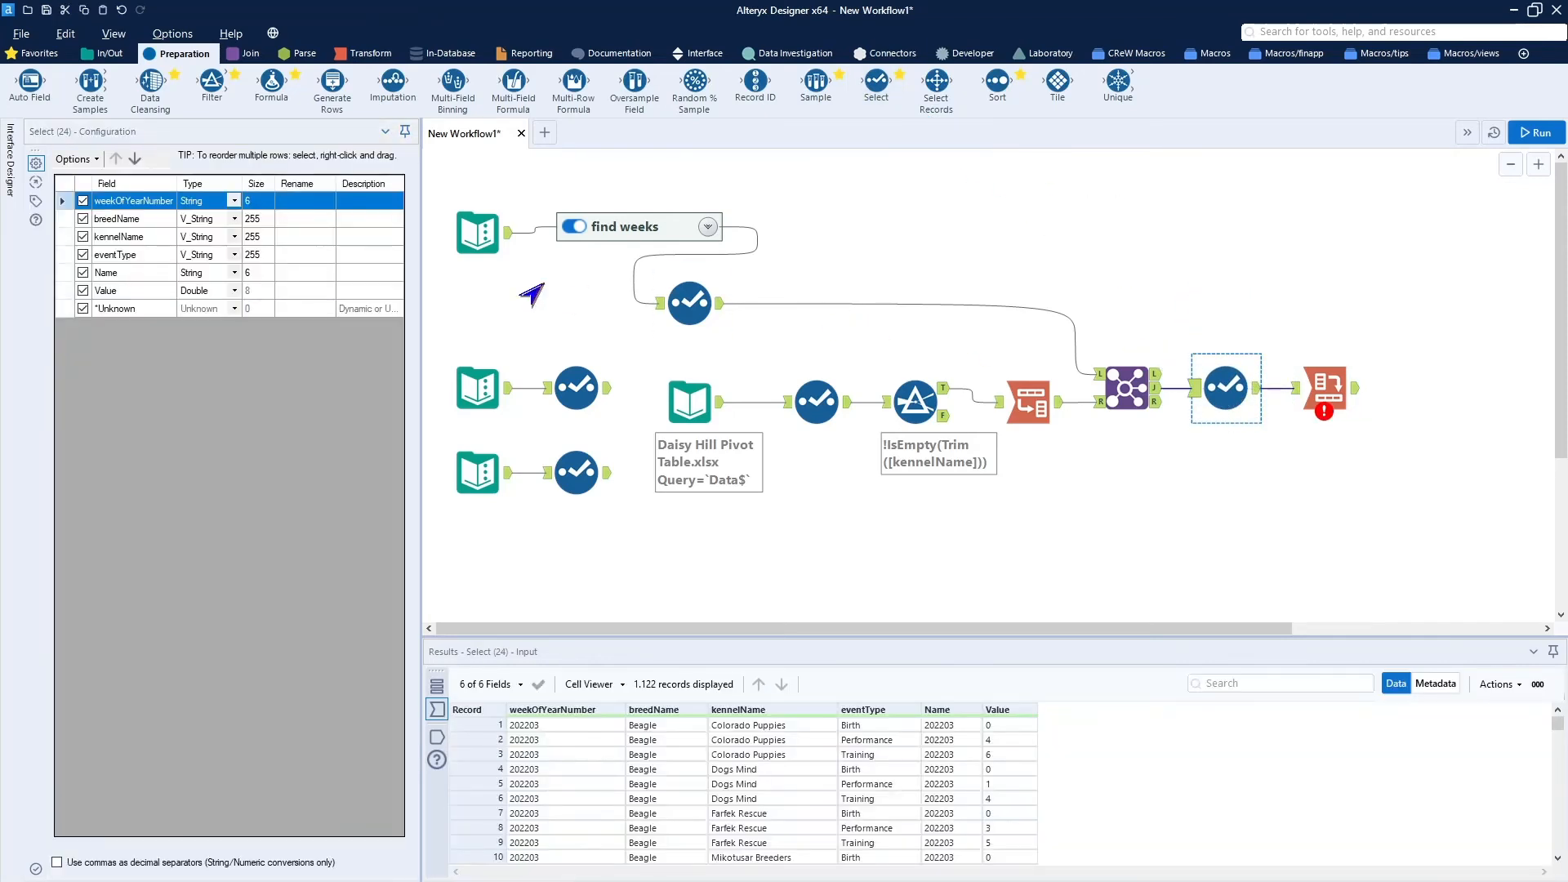
click(83, 200)
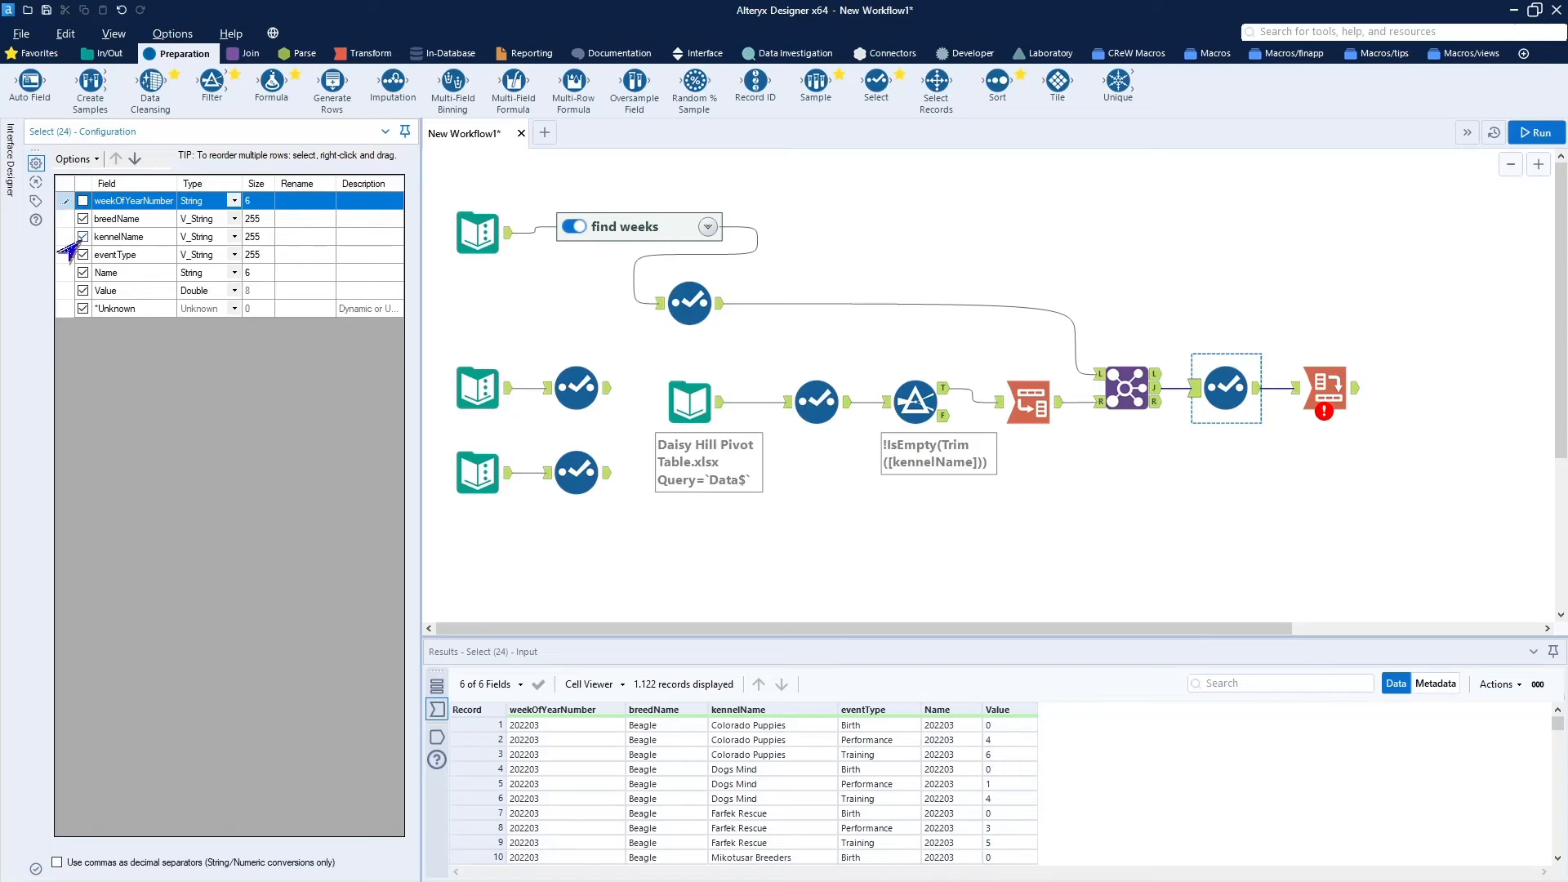
Configure the Cross Tab with Name as column headers, Value as the new columns' values and First as the aggregation method
click(1331, 385)
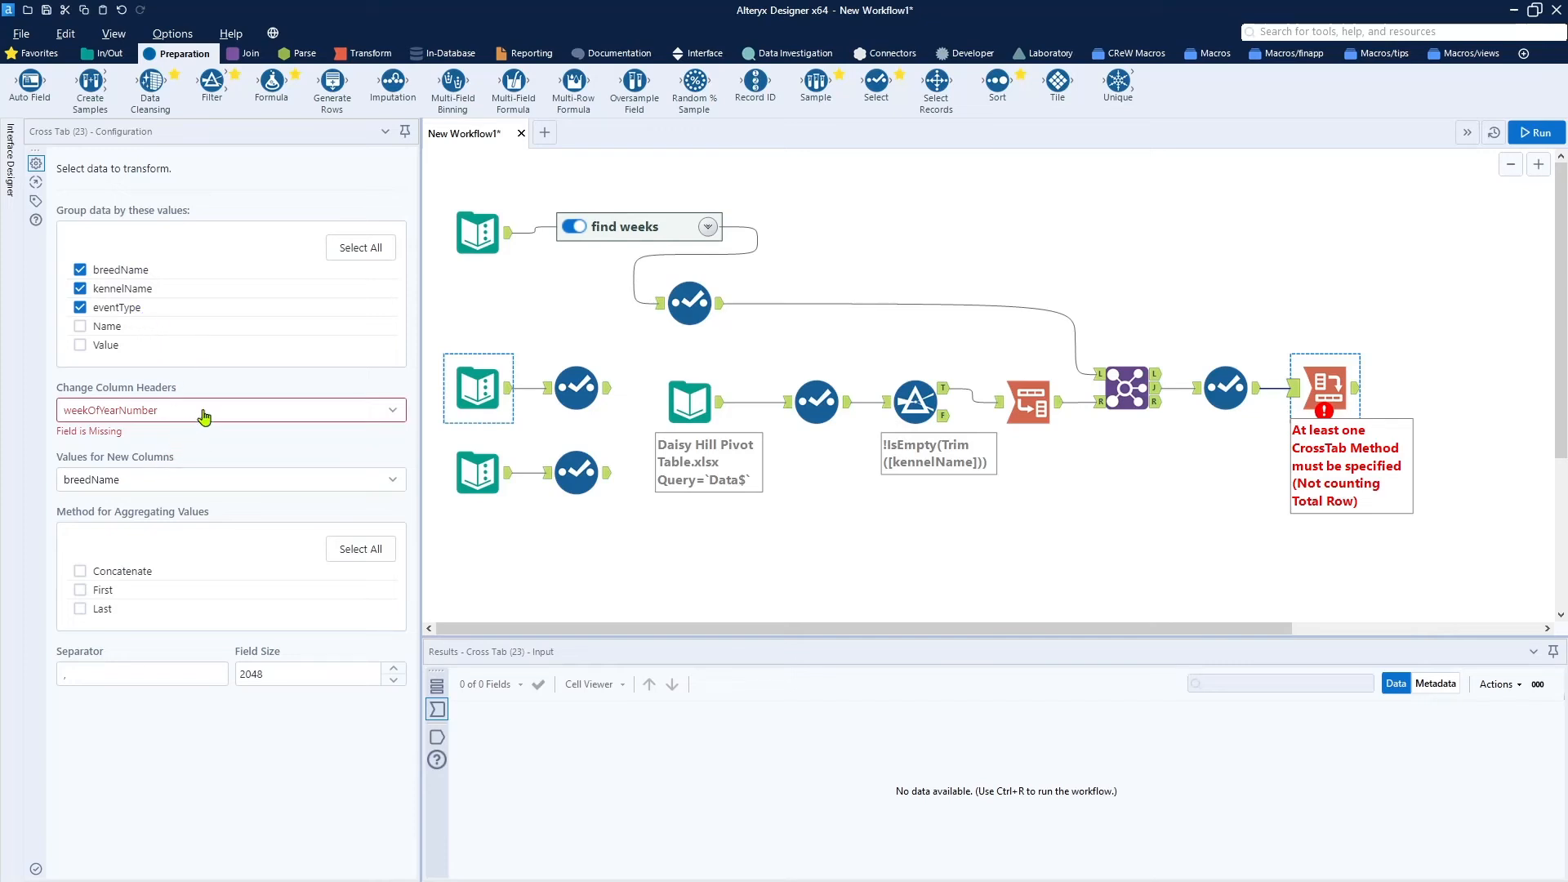
click(198, 410)
click(111, 524)
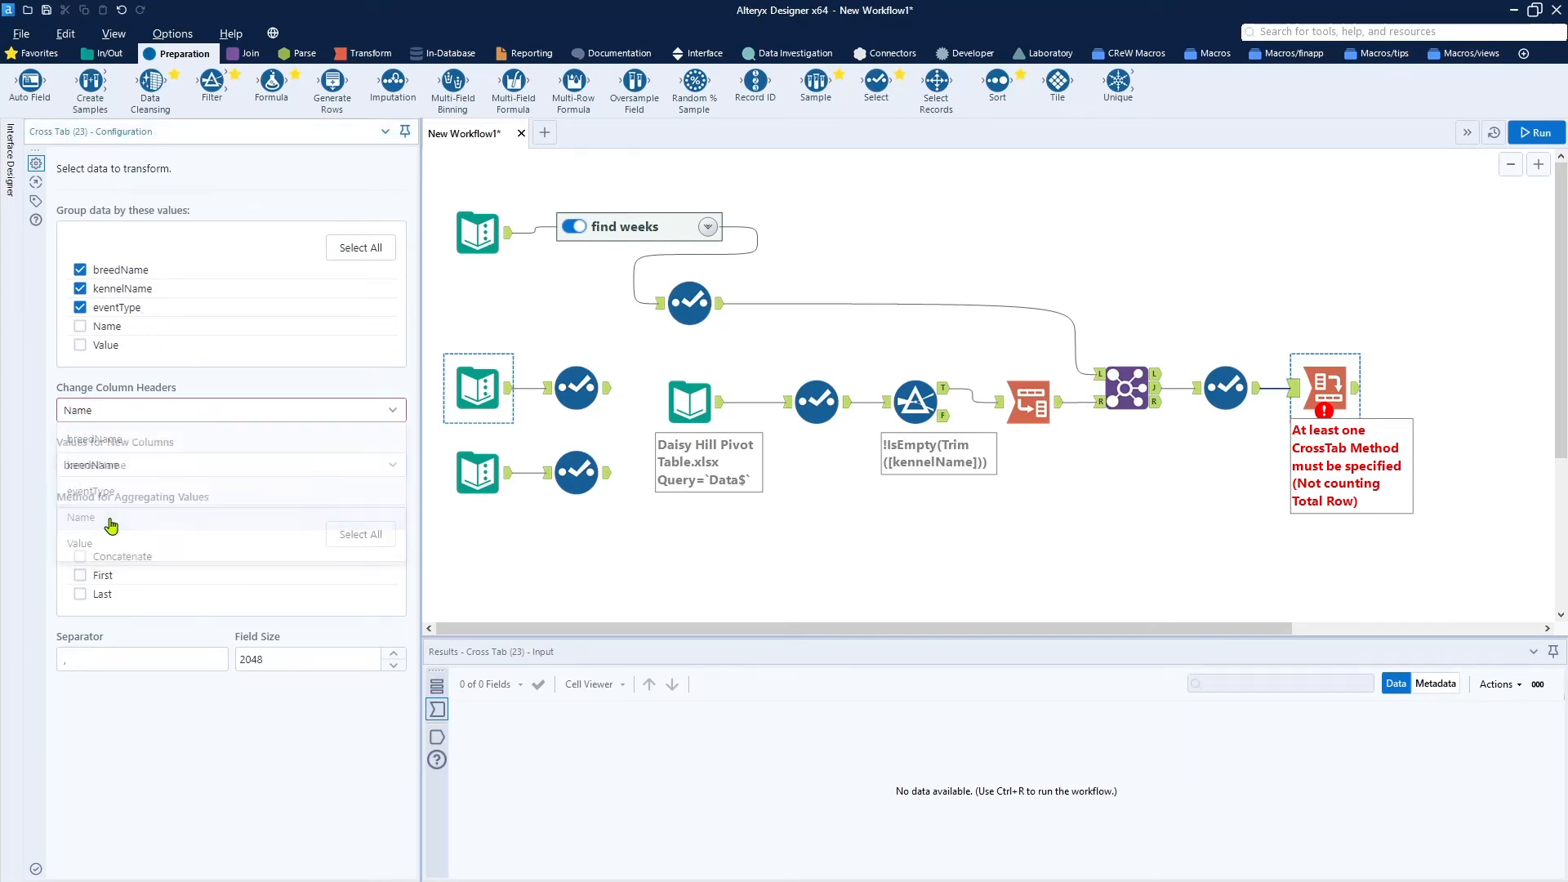
click(200, 472)
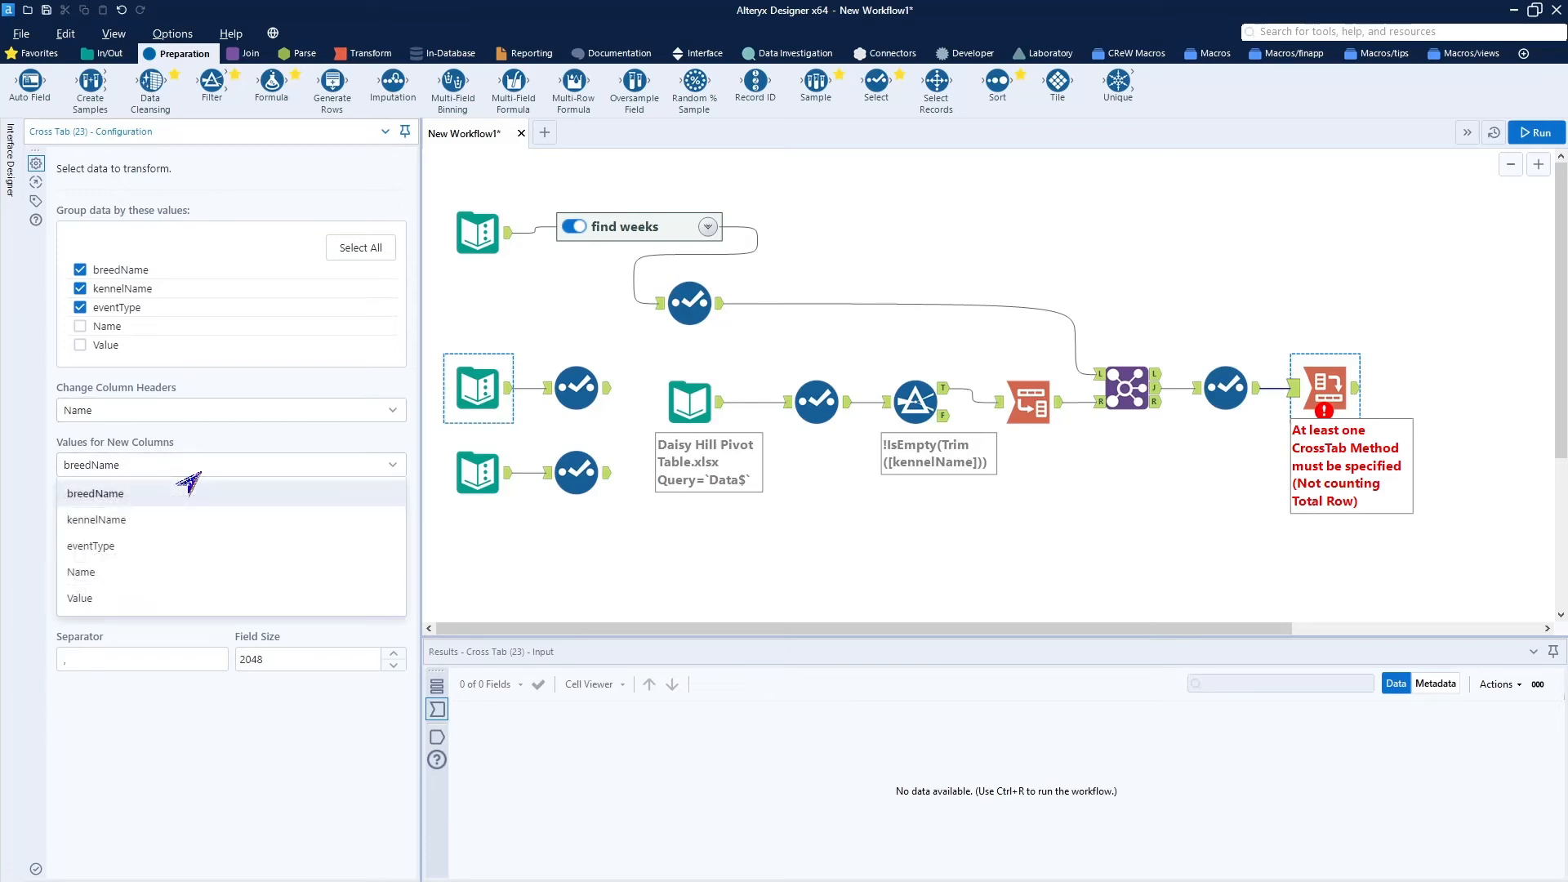
click(114, 605)
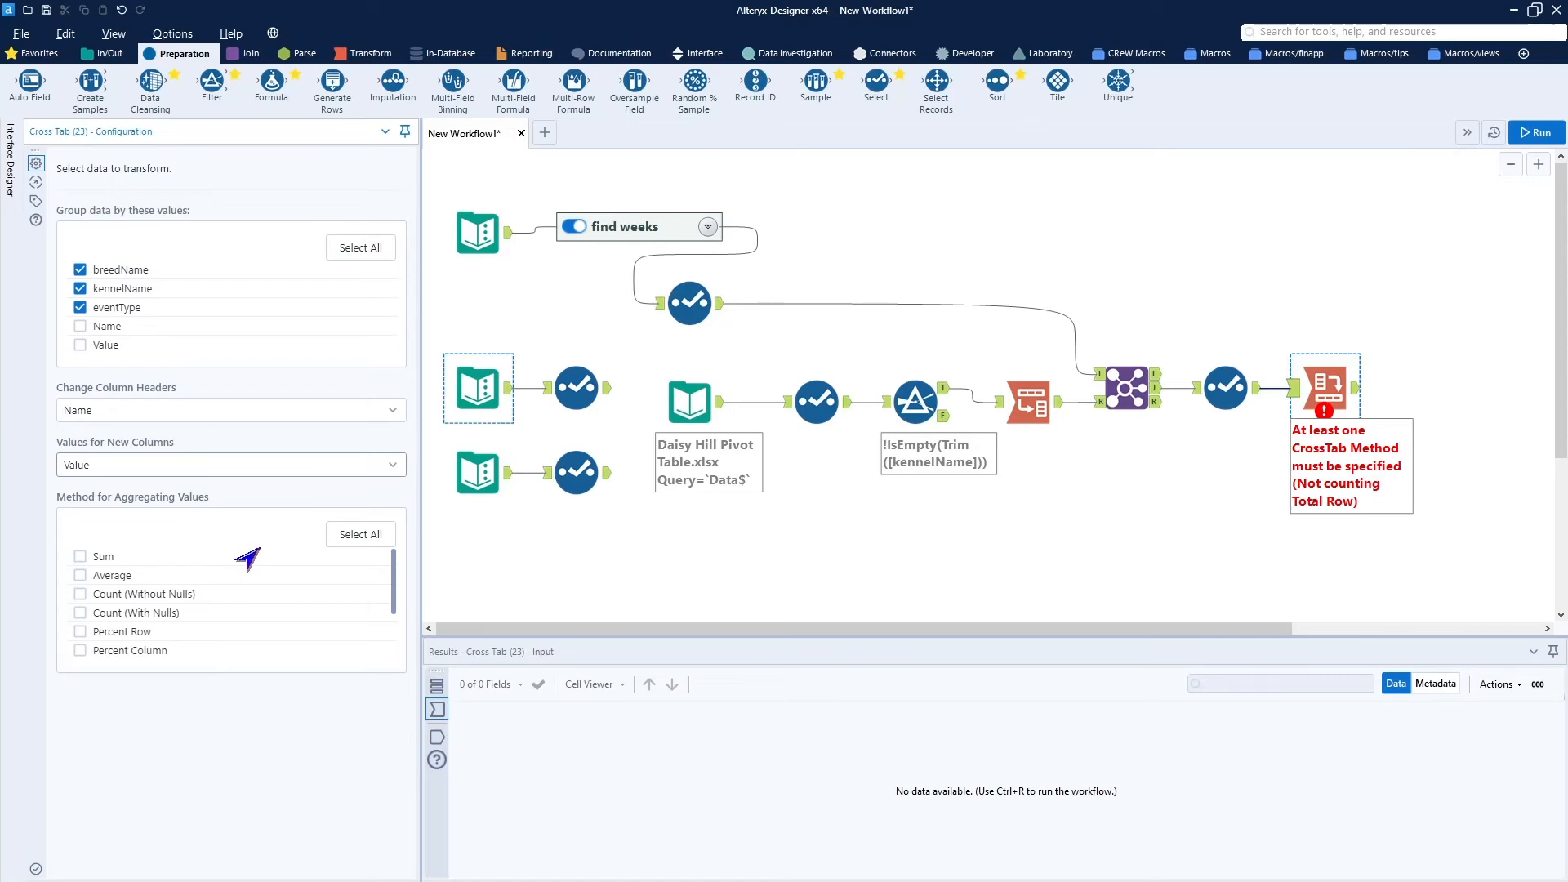
scroll(248, 560, down, 2)
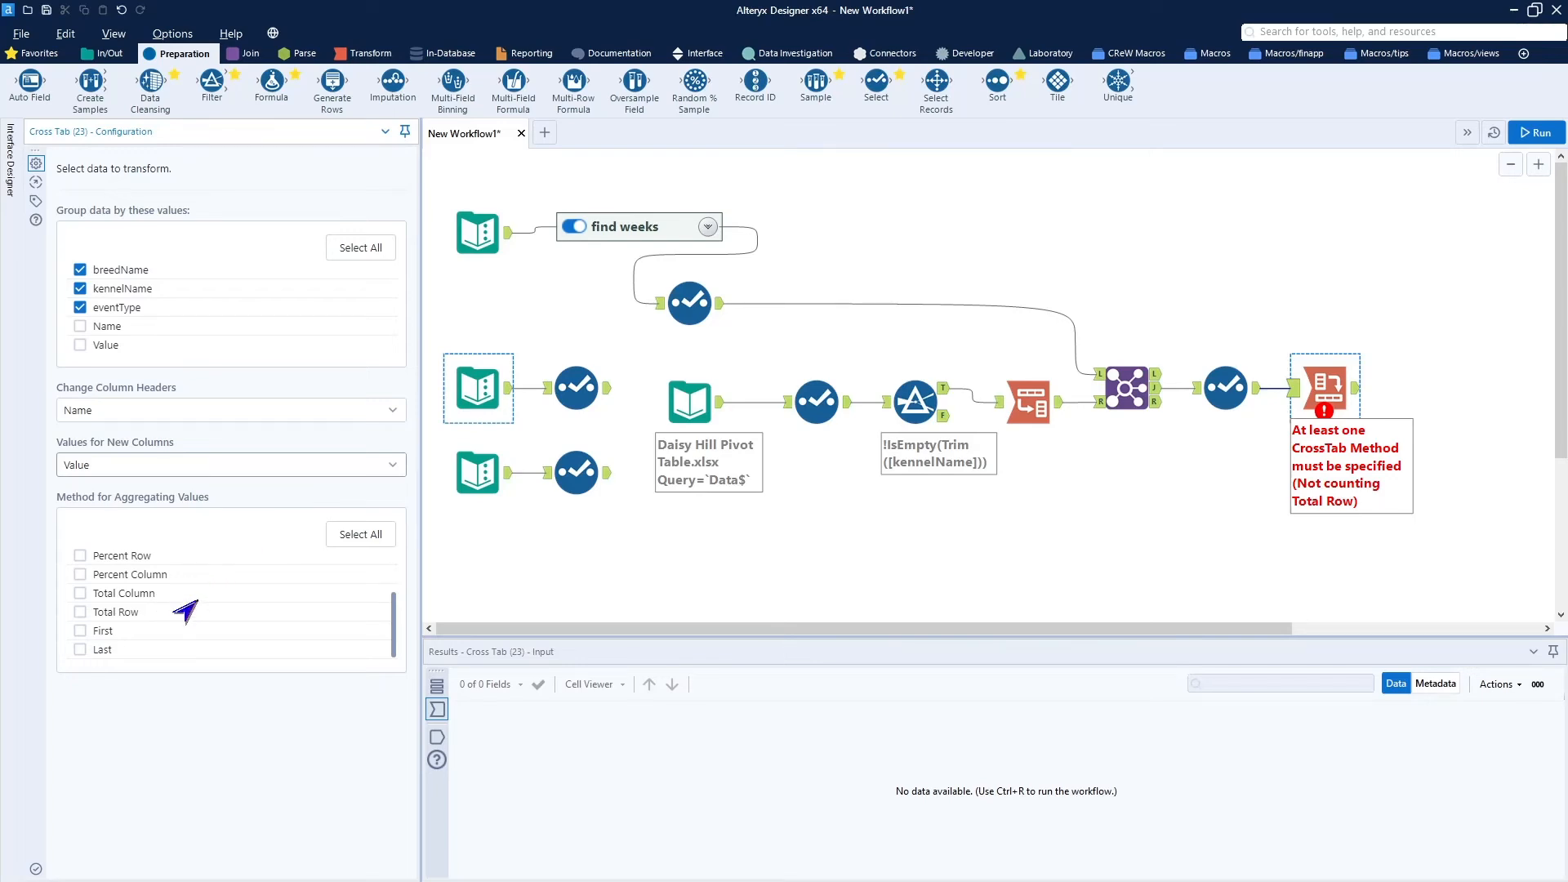
click(80, 633)
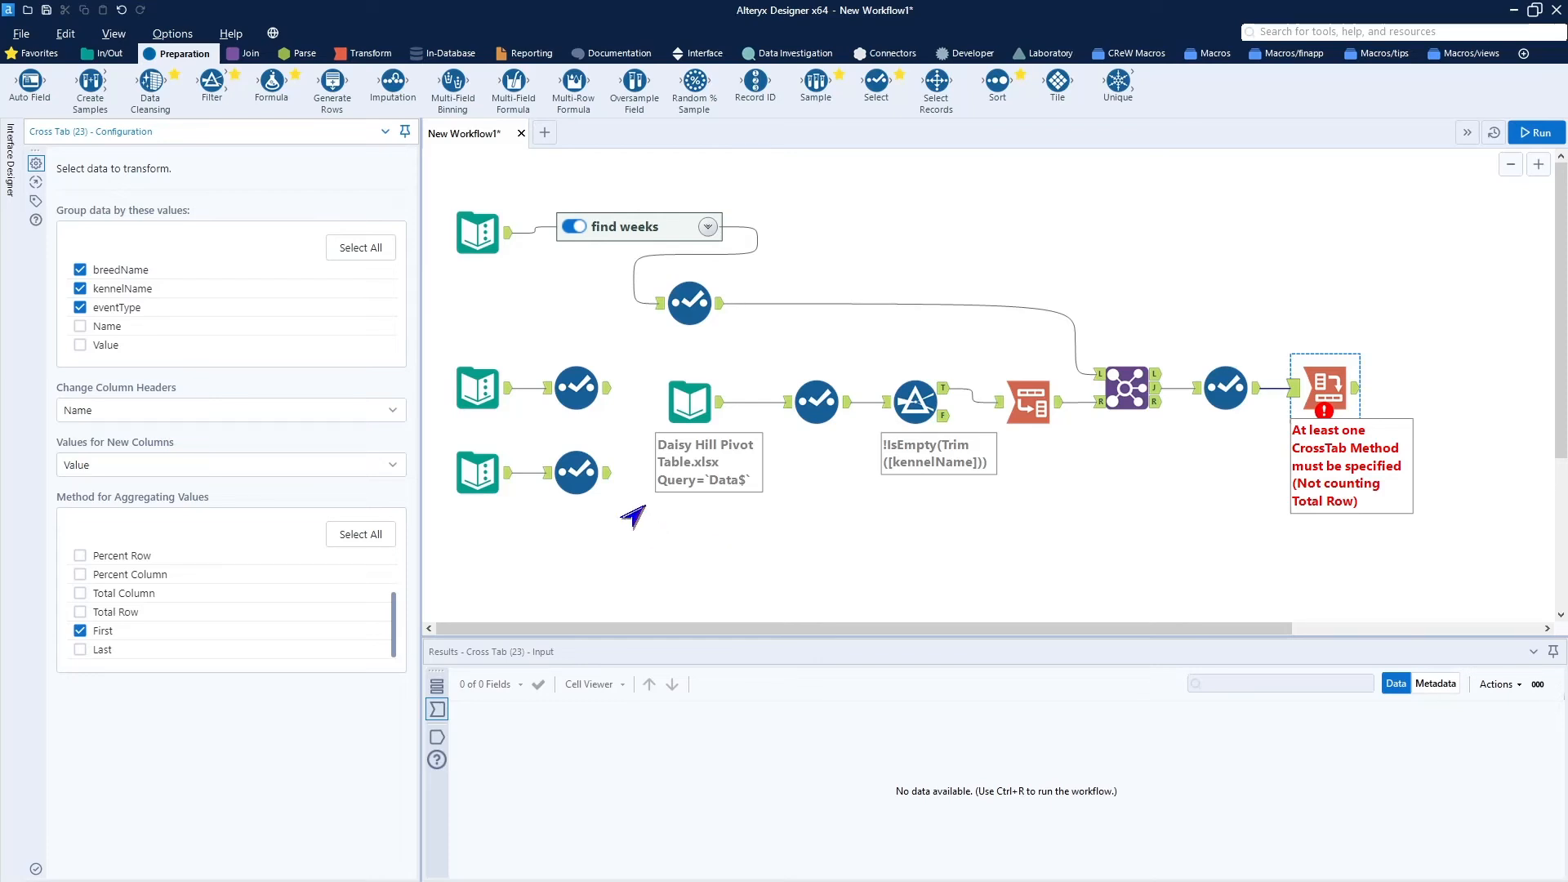
Attach a Browse tool to the Cross Tab output, and run the workflow to review the resulting records
click(477, 388)
click(103, 53)
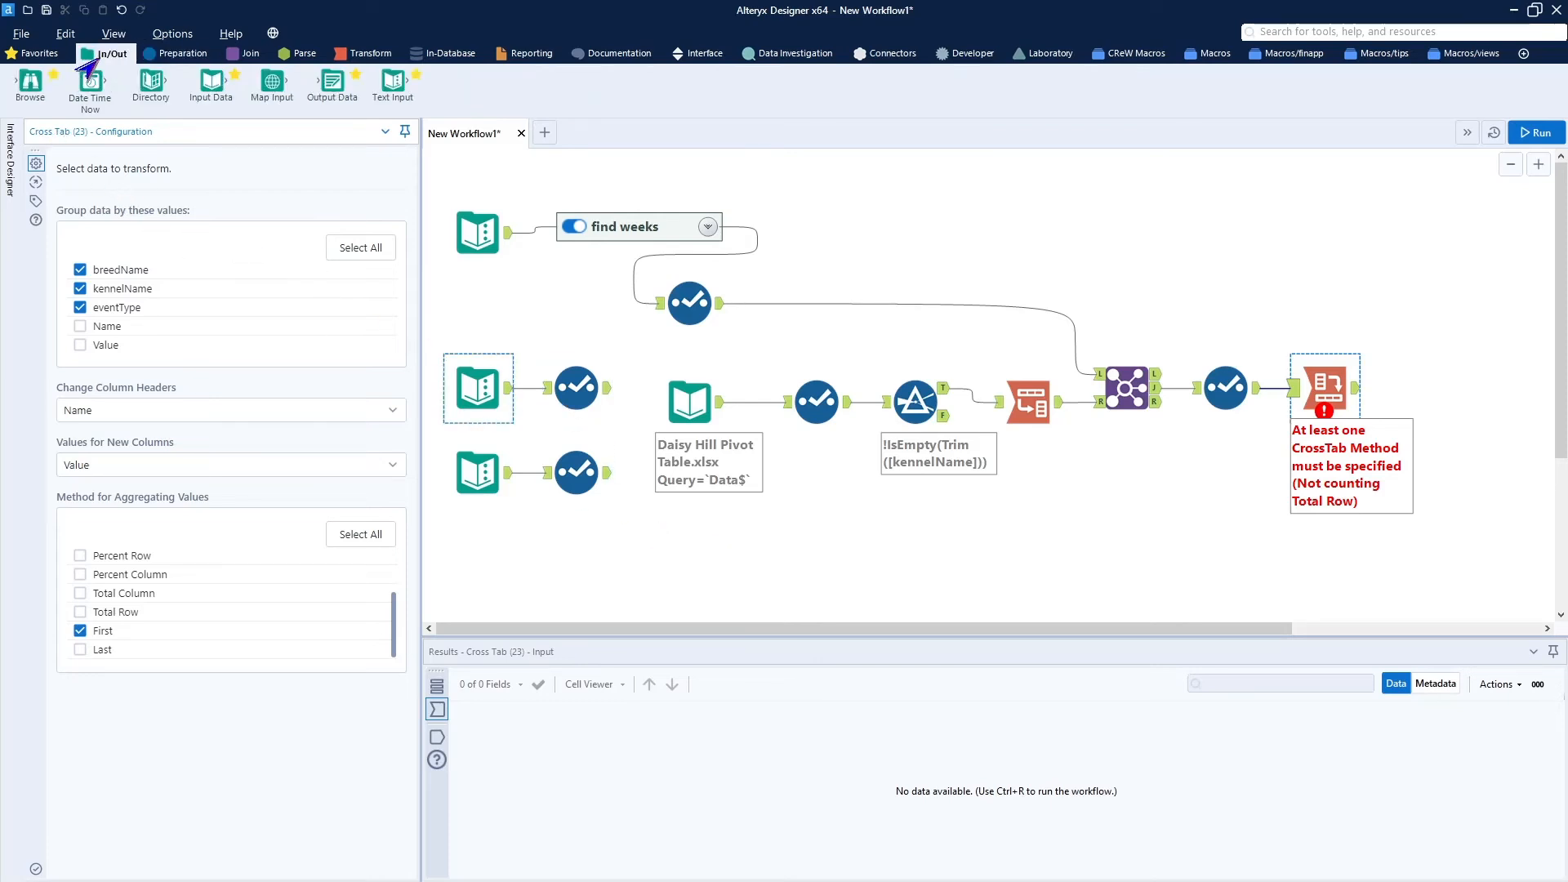
drag(27, 84, 1459, 392)
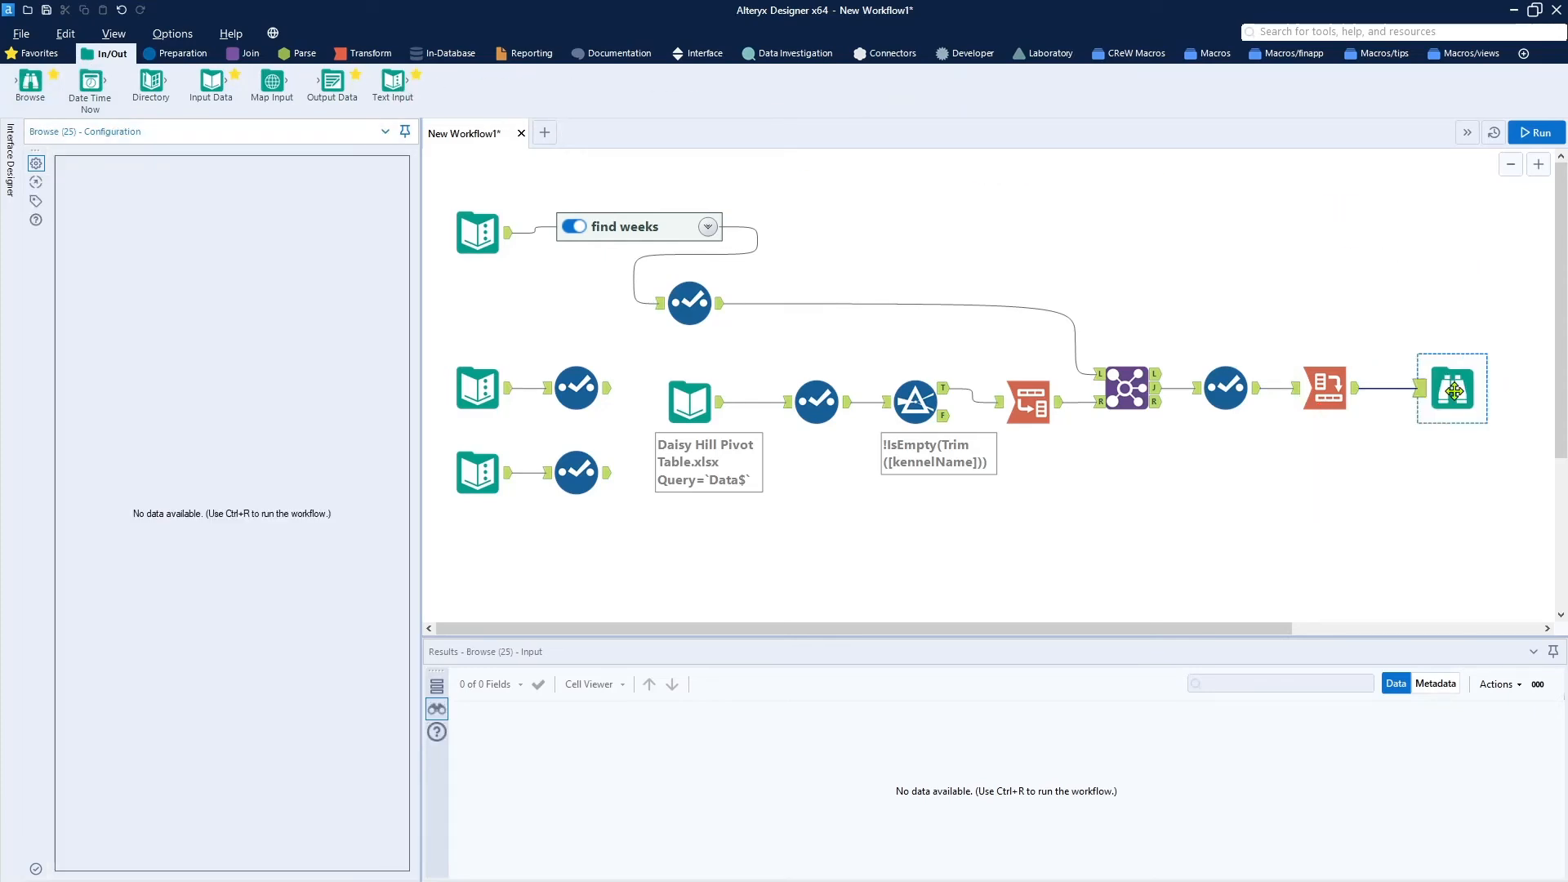
click(1536, 131)
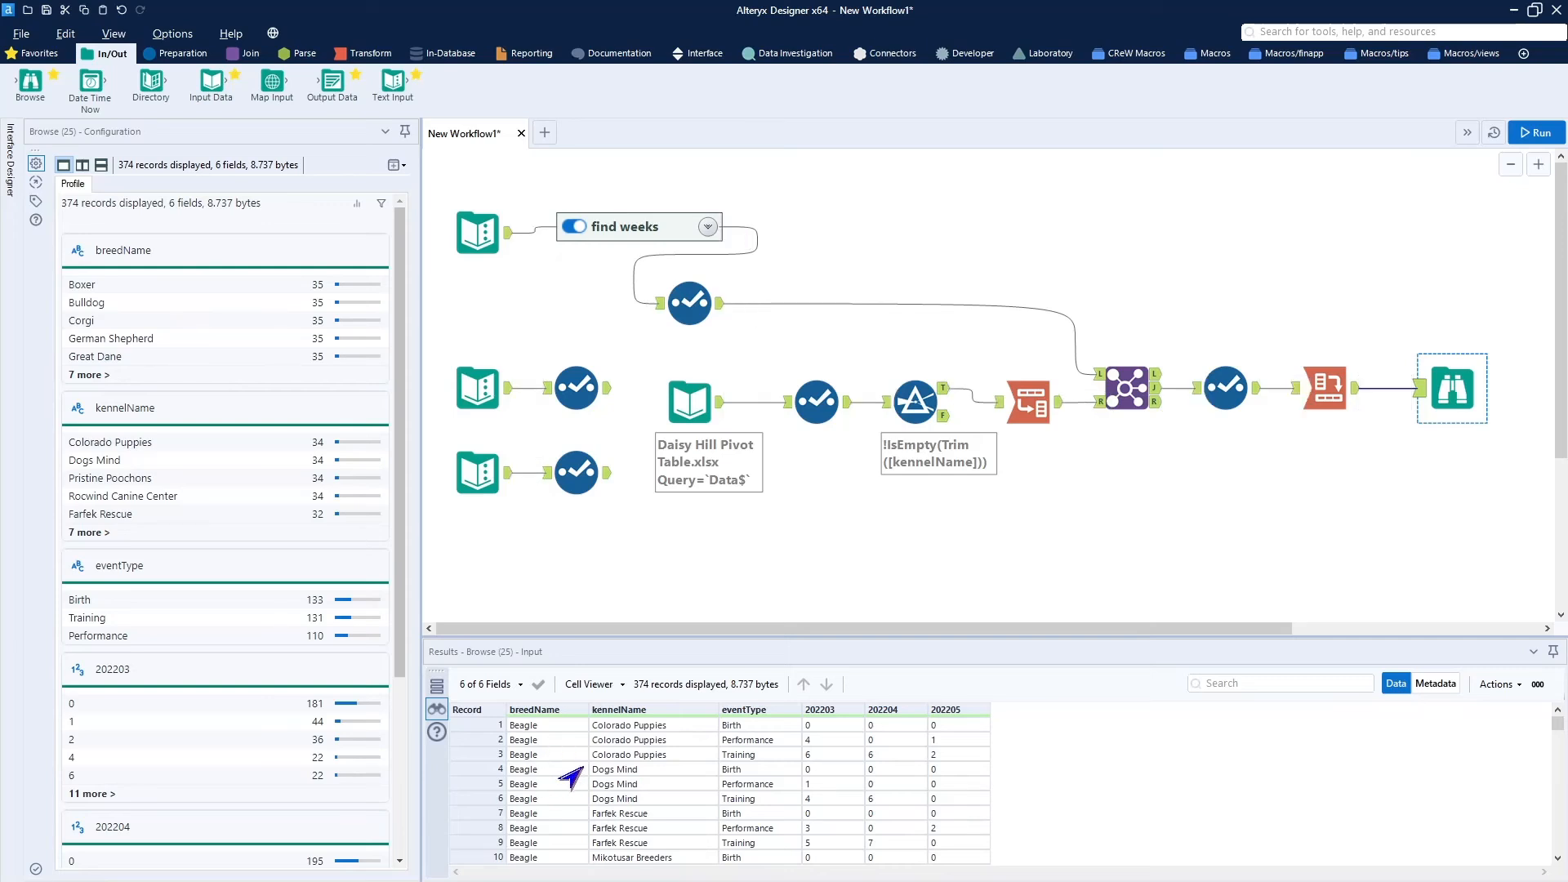
scroll(572, 778, down, 20)
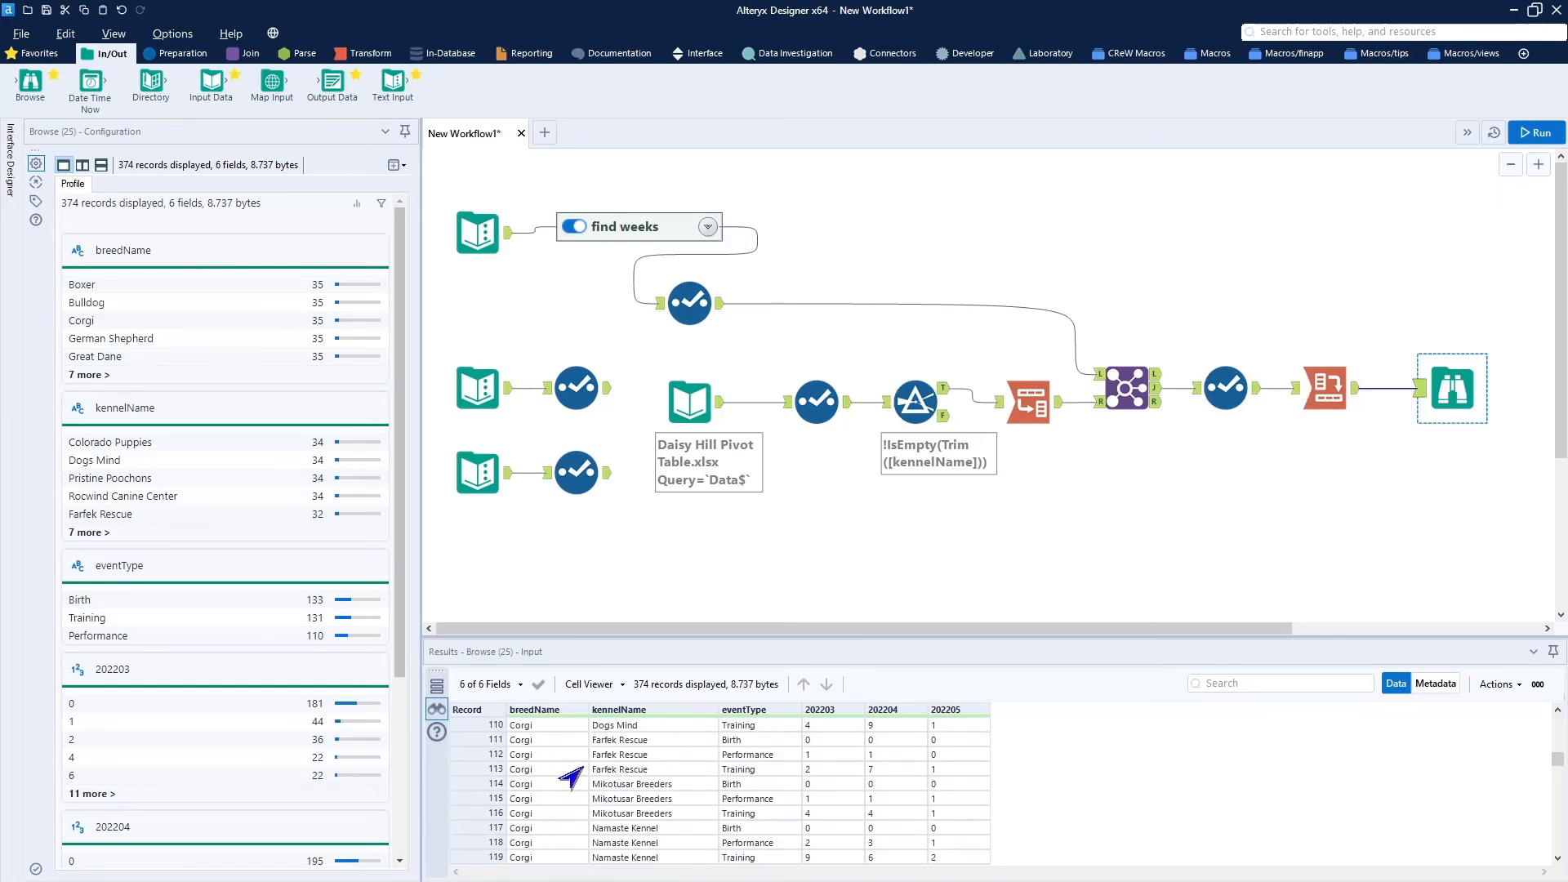
scroll(572, 777, up, 20)
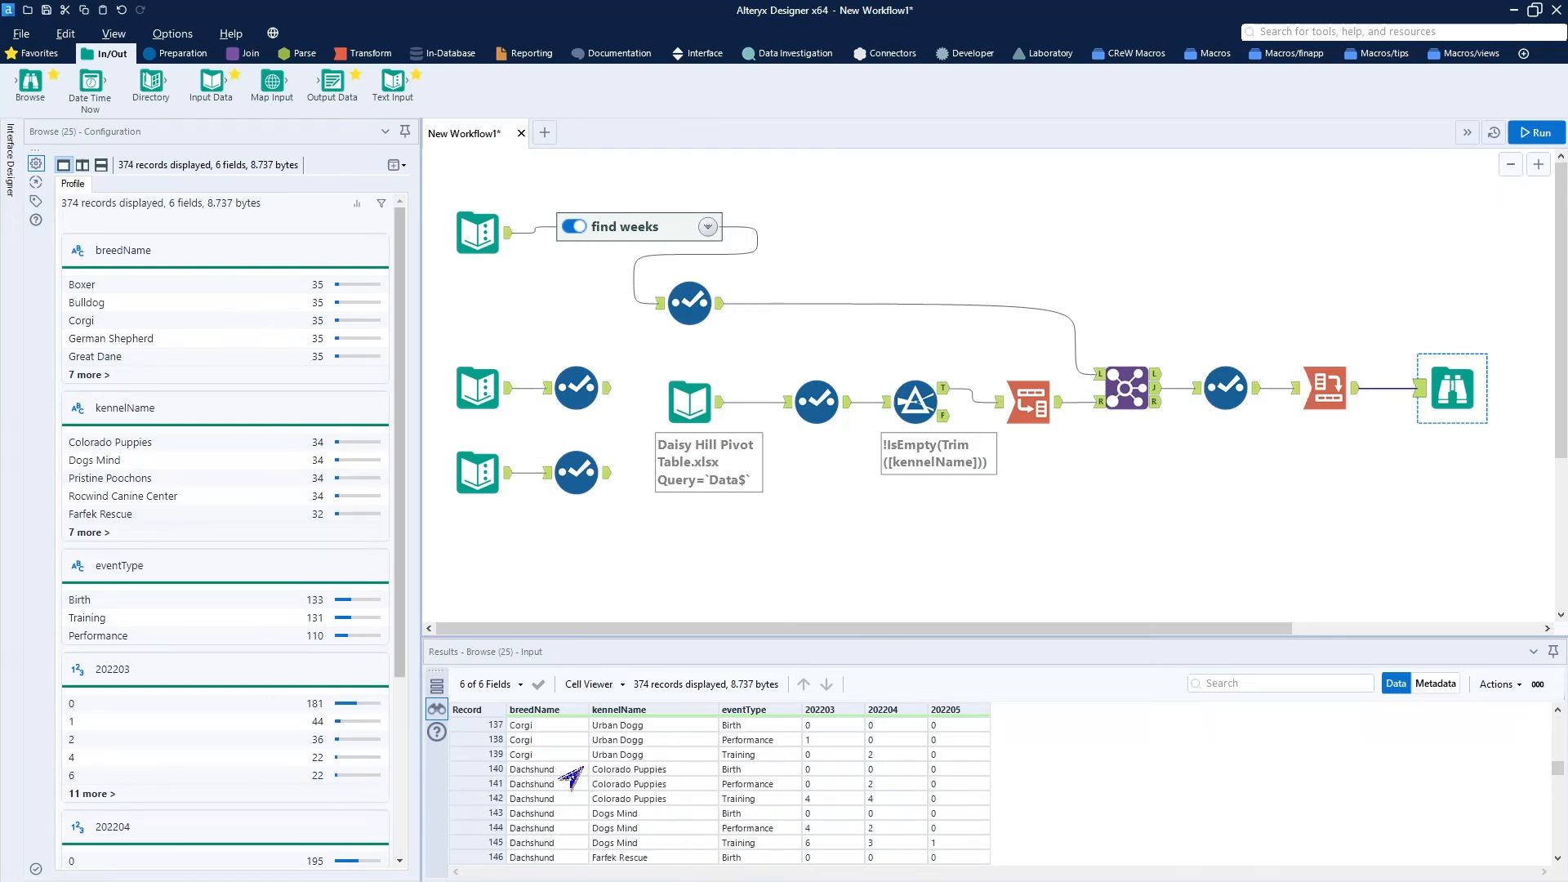
scroll(572, 778, up, 10)
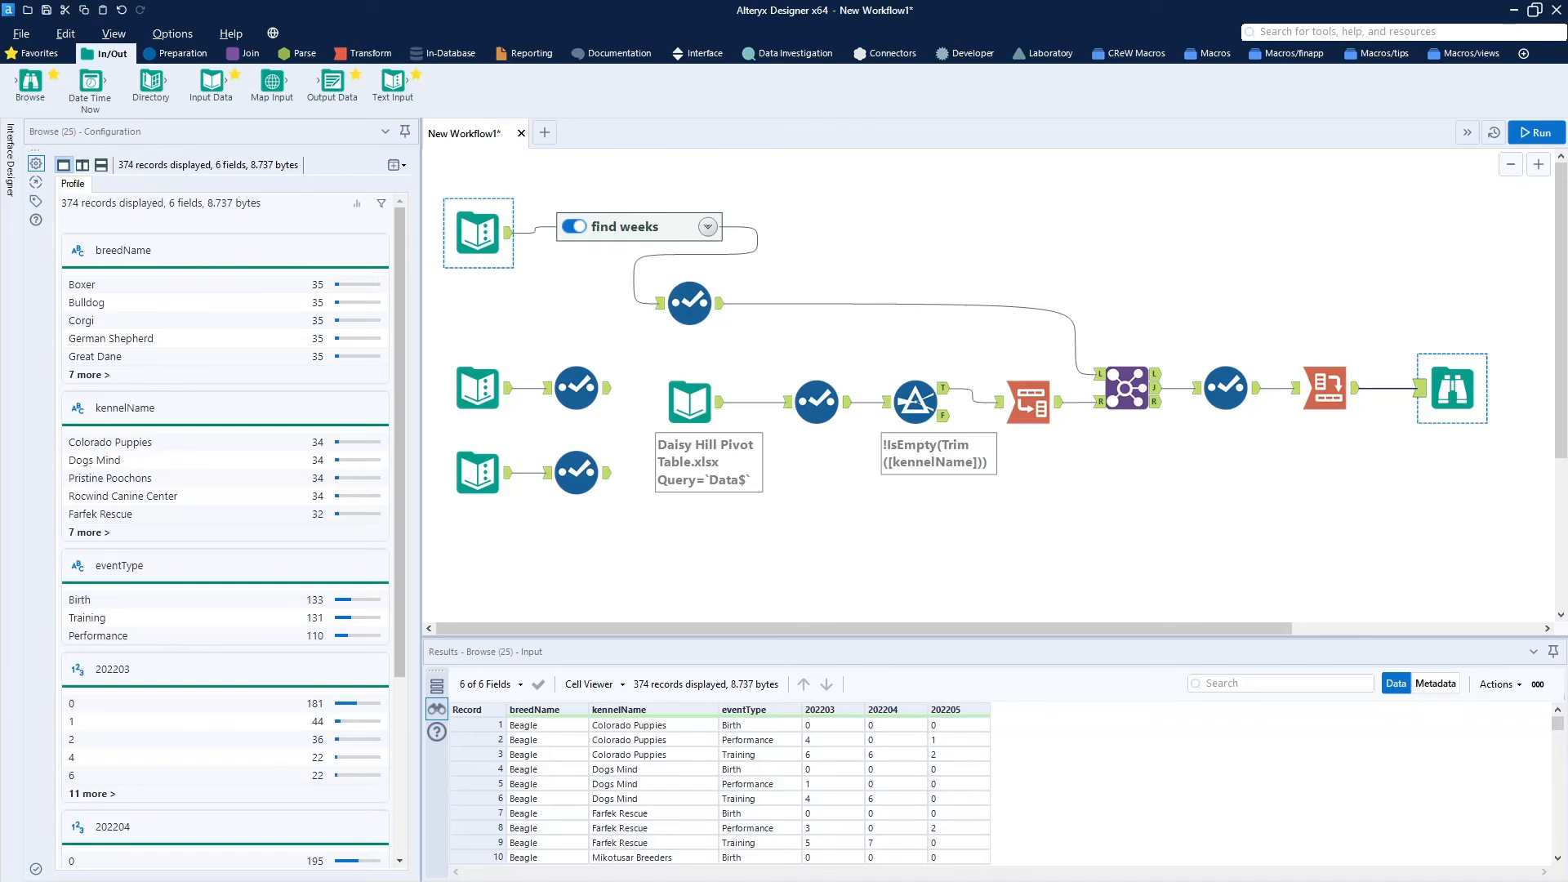
Add a Tool Container above the Join branch and caption it "columns to rows to columns"
click(33, 53)
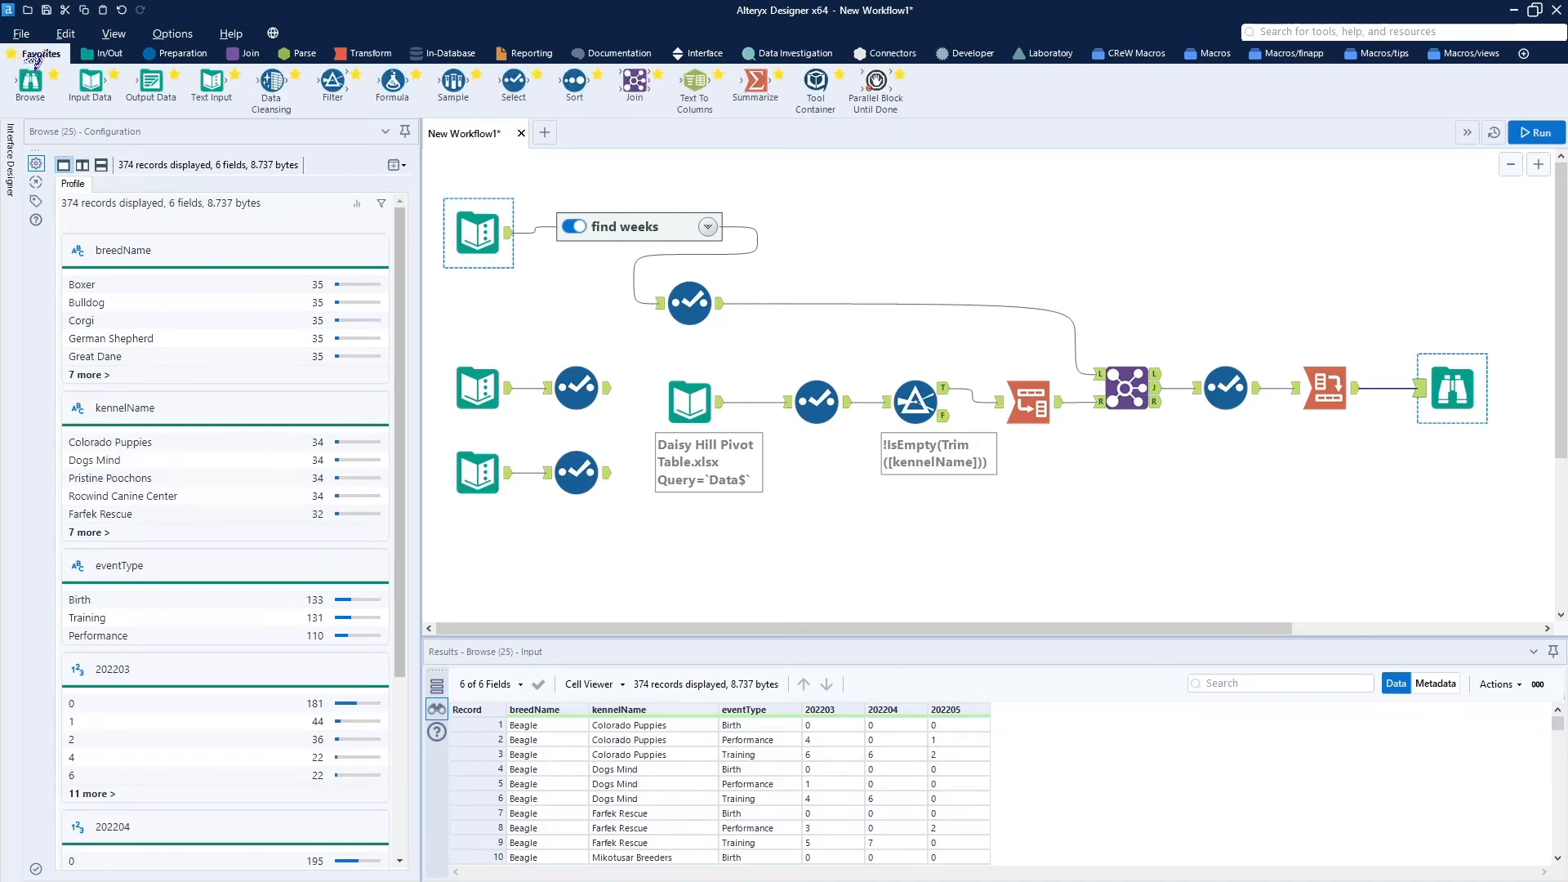
drag(808, 87, 1191, 232)
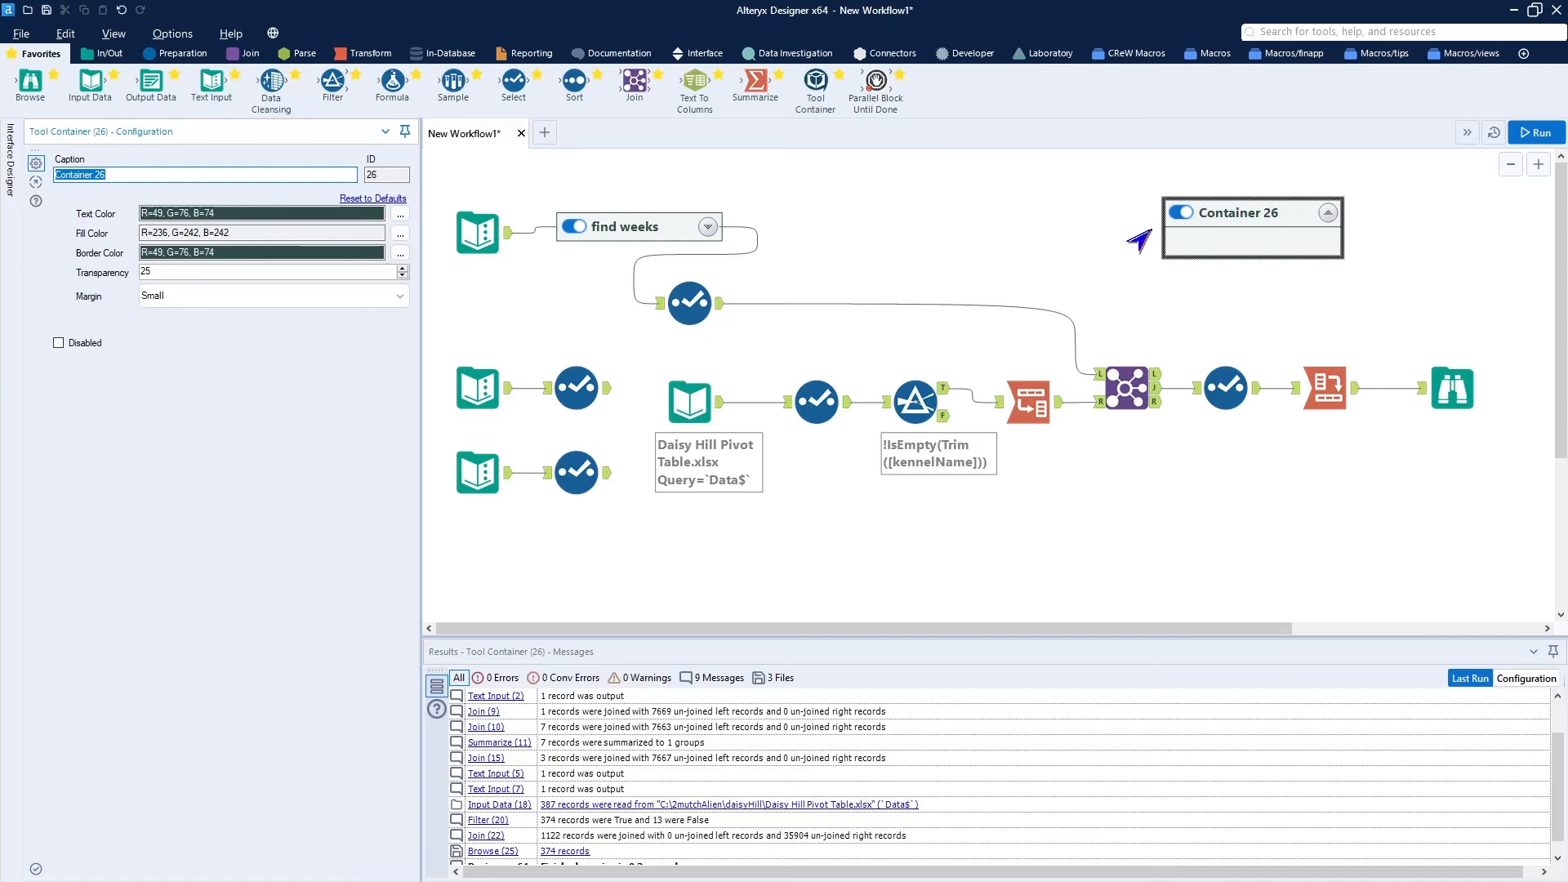
text(columns to )
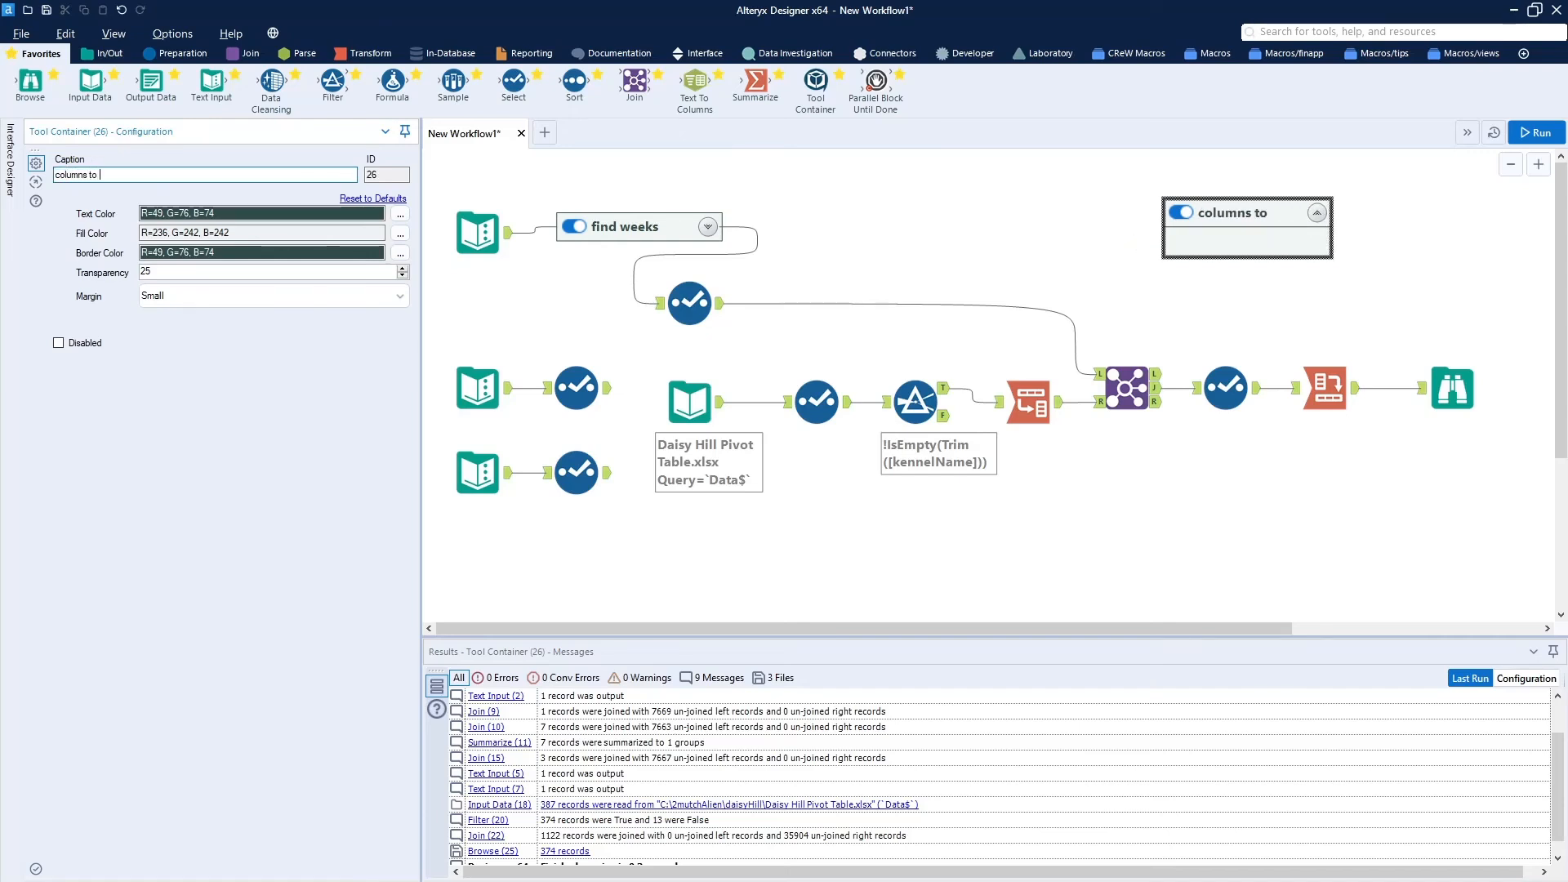
text(rows to co)
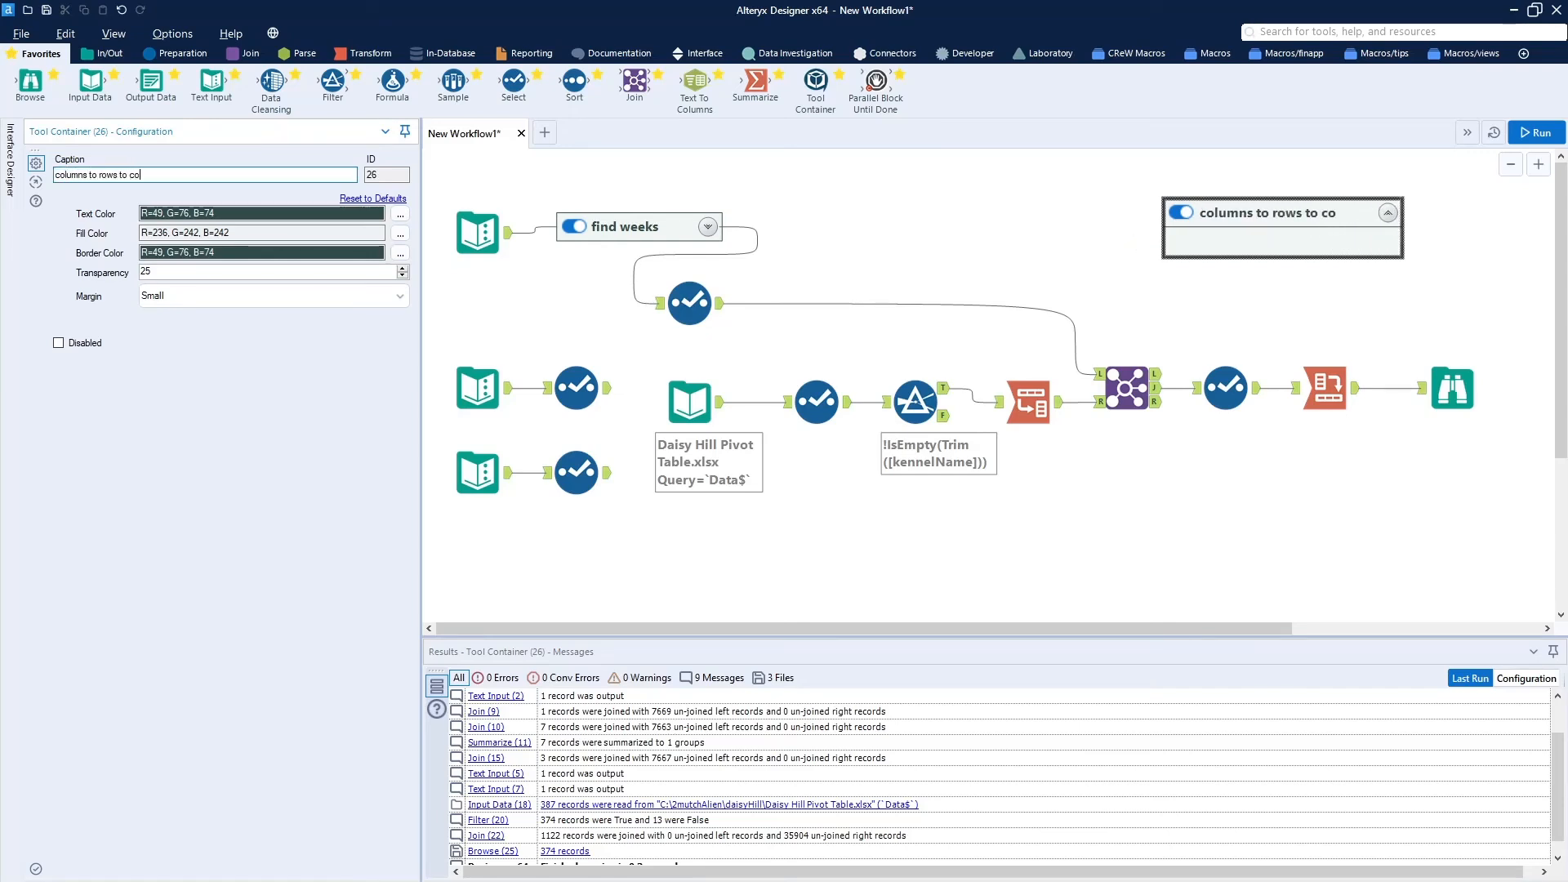
text(lumns)
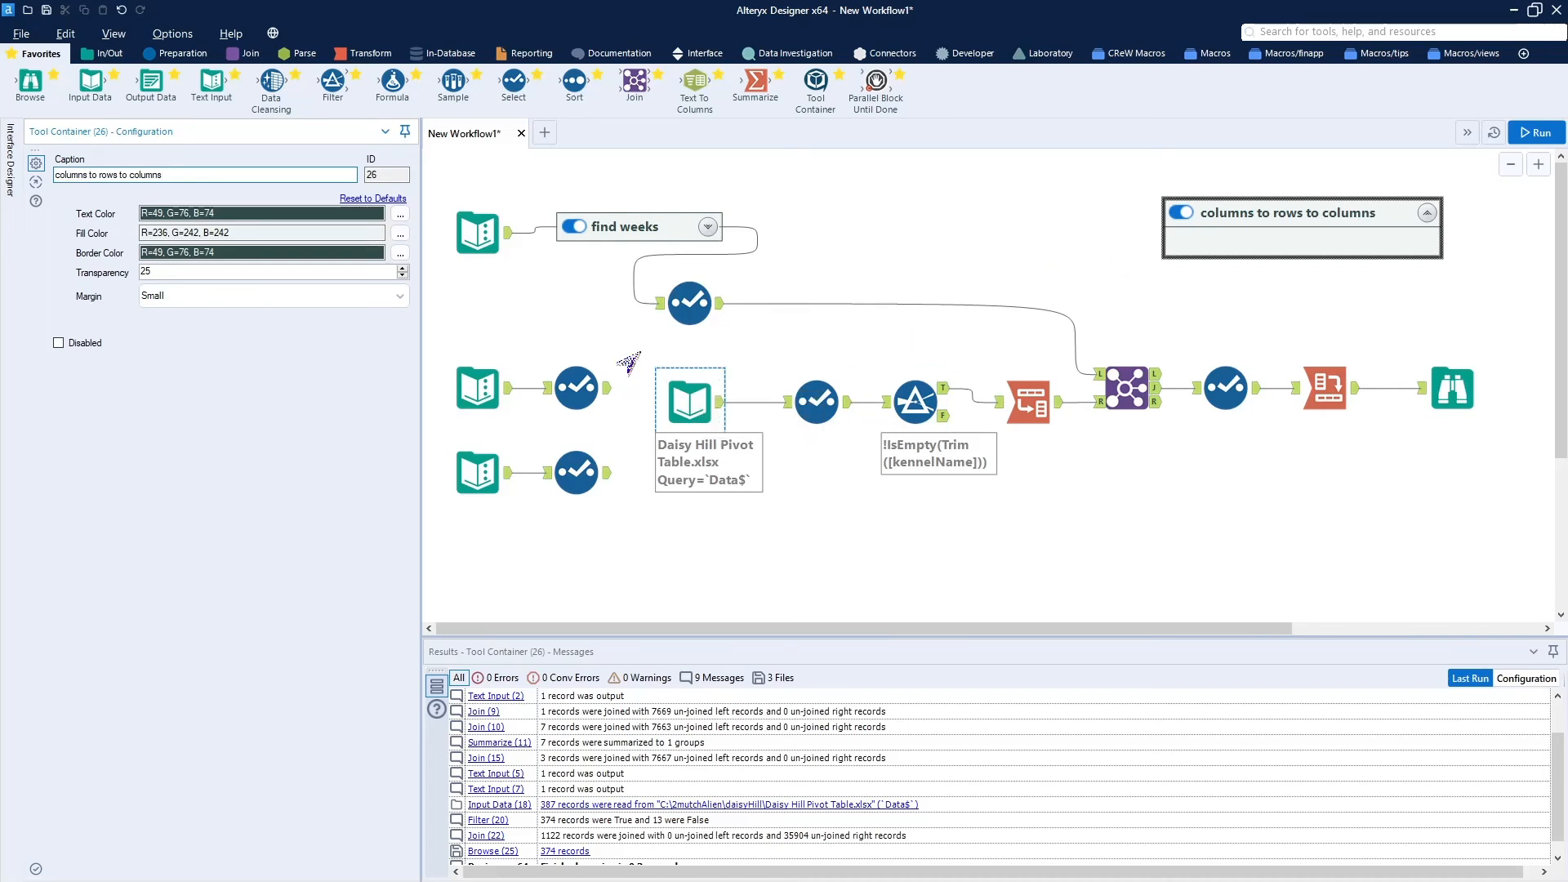
Move the weeks Select tool and the Daisy Hill branch from its input through the Cross Tab into the "columns to rows to columns" container
drag(652, 358, 993, 507)
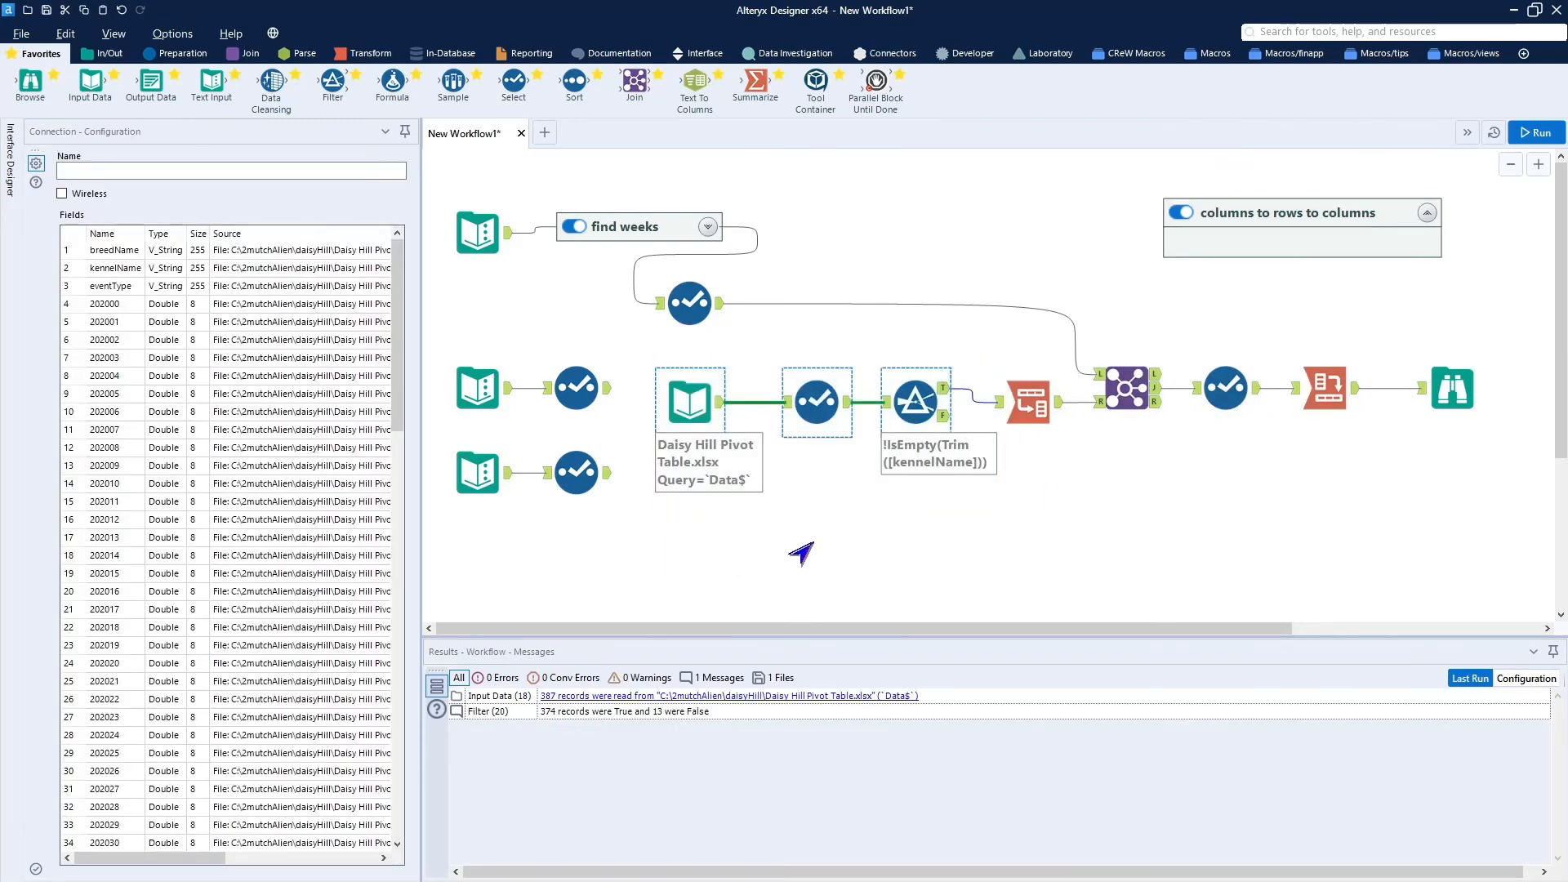
drag(631, 330, 851, 249)
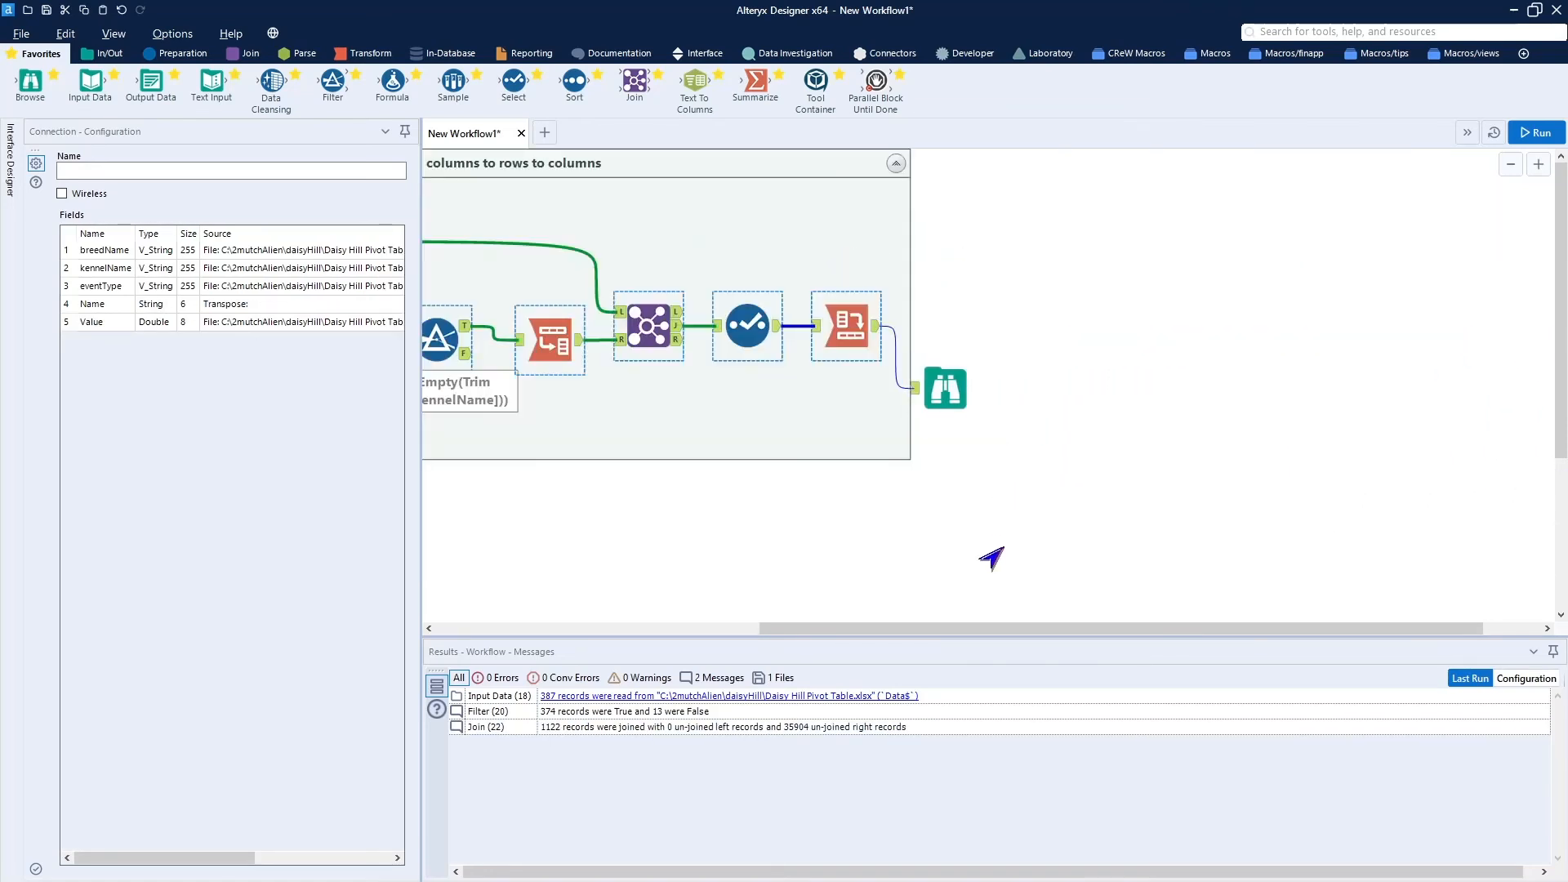
drag(980, 628, 657, 629)
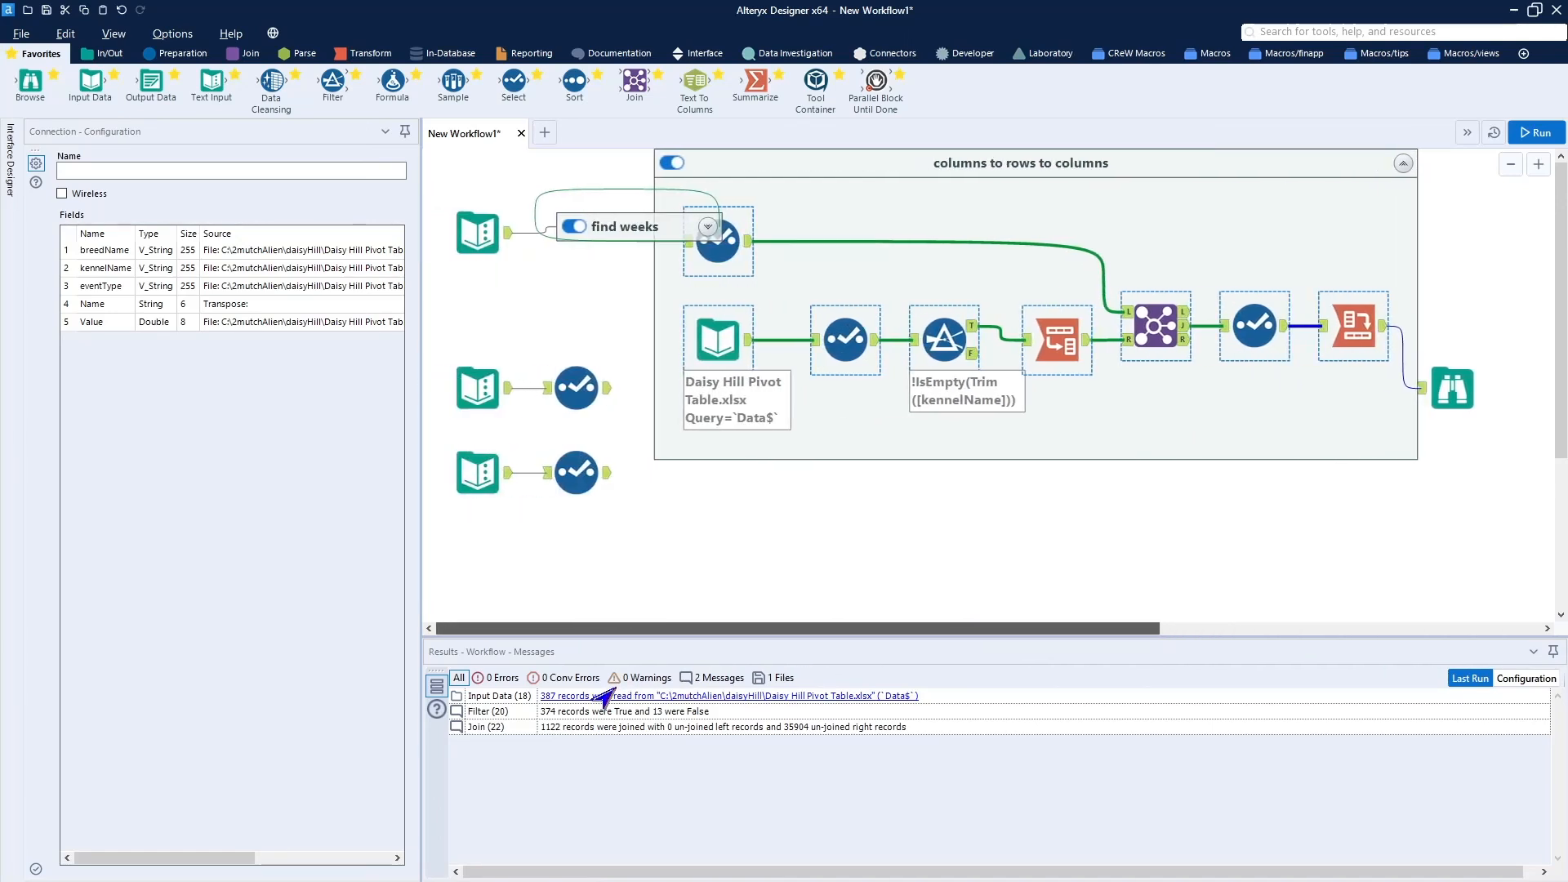
Collapse the "columns to rows to columns" container, place it below the "find weeks" container, and bring the Browse tool closer to it
click(795, 270)
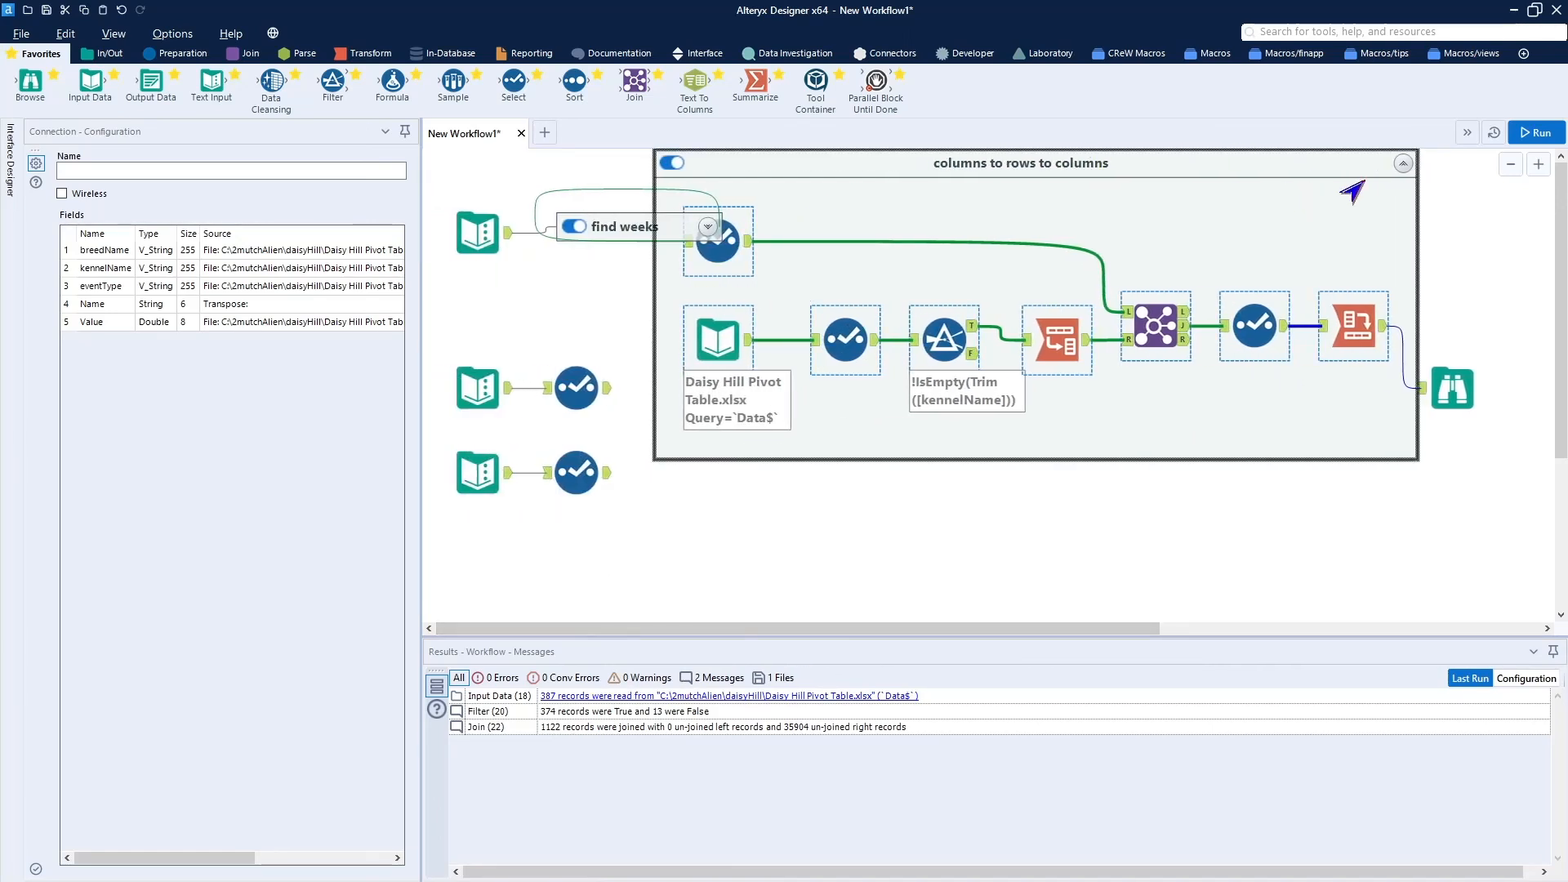
click(1402, 165)
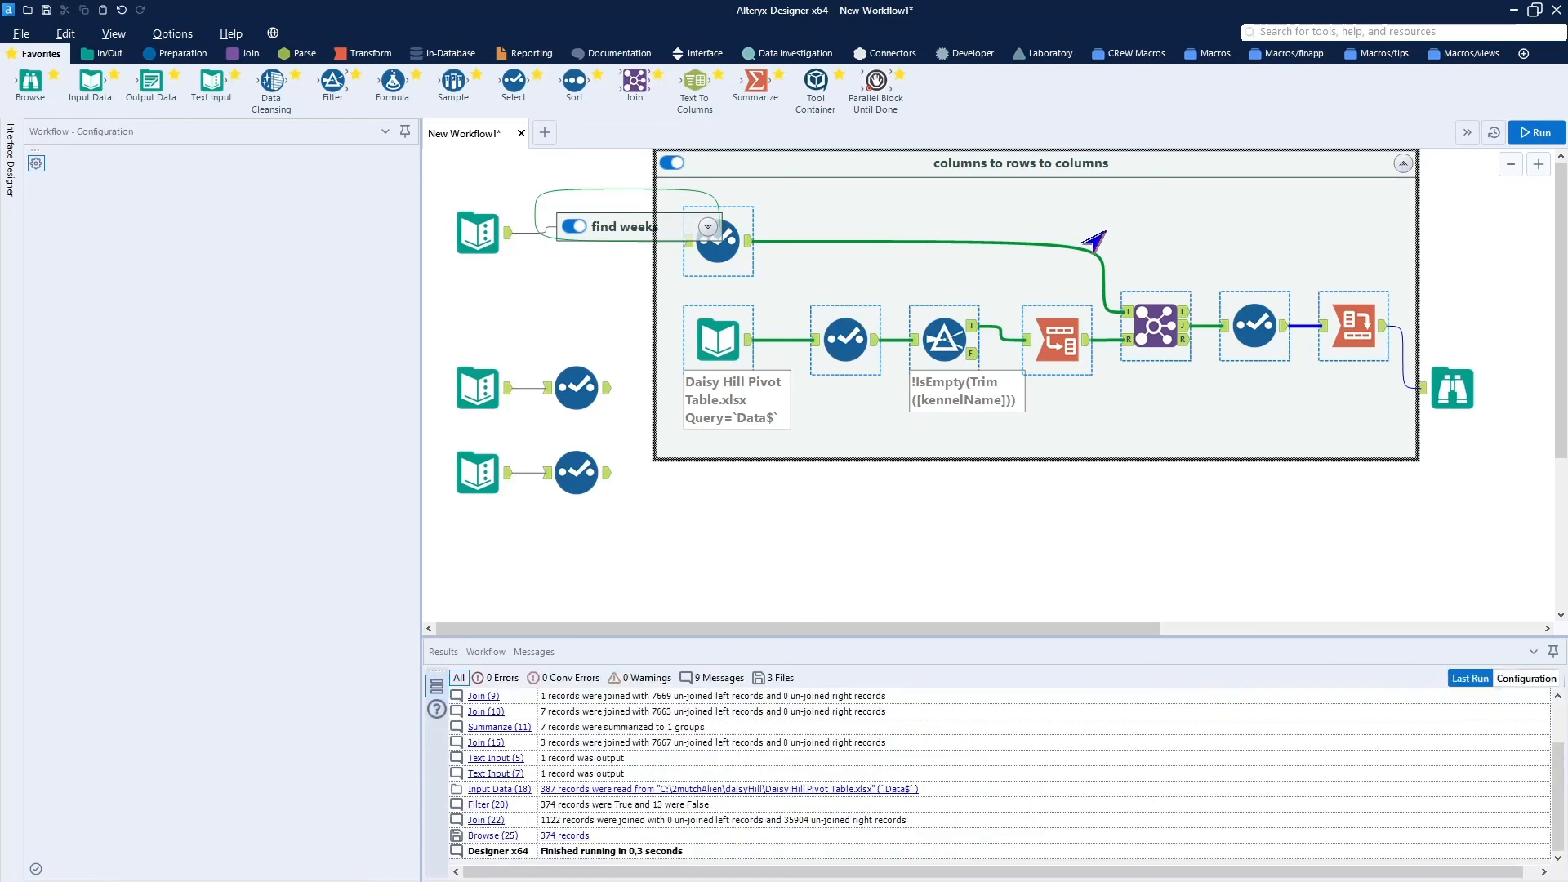
click(831, 173)
drag(831, 173, 882, 320)
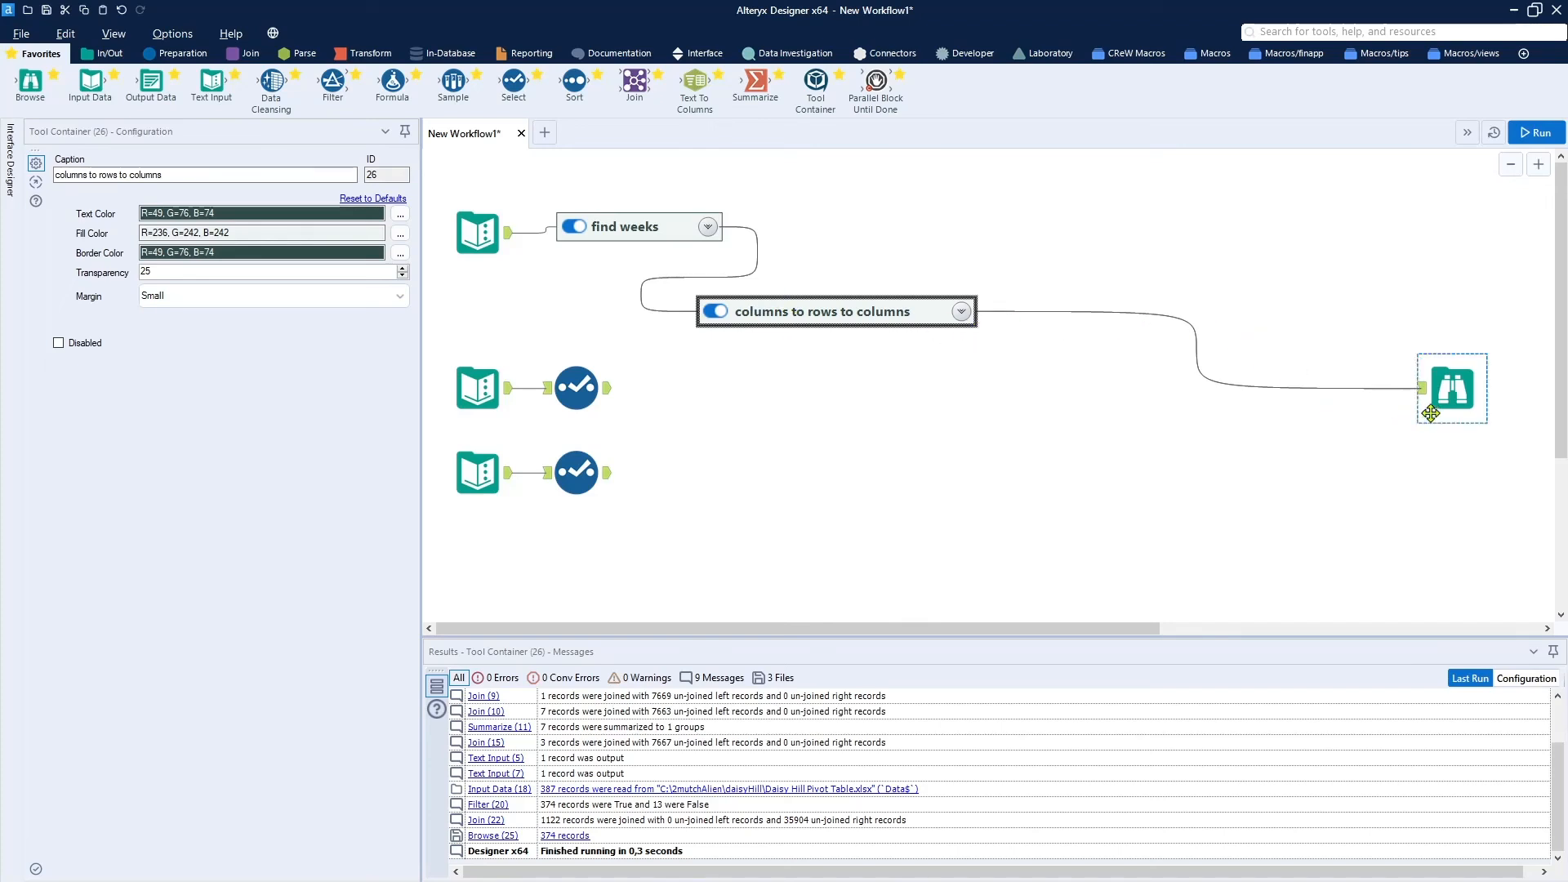
drag(1430, 413, 1032, 399)
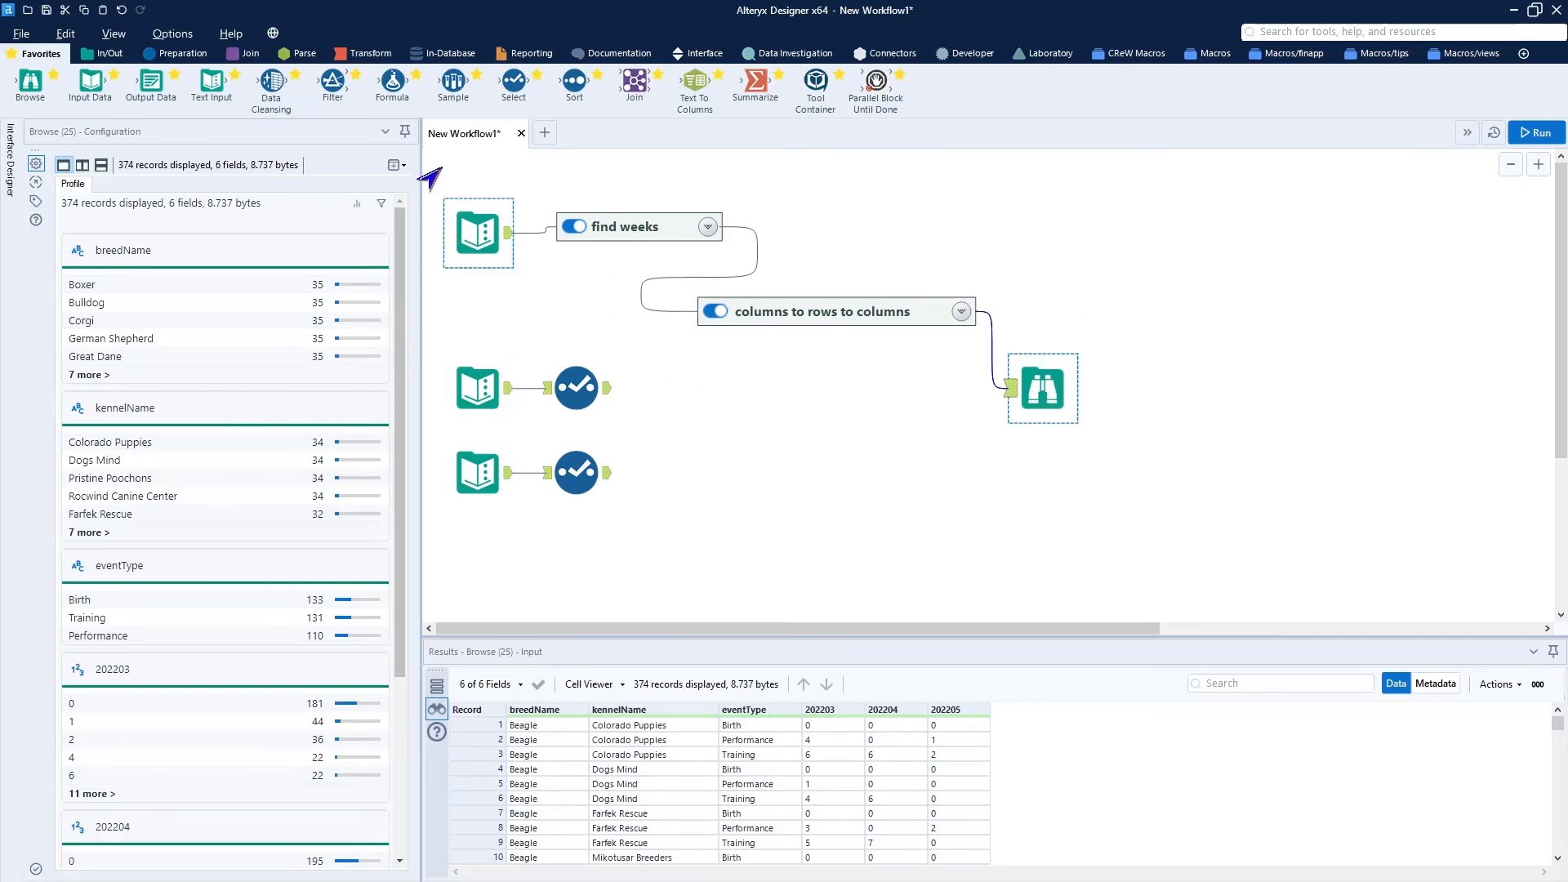
Shift the entire workflow together down and to the right to free canvas space around the first Text Input
drag(440, 165, 1142, 526)
drag(640, 226, 844, 268)
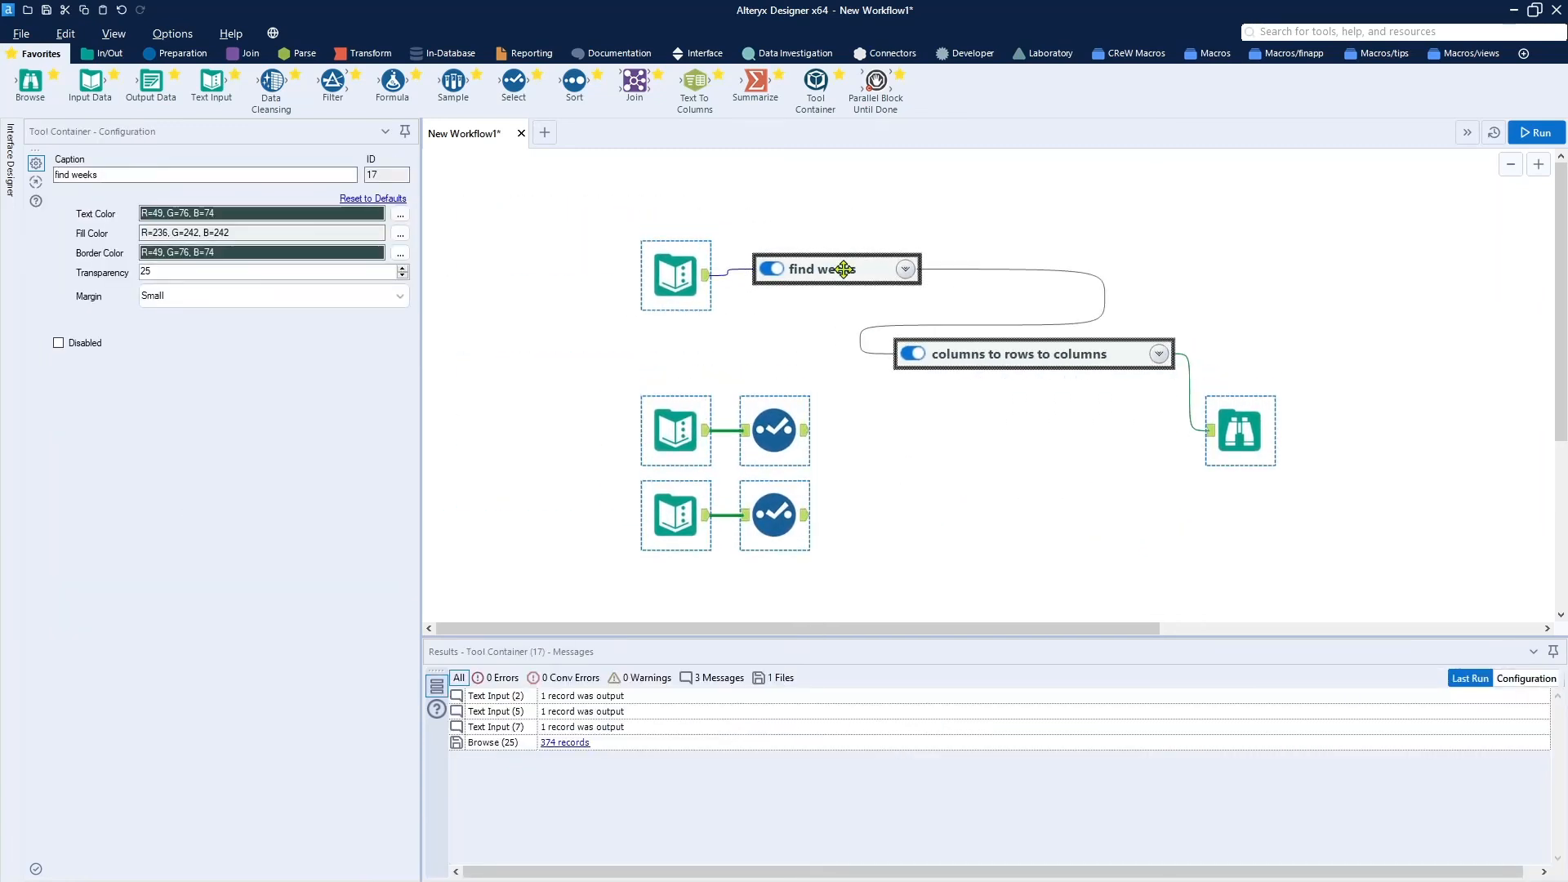
click(528, 385)
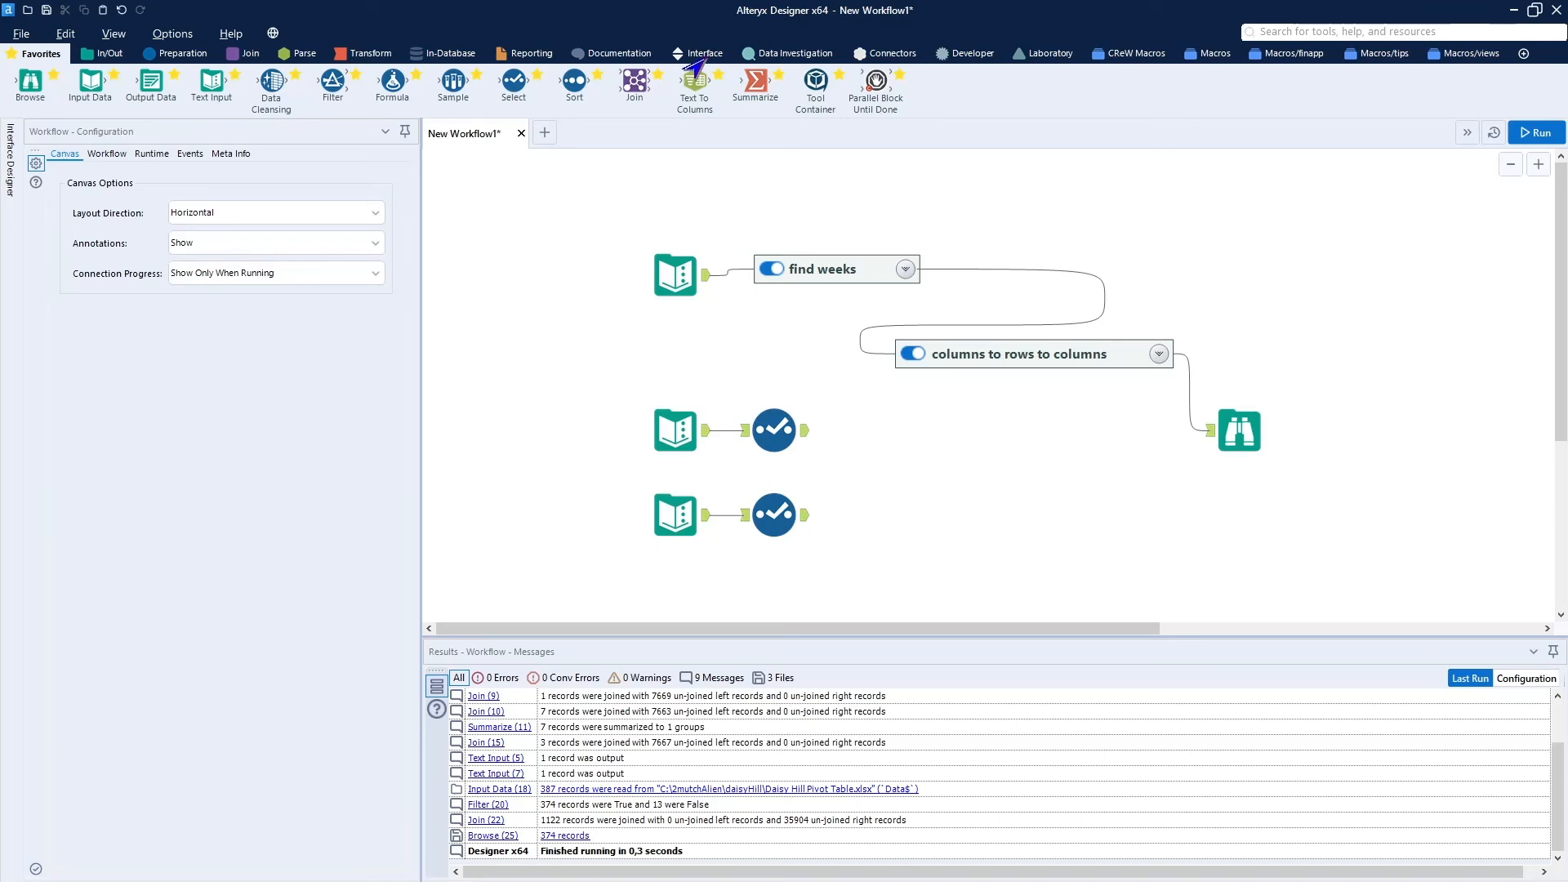
Add a Date interface tool at the canvas's upper-left corner with the question text "Choose centered date"
click(698, 53)
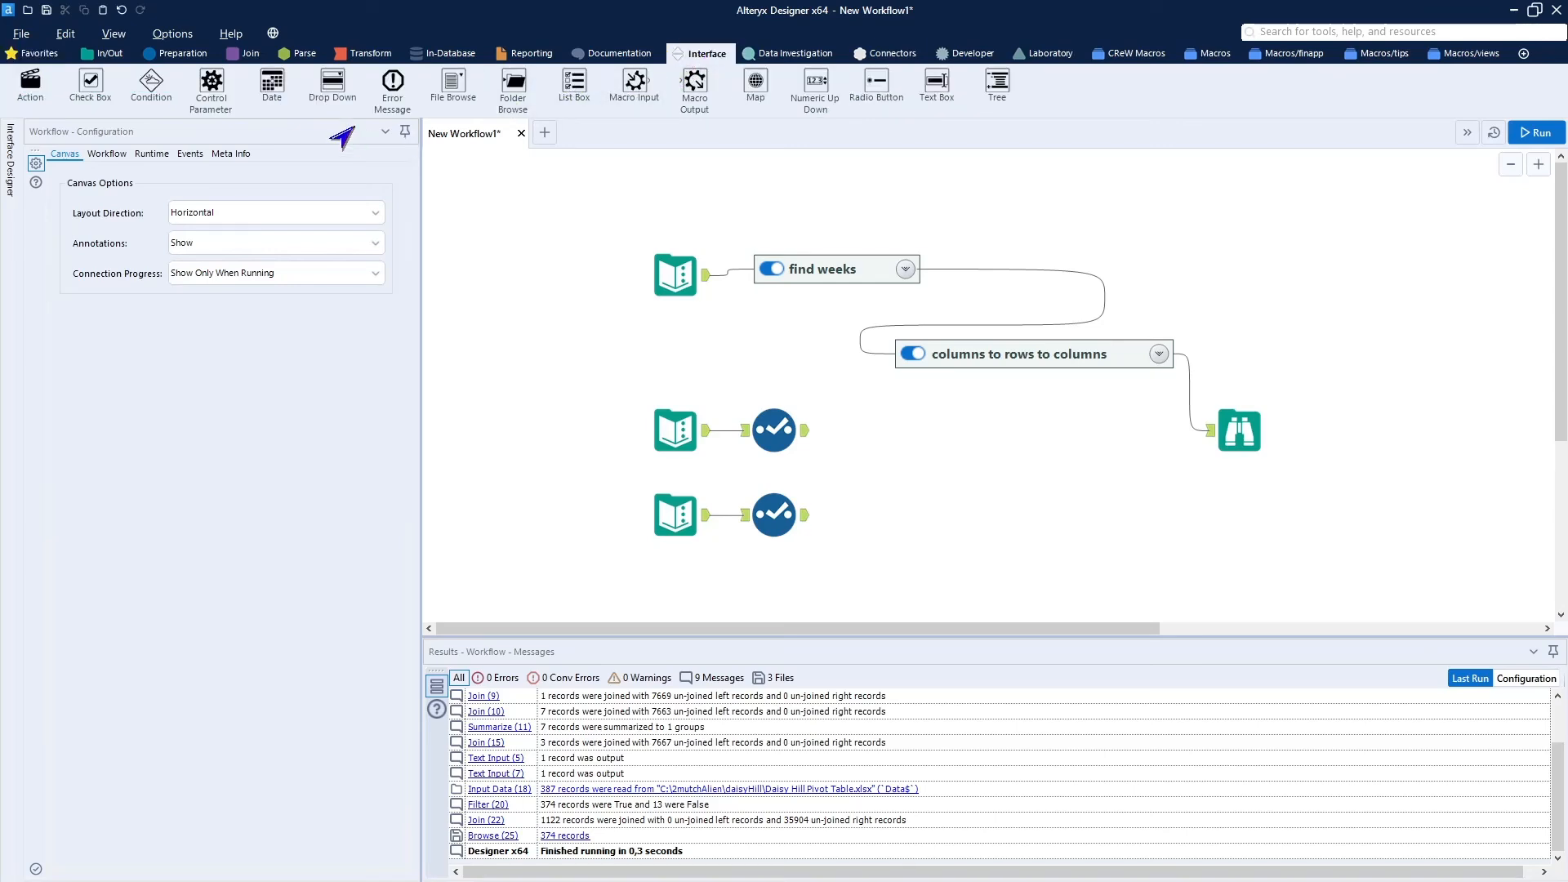
drag(272, 84, 481, 190)
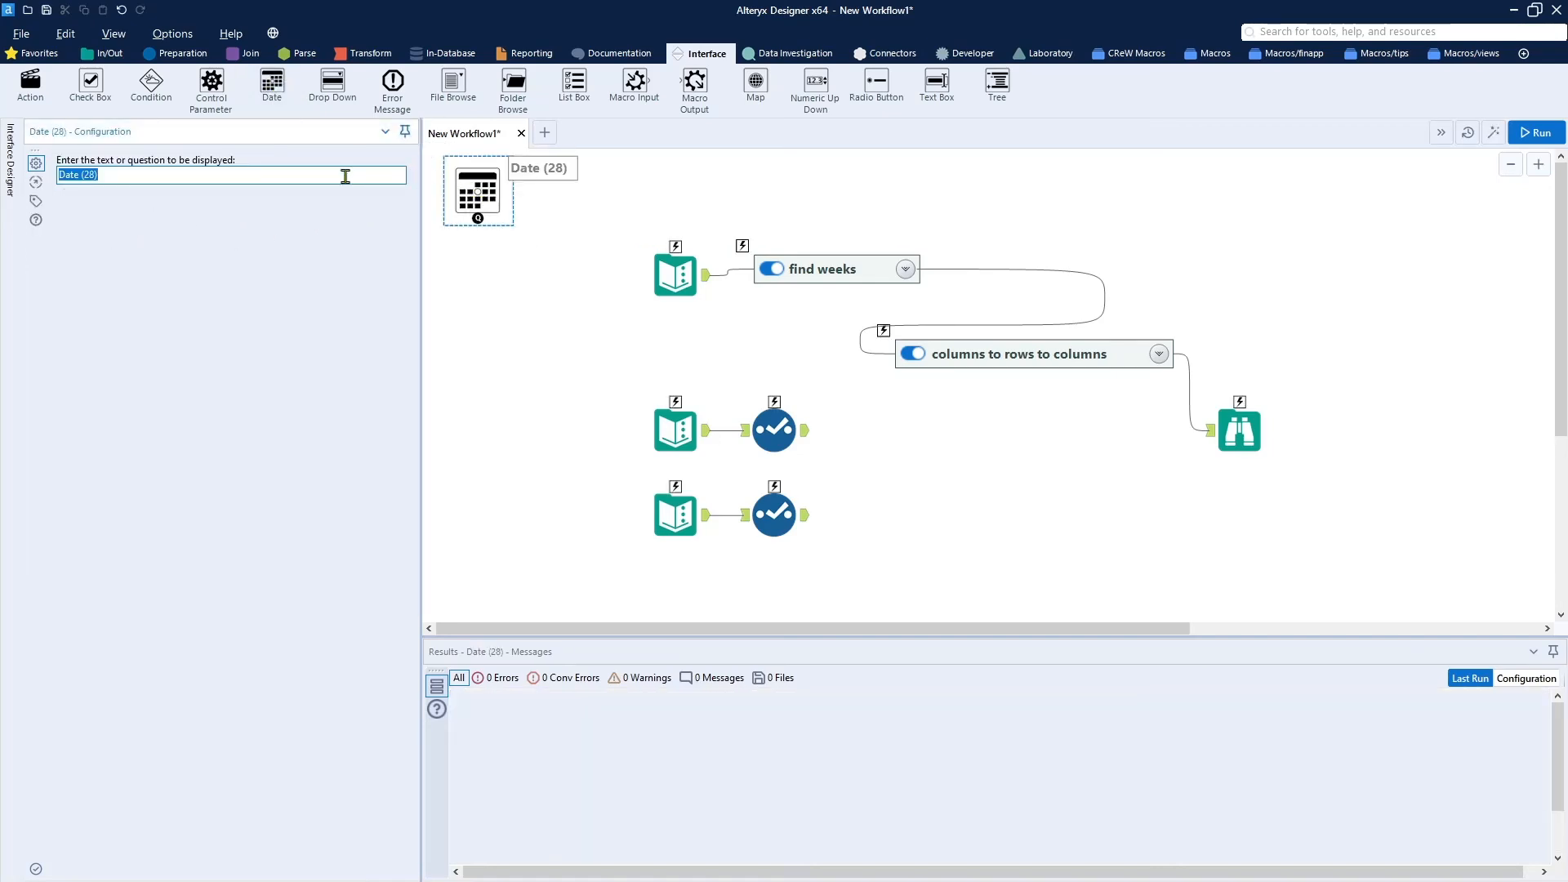
text(Choo)
text(se centered Da)
text(d)
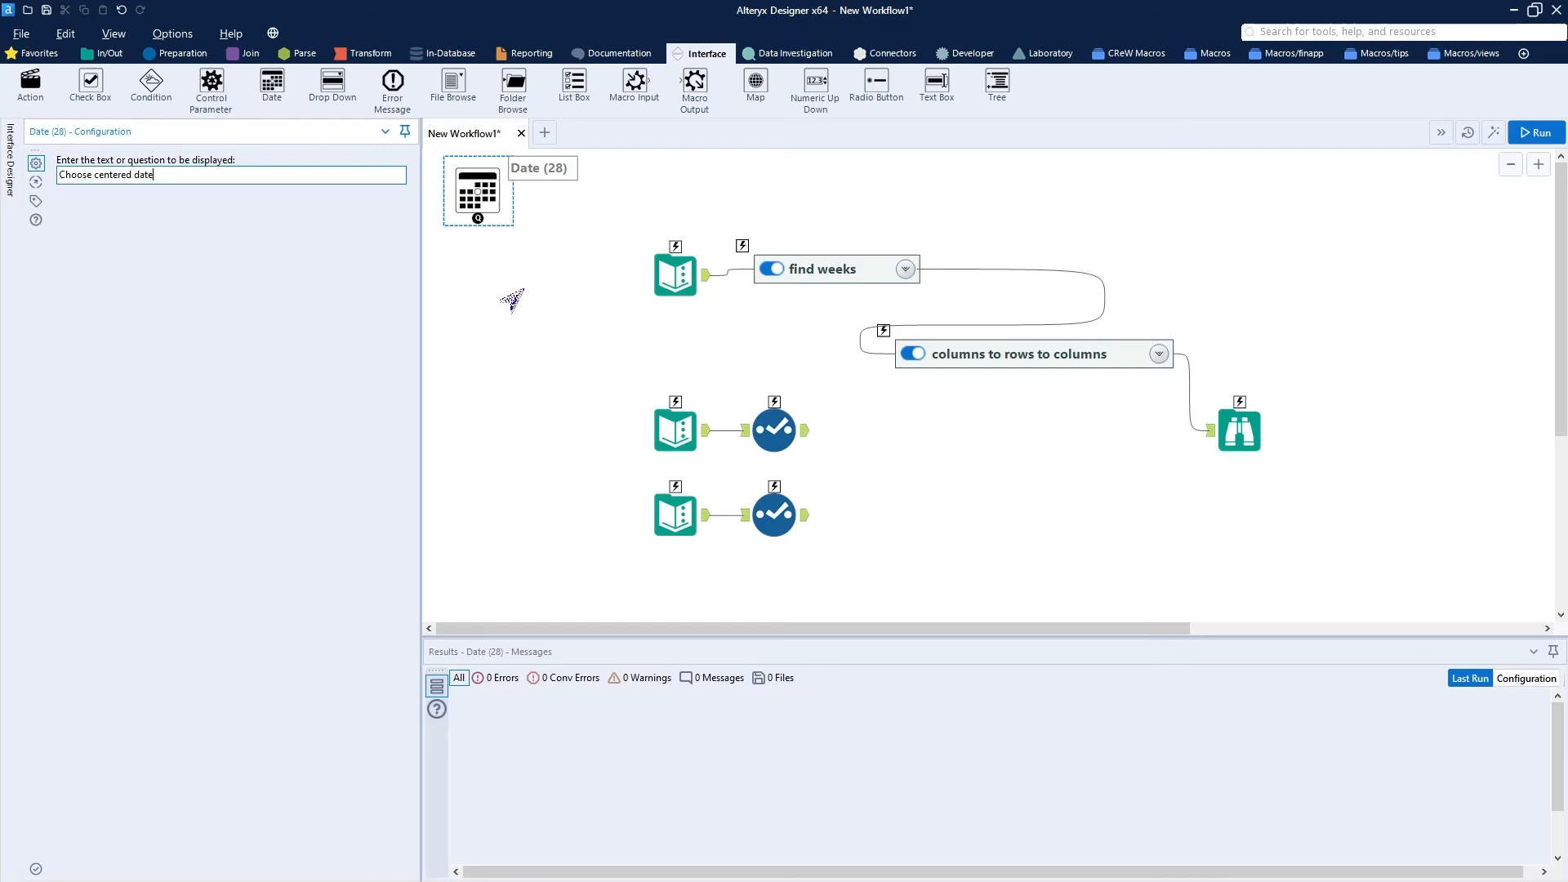
click(512, 300)
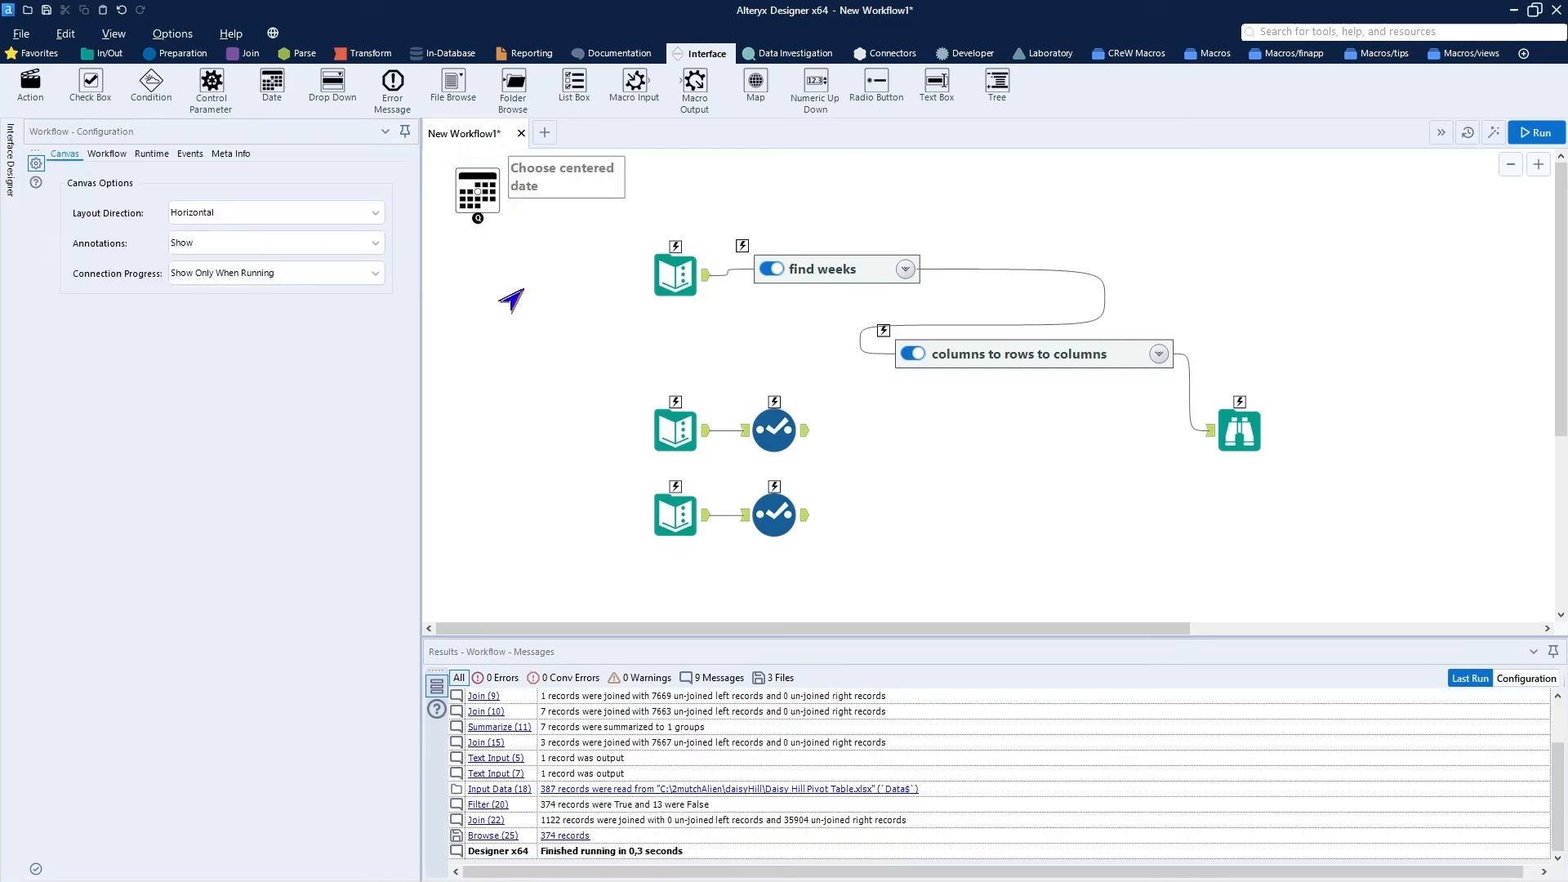
Link the Date tool to the first Text Input through an Action that uses Update Cell on row 1, column 1
click(668, 276)
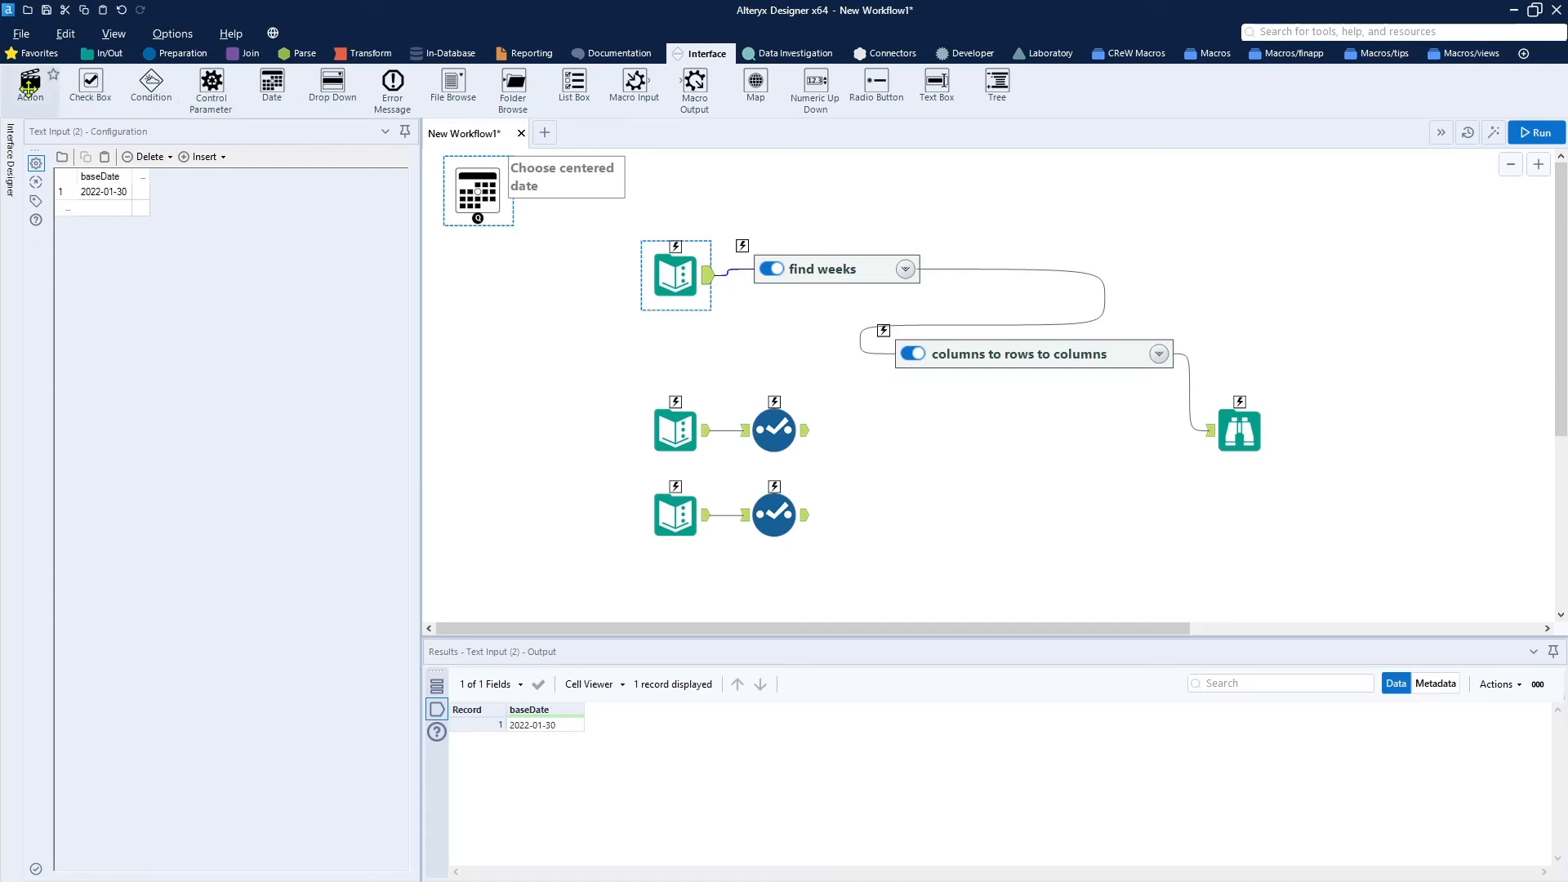
mouse_move(30, 86)
mouse_down()
mouse_move(570, 346)
mouse_move(534, 268)
mouse_move(535, 308)
mouse_move(676, 245)
mouse_up()
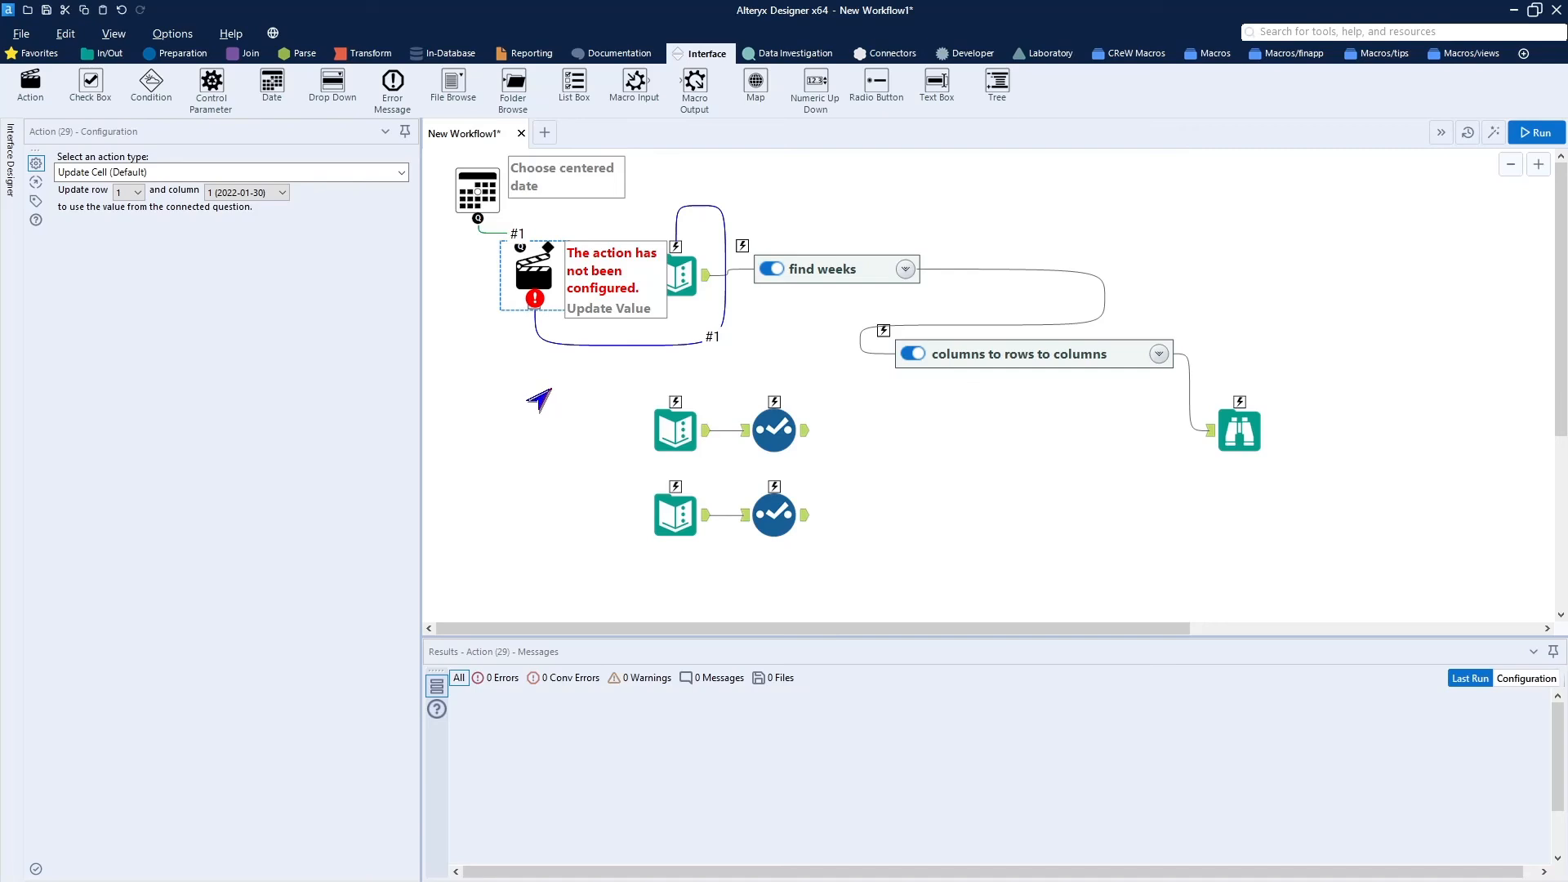
click(539, 400)
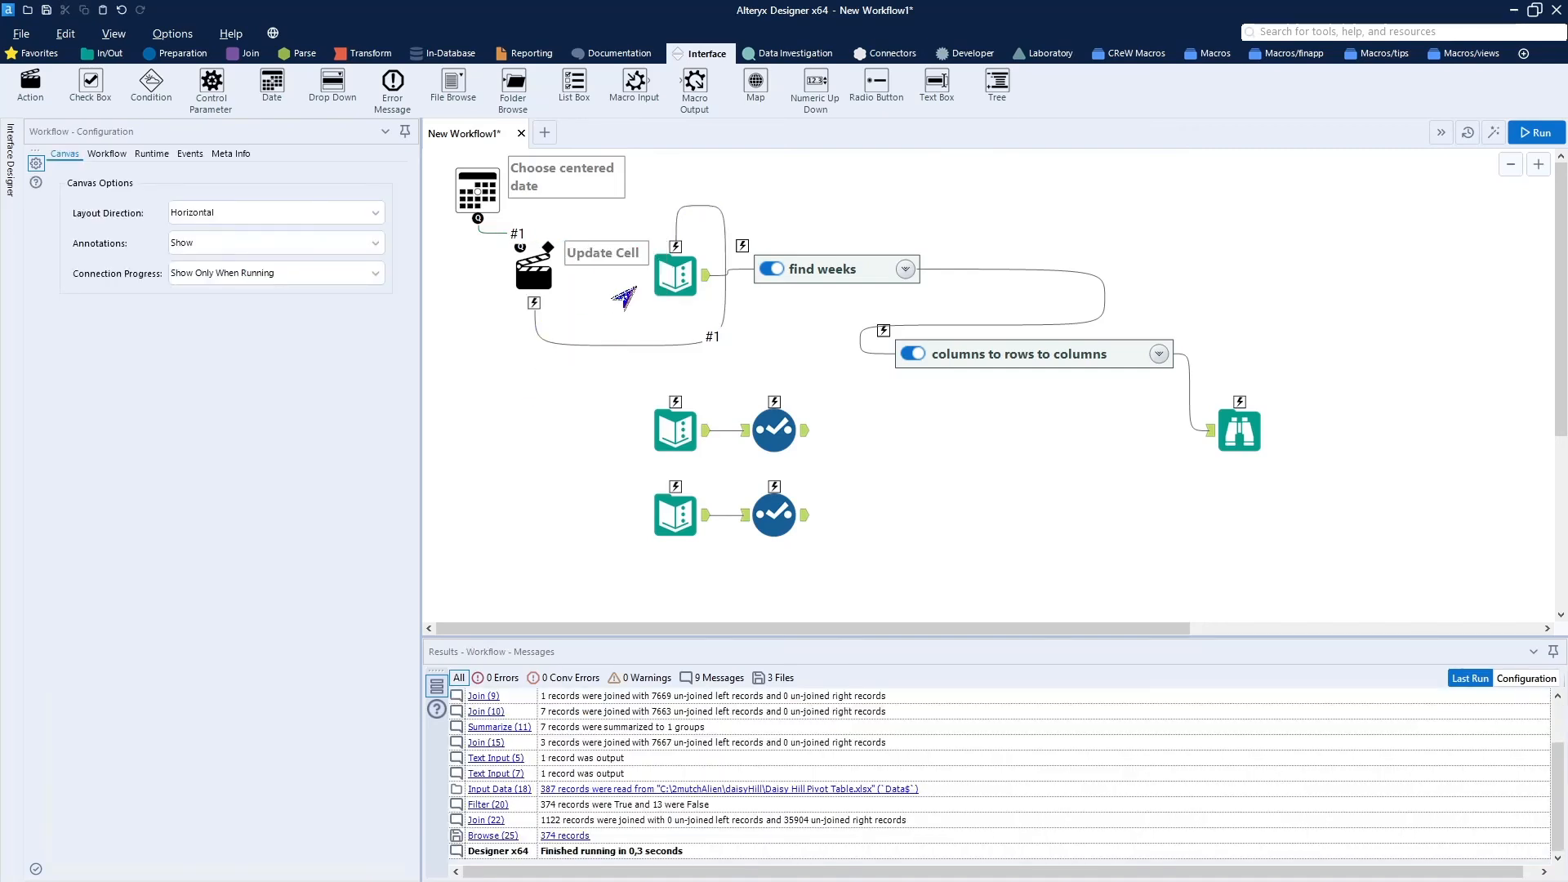
Space out the first Text Input, its Update Cell Action and the "find weeks" container so they no longer crowd each other
drag(621, 287, 1127, 377)
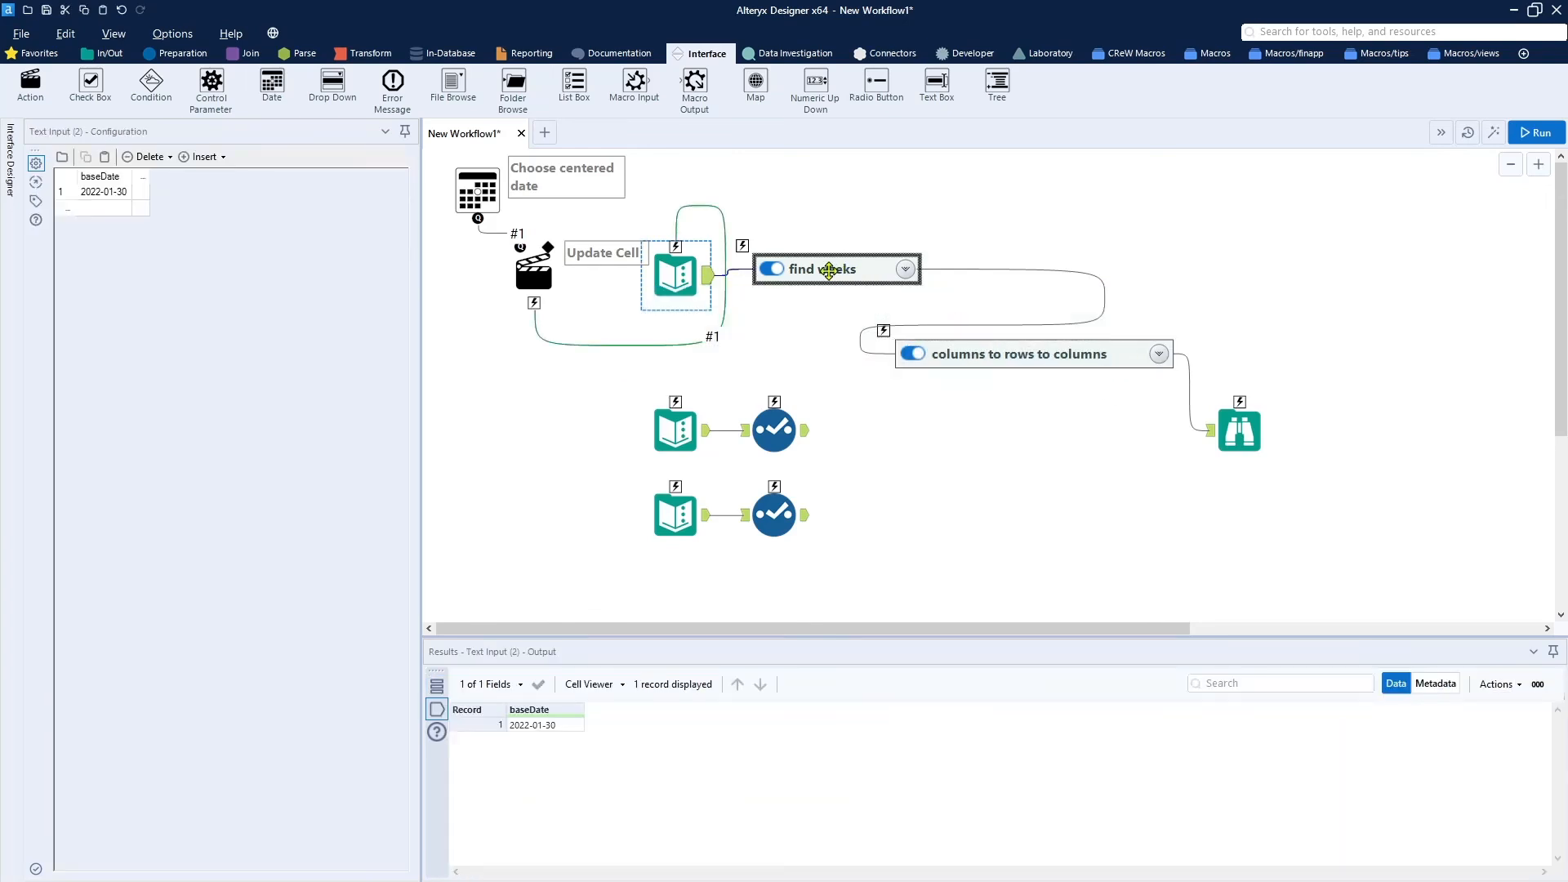
drag(823, 272, 850, 273)
drag(673, 292, 716, 291)
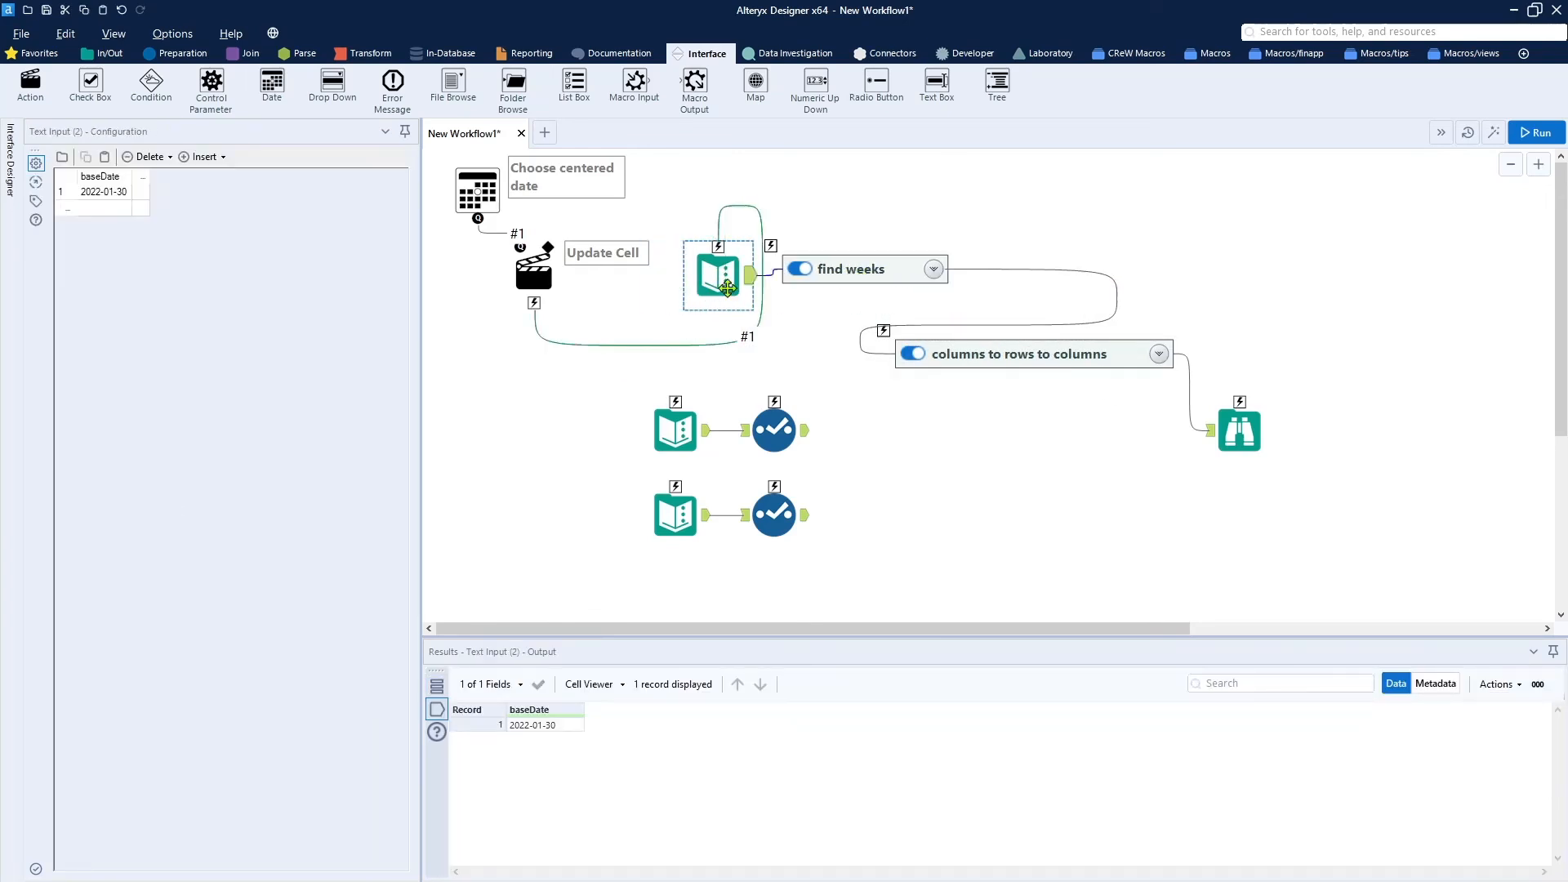
drag(544, 292, 587, 306)
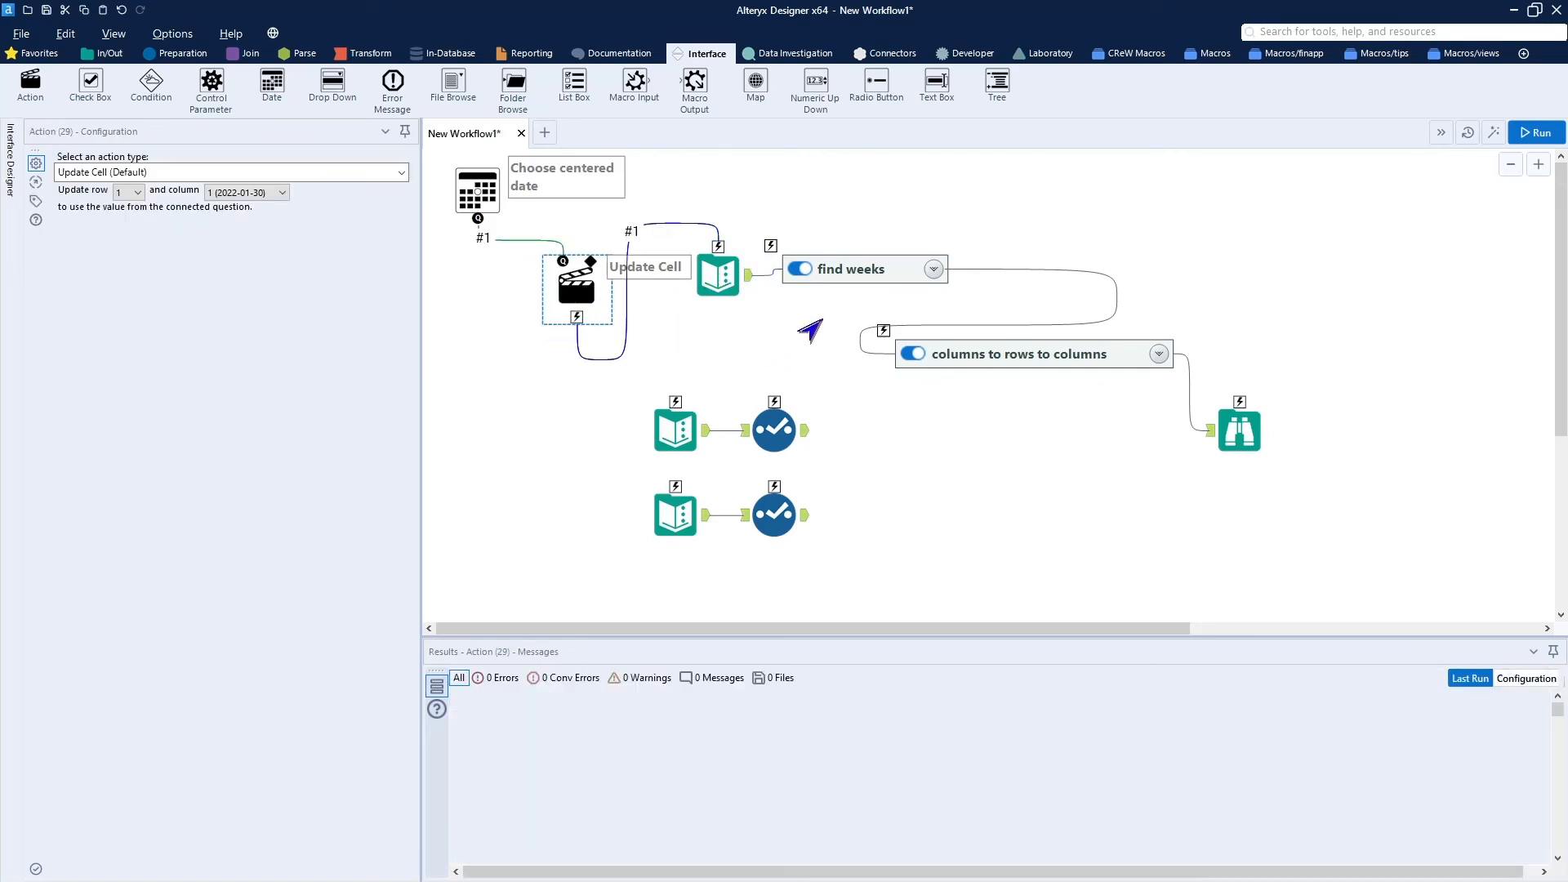
drag(867, 273, 886, 278)
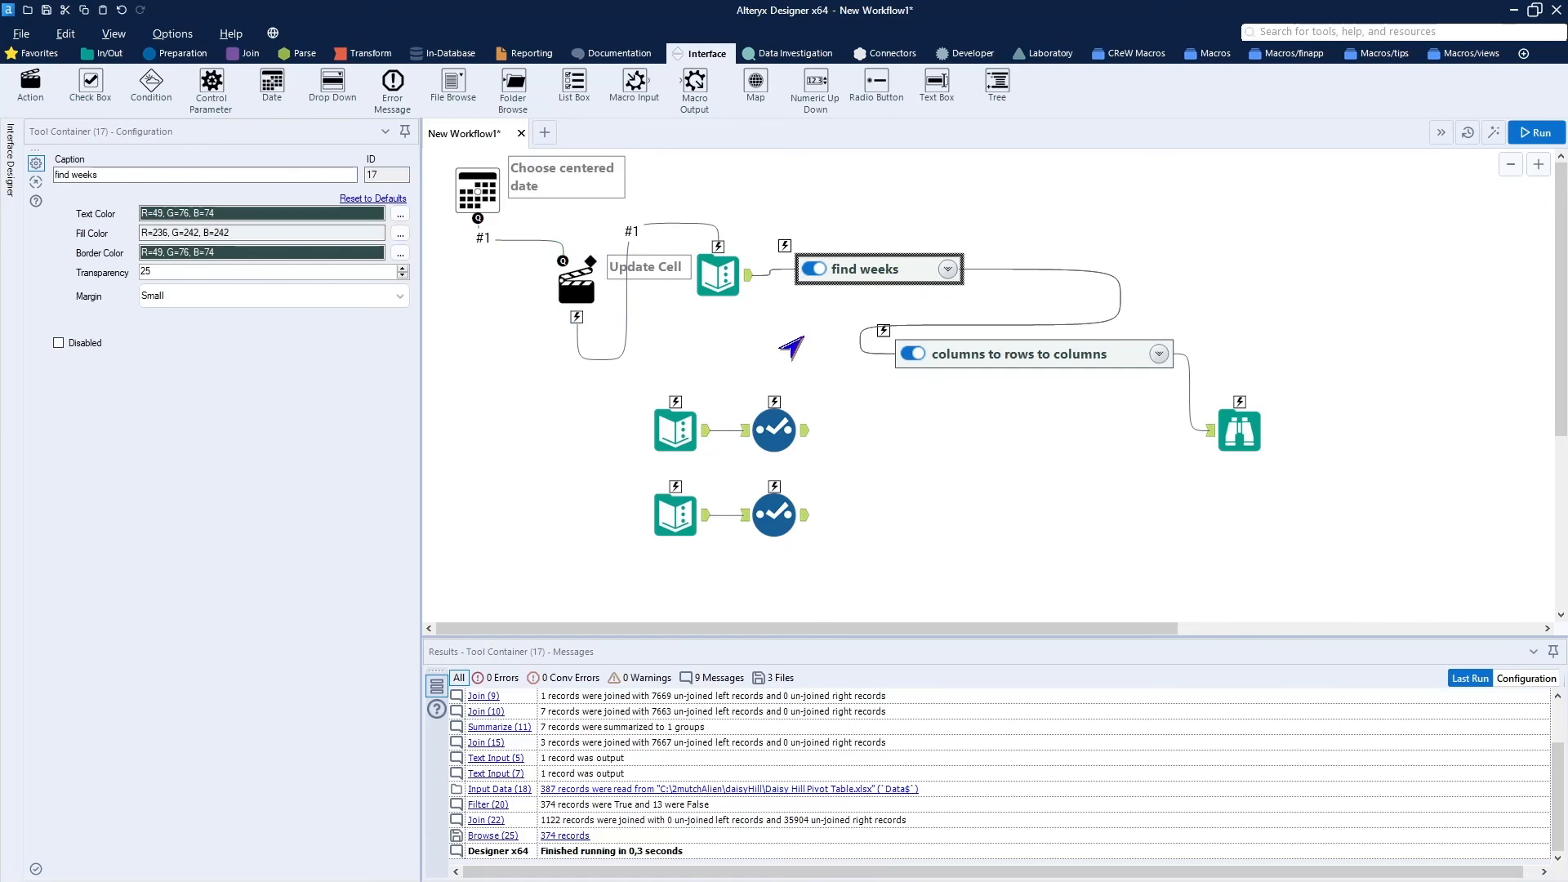
click(791, 343)
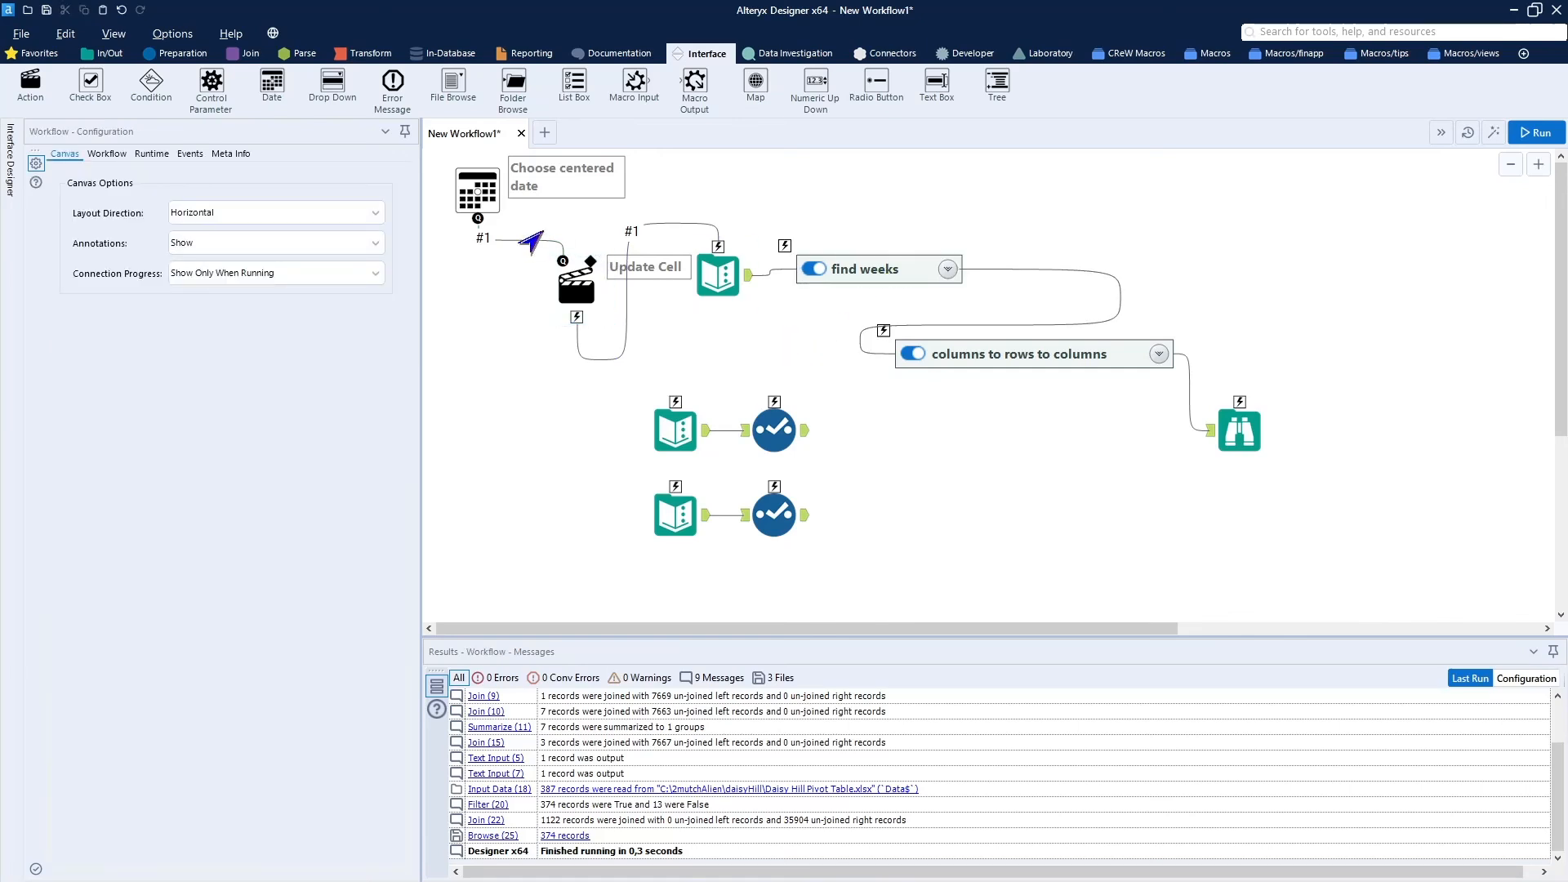
click(1237, 425)
click(717, 275)
click(677, 431)
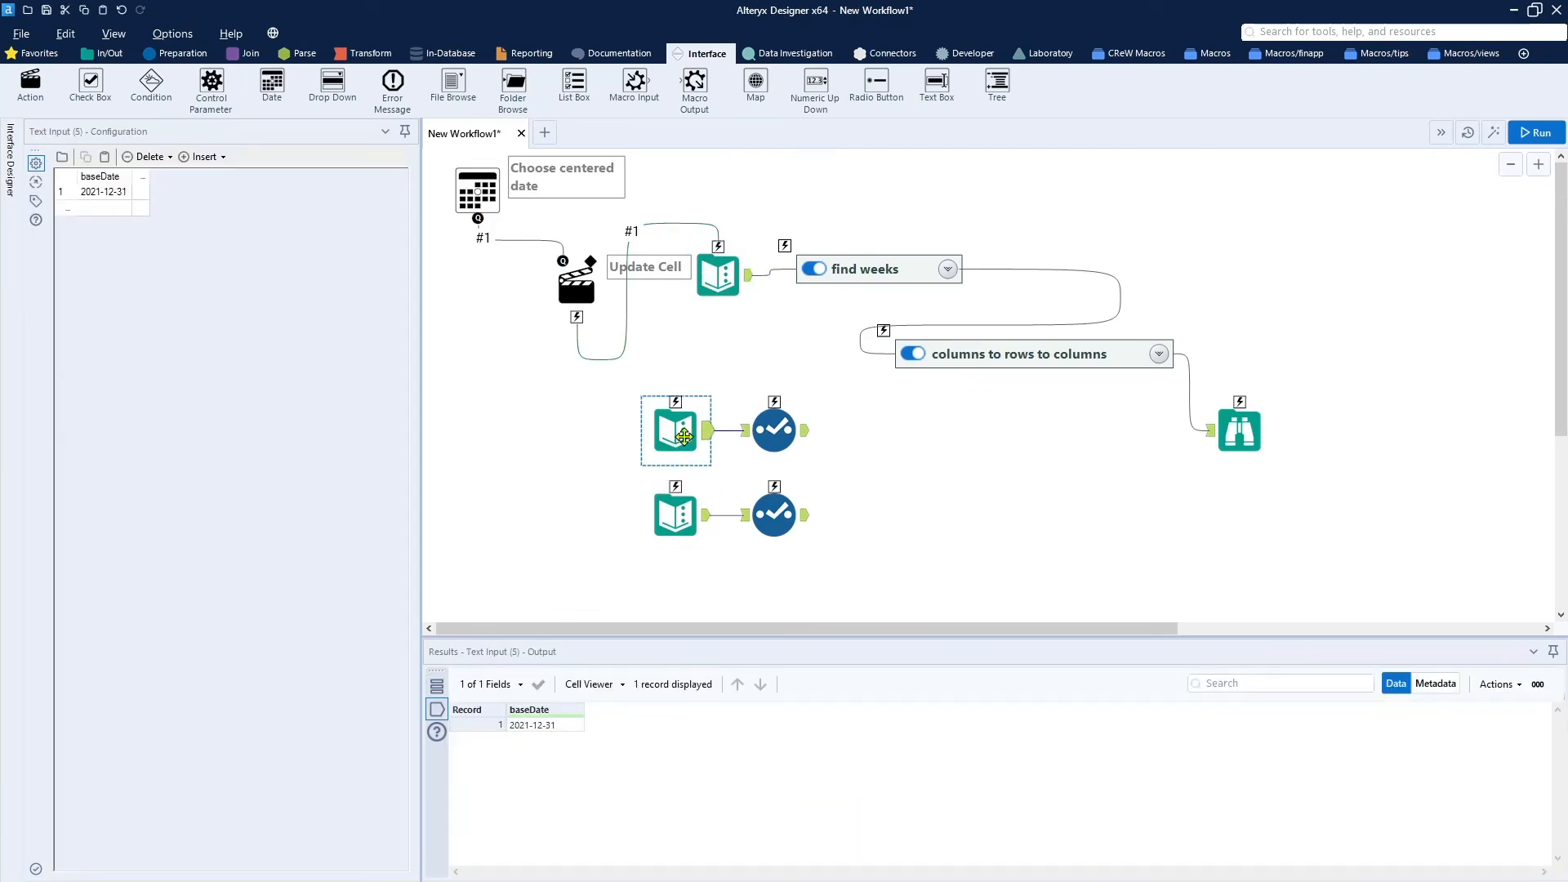
click(717, 274)
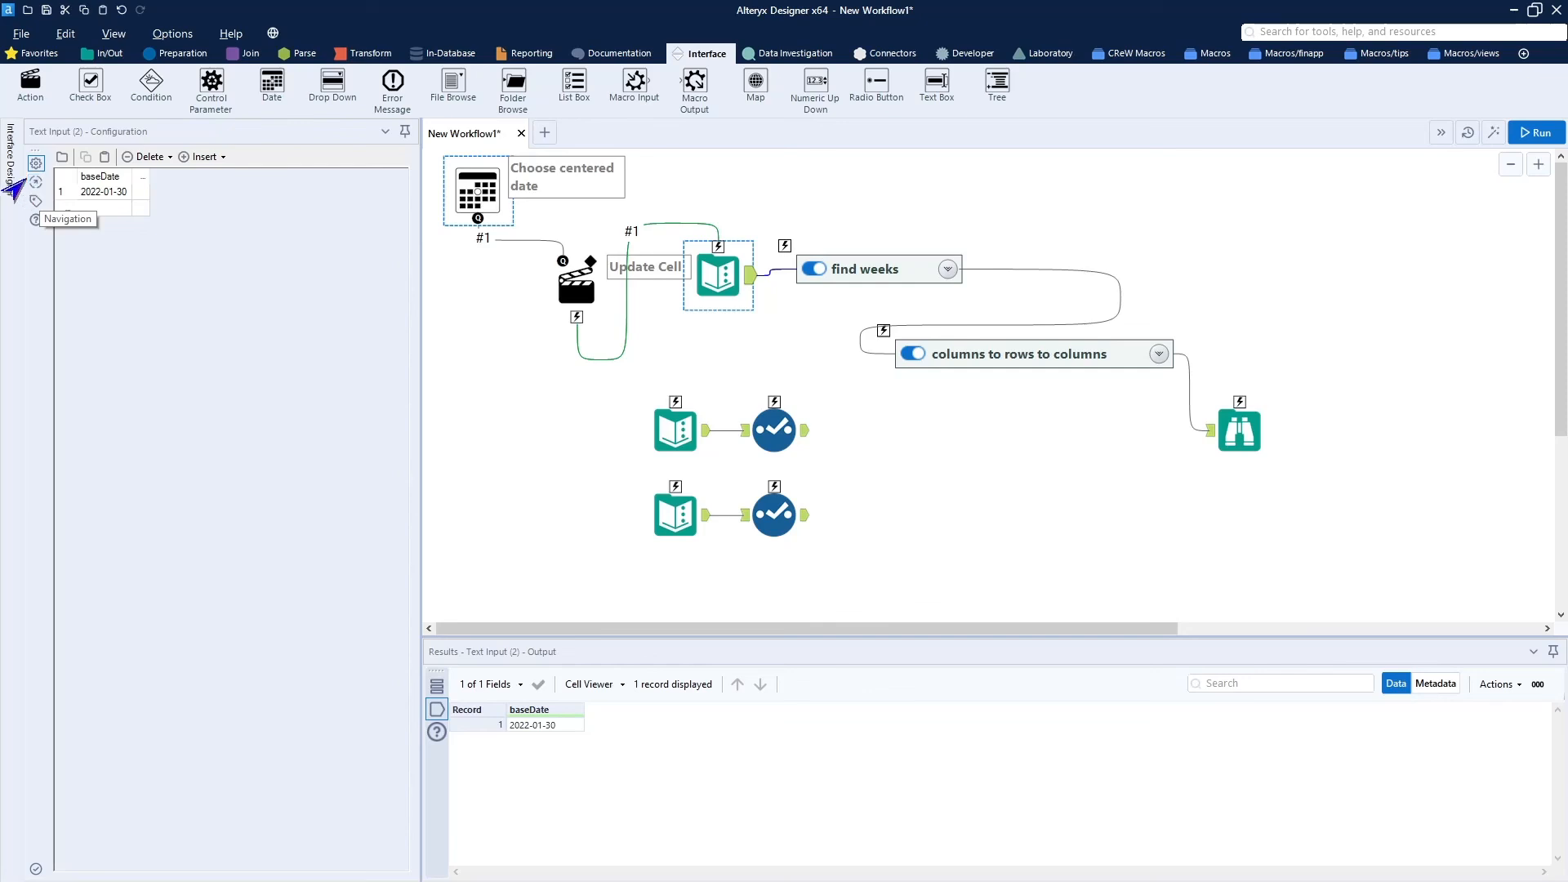
Set the Interface Designer properties to show the Browse (25) output to the user on success
click(6, 176)
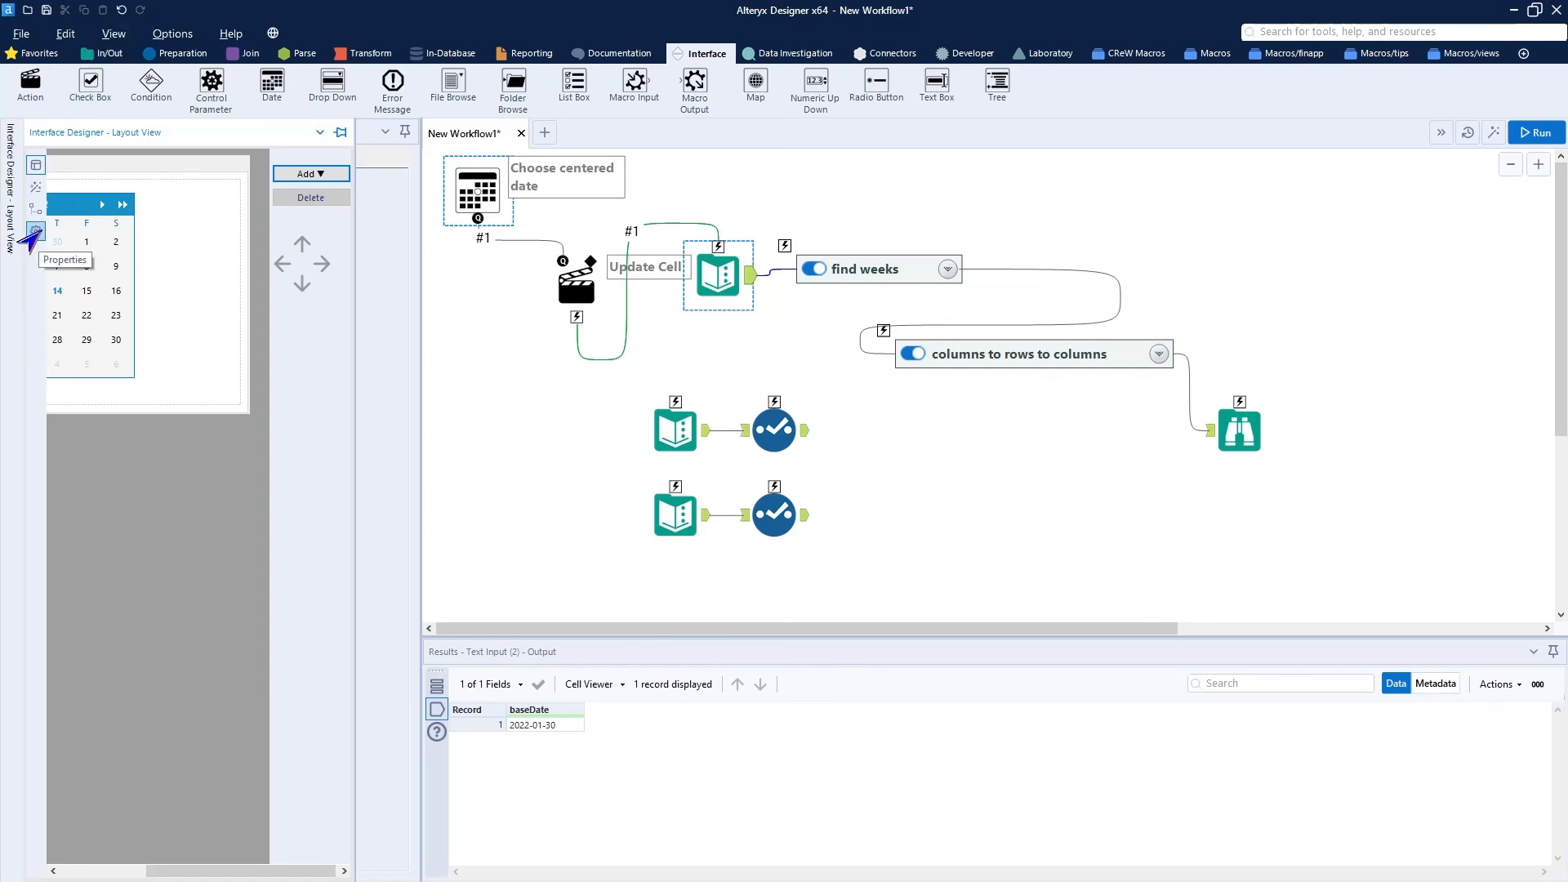
click(34, 232)
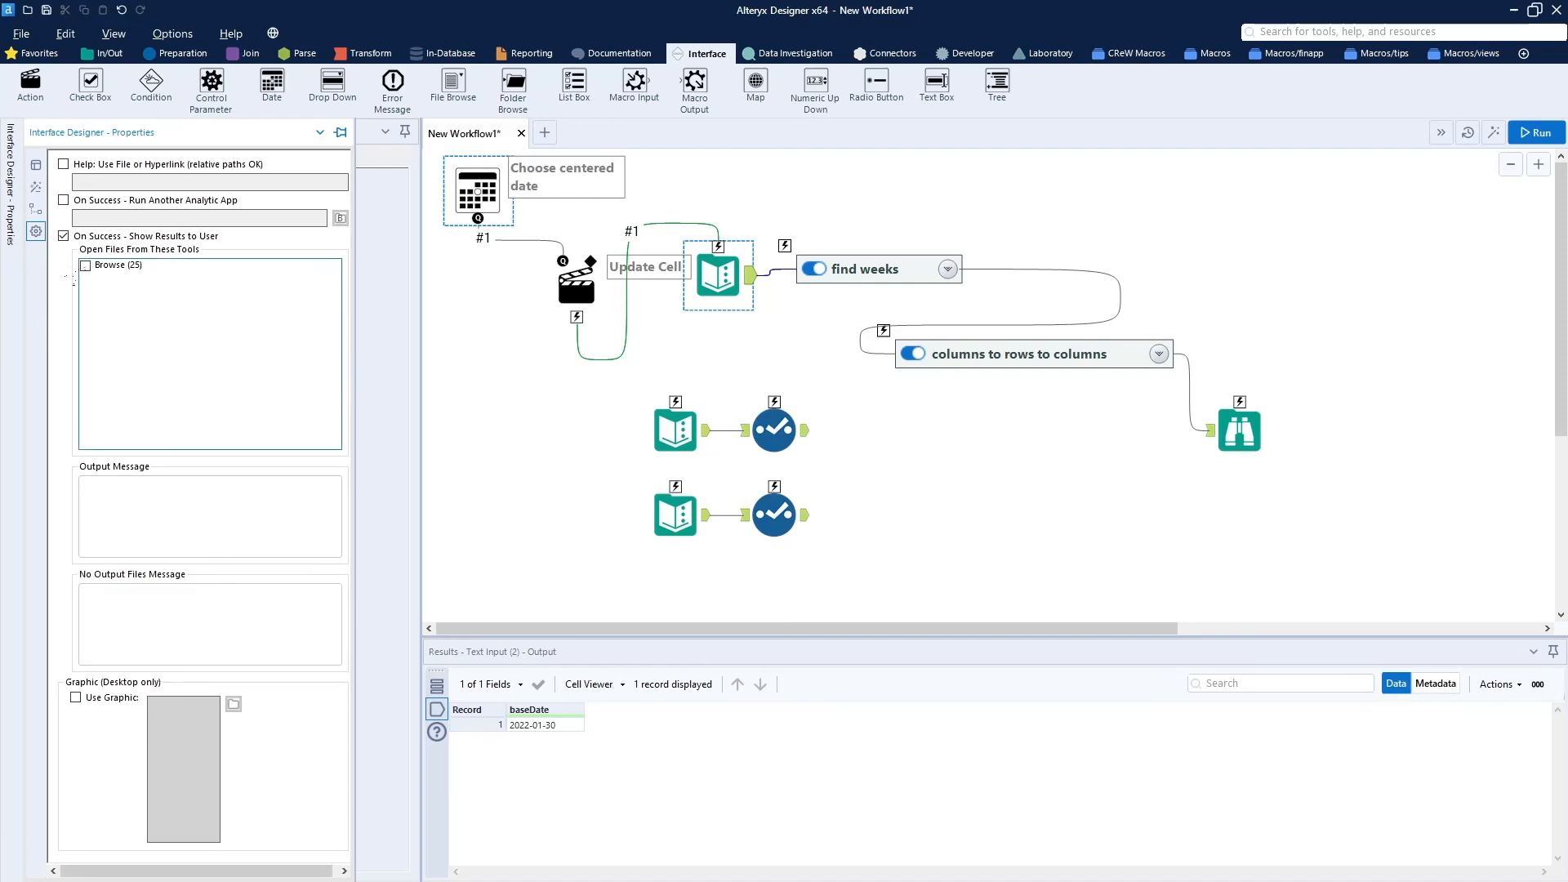
click(85, 266)
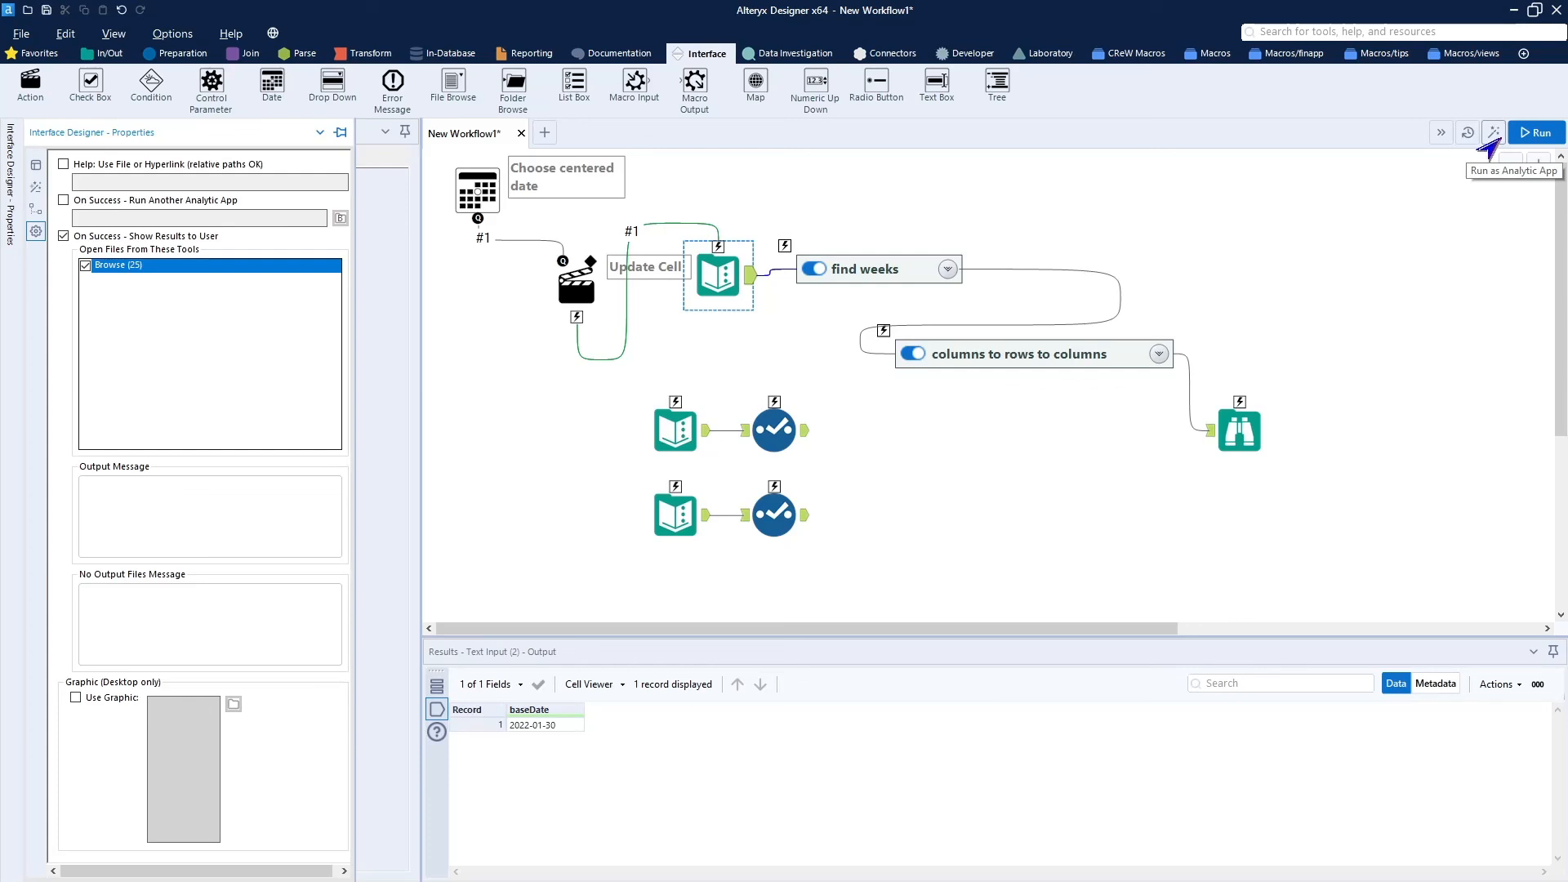
Run the workflow as an analytic app with March 16, 2022 as the centered date
click(1491, 137)
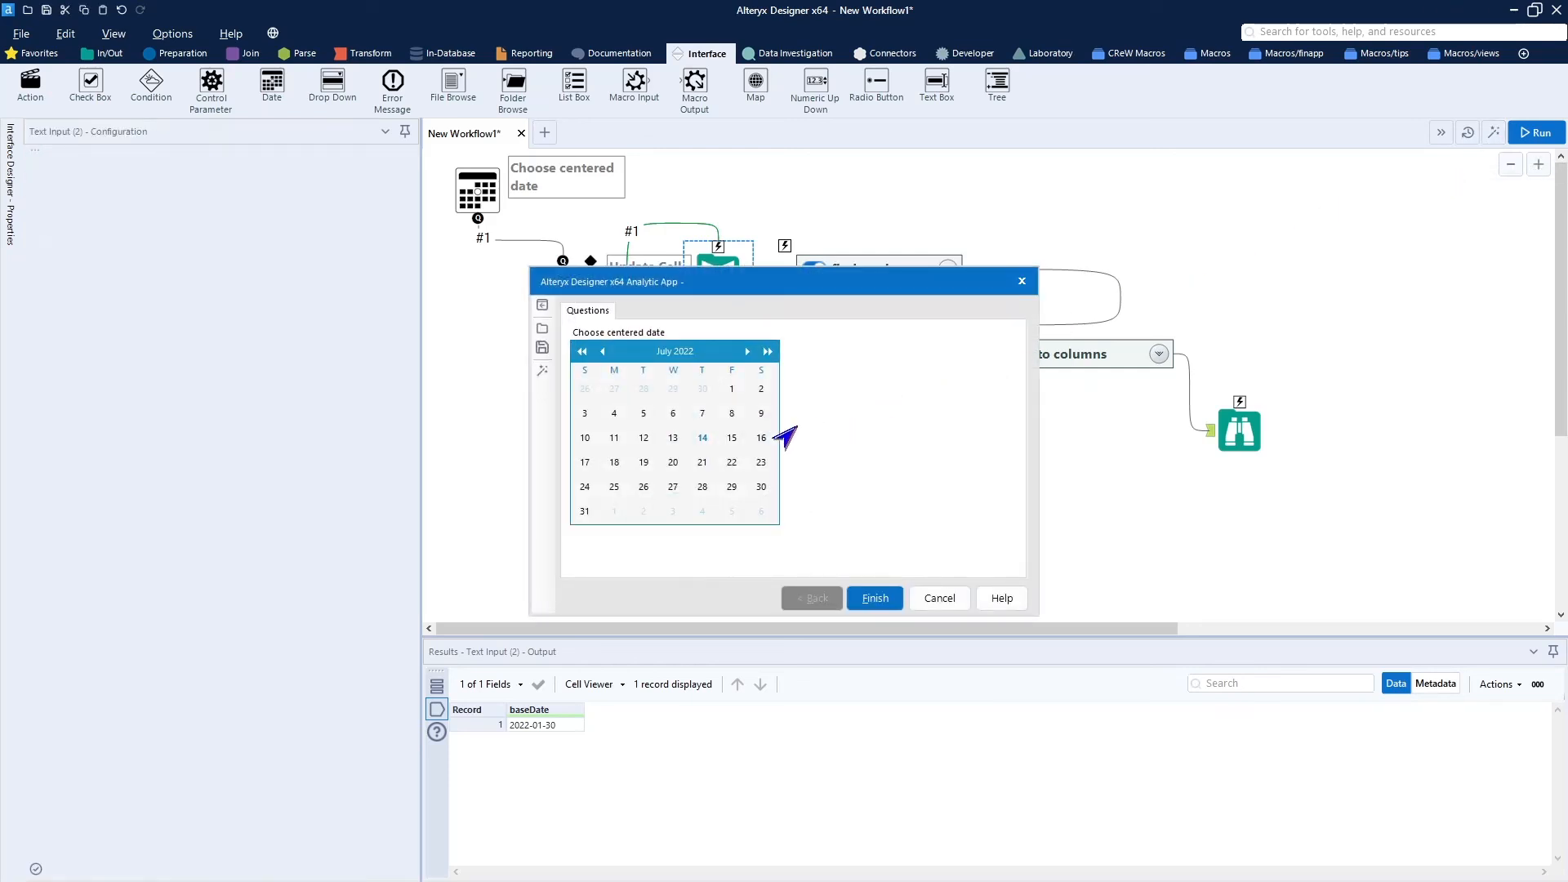
click(644, 416)
click(602, 352)
click(602, 352)
click(602, 351)
click(602, 351)
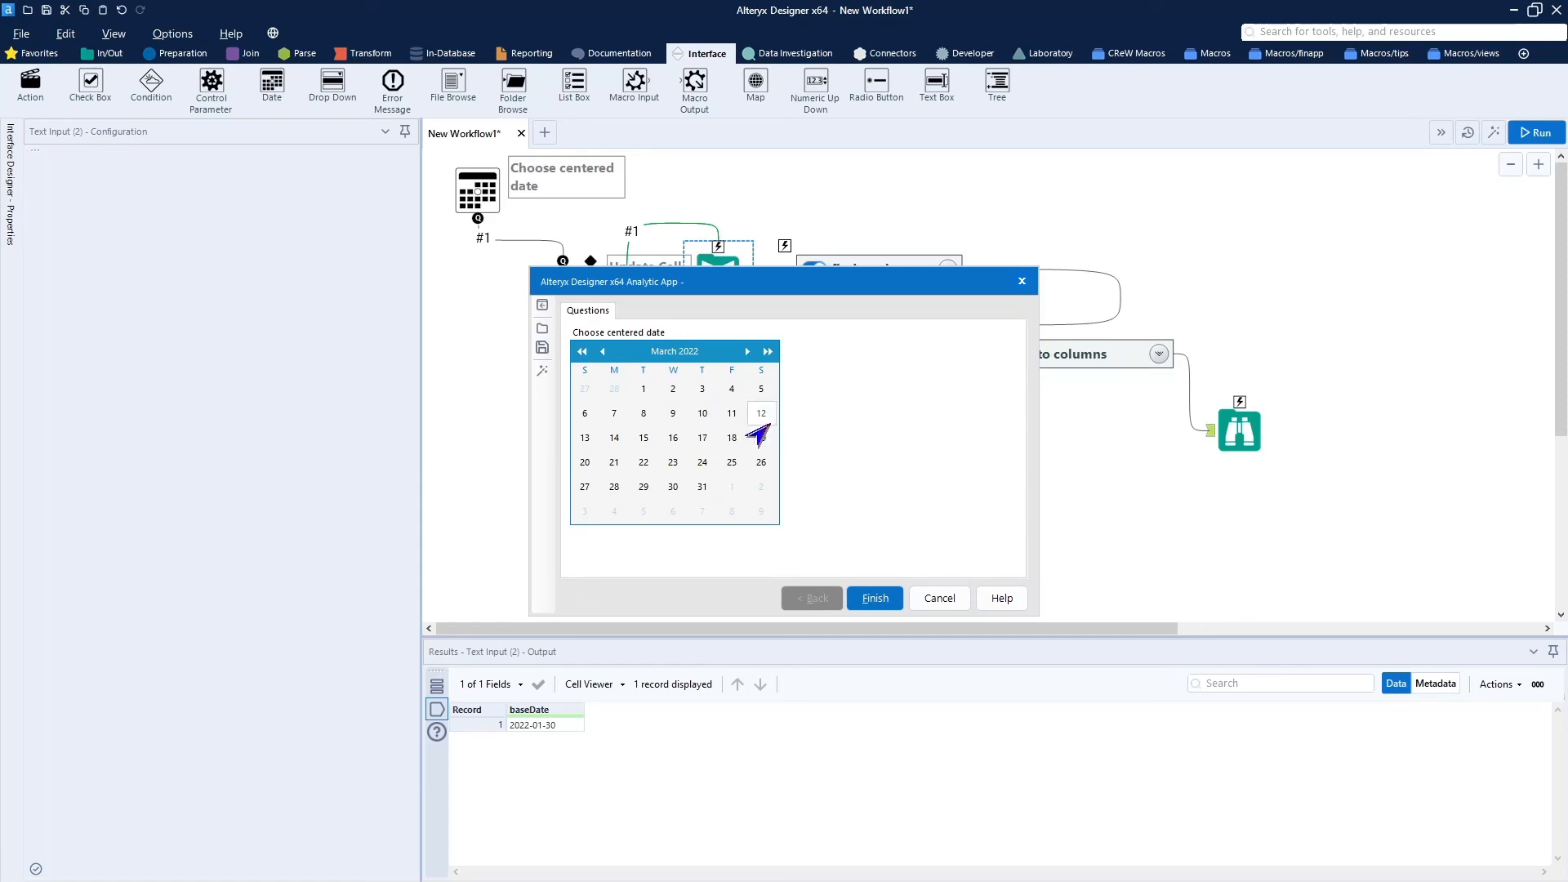
click(669, 437)
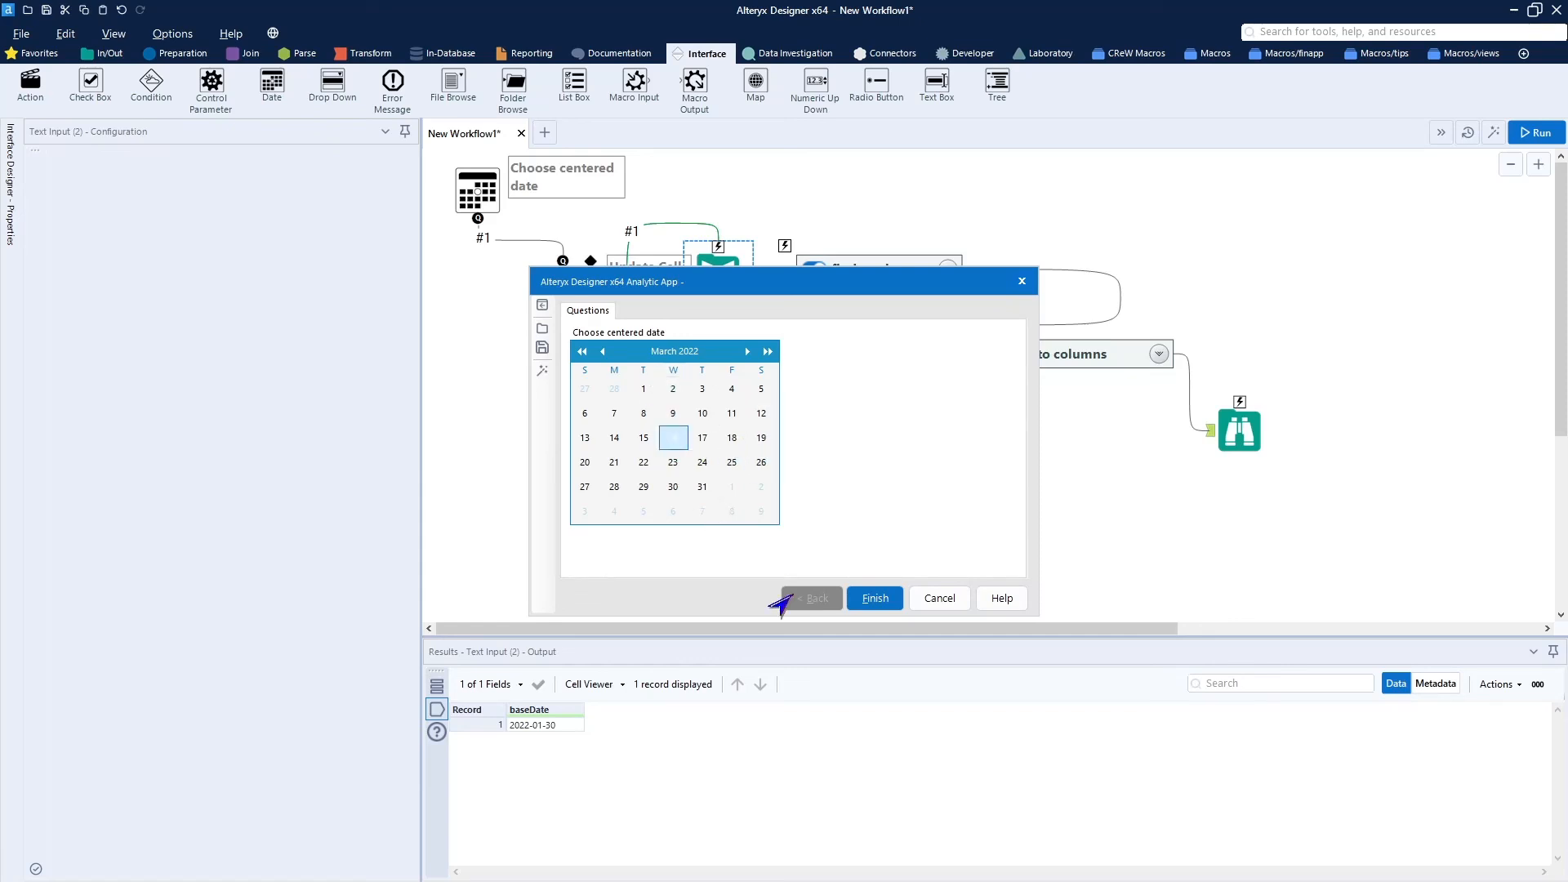
click(862, 600)
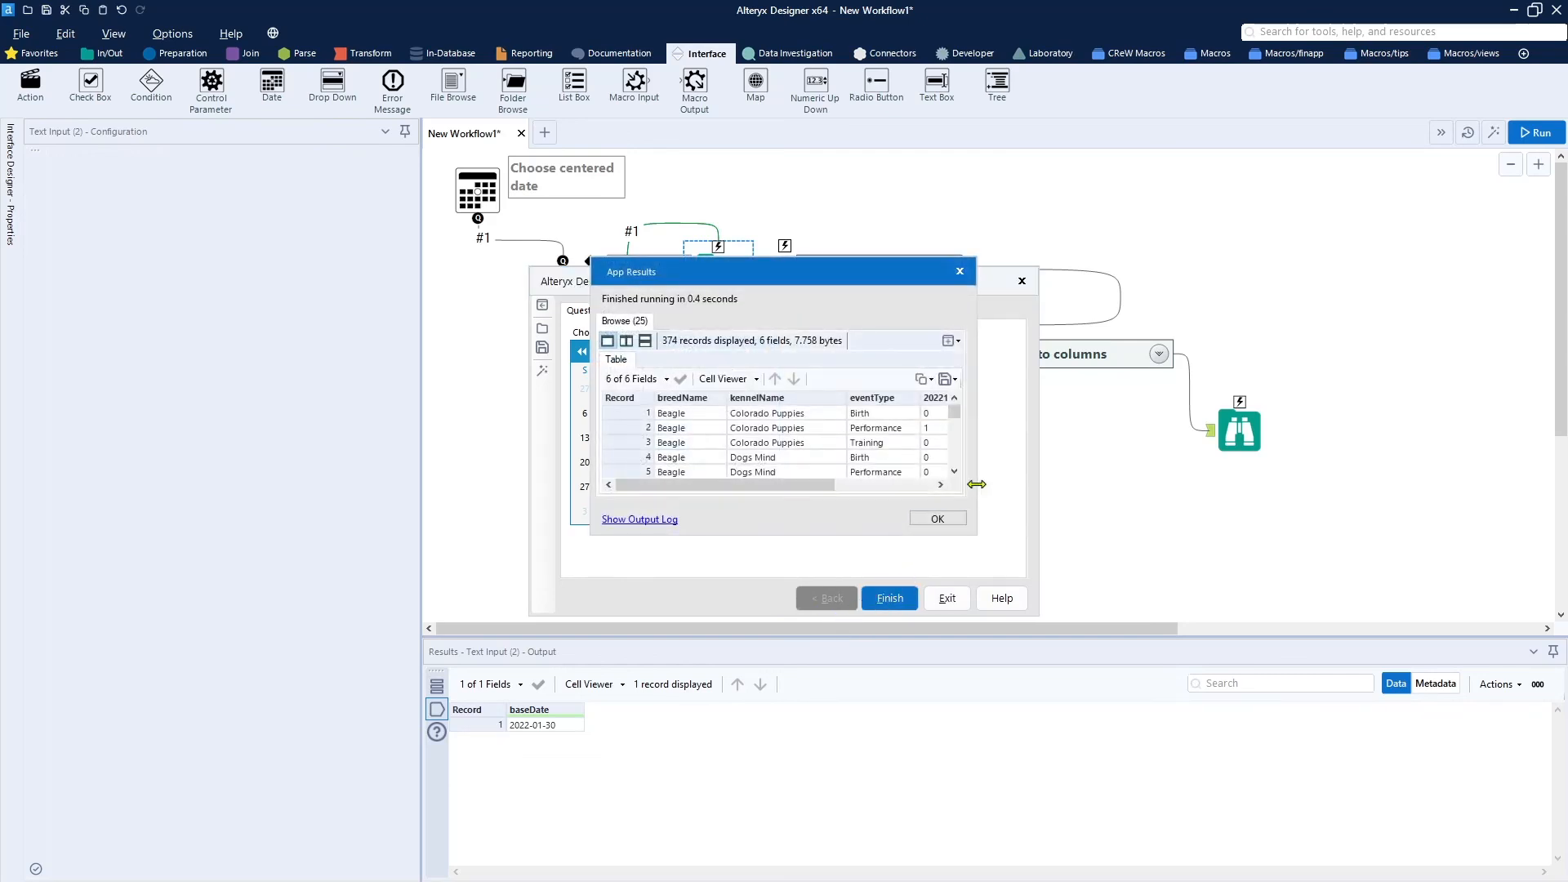
Enlarge the App Results window and examine the week columns and records of the Browse output
drag(978, 535, 1428, 722)
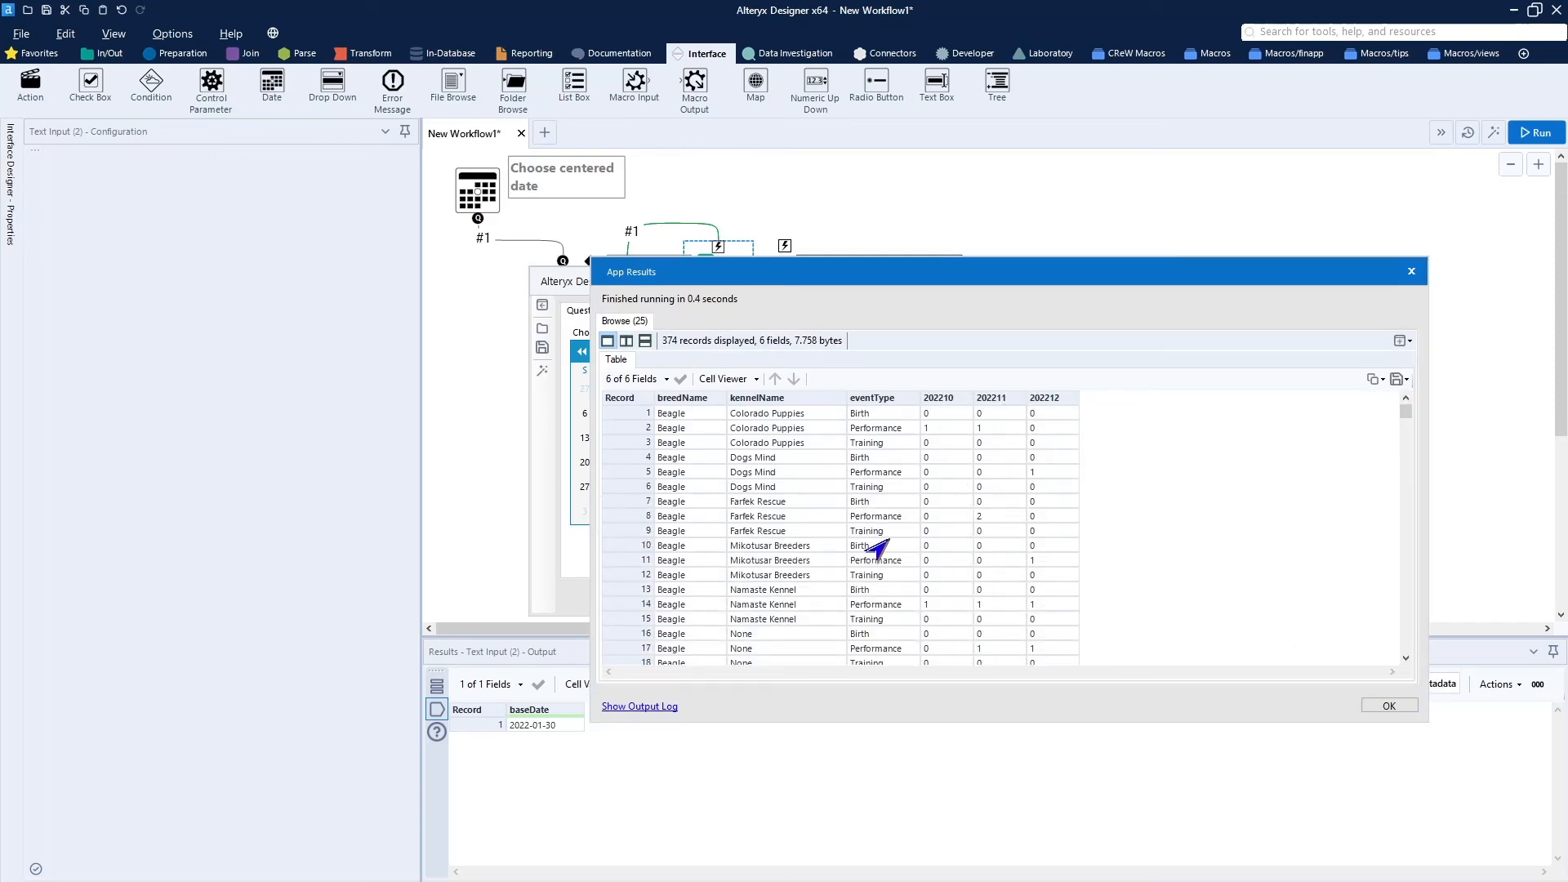
scroll(878, 556, down, 20)
scroll(882, 558, up, 20)
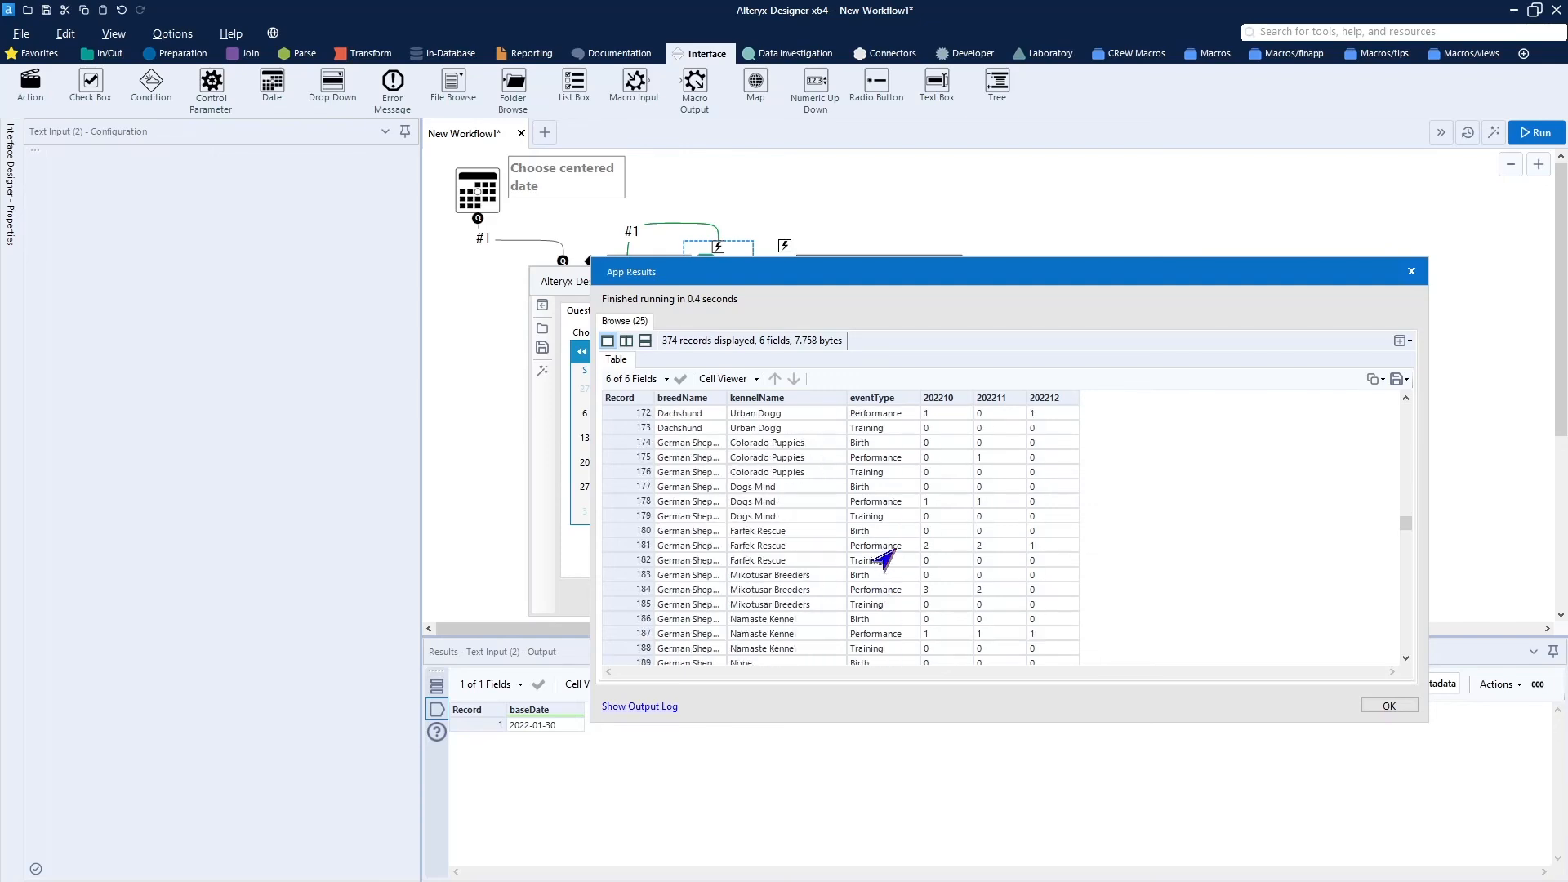
scroll(885, 560, up, 12)
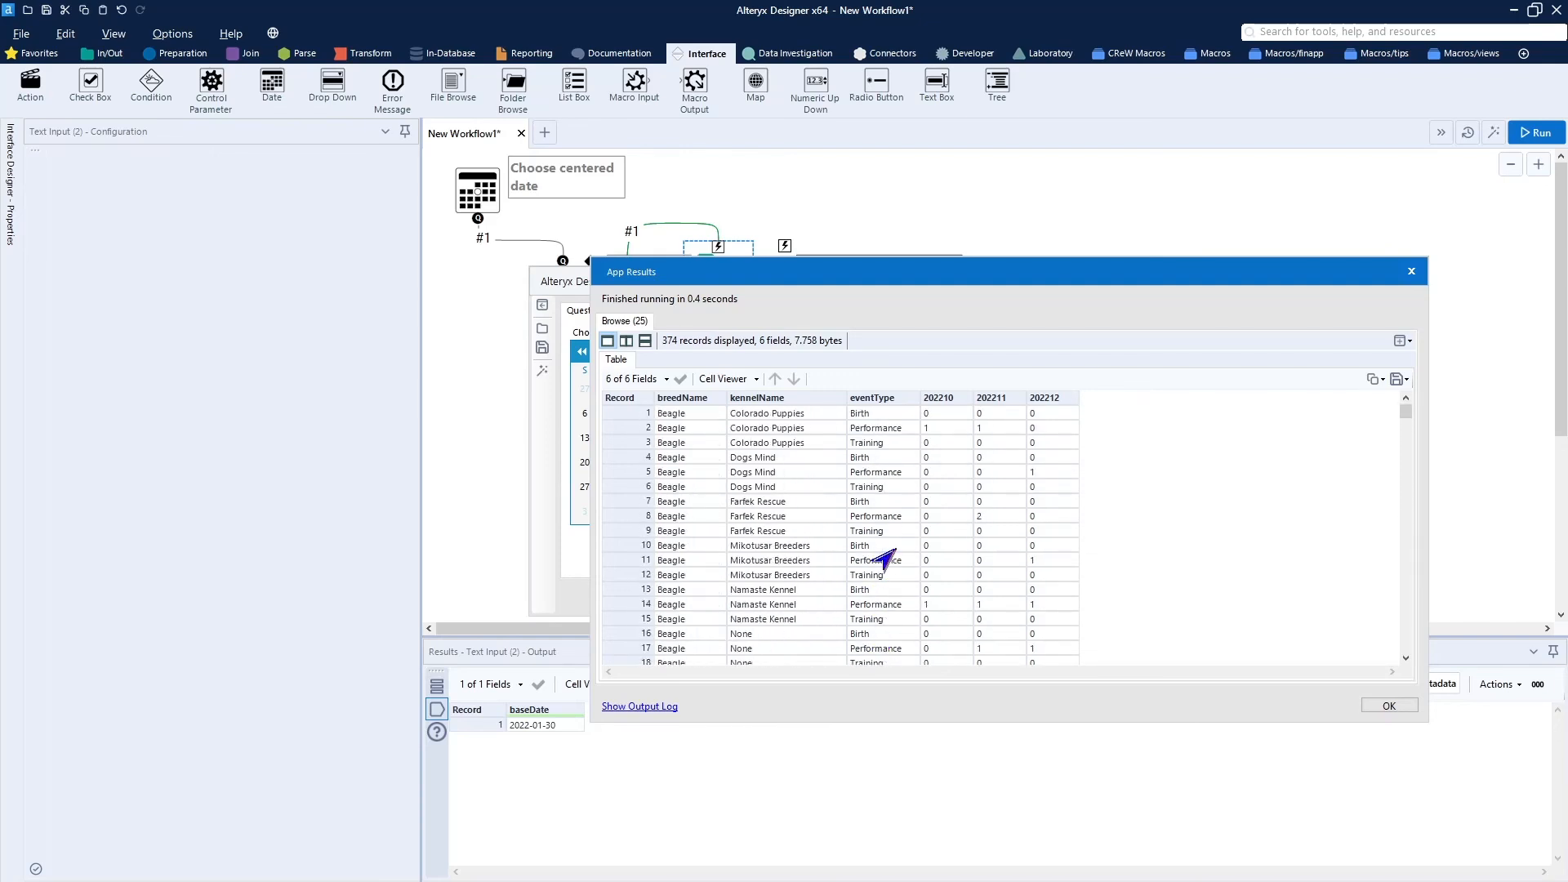